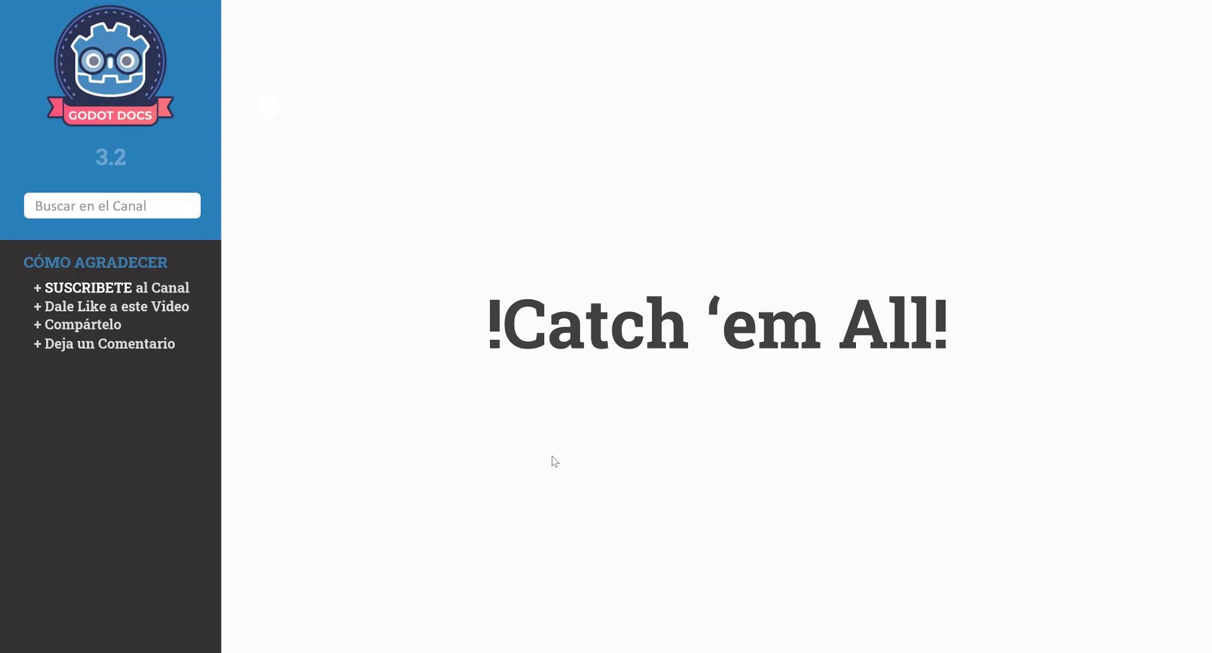
# Advance the lesson slides past the topic list to the '¡Comencemos!' slide.
pyautogui.press('Right')
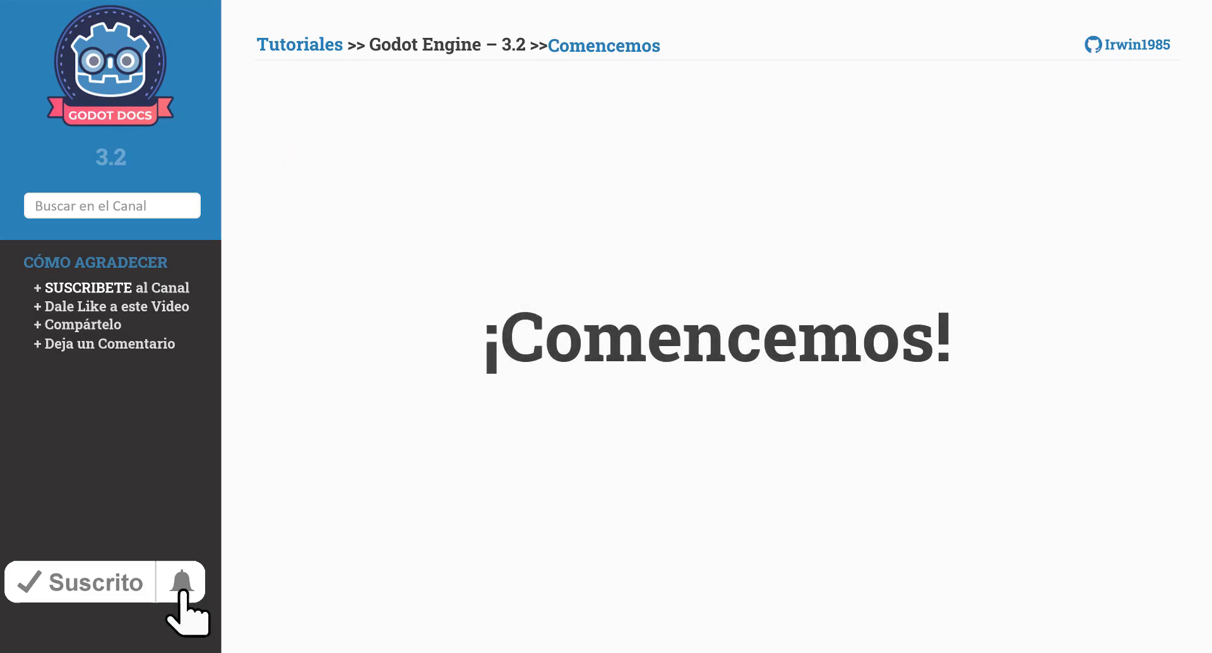
# Expand the main folder and open Main.tscn in the editor.
pyautogui.scroll(1, 543, 337)
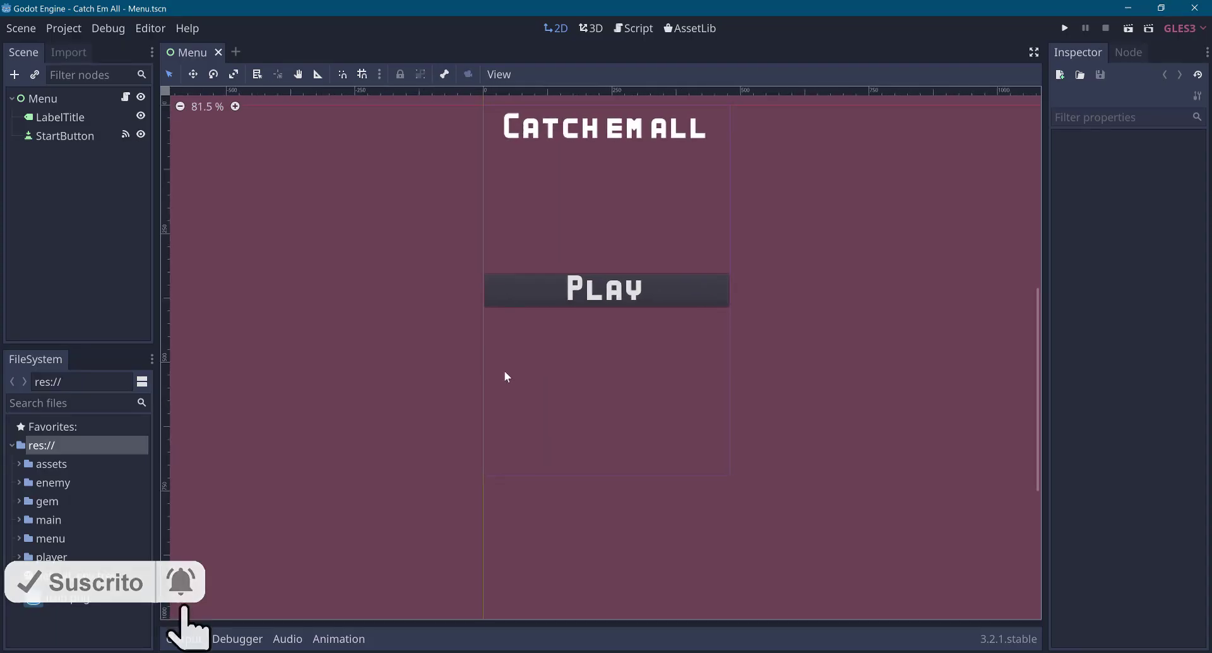
pyautogui.scroll(2, 505, 370)
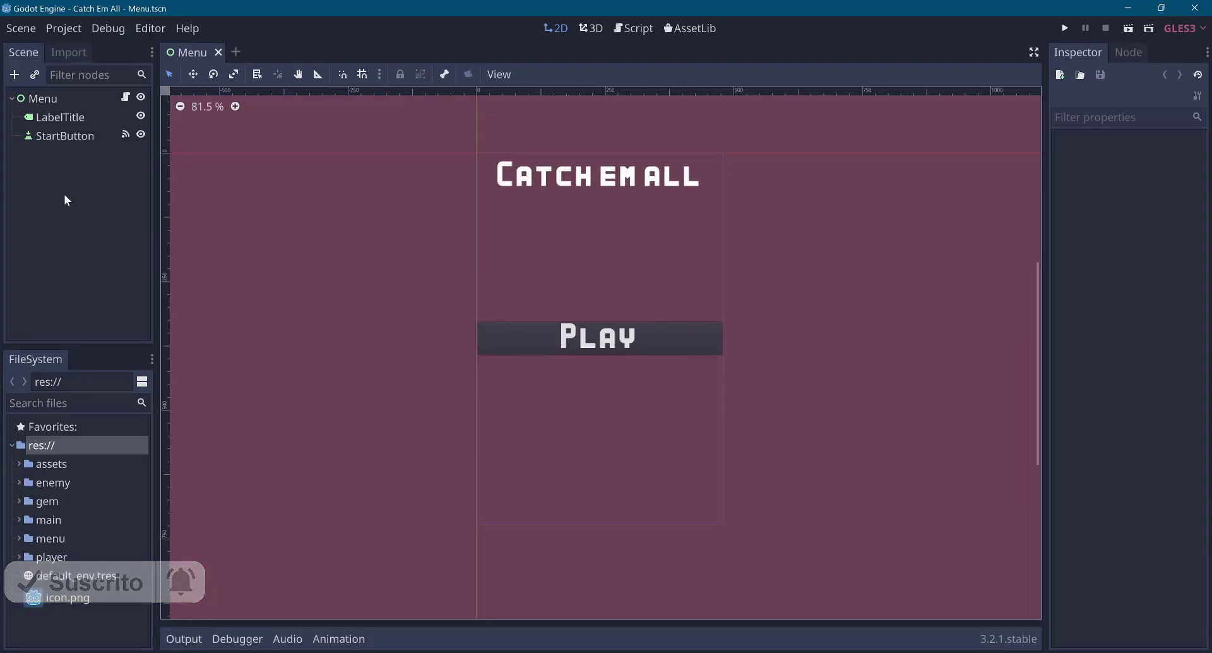
pyautogui.doubleClick(55, 519)
pyautogui.doubleClick(76, 575)
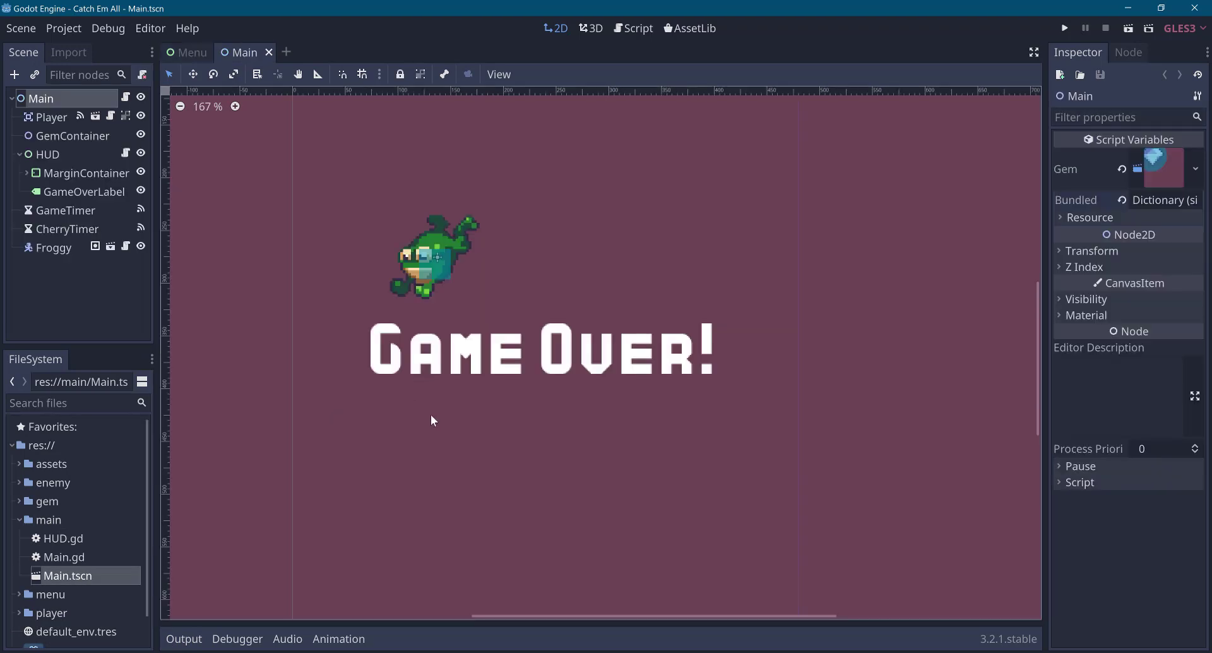
# Run the game with F5, start a round from the menu, then close it.
pyautogui.press('F5')
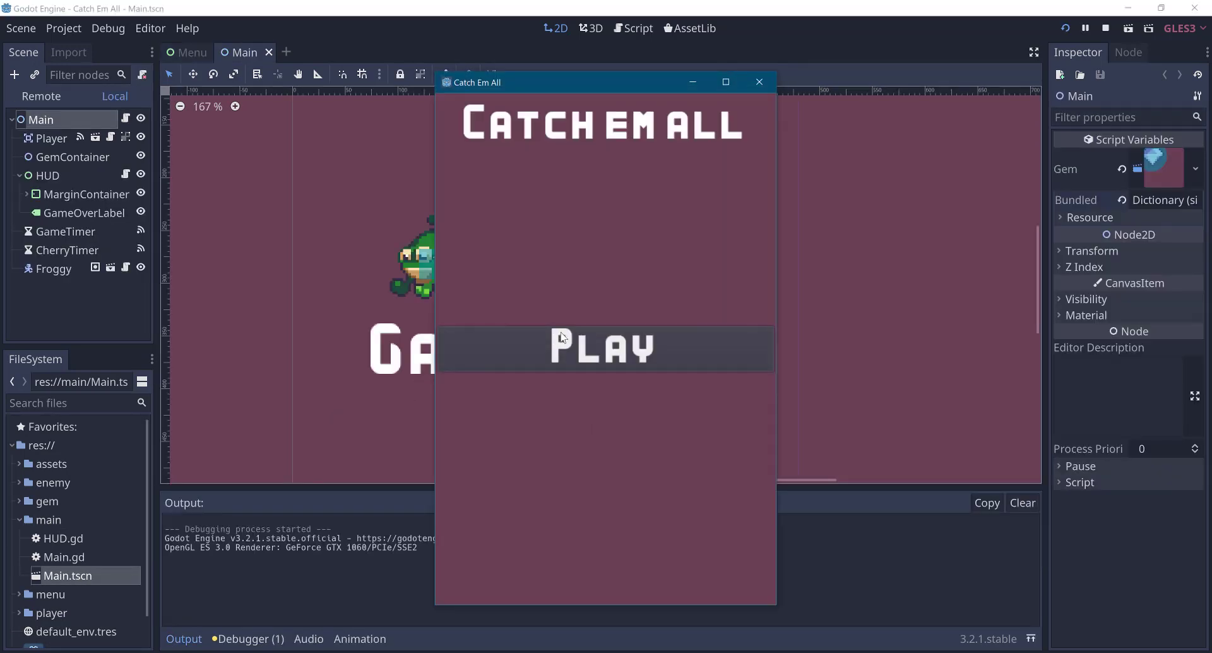
pyautogui.click(570, 334)
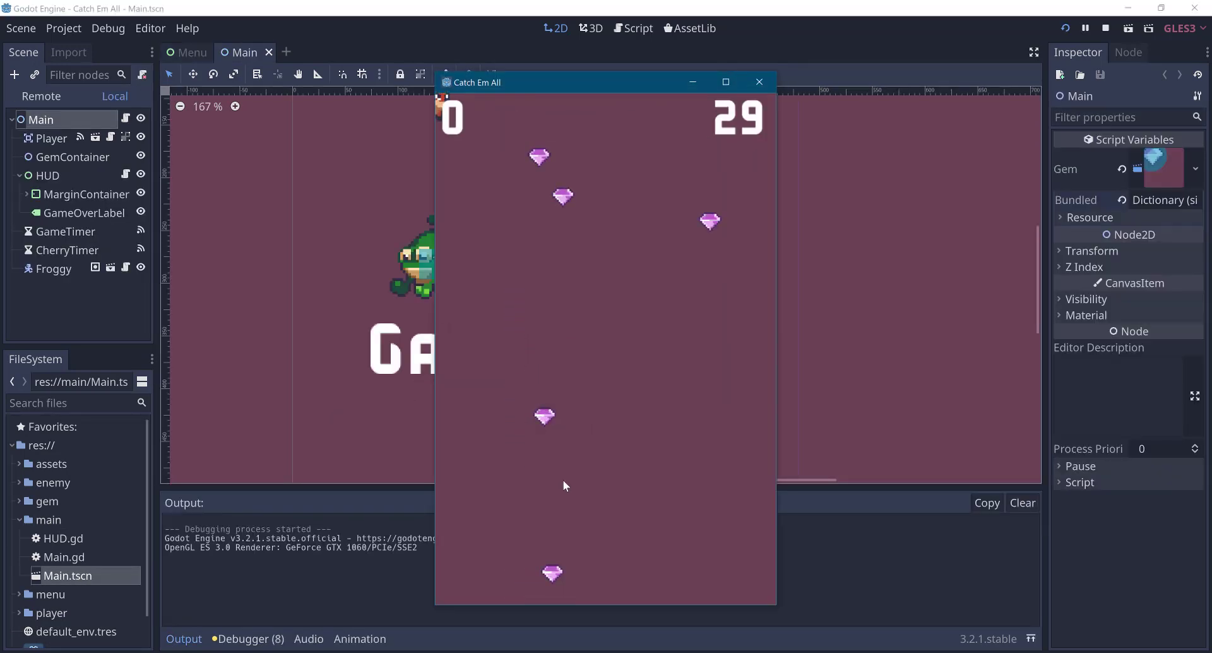
pyautogui.click(759, 84)
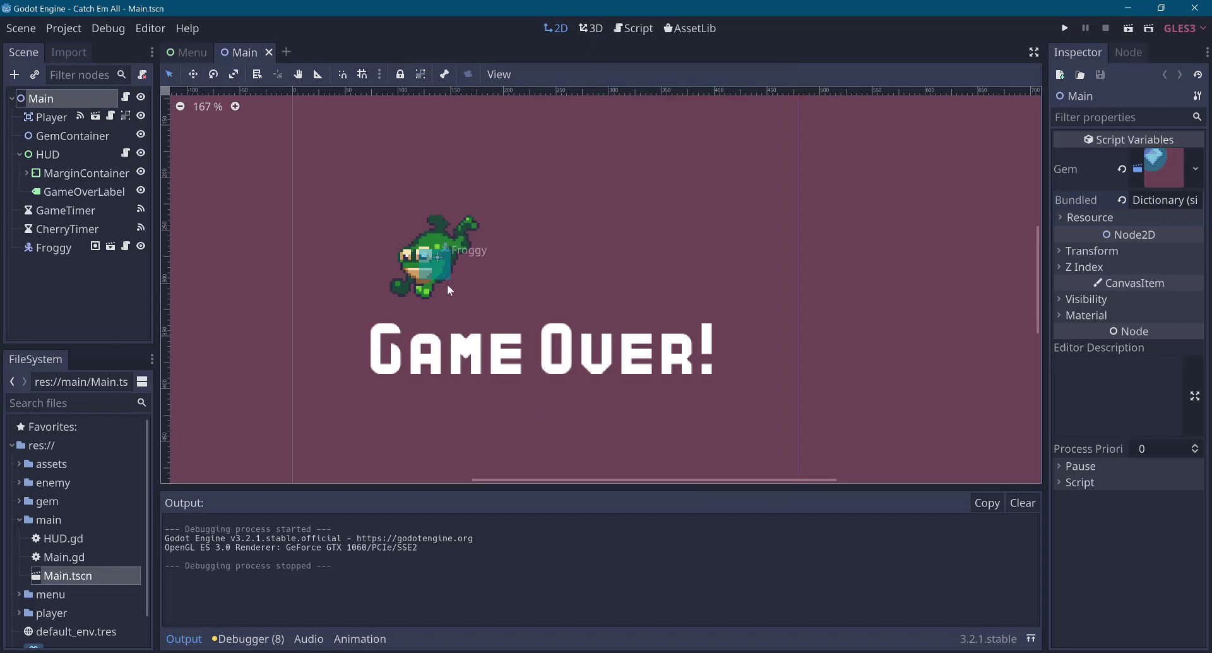
# Hide the Output panel to enlarge the Main scene canvas.
pyautogui.scroll(-2, 485, 323)
pyautogui.click(184, 639)
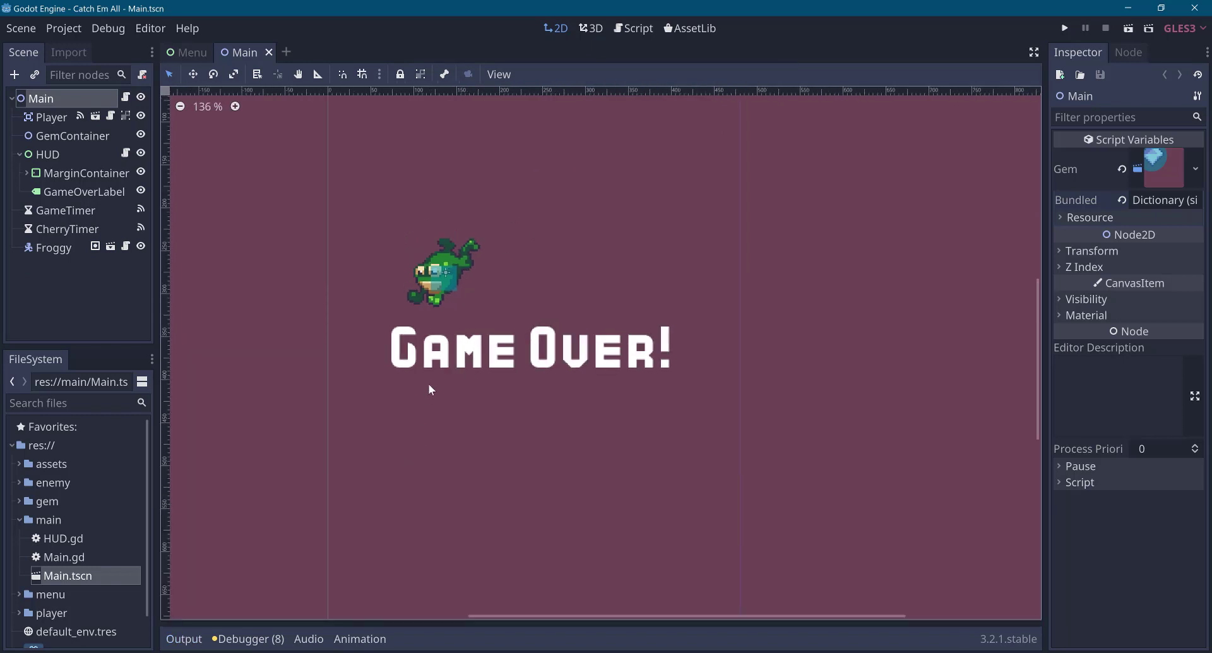
pyautogui.scroll(-1, 472, 419)
pyautogui.scroll(-1, 472, 427)
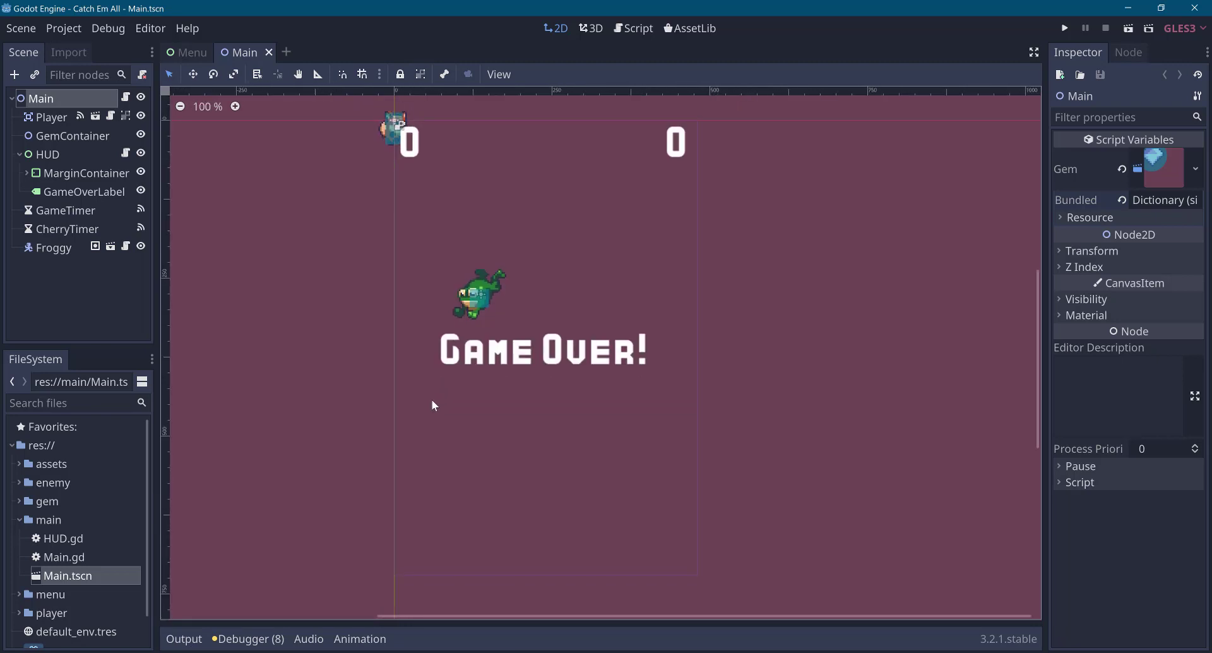
pyautogui.scroll(1, 498, 386)
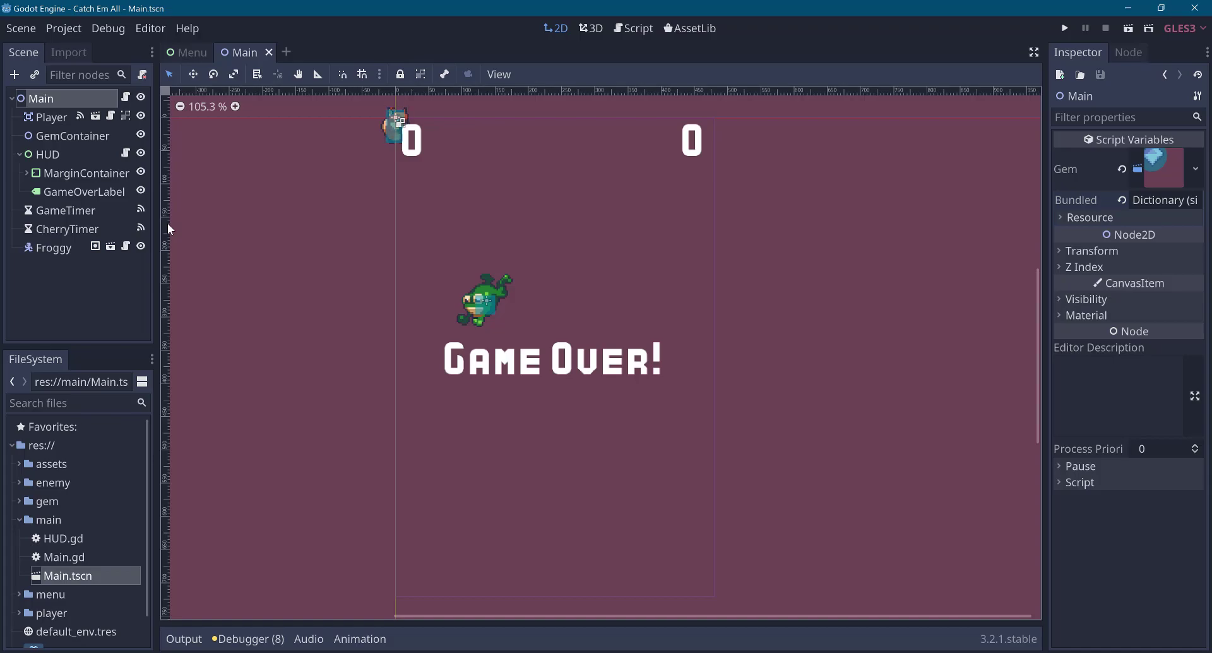
# Add a StaticBody2D node to Main and rename it 'Platform'.
pyautogui.hotkey('ctrl', 'a')
pyautogui.write('st')
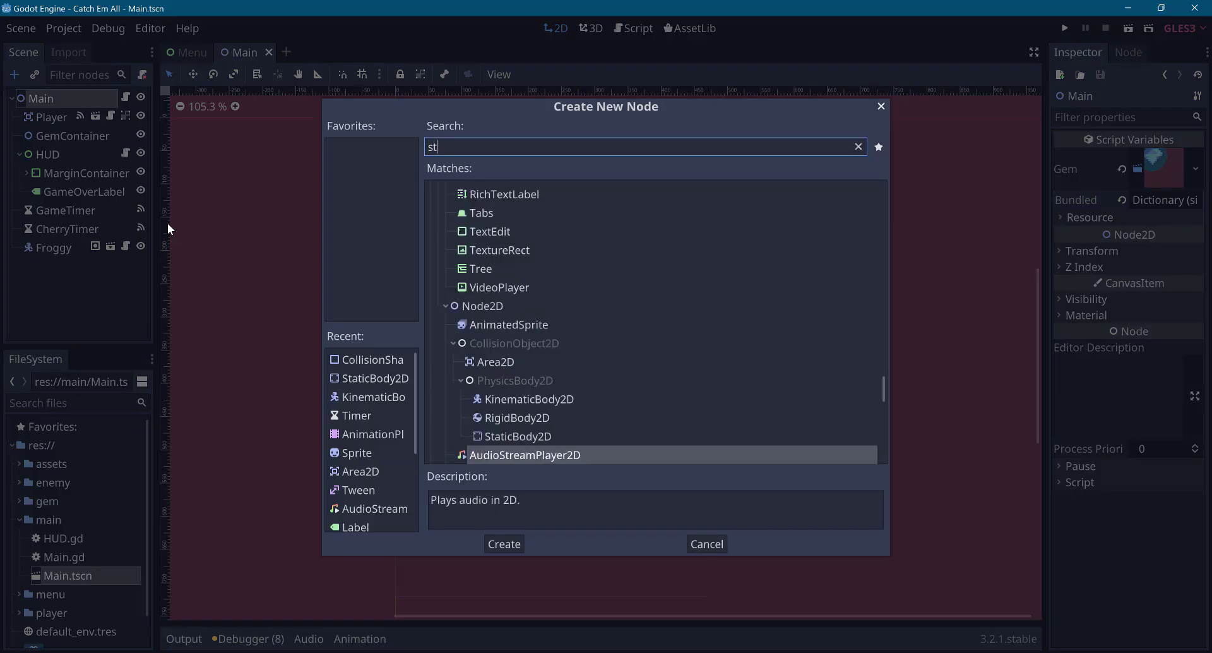
pyautogui.write('atic')
pyautogui.press('Return')
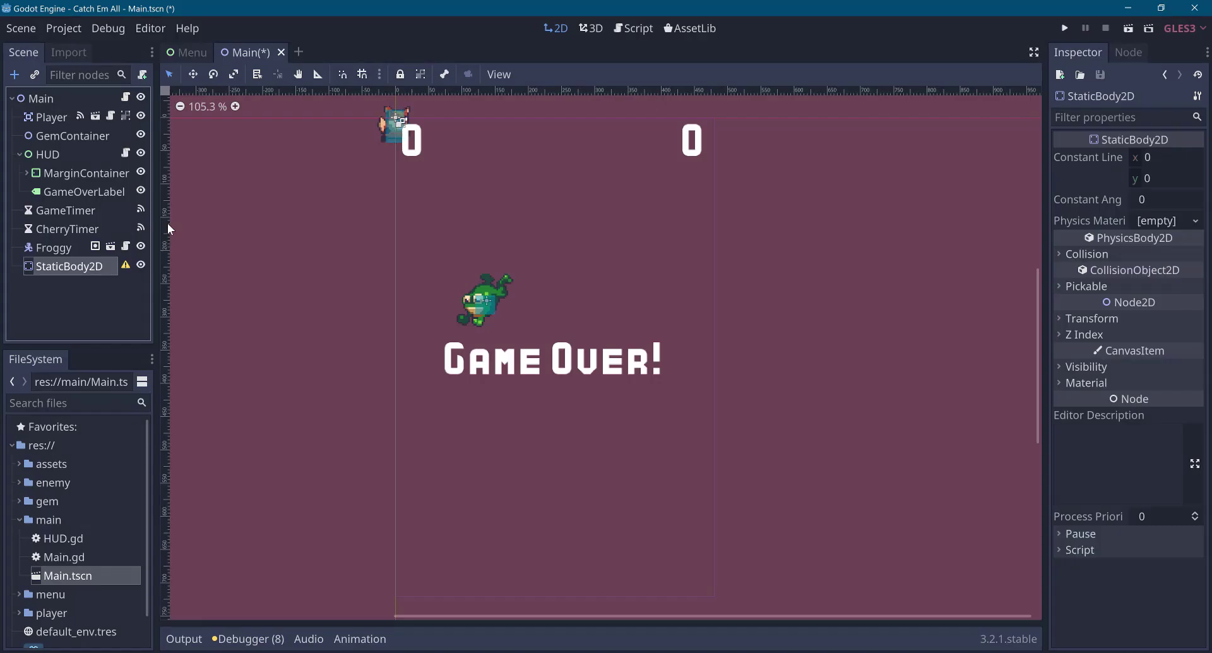
pyautogui.doubleClick(66, 267)
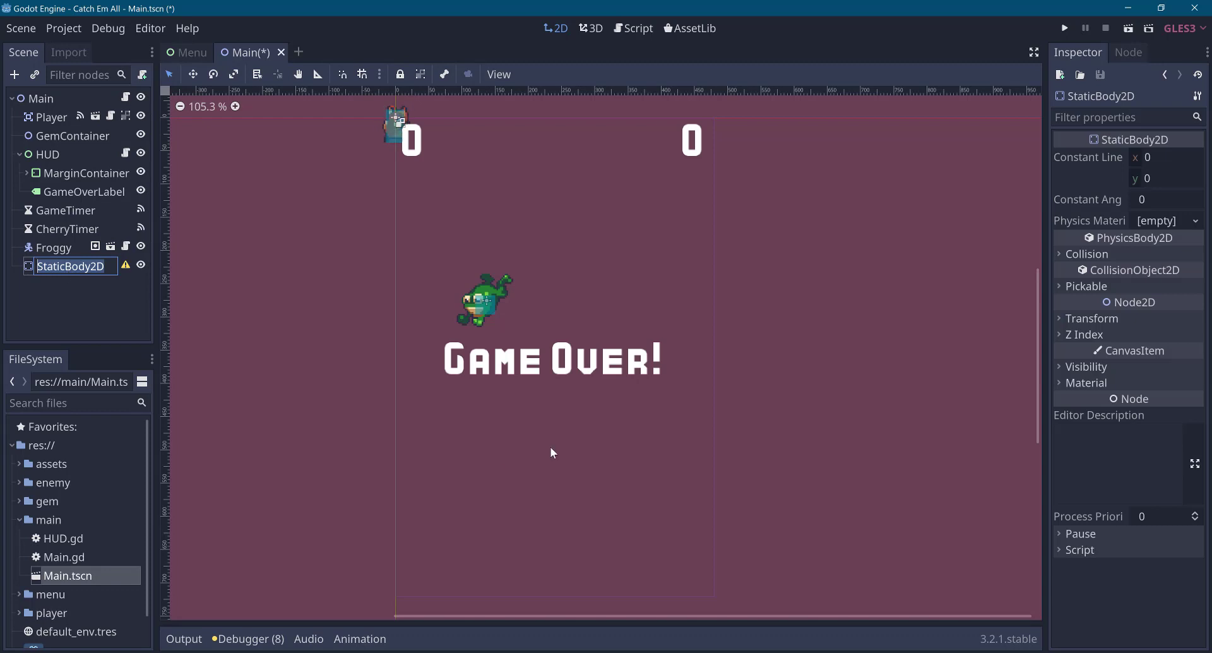
pyautogui.write('P')
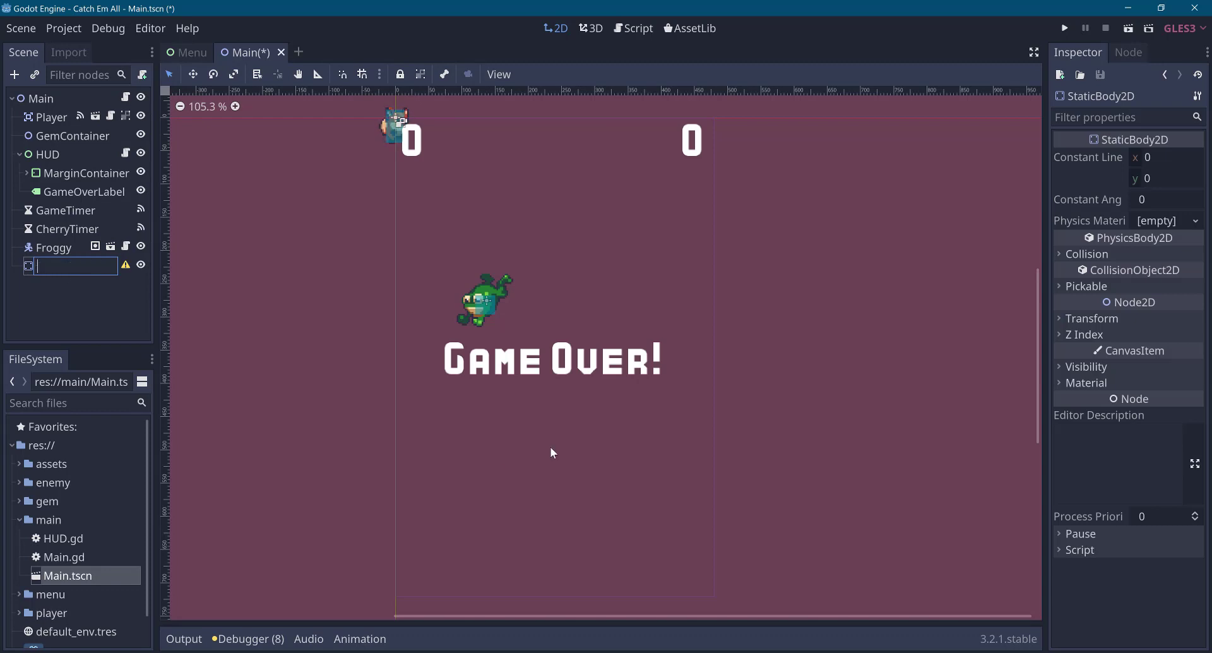
pyautogui.write('latfor')
pyautogui.write('m')
pyautogui.press('Return')
# Add a CollisionPolygon2D child under Platform, then delete it again.
pyautogui.hotkey('ctrl', 'a')
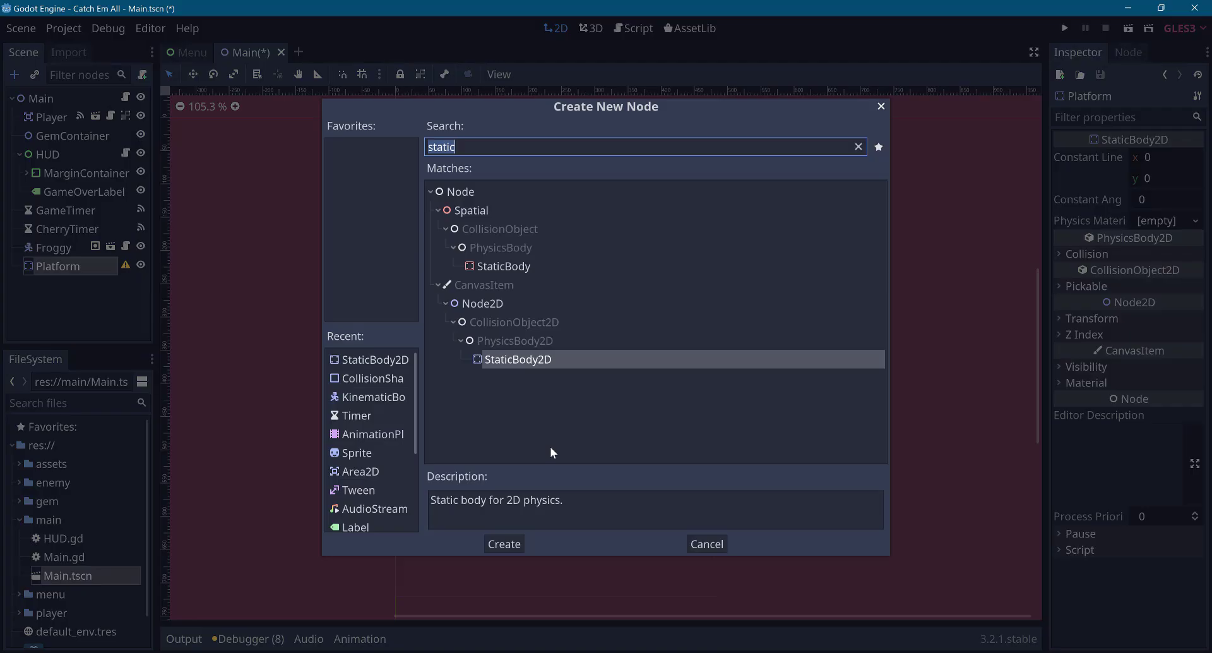
pyautogui.write('coli')
pyautogui.press('BackSpace')
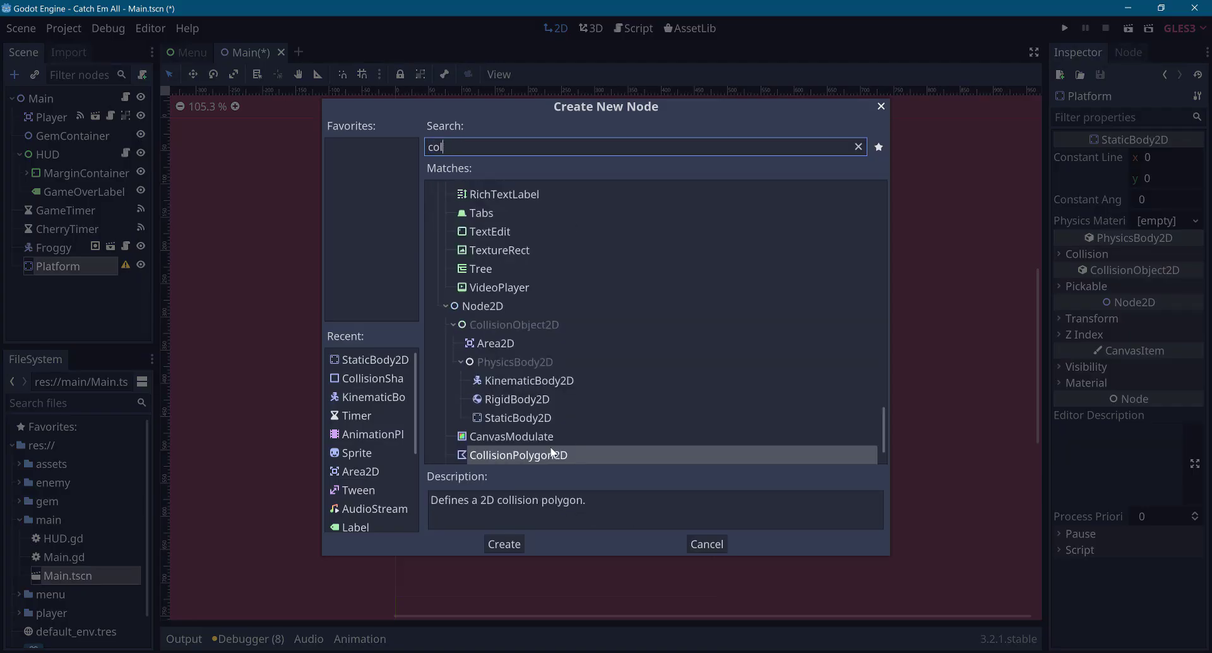
pyautogui.write('li')
pyautogui.press('Return')
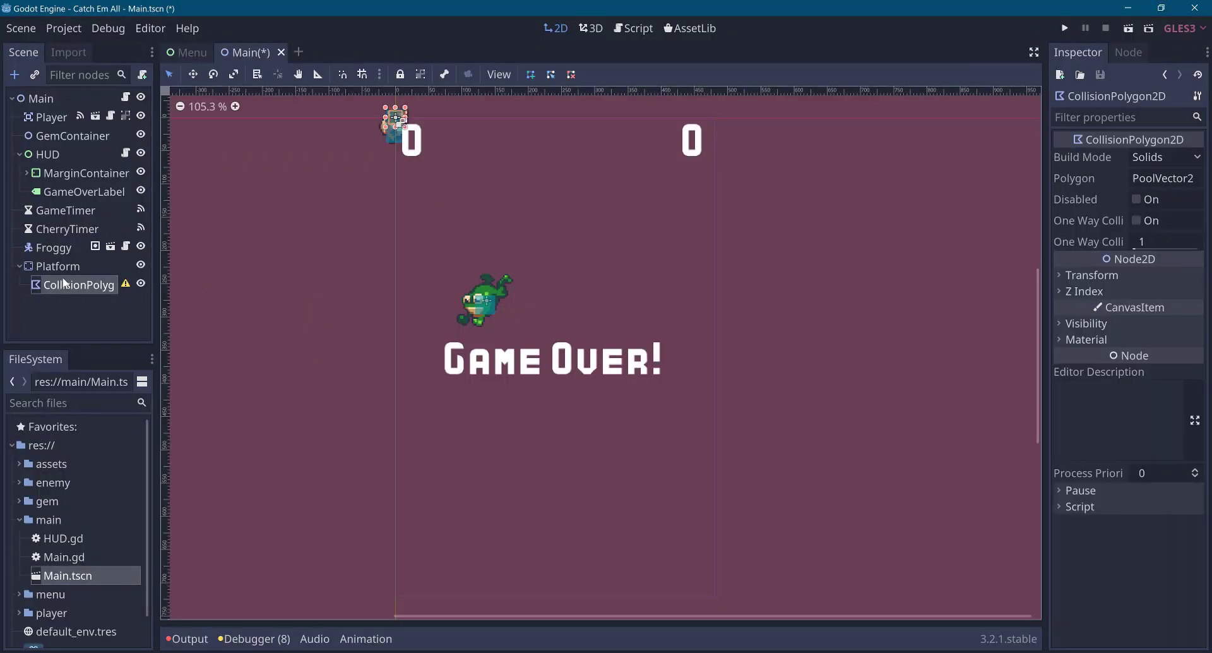
pyautogui.press('Delete')
pyautogui.press('Return')
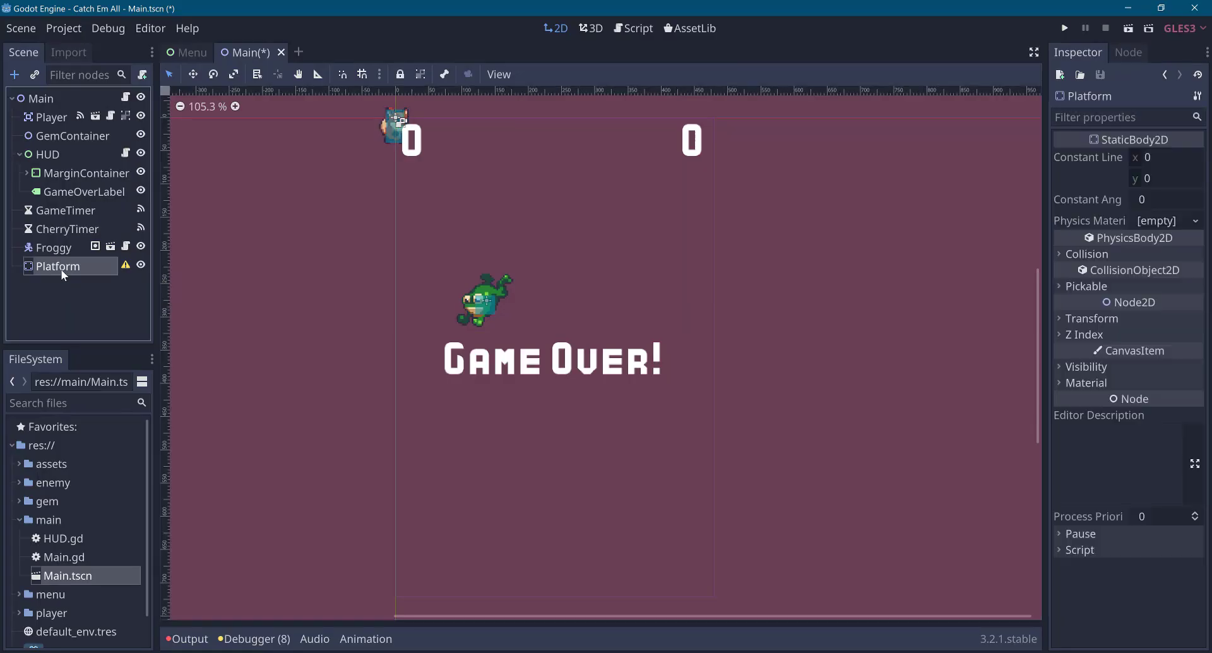
# Add a CollisionShape2D under Platform and assign it a new RectangleShape2D.
pyautogui.hotkey('ctrl', 'a')
pyautogui.press('Down')
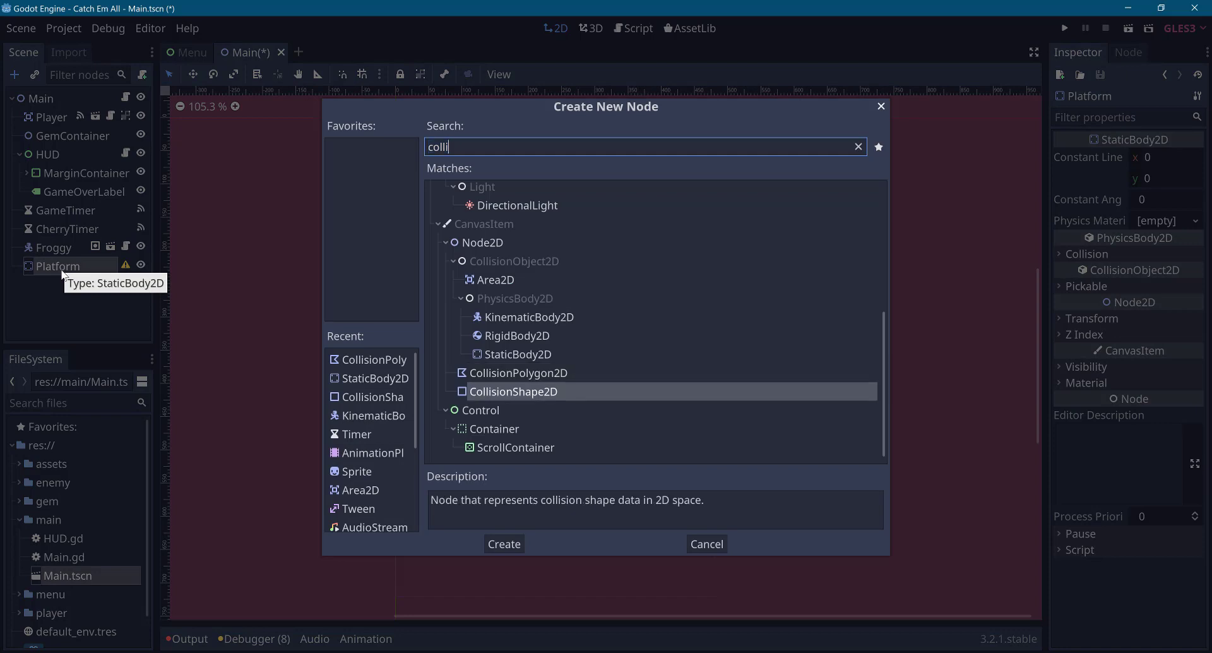
pyautogui.press('Return')
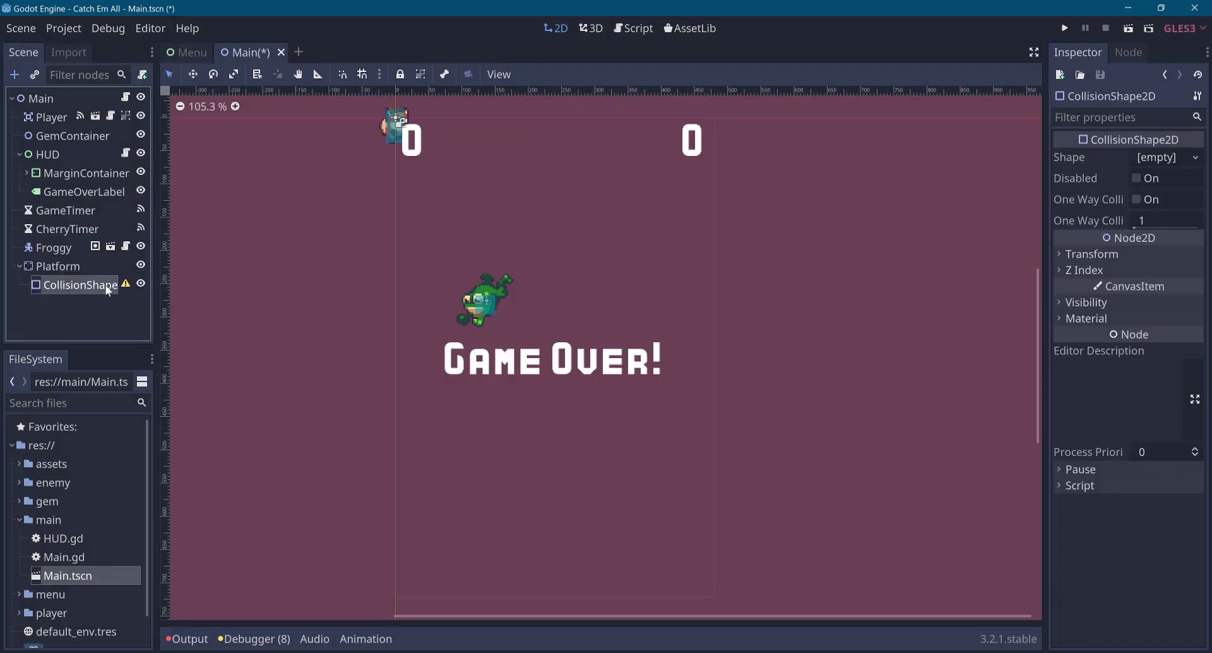
pyautogui.click(1171, 157)
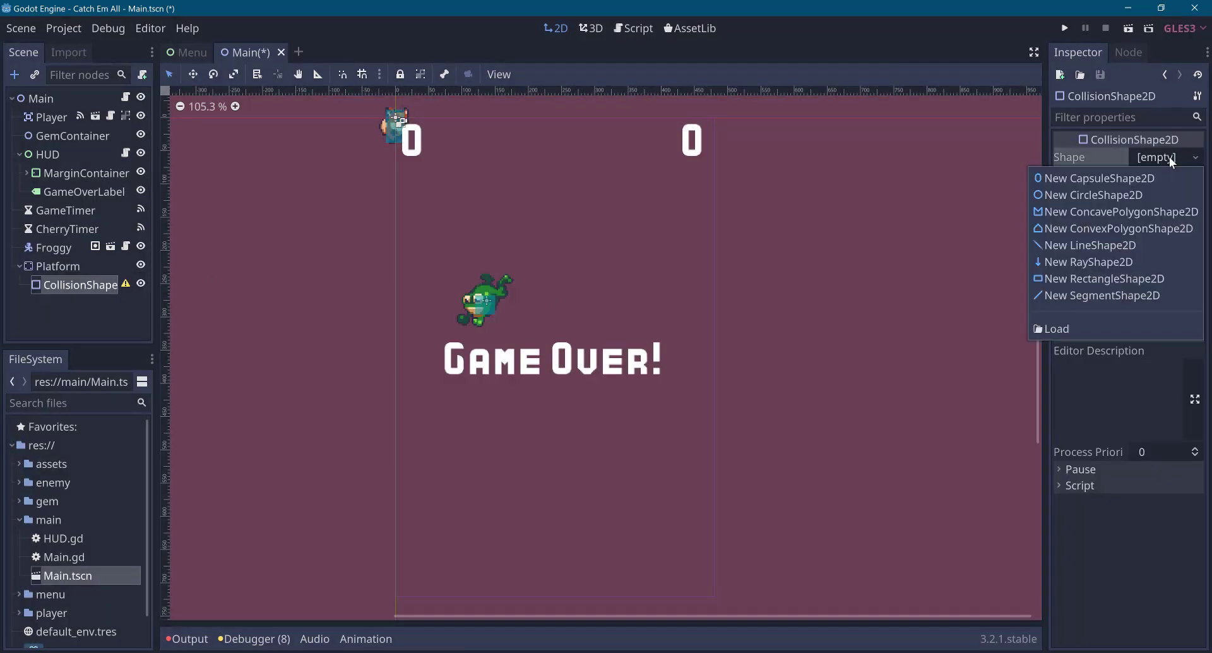
pyautogui.click(1127, 282)
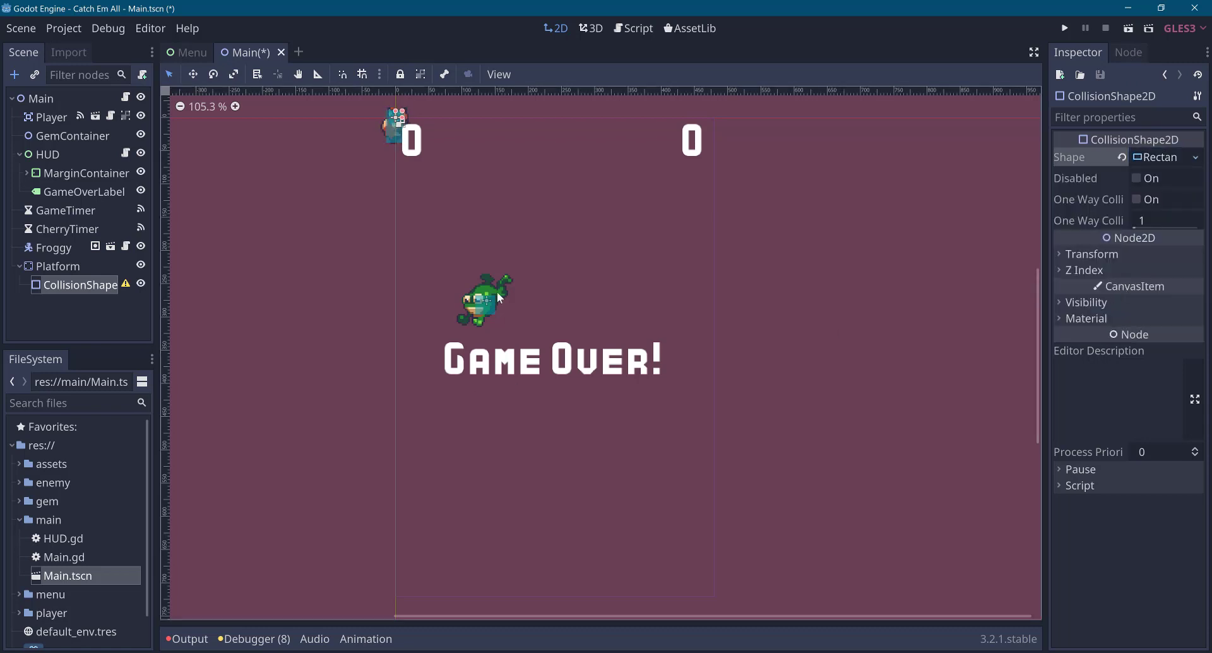
# Toggle selection between Platform and its CollisionShape2D while zooming the viewport.
pyautogui.click(57, 266)
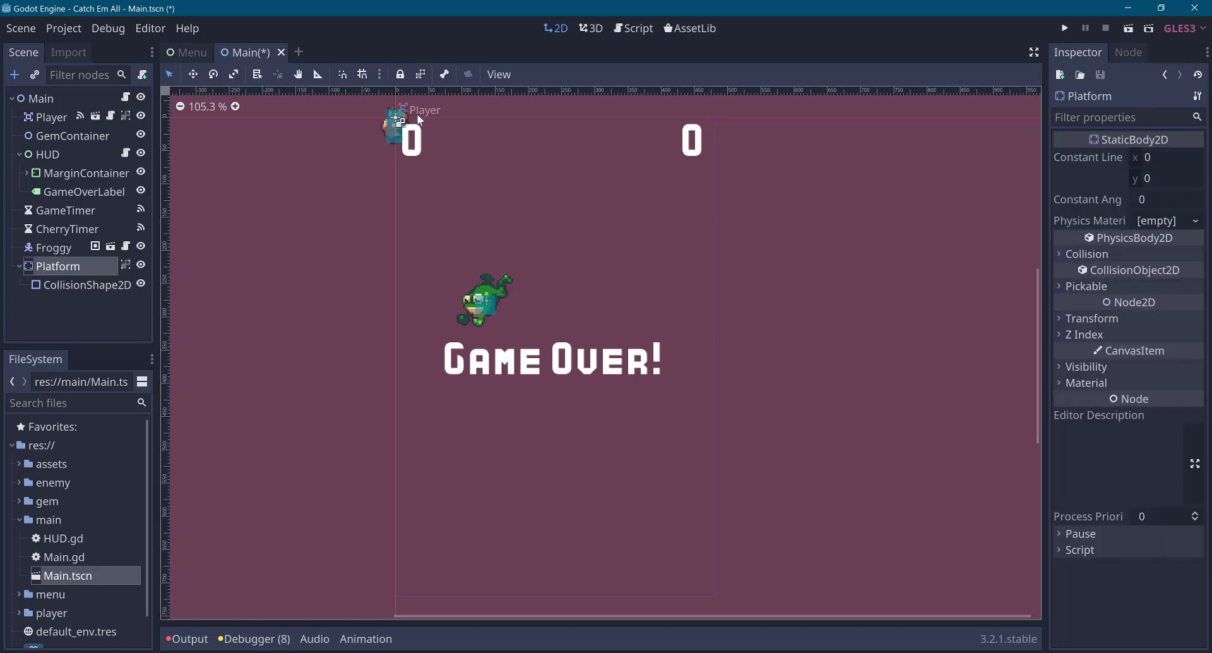
pyautogui.click(79, 283)
pyautogui.click(76, 268)
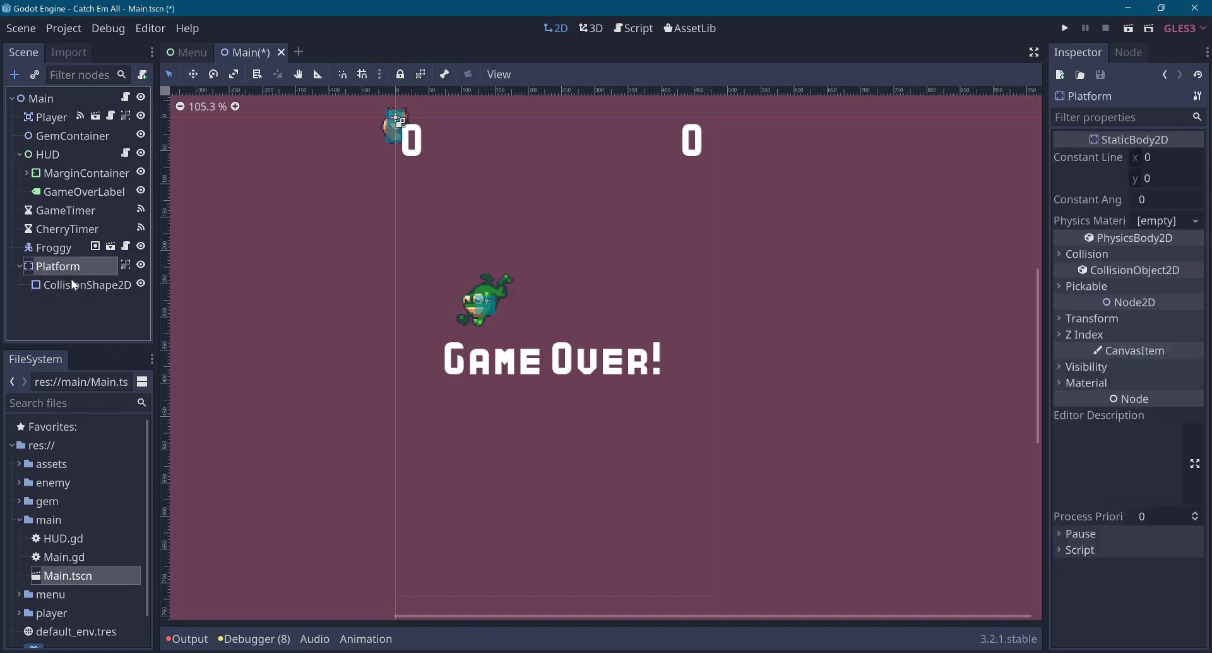
pyautogui.click(82, 285)
pyautogui.scroll(1, 491, 316)
pyautogui.scroll(2, 486, 312)
pyautogui.scroll(-2, 483, 329)
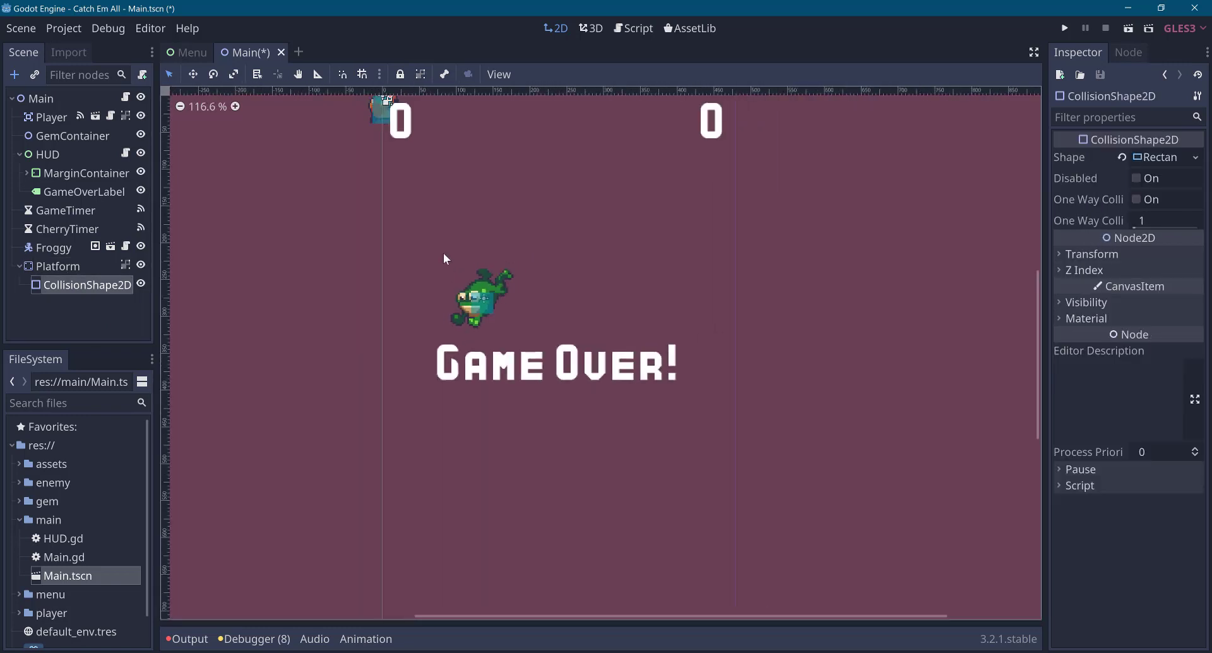
pyautogui.keyDown('ctrl'); pyautogui.scroll(2, 443, 252); pyautogui.keyUp('ctrl')
pyautogui.keyDown('ctrl'); pyautogui.scroll(4, 453, 385); pyautogui.keyUp('ctrl')
pyautogui.scroll(2, 411, 352)
pyautogui.scroll(6, 418, 347)
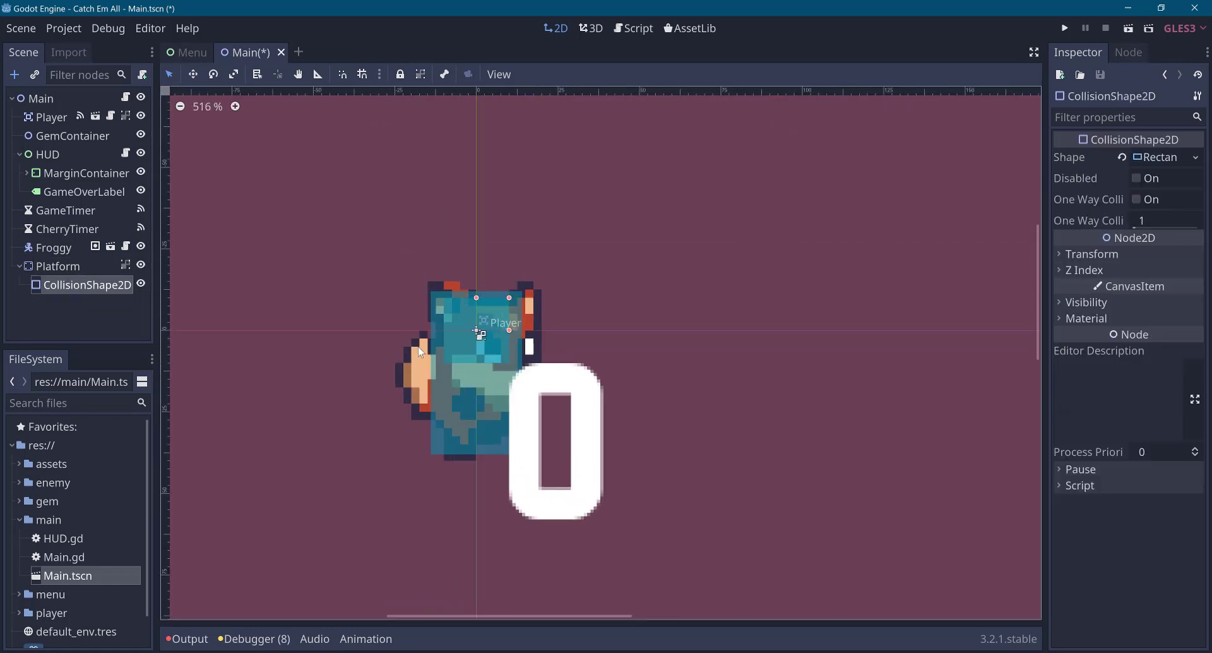
# Drag the Platform into the play area above Froggy and the Game Over label.
pyautogui.click(59, 267)
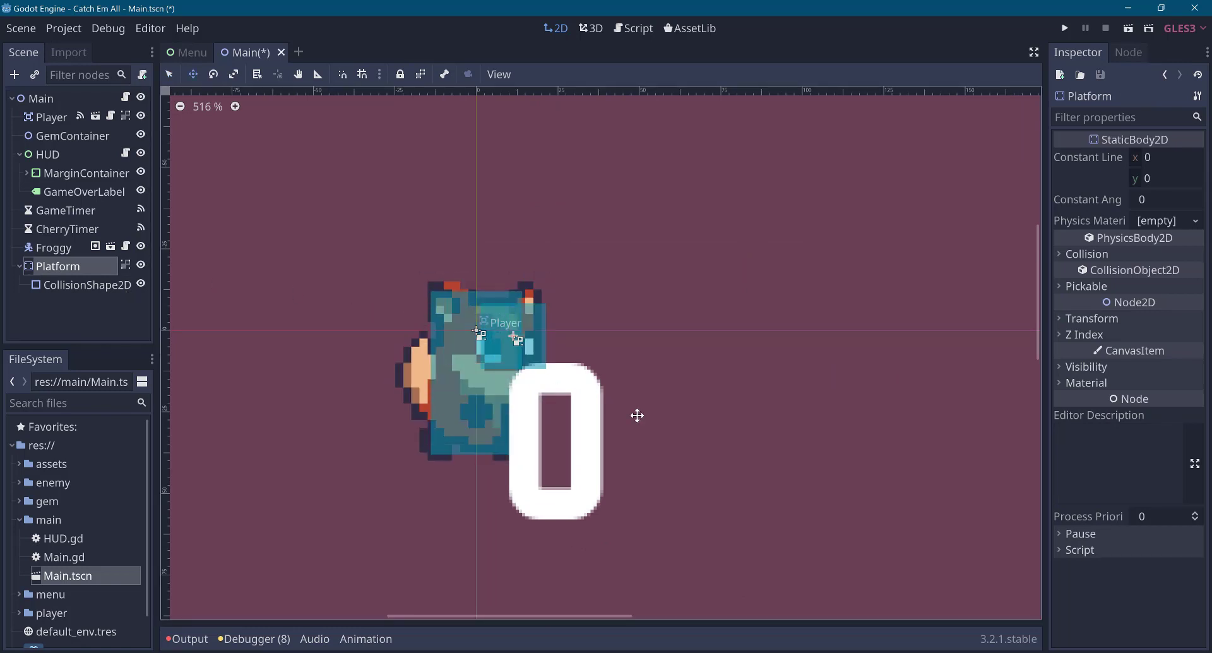
pyautogui.moveTo(635, 411)
pyautogui.mouseDown(button='middle')
pyautogui.moveTo(438, 154)
pyautogui.moveTo(487, 444)
pyautogui.mouseUp(button='middle')
pyautogui.scroll(-1, 498, 441)
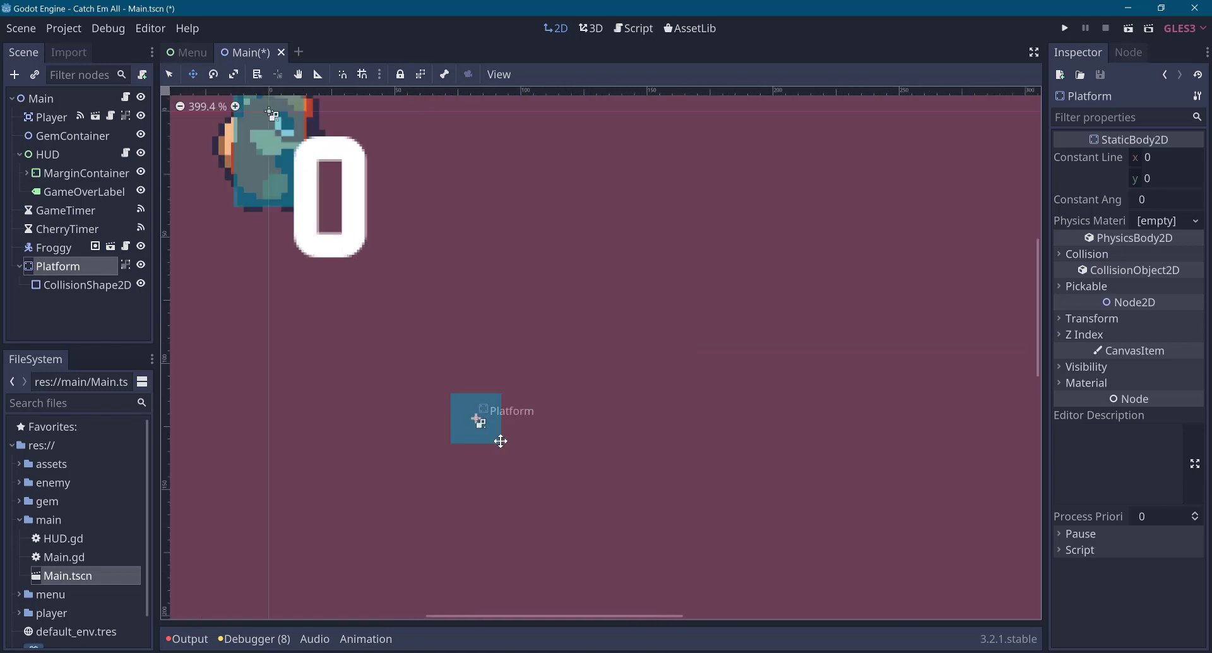
pyautogui.scroll(-2, 492, 455)
pyautogui.moveTo(494, 404); pyautogui.dragTo(433, 303, button='middle')
pyautogui.scroll(-1, 432, 353)
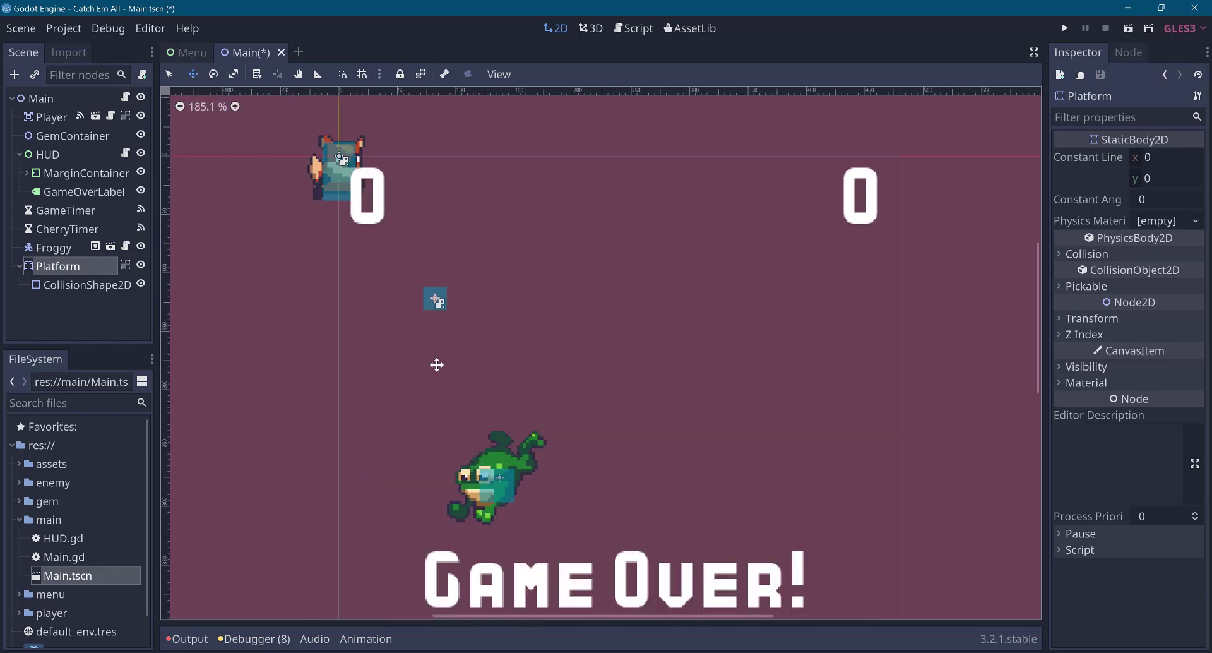
pyautogui.moveTo(433, 363); pyautogui.dragTo(416, 252, button='middle')
pyautogui.moveTo(415, 189)
pyautogui.mouseDown()
pyautogui.moveTo(437, 463)
pyautogui.moveTo(422, 426)
pyautogui.mouseUp()
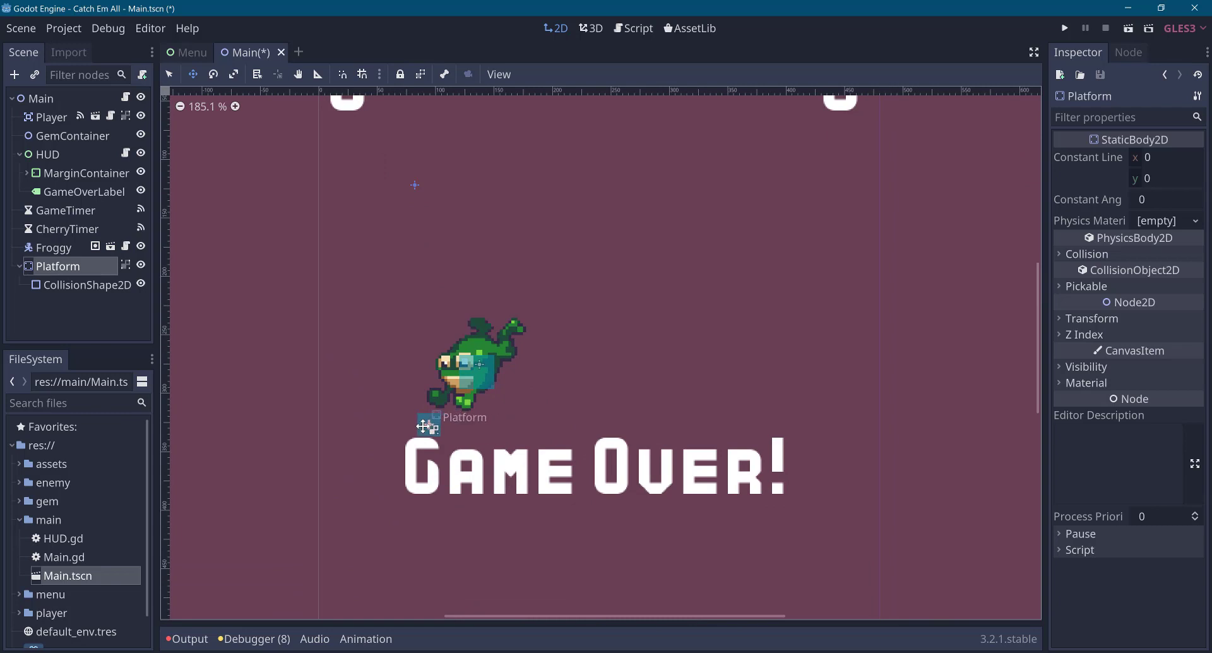
# Widen the collision rectangle into a ledge and shift Platform right under Froggy.
pyautogui.click(78, 286)
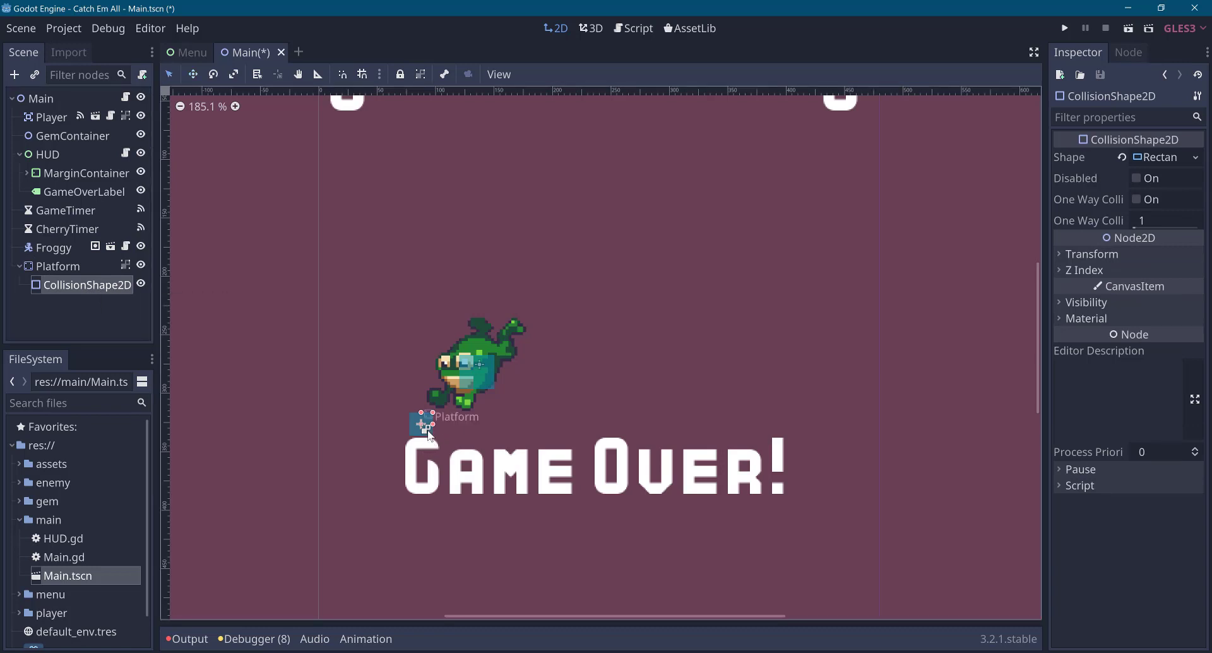
pyautogui.moveTo(433, 424); pyautogui.dragTo(506, 429)
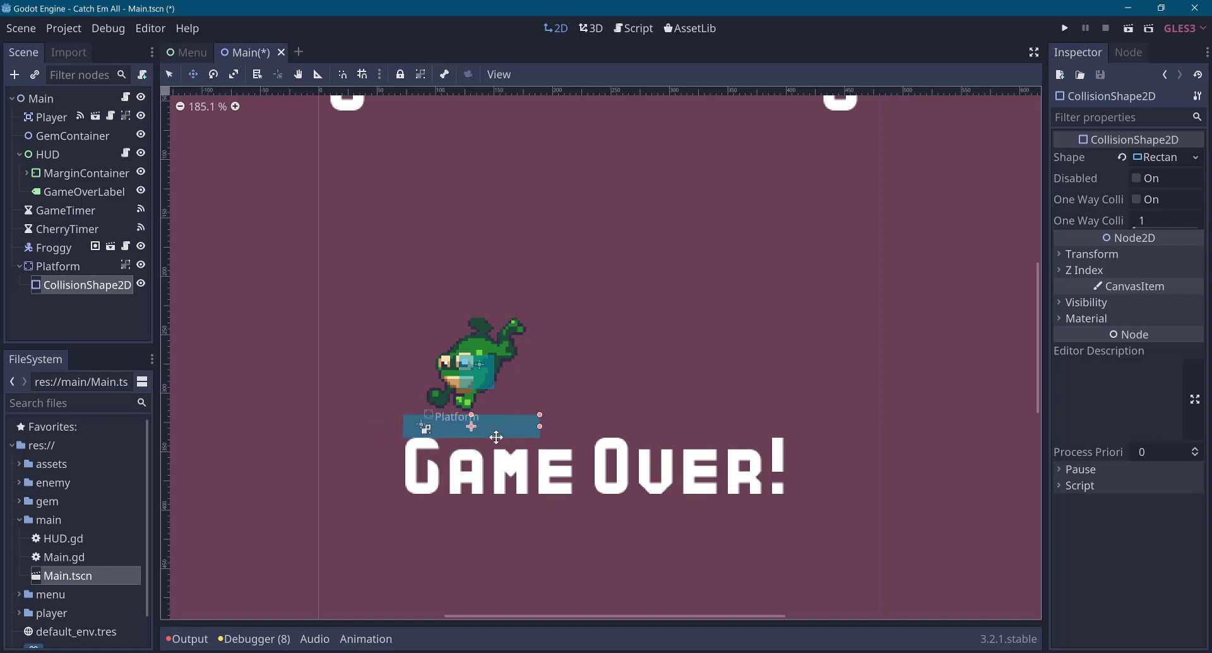
pyautogui.hotkey('ctrl', 'z')
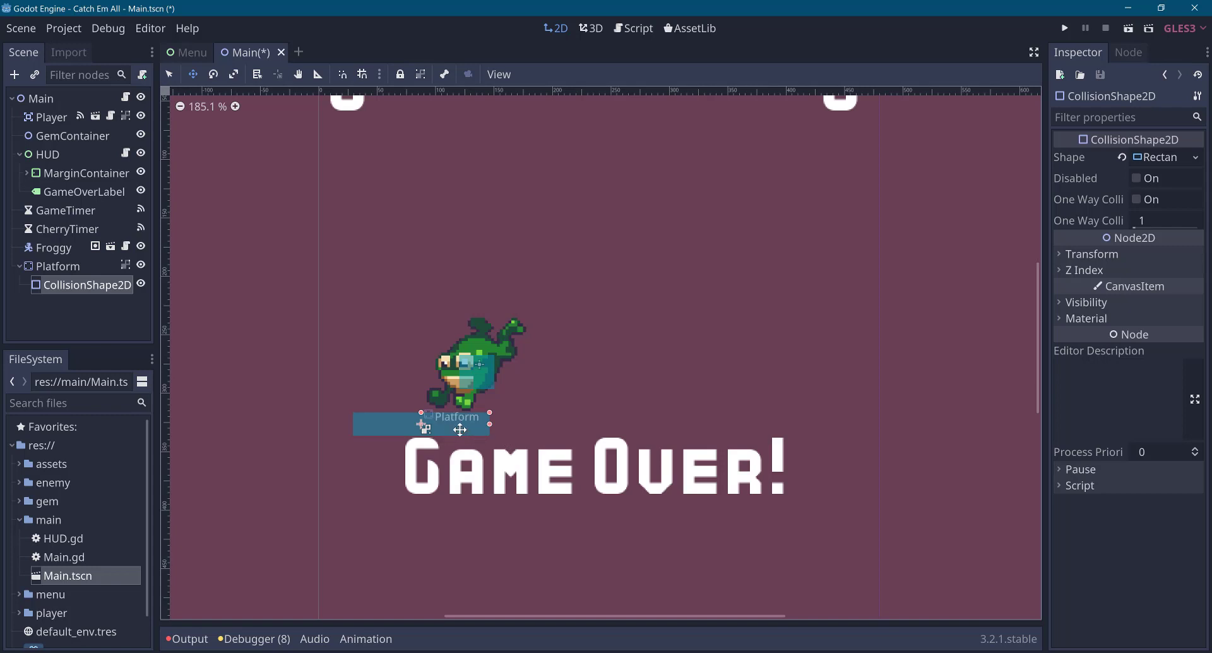
pyautogui.moveTo(456, 429); pyautogui.dragTo(461, 424)
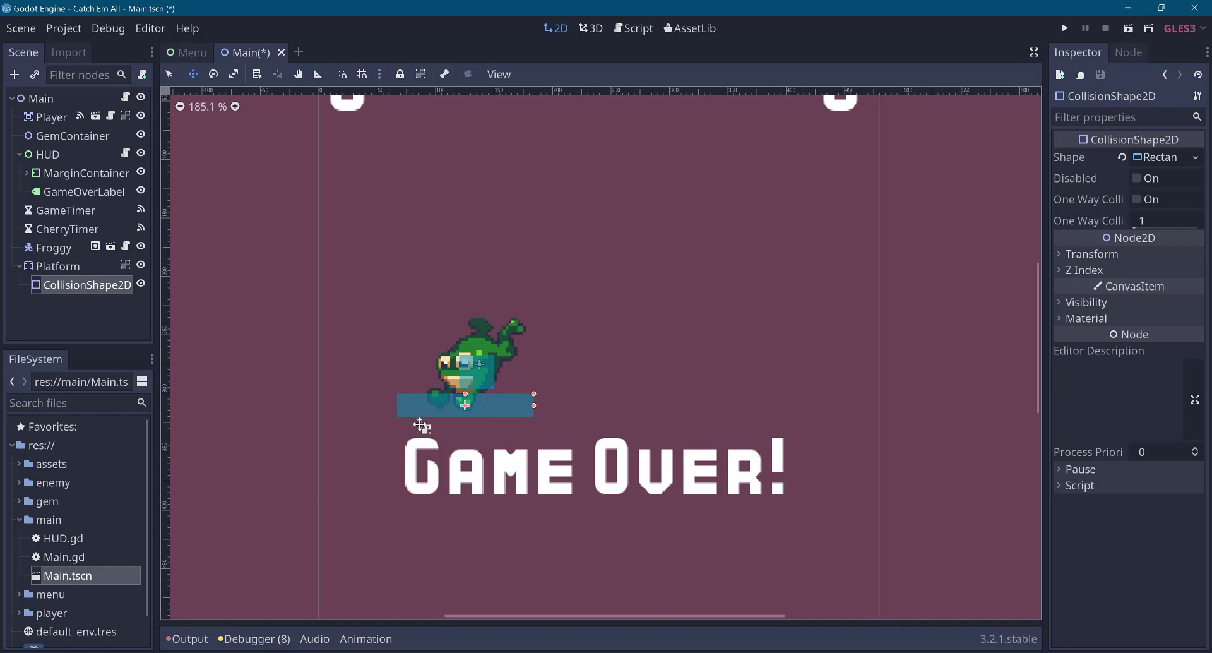
pyautogui.moveTo(504, 408); pyautogui.dragTo(428, 427)
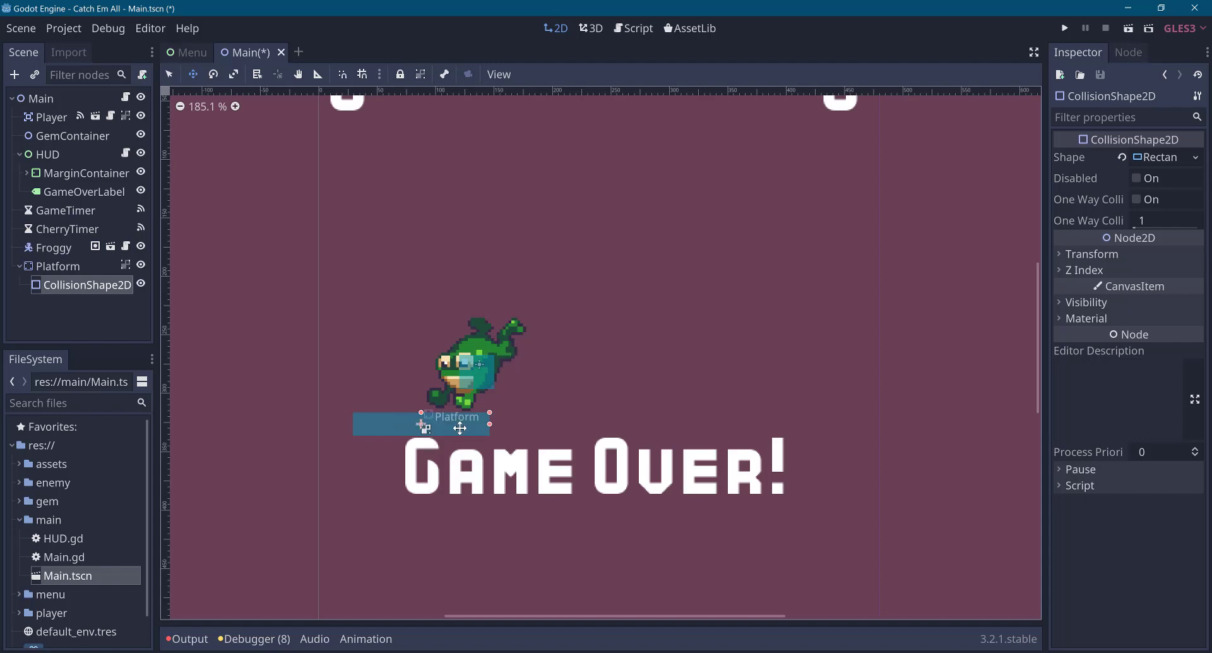
pyautogui.click(65, 272)
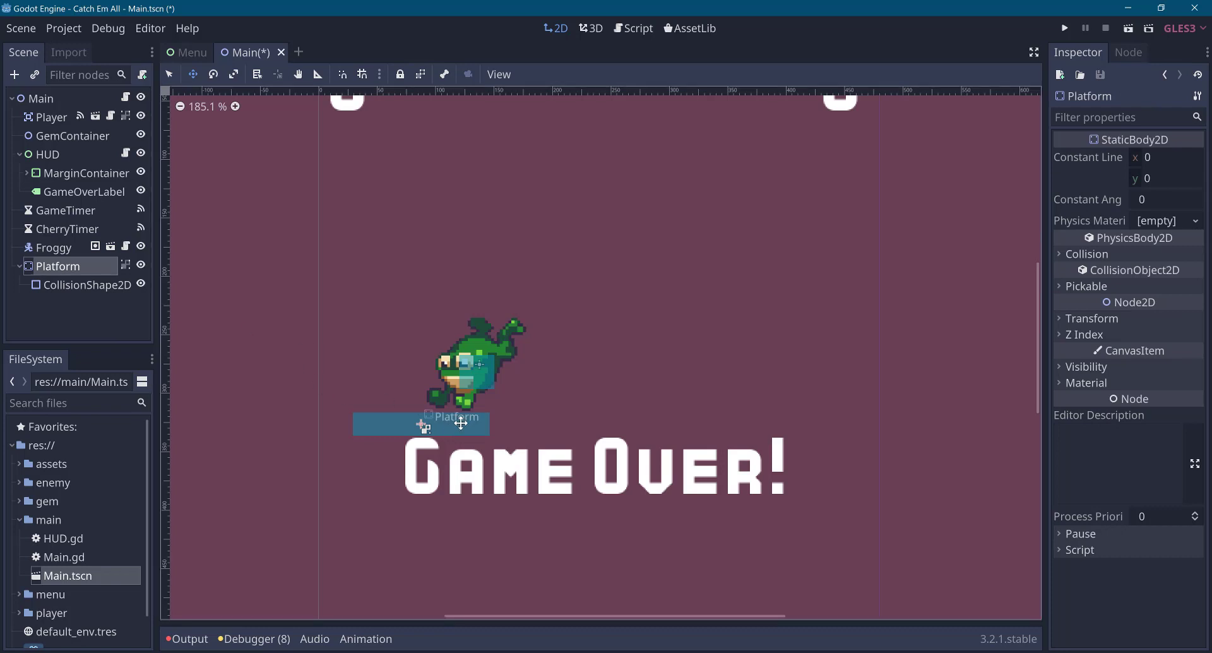
pyautogui.moveTo(470, 424)
pyautogui.mouseDown()
pyautogui.moveTo(513, 432)
pyautogui.moveTo(635, 371)
pyautogui.moveTo(608, 411)
pyautogui.moveTo(621, 373)
pyautogui.moveTo(630, 382)
pyautogui.moveTo(608, 397)
pyautogui.moveTo(518, 424)
pyautogui.mouseUp()
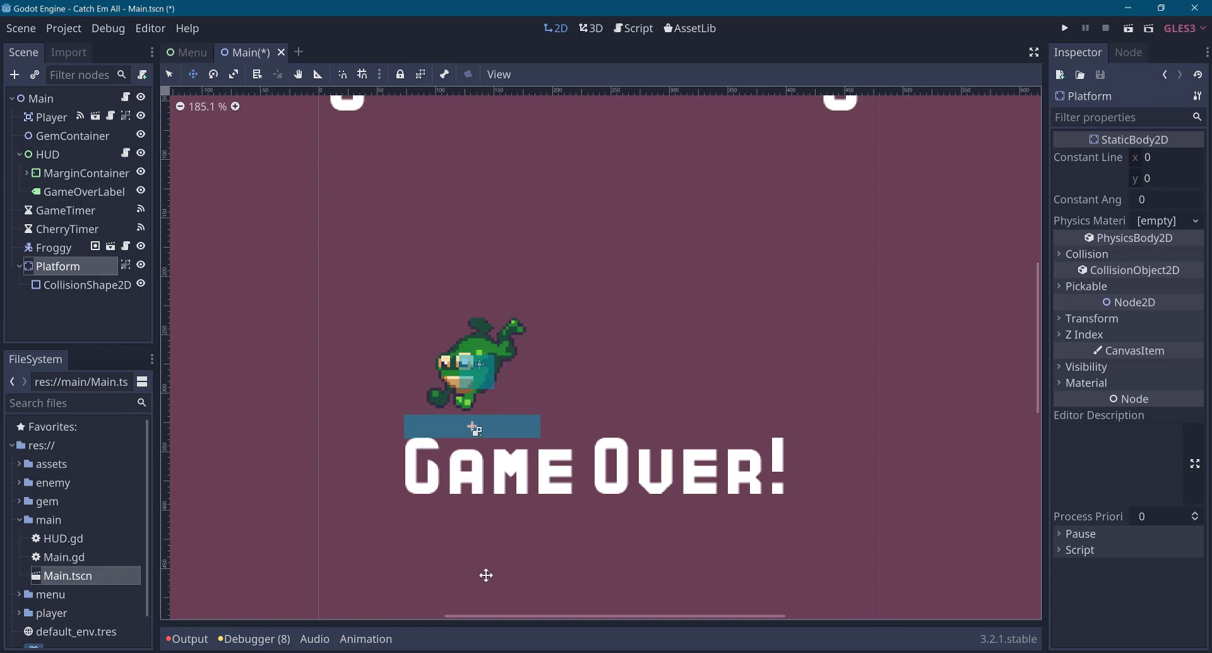
# Test-run the game, then enable Debug > Visible Collision Shapes.
pyautogui.click(1062, 29)
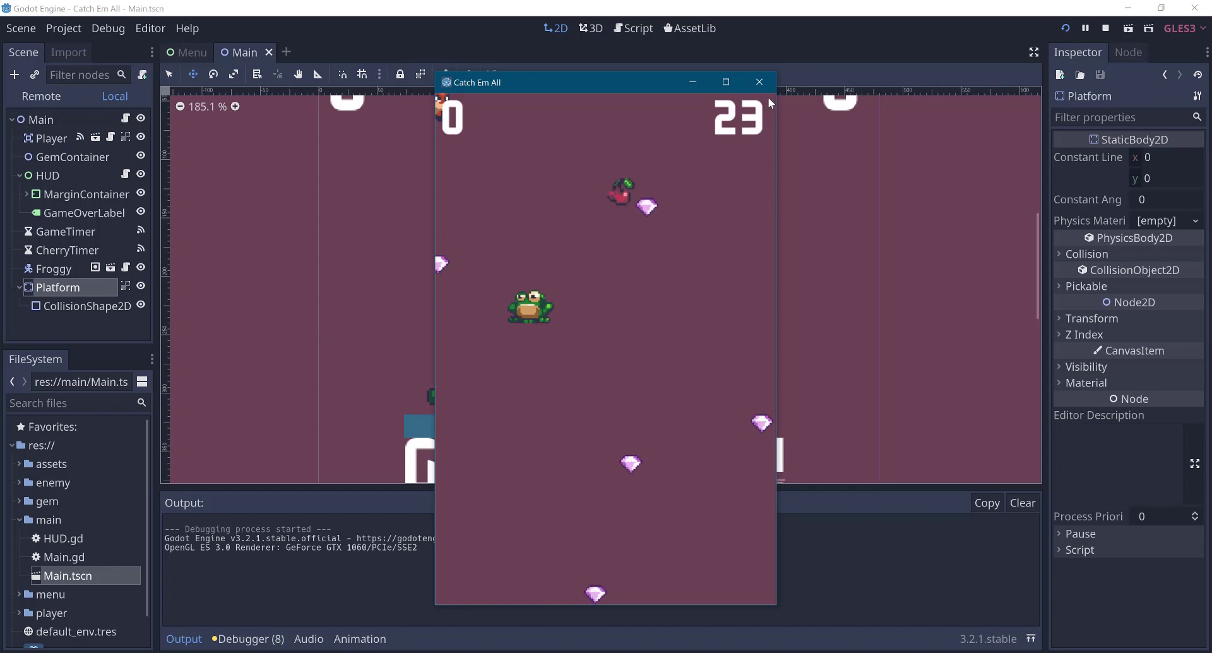
pyautogui.click(760, 82)
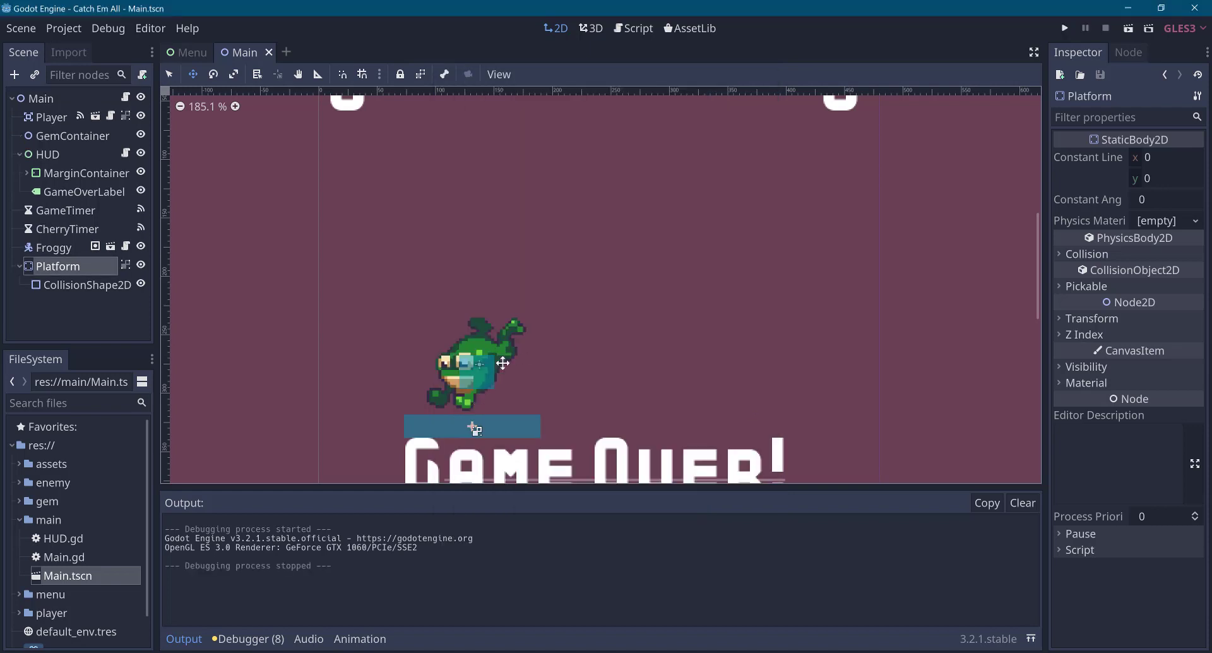
pyautogui.click(111, 28)
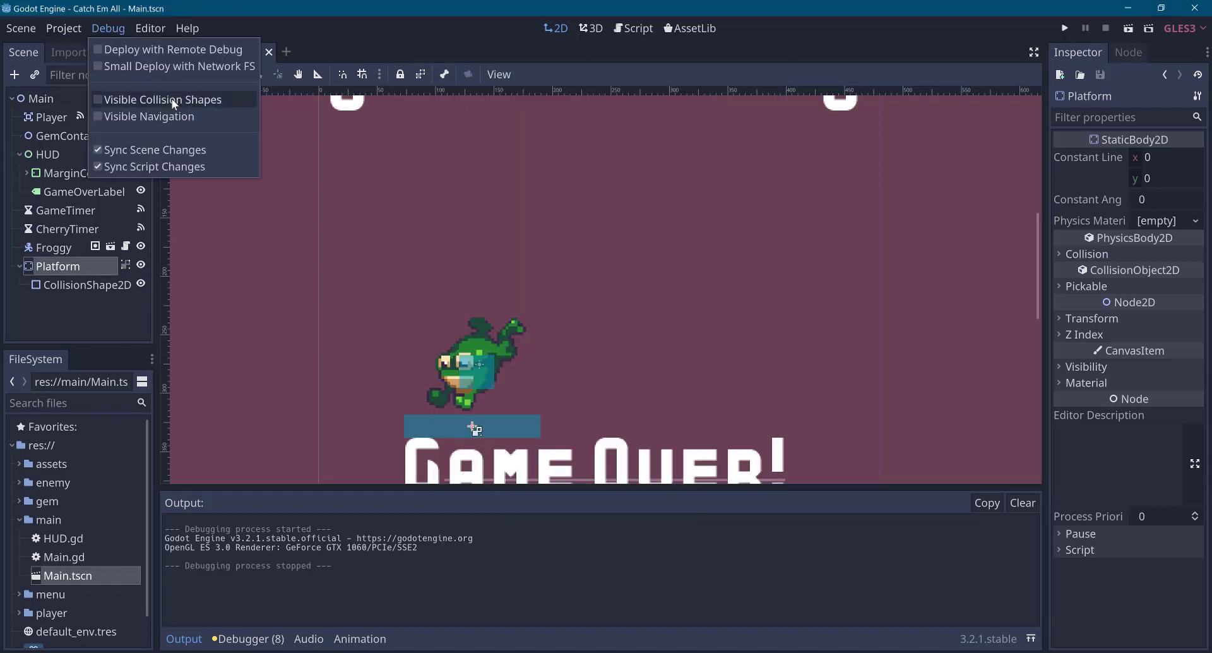
pyautogui.click(98, 99)
# Play again to confirm Froggy lands on the platform, then save Main.tscn.
pyautogui.click(476, 268)
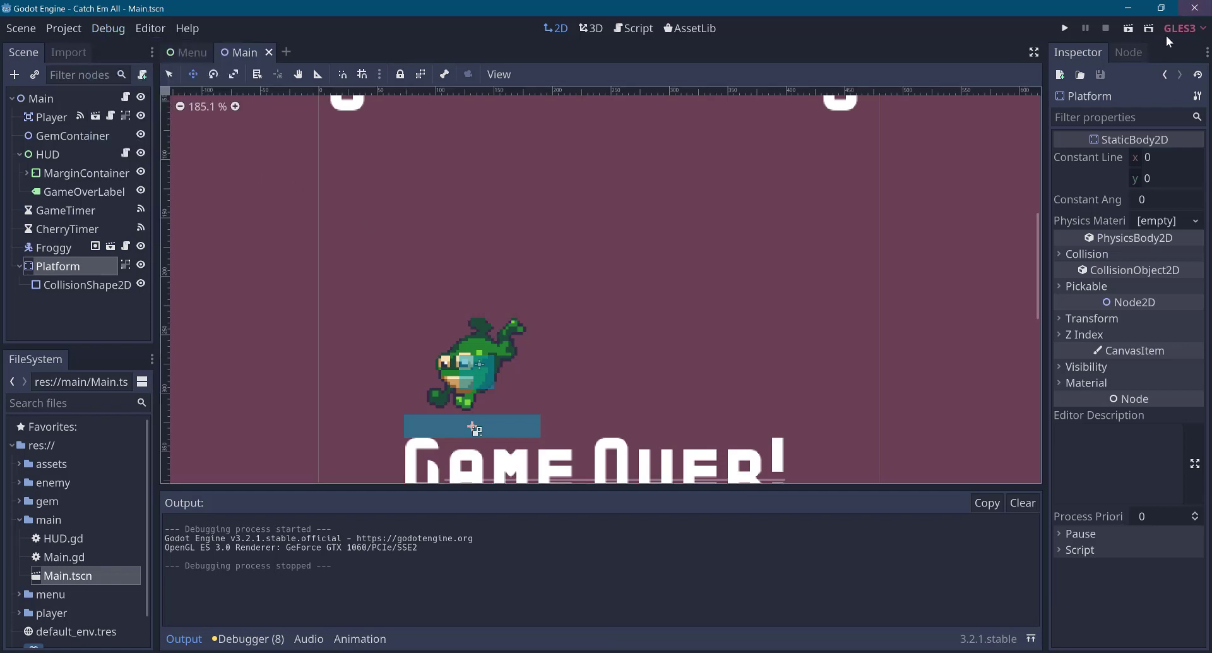
pyautogui.click(1065, 28)
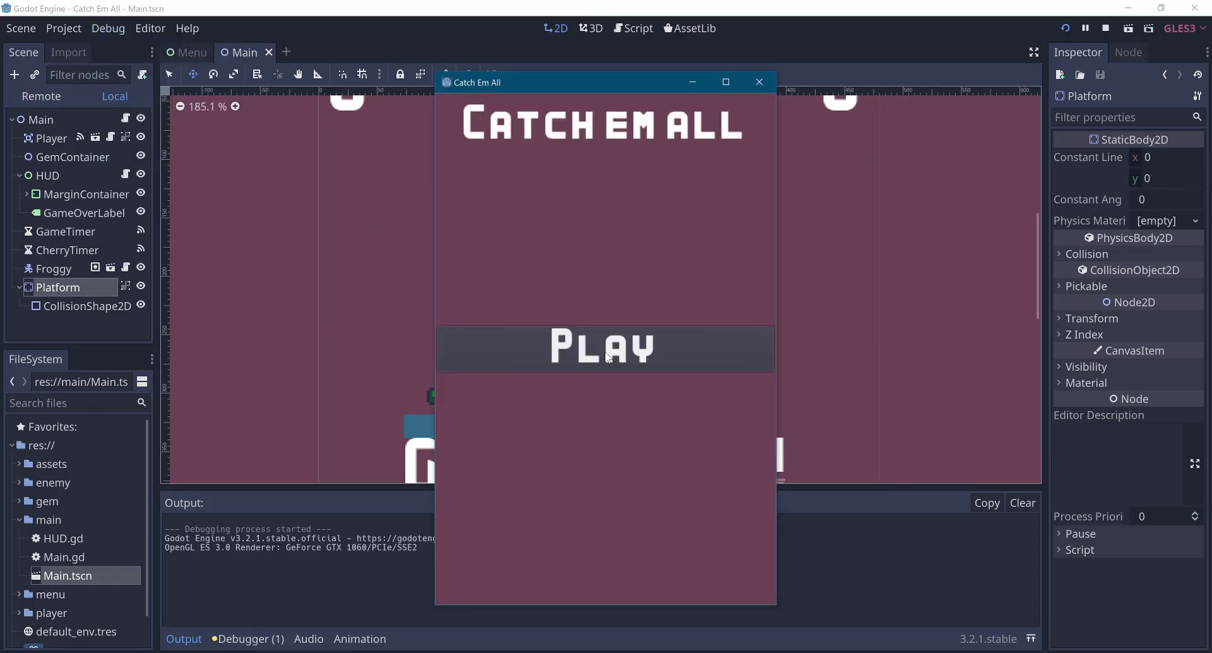
pyautogui.click(606, 344)
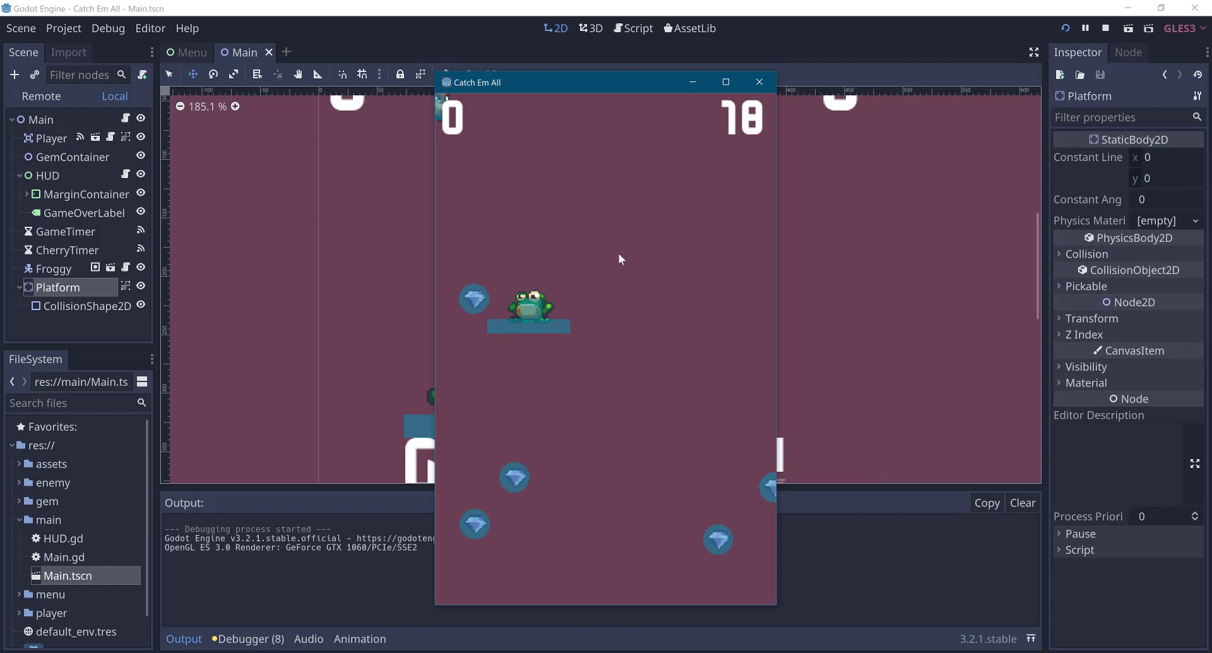
pyautogui.click(759, 82)
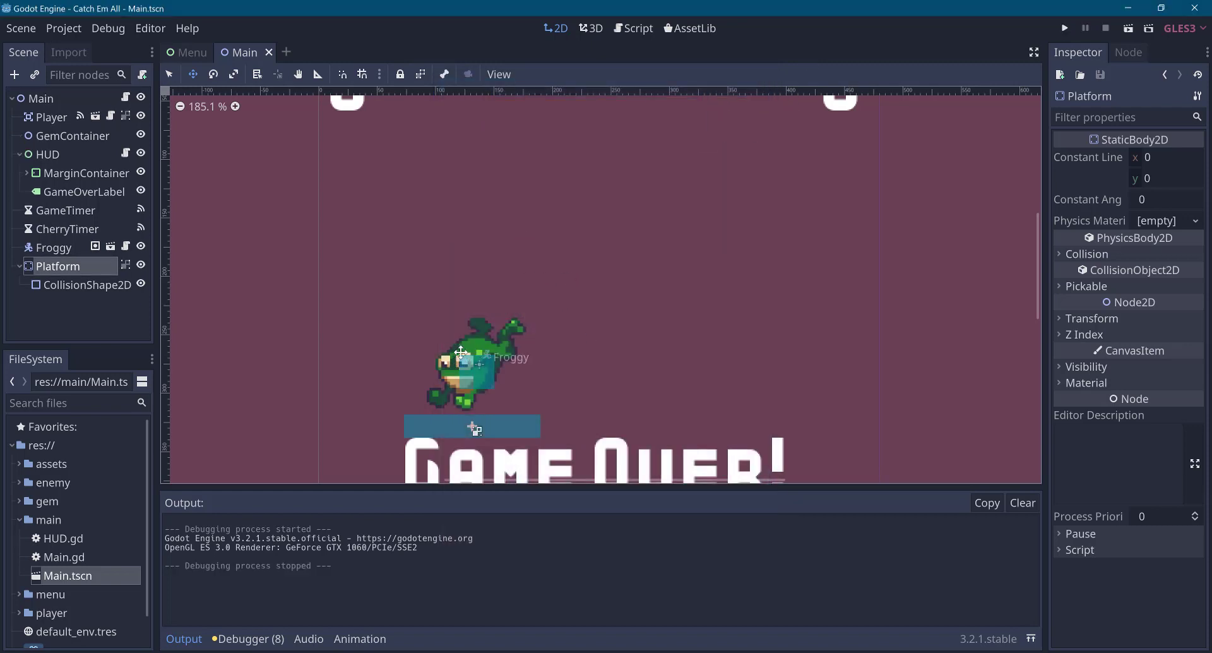
pyautogui.hotkey('ctrl', 's')
# Open enemy/Froggy.tscn and hide the Output panel.
pyautogui.click(19, 520)
pyautogui.click(19, 482)
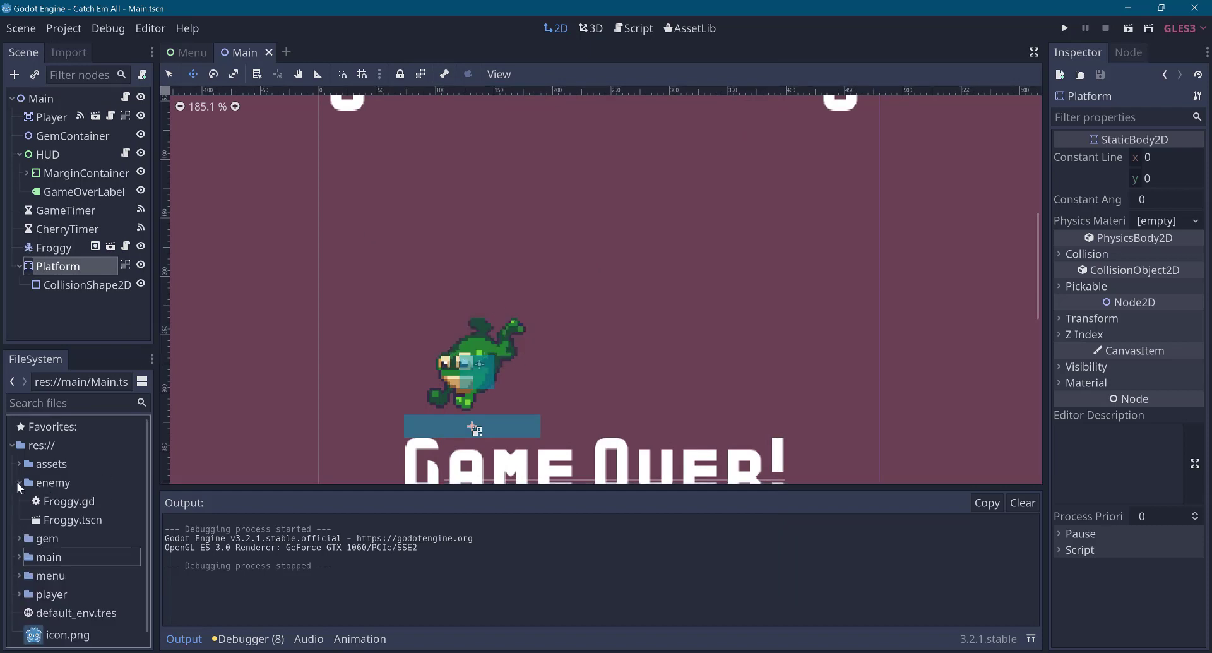
pyautogui.doubleClick(65, 520)
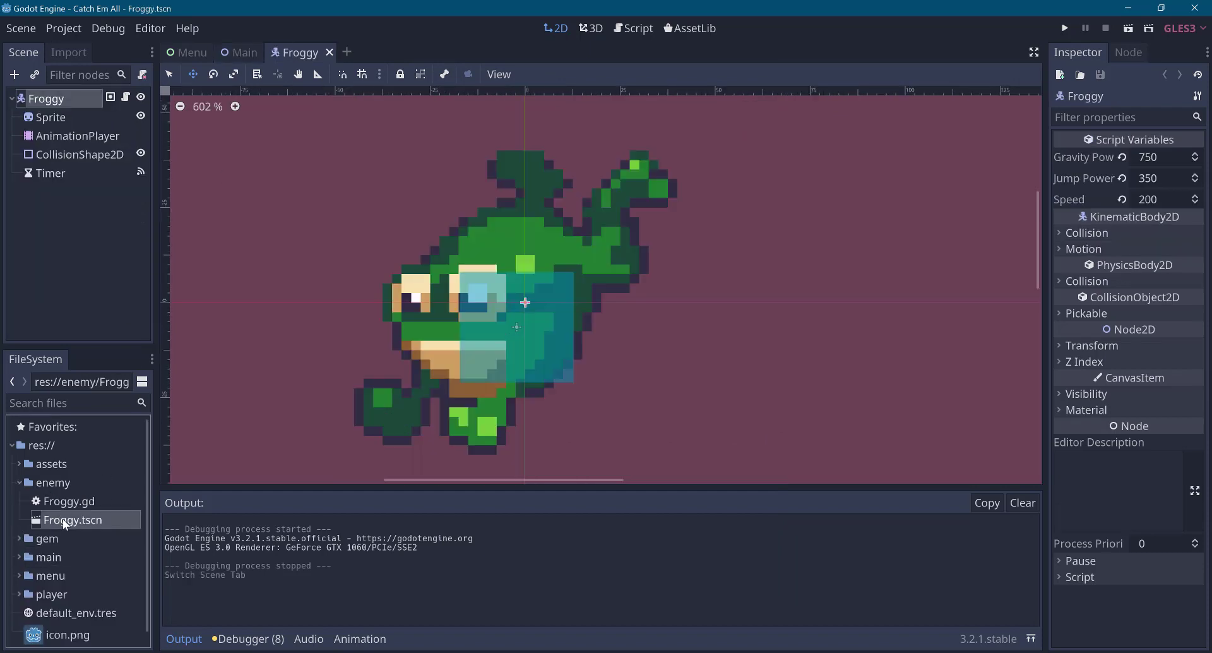
pyautogui.click(184, 638)
pyautogui.scroll(-2, 522, 382)
pyautogui.scroll(-1, 505, 398)
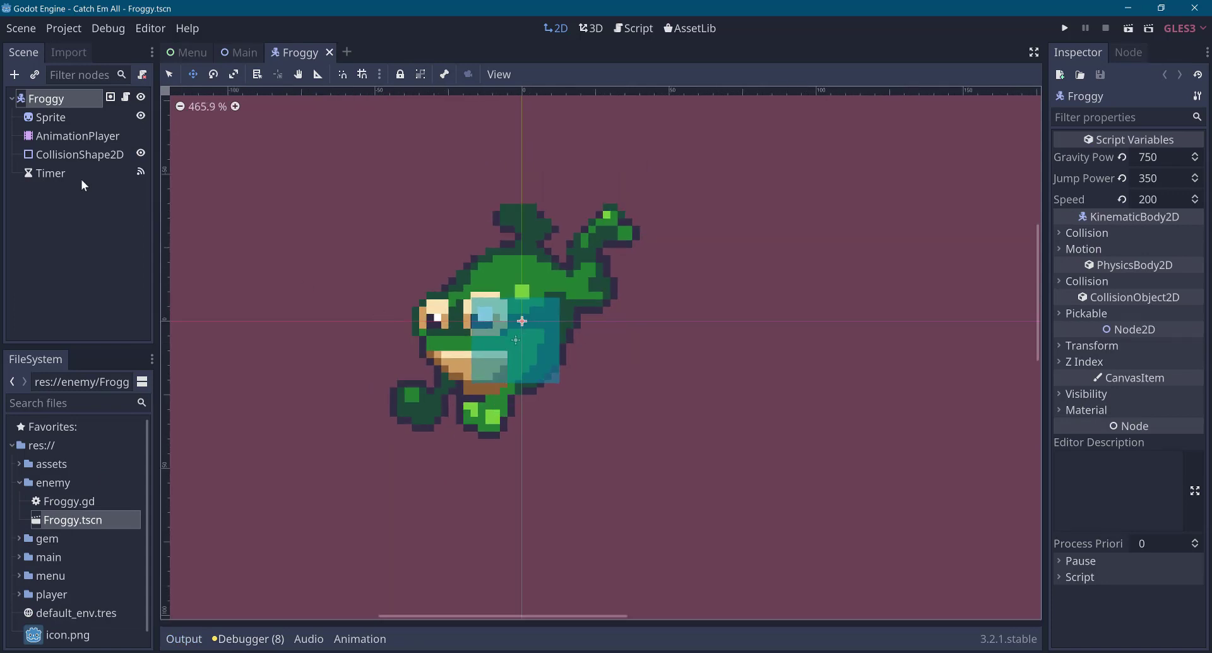
# Review Froggy's breathe, idle and jump animations, then open the Froggy.gd script.
pyautogui.click(73, 136)
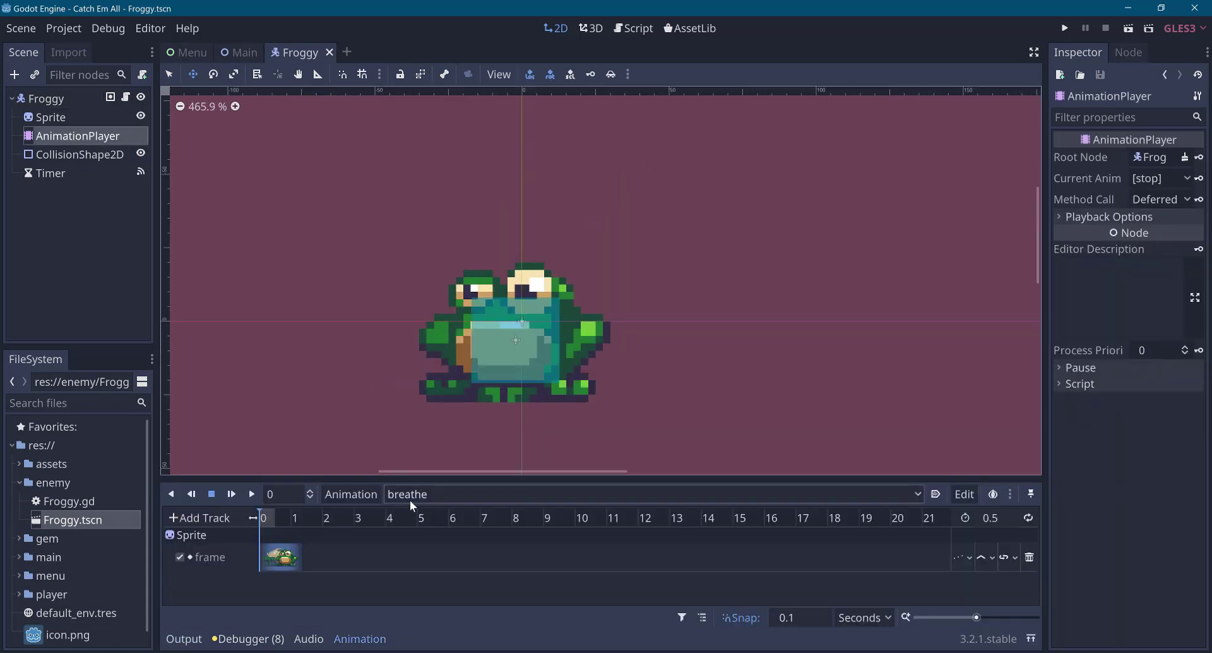
pyautogui.click(454, 500)
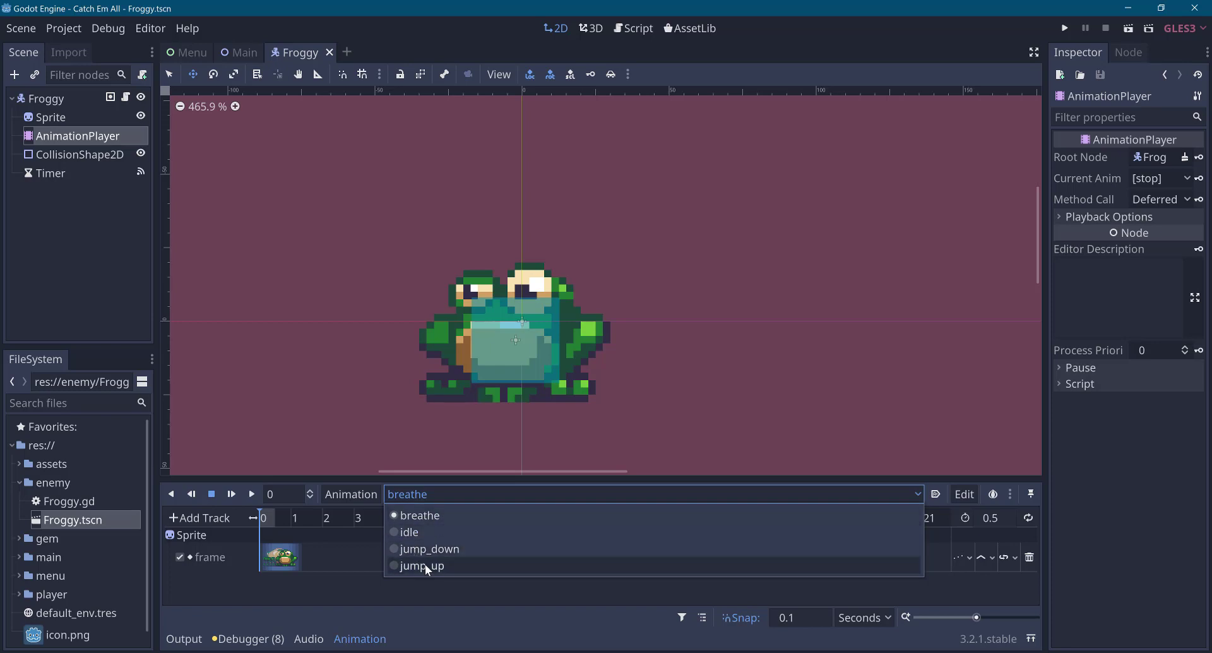
pyautogui.press('Escape')
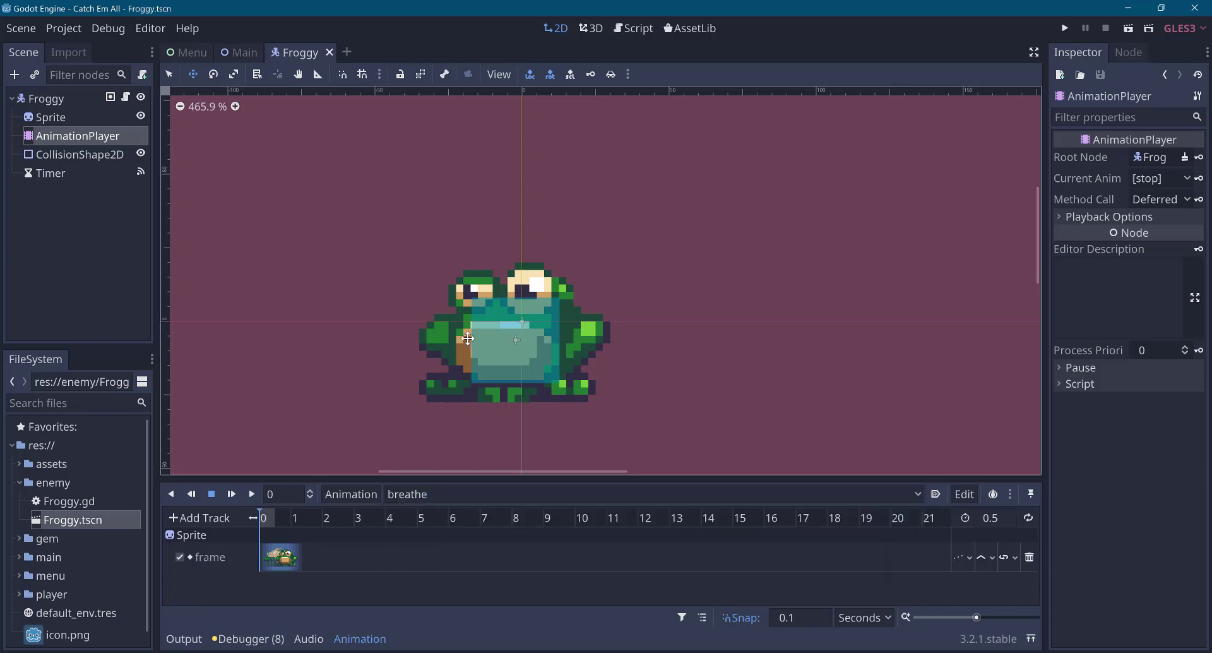
pyautogui.click(126, 97)
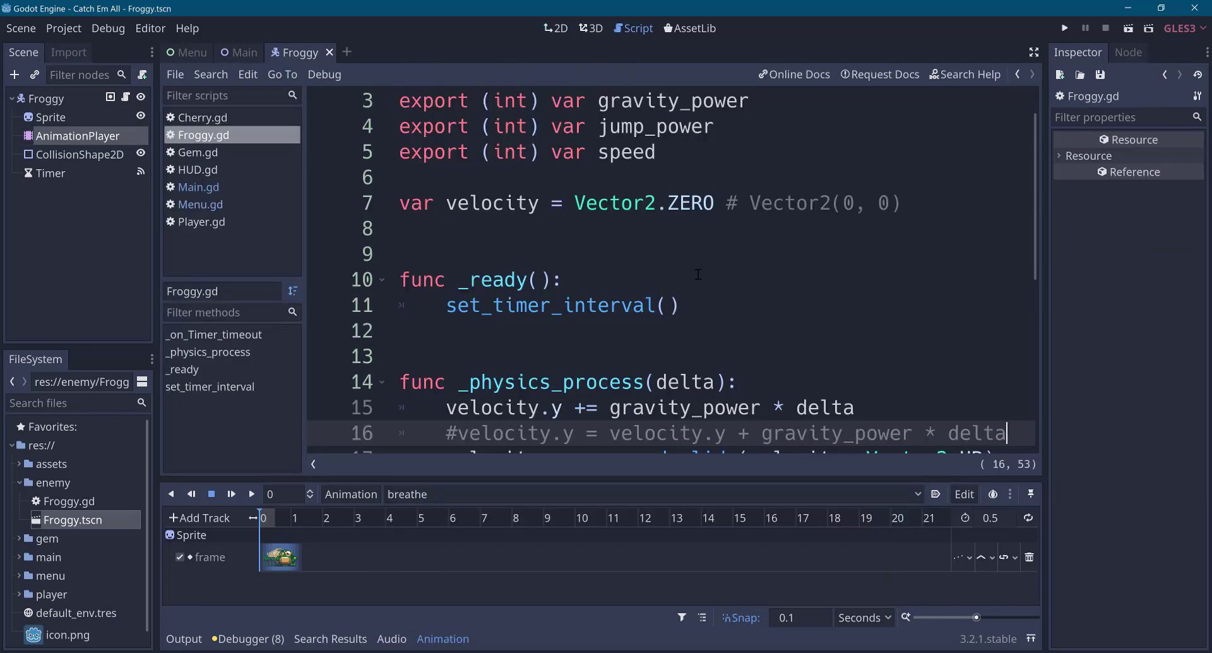
# Maximize the script editor and insert blank lines below the velocity variable.
pyautogui.hotkey('ctrl', 'shift', 'F11')
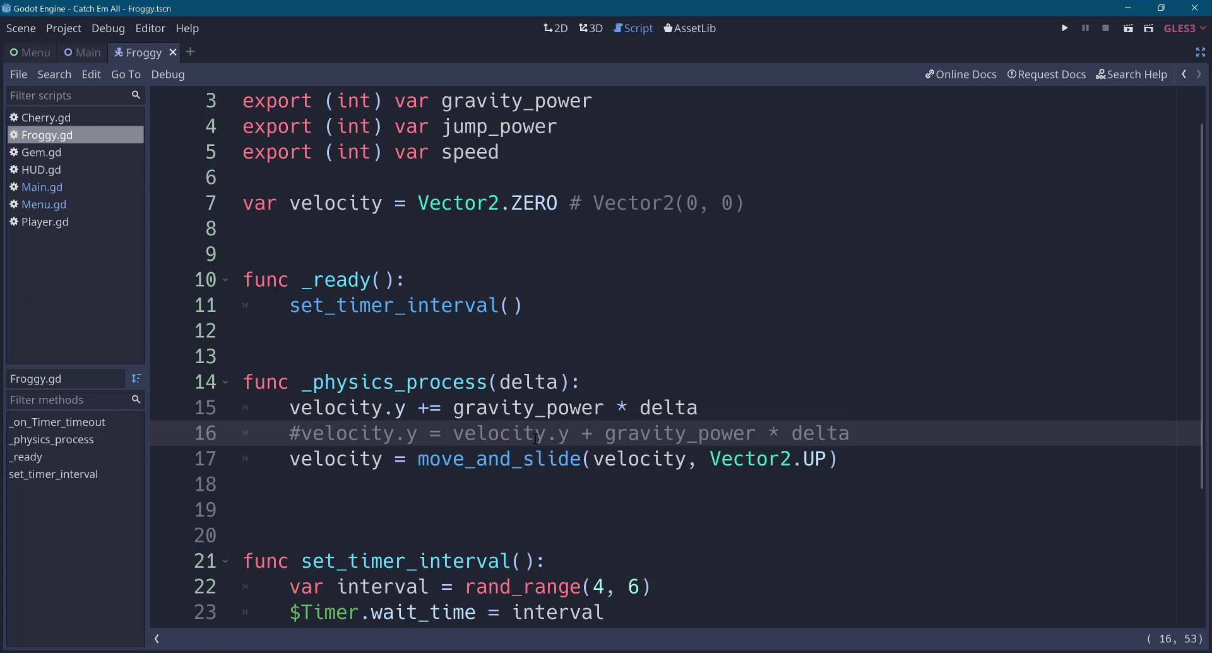
pyautogui.scroll(1, 475, 462)
pyautogui.click(322, 239)
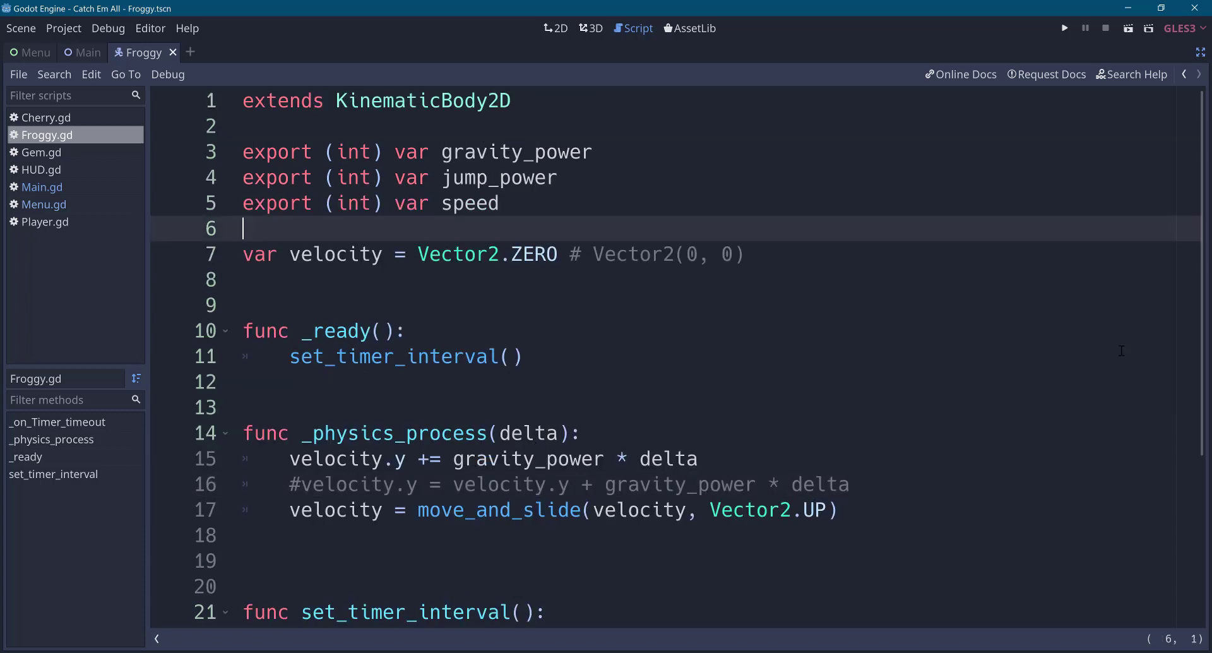
pyautogui.press('Down')
pyautogui.press('End')
pyautogui.press('Return')
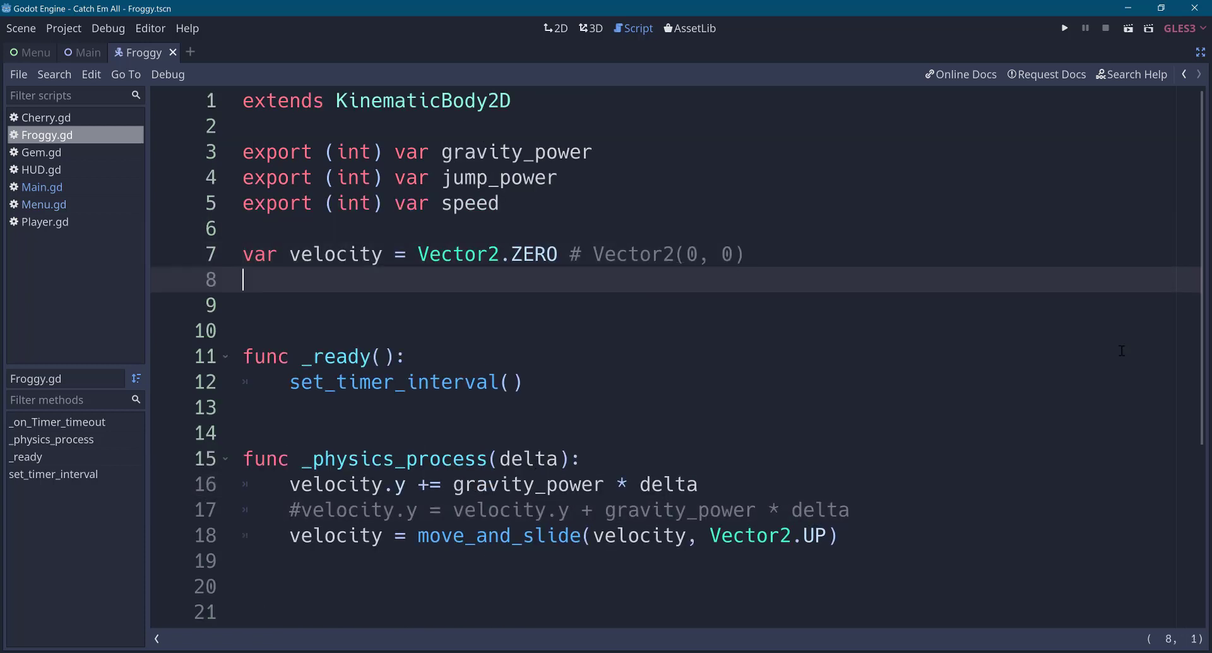
pyautogui.press('Return')
pyautogui.press('Return')
pyautogui.press('Up')
pyautogui.press('Return')
pyautogui.press('Return')
pyautogui.press('Up')
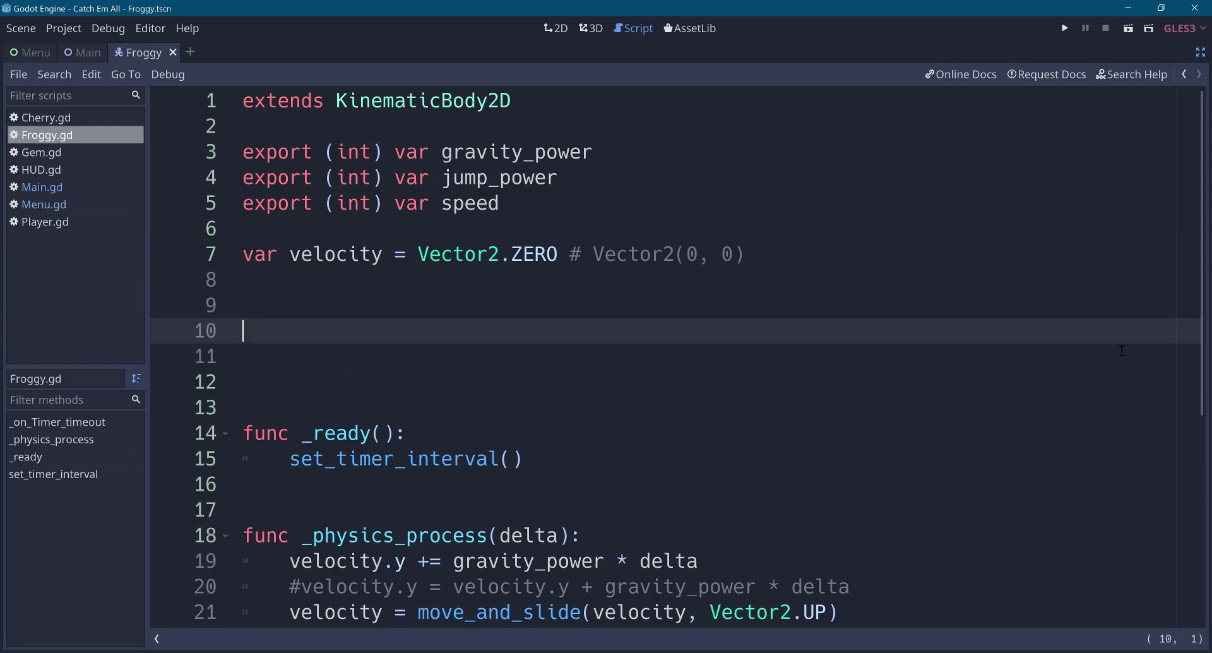
pyautogui.press('Down')
pyautogui.press('Up')
pyautogui.press('Up')
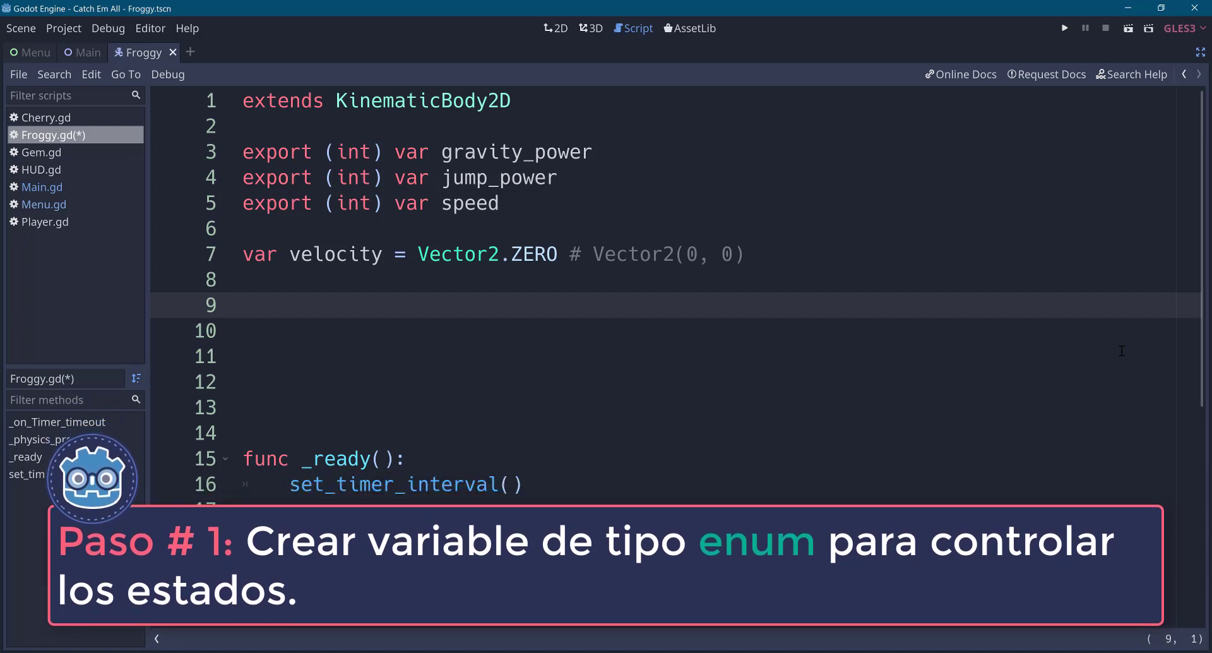
# Type enum {IDLE, BREATHE, JUMP_UP, JUMP_DOWN}, fixing the stray colon.
pyautogui.write('enum ')
pyautogui.write('{')
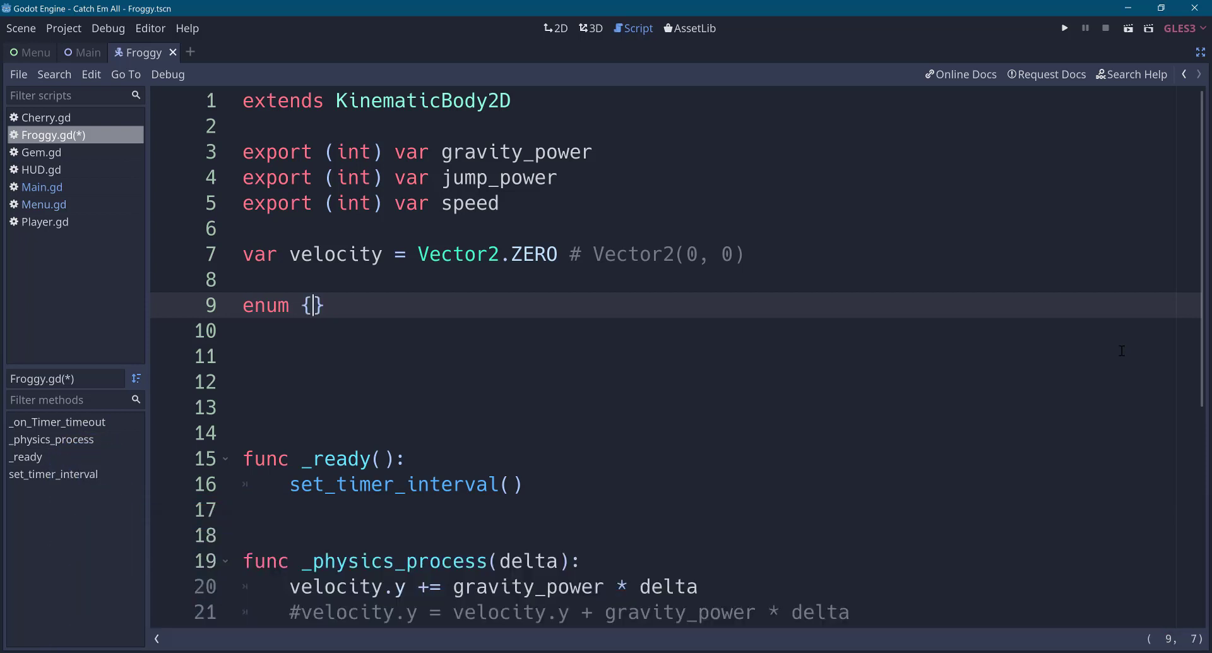
pyautogui.press('capslock')
pyautogui.write('IDLE, ')
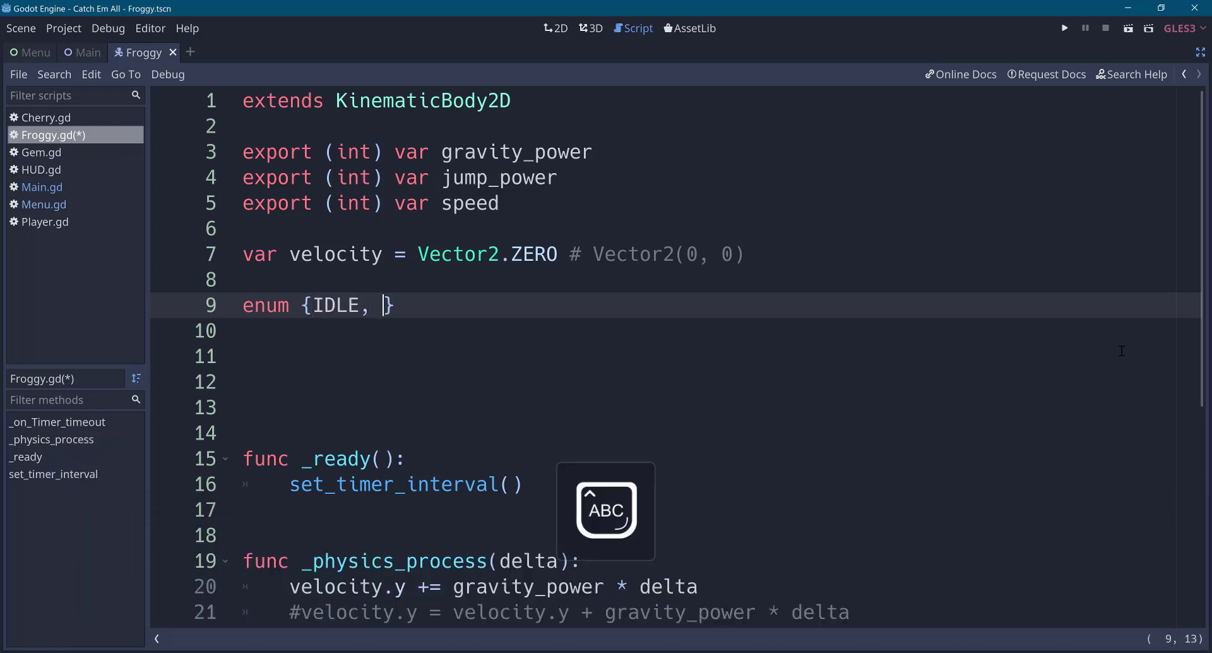
pyautogui.write('BREATHE')
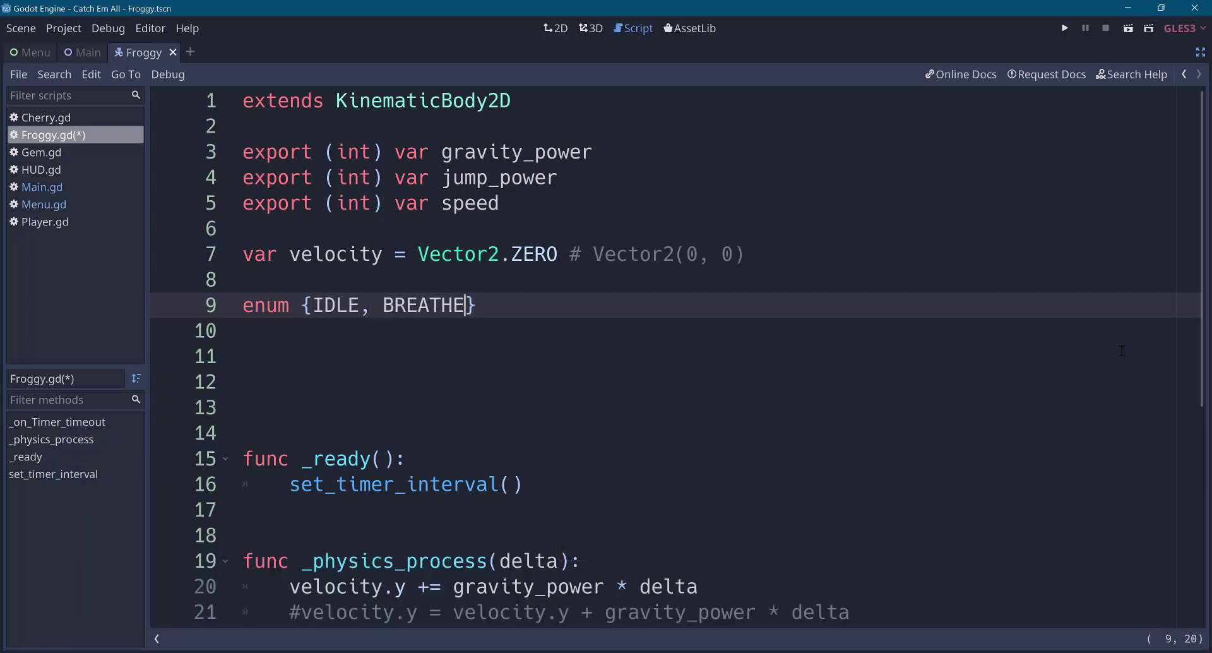
pyautogui.write(', JUMP_')
pyautogui.write('UP, JUMP')
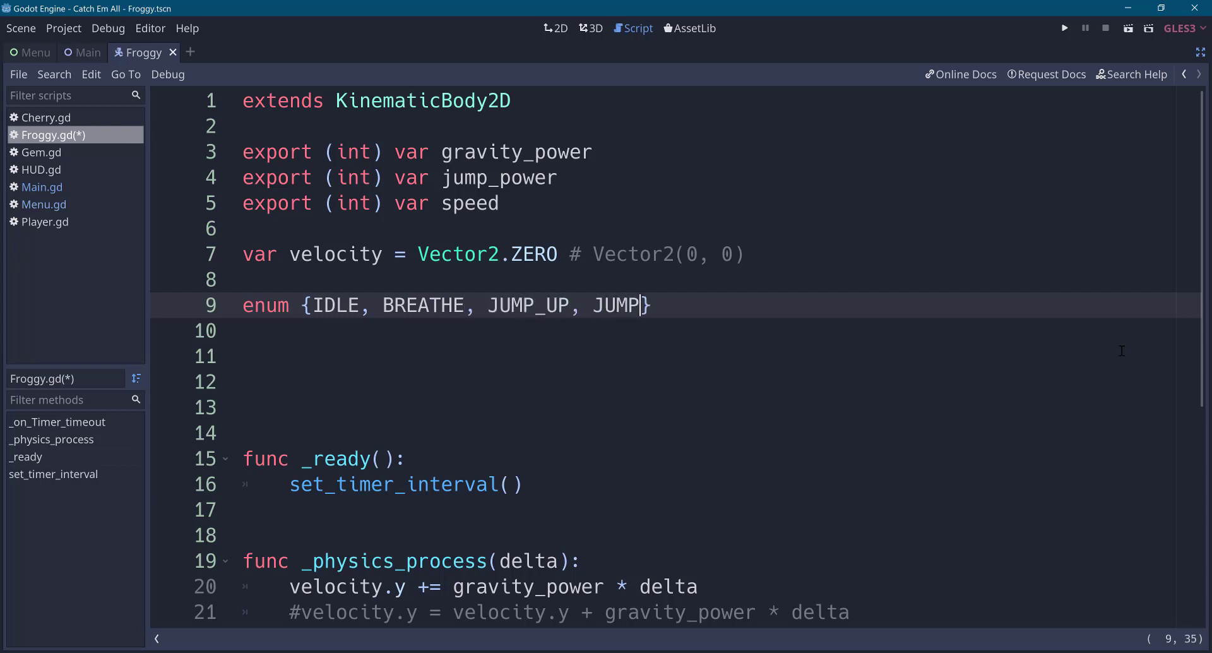
pyautogui.write(':')
pyautogui.press('BackSpace')
pyautogui.write('_DOWN')
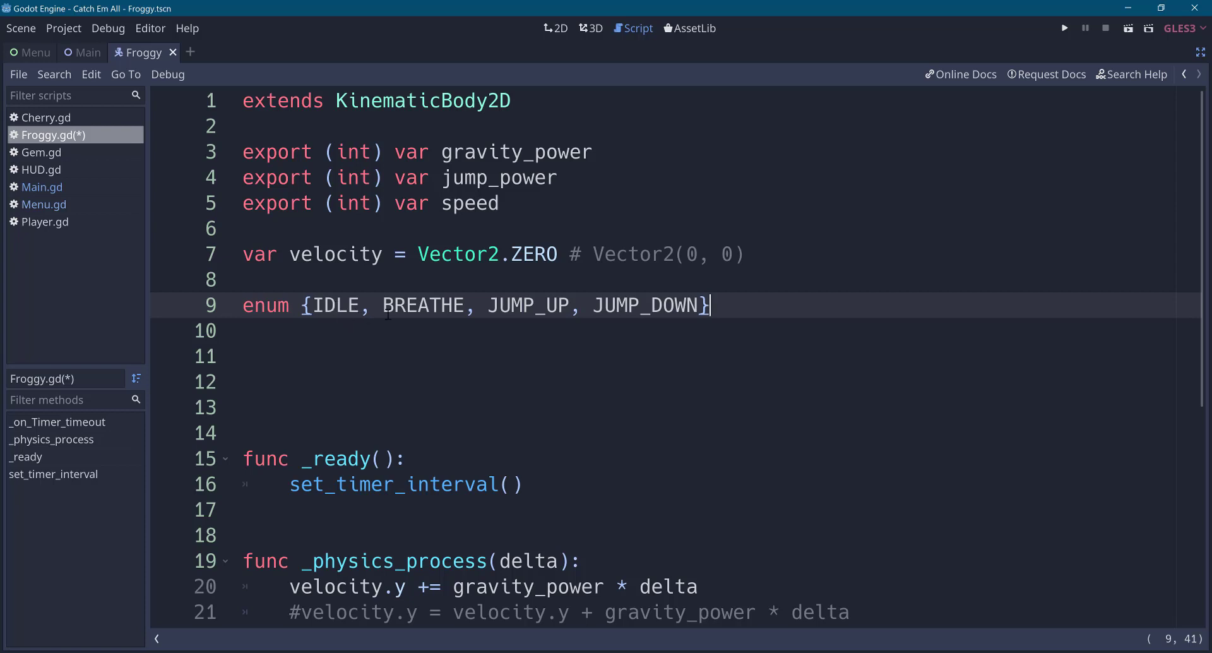
# Point out the enum keyword and each state name, then move below the enum.
pyautogui.click(418, 308)
pyautogui.click(512, 308)
pyautogui.click(650, 308)
pyautogui.click(331, 307)
pyautogui.moveTo(291, 304); pyautogui.dragTo(230, 304)
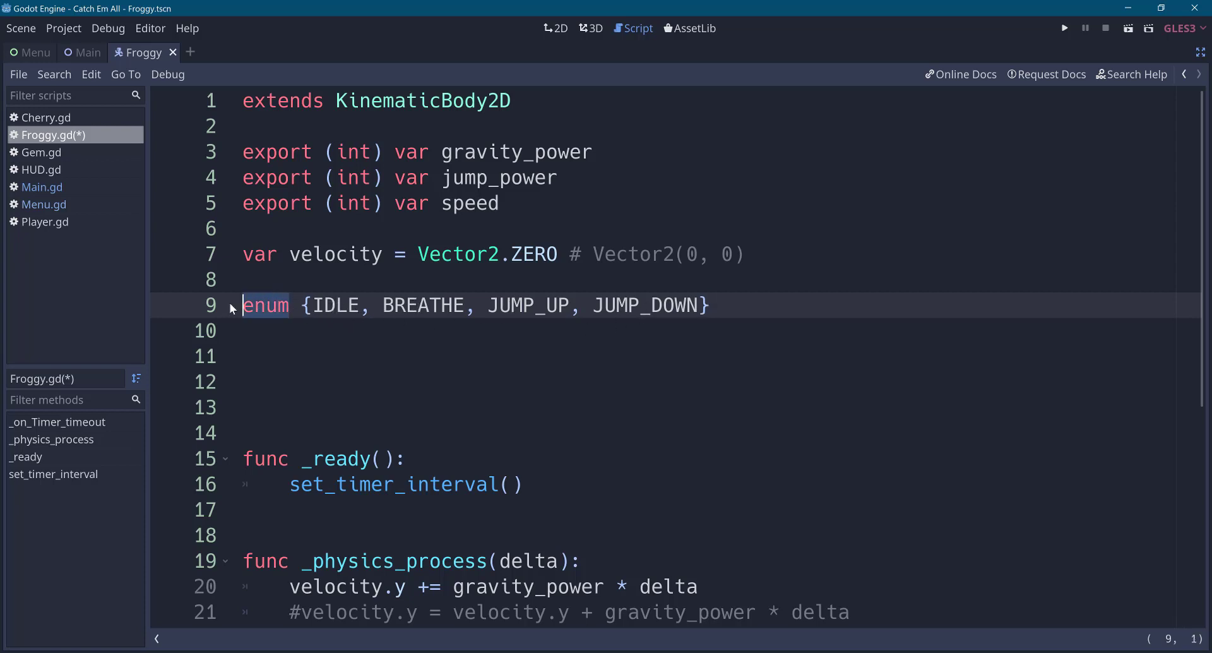
pyautogui.click(333, 308)
pyautogui.click(407, 306)
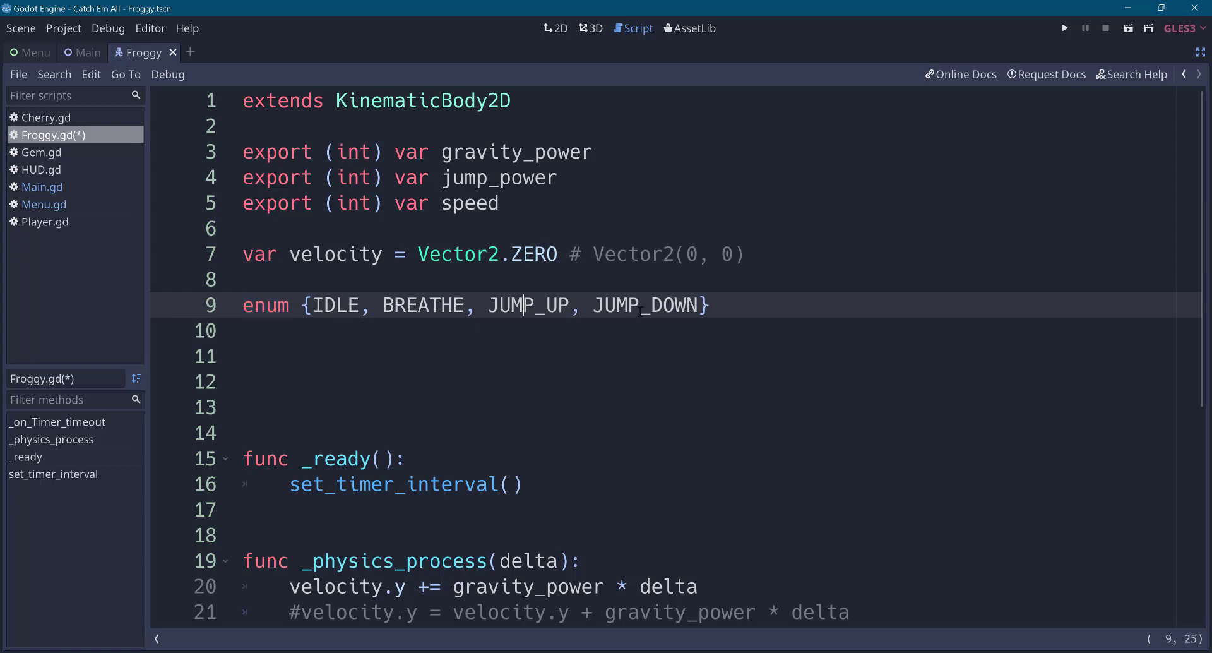
pyautogui.click(418, 307)
pyautogui.click(500, 307)
pyautogui.click(626, 306)
pyautogui.click(315, 330)
# Declare var state on line 10 below the enum, fixing the accidental uppercase.
pyautogui.write('VA')
pyautogui.press('BackSpace')
pyautogui.press('BackSpace')
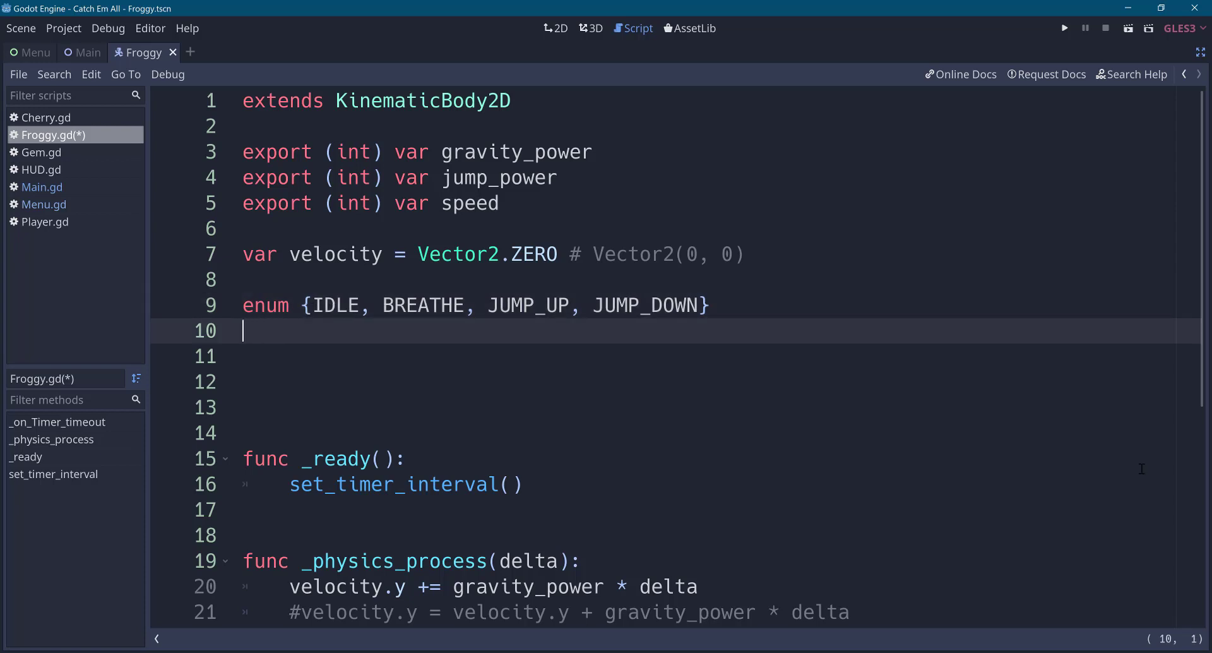
pyautogui.press('capslock')
pyautogui.write('var state')
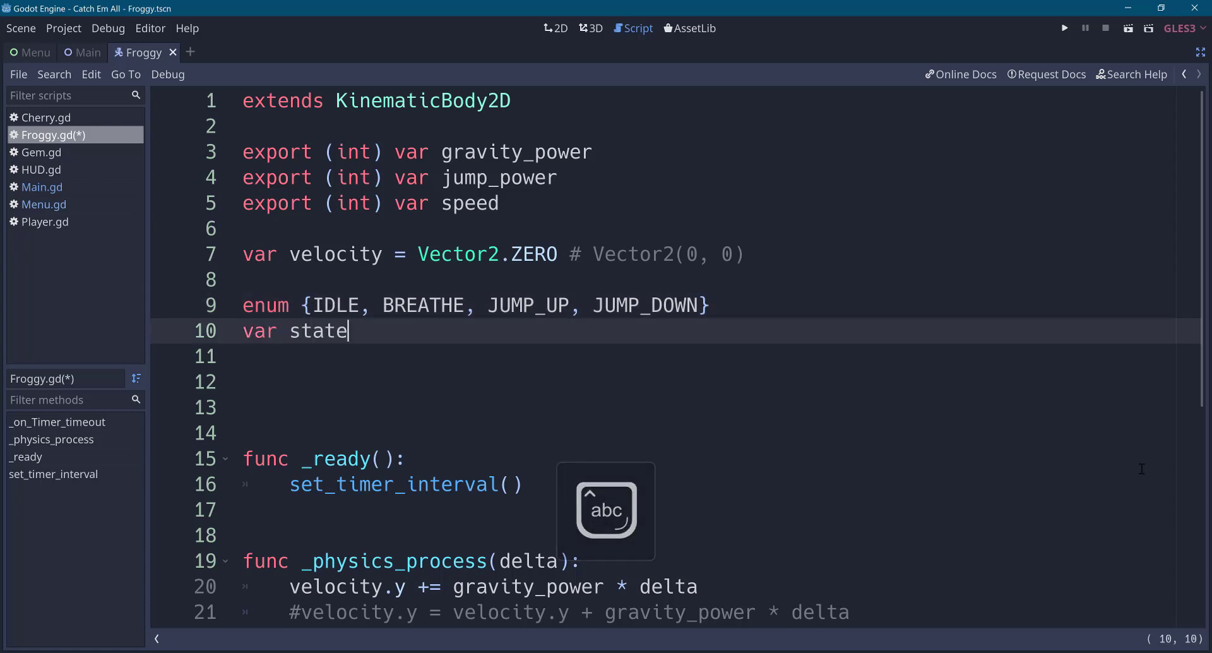
pyautogui.press('Return')
pyautogui.press('Up')
pyautogui.hotkey('shift', 'End')
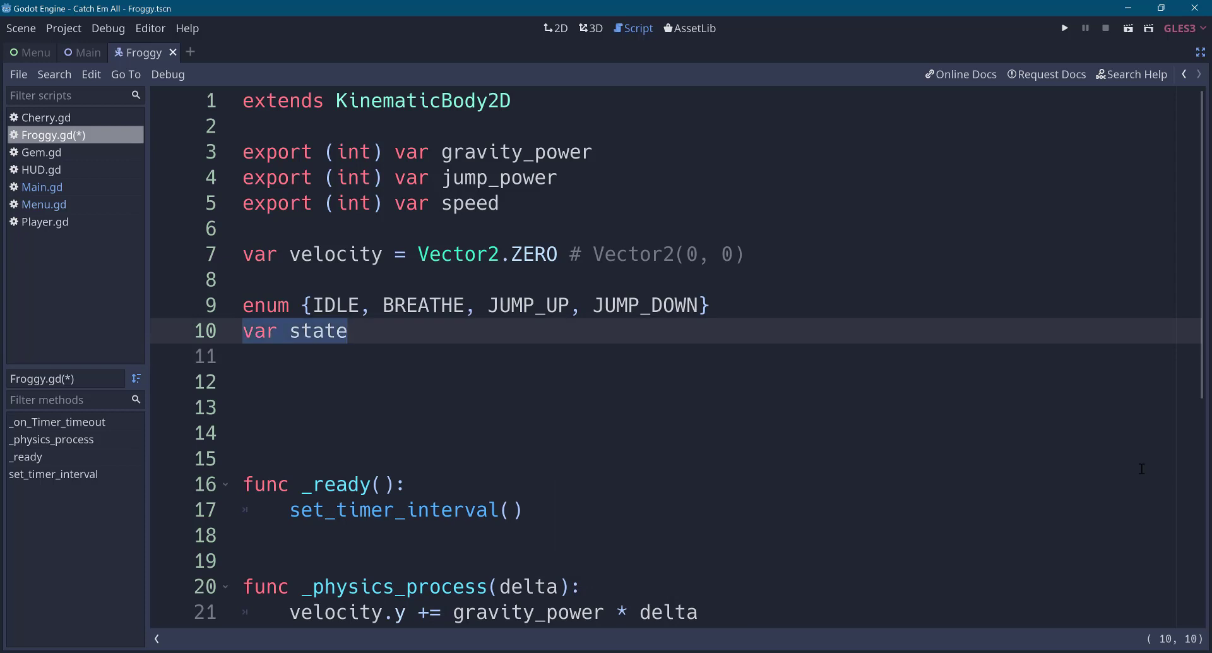
pyautogui.press('End')
pyautogui.press('Return')
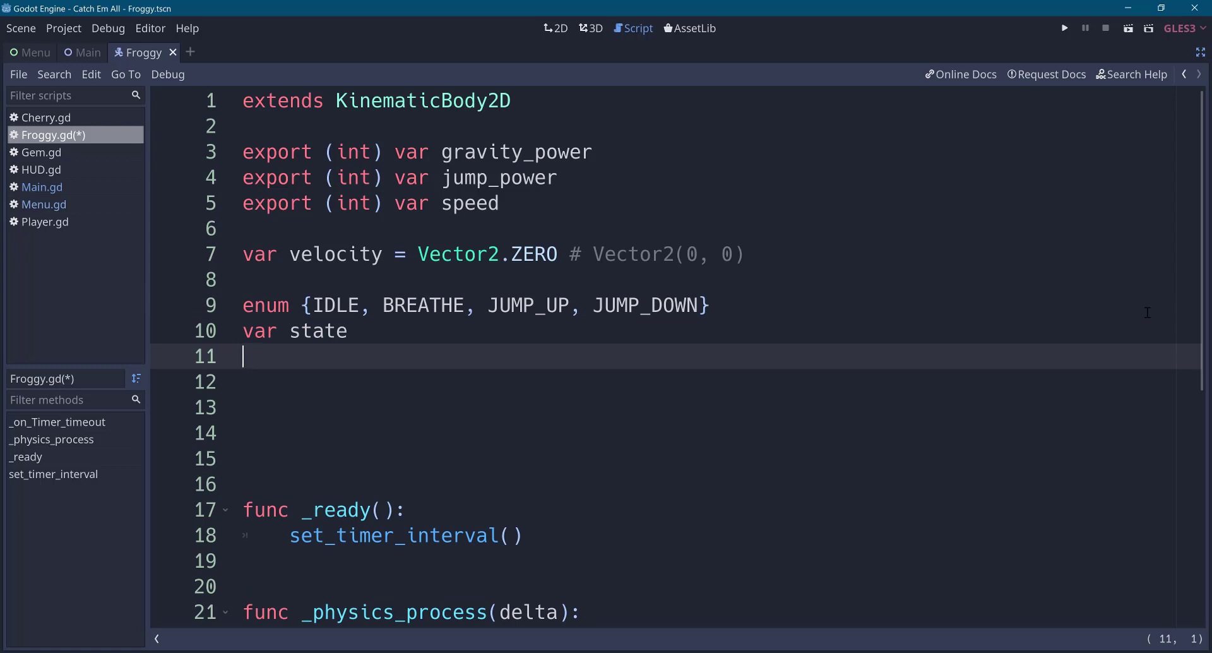
# Add var current_anim on line 11 and var new_anim on line 12.
pyautogui.write('var ')
pyautogui.write('current')
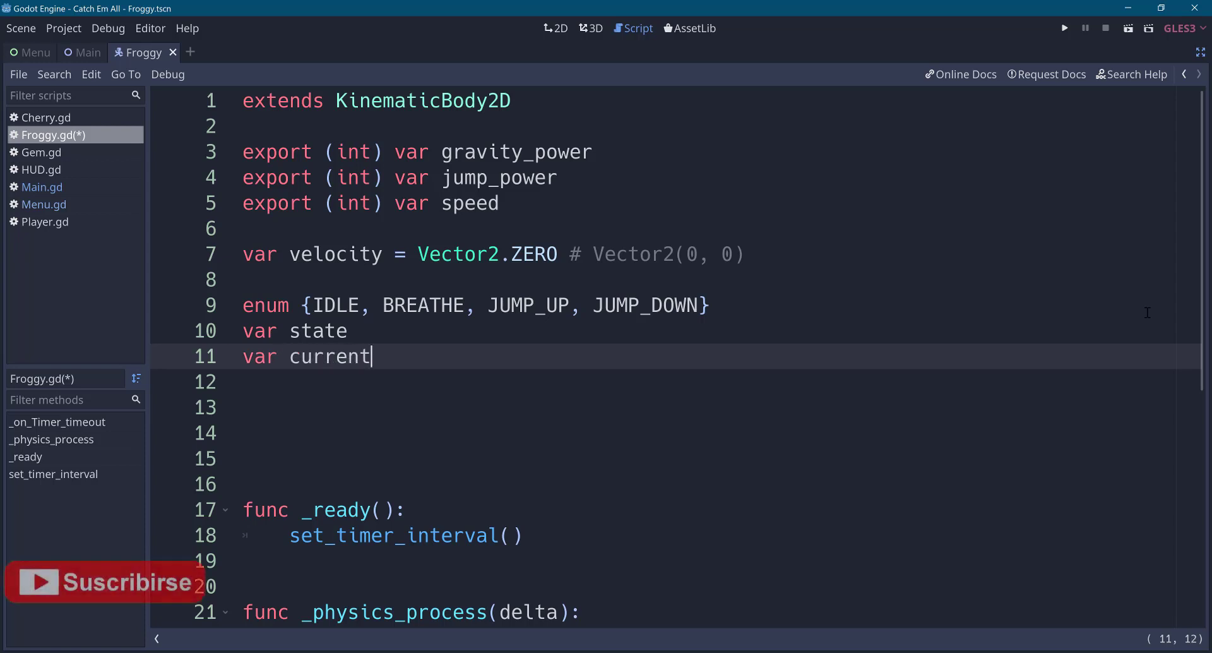
pyautogui.write('_anim')
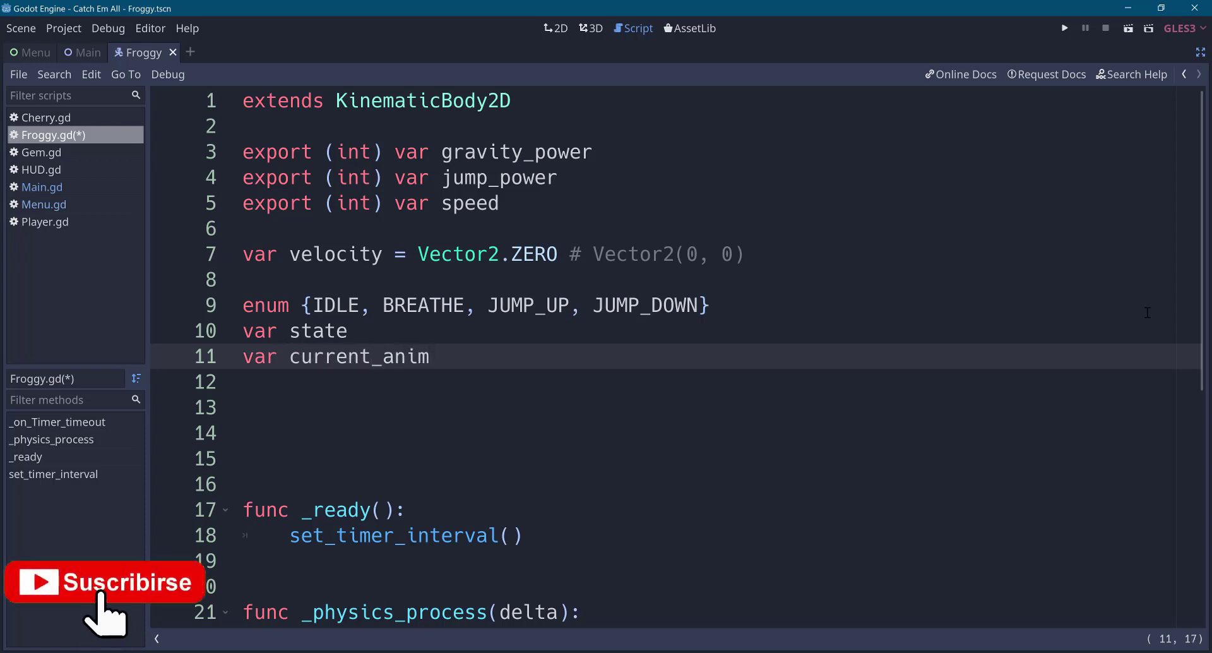
pyautogui.press('Return')
pyautogui.press('Up')
pyautogui.press('End')
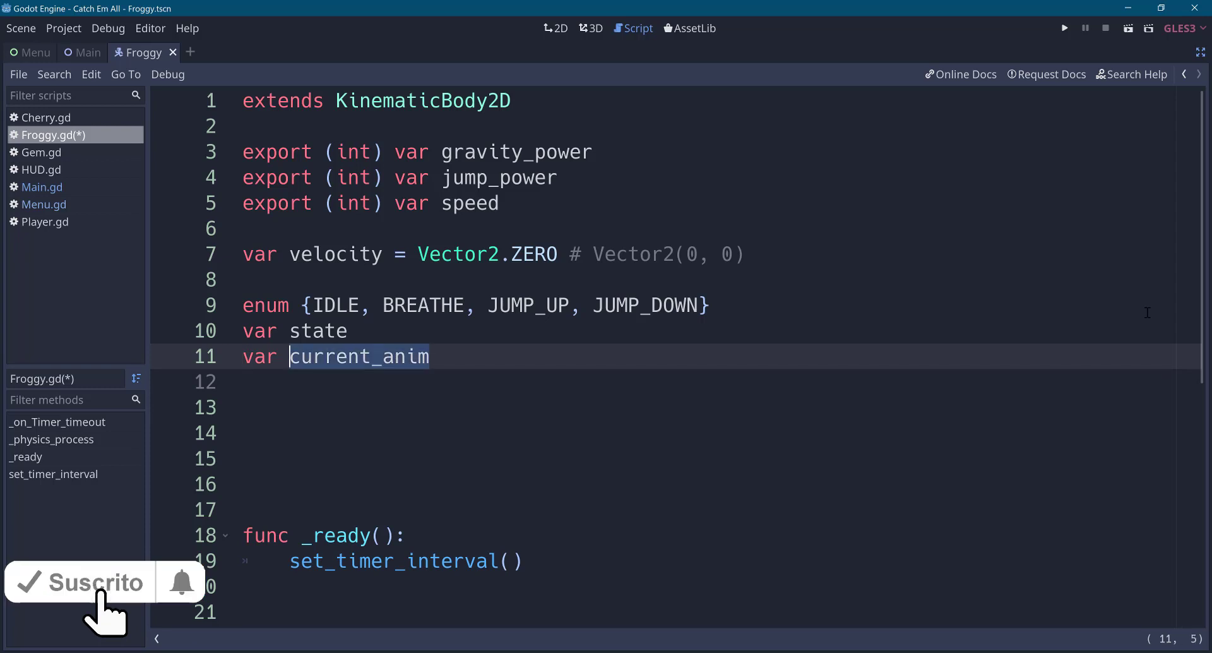
pyautogui.press('Down')
pyautogui.write('var ')
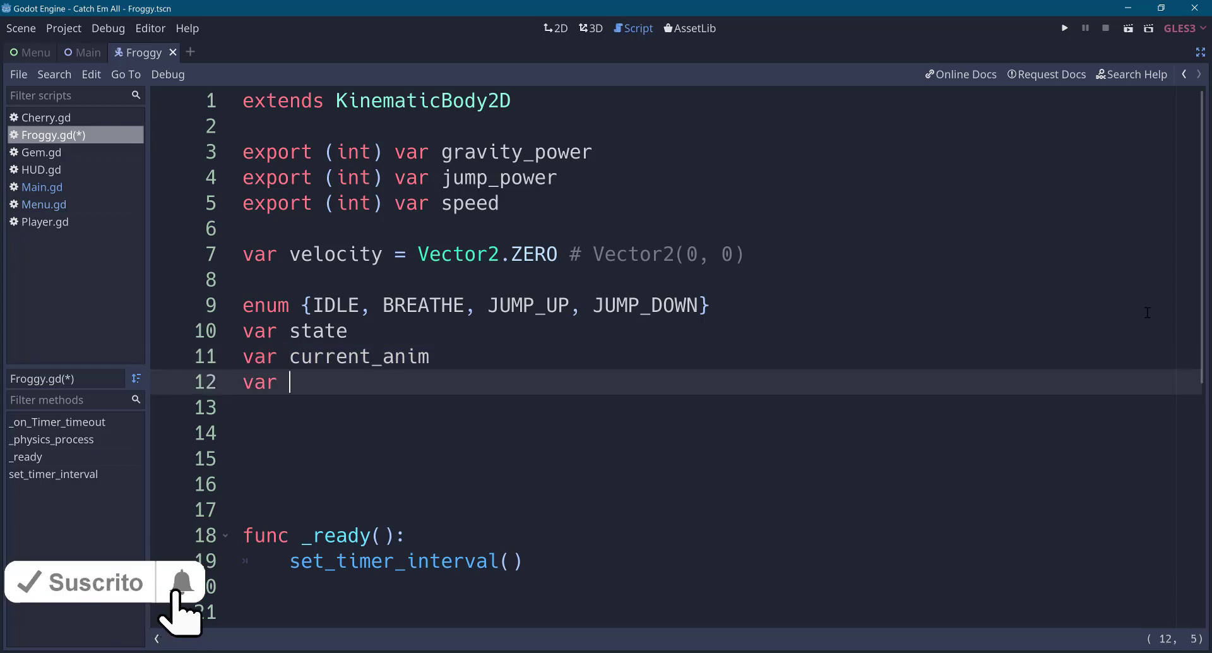
pyautogui.write('nwe')
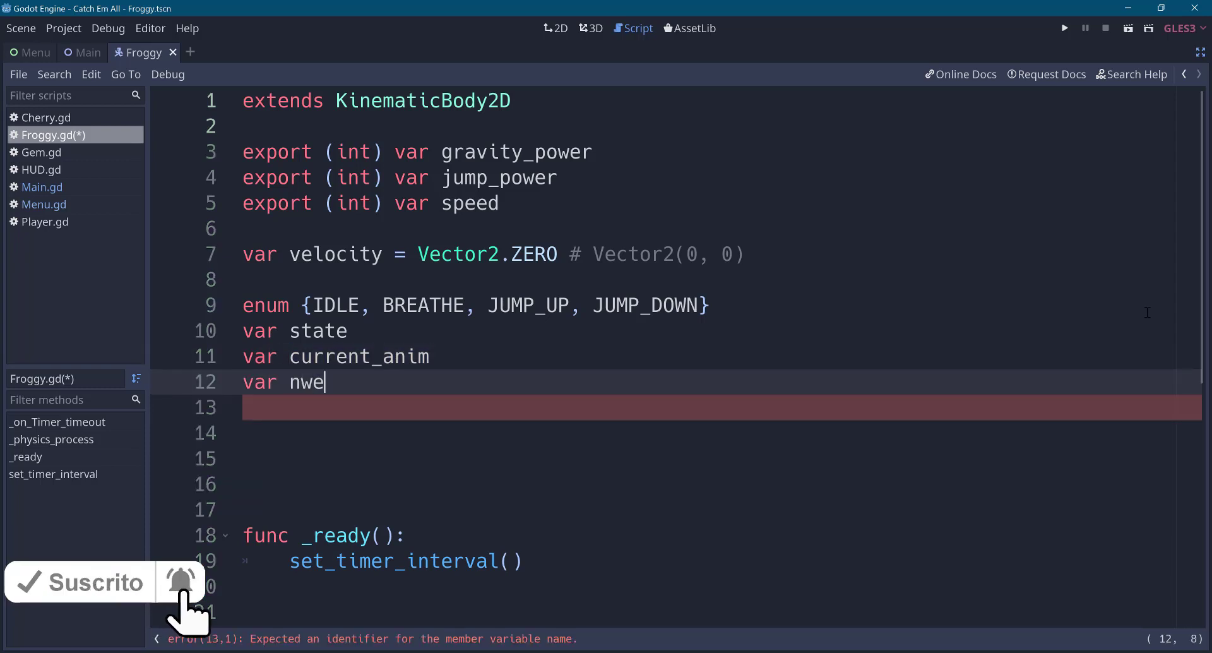
pyautogui.press('BackSpace')
pyautogui.press('BackSpace')
pyautogui.write('ew_anim')
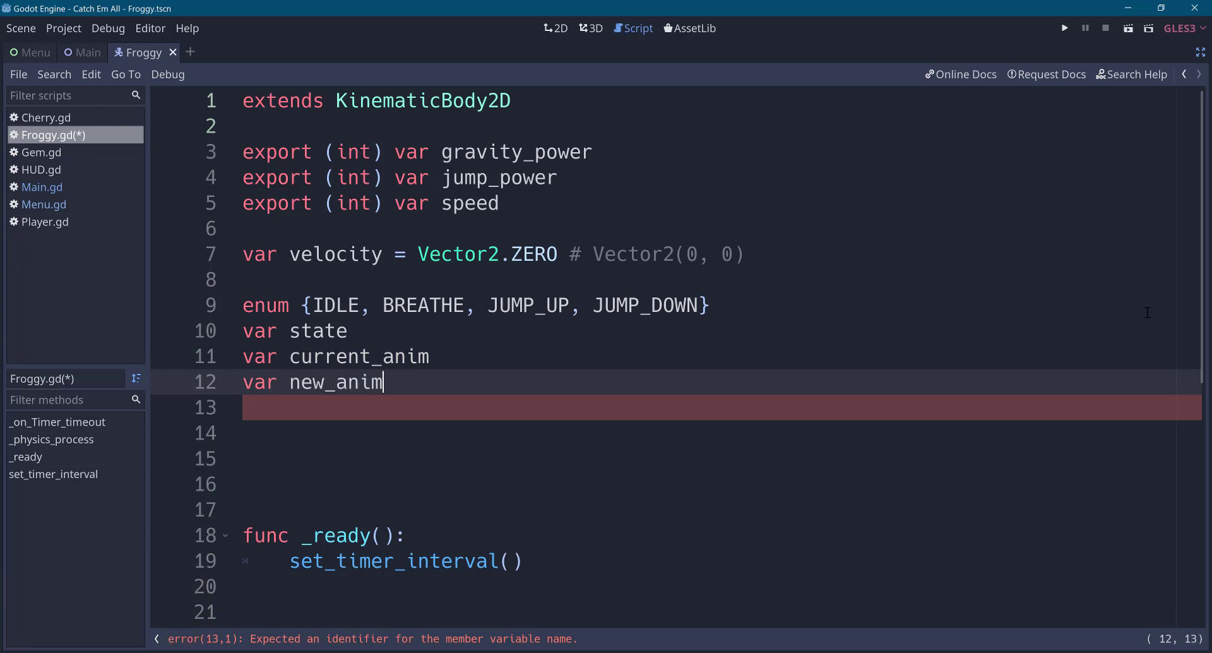
# Highlight current_anim and new_anim to review the declarations, then move to empty line 14.
pyautogui.press('Home')
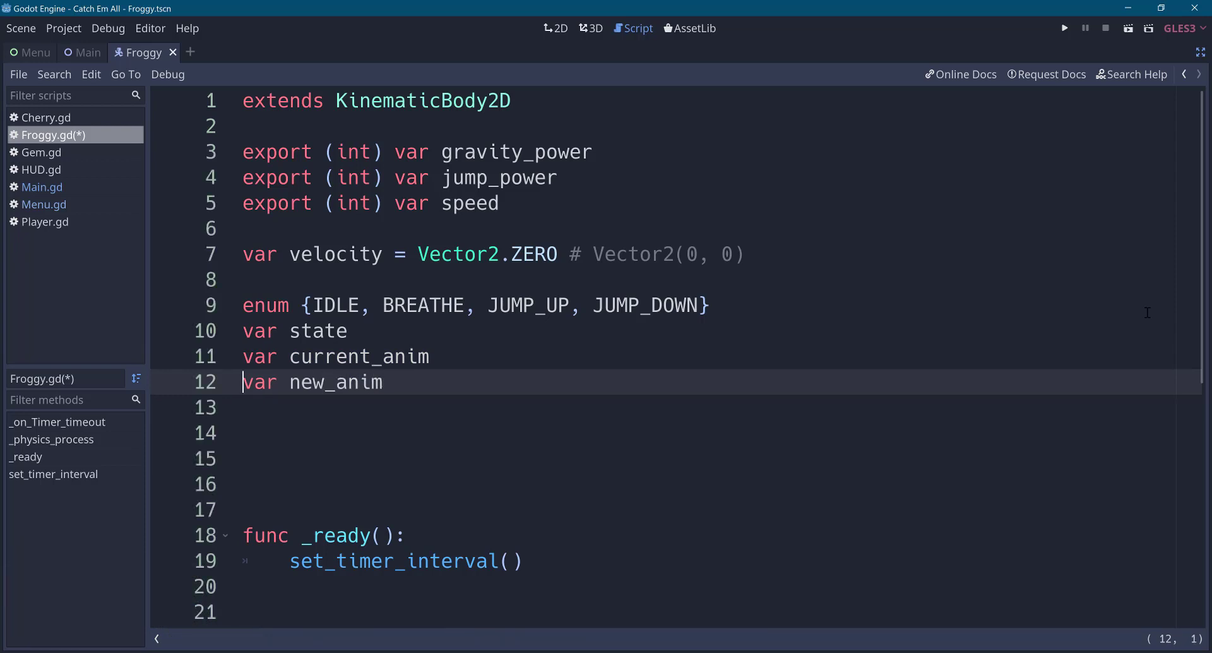
pyautogui.press('Up')
pyautogui.press('End')
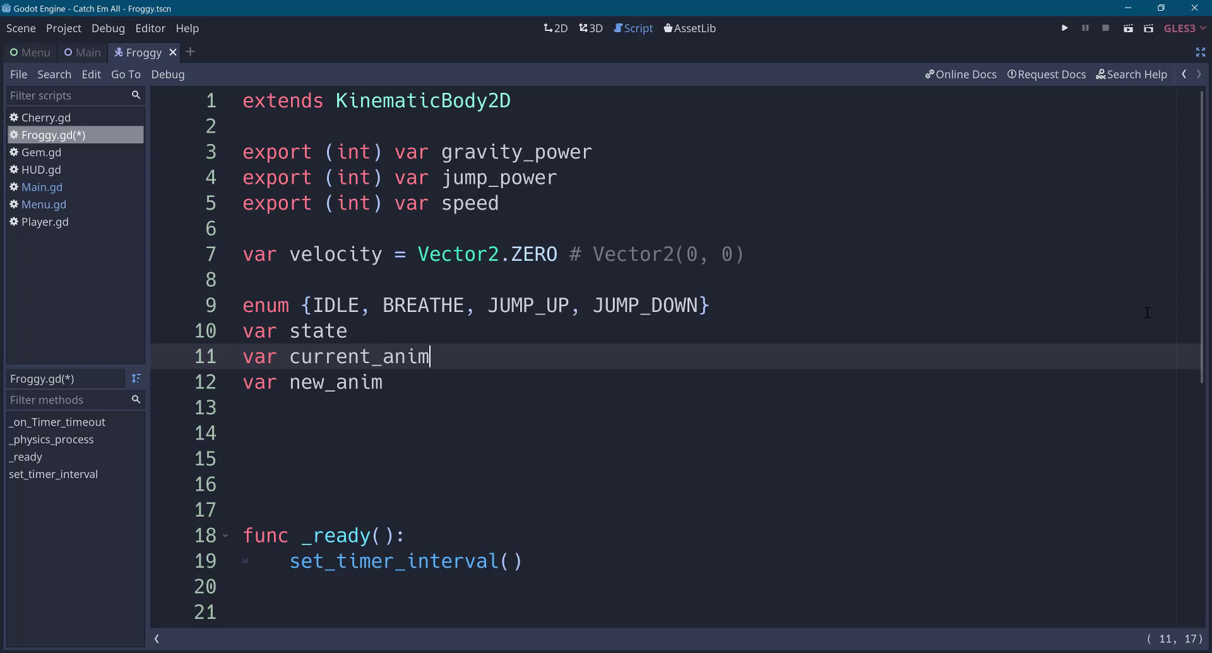
pyautogui.hotkey('ctrl', 'shift', 'Left')
pyautogui.press('Left')
pyautogui.press('Down')
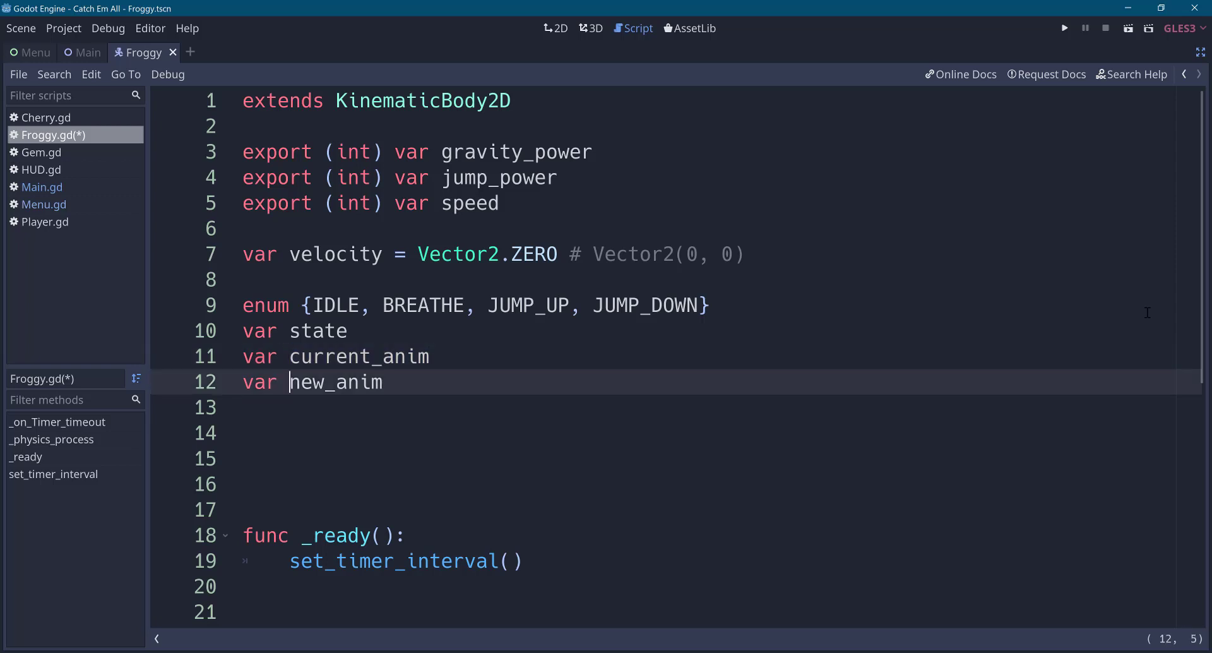
pyautogui.hotkey('ctrl', 'shift', 'Right')
pyautogui.press('Left')
pyautogui.press('Up')
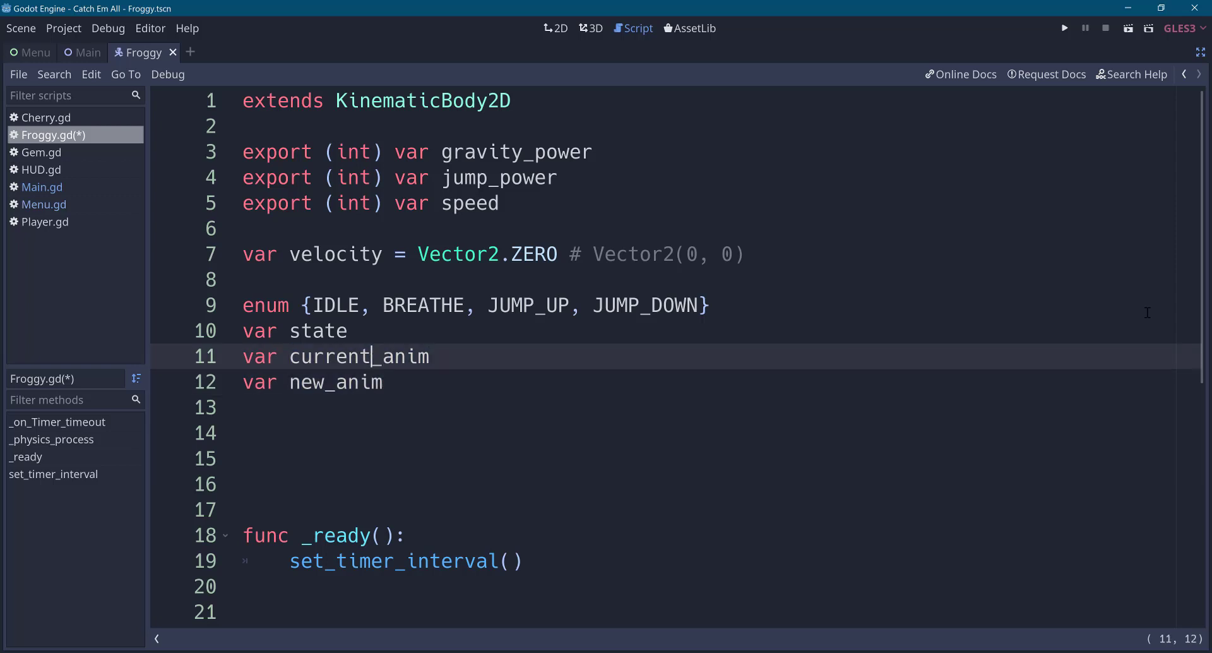
pyautogui.hotkey('ctrl', 'Left')
pyautogui.press('Down')
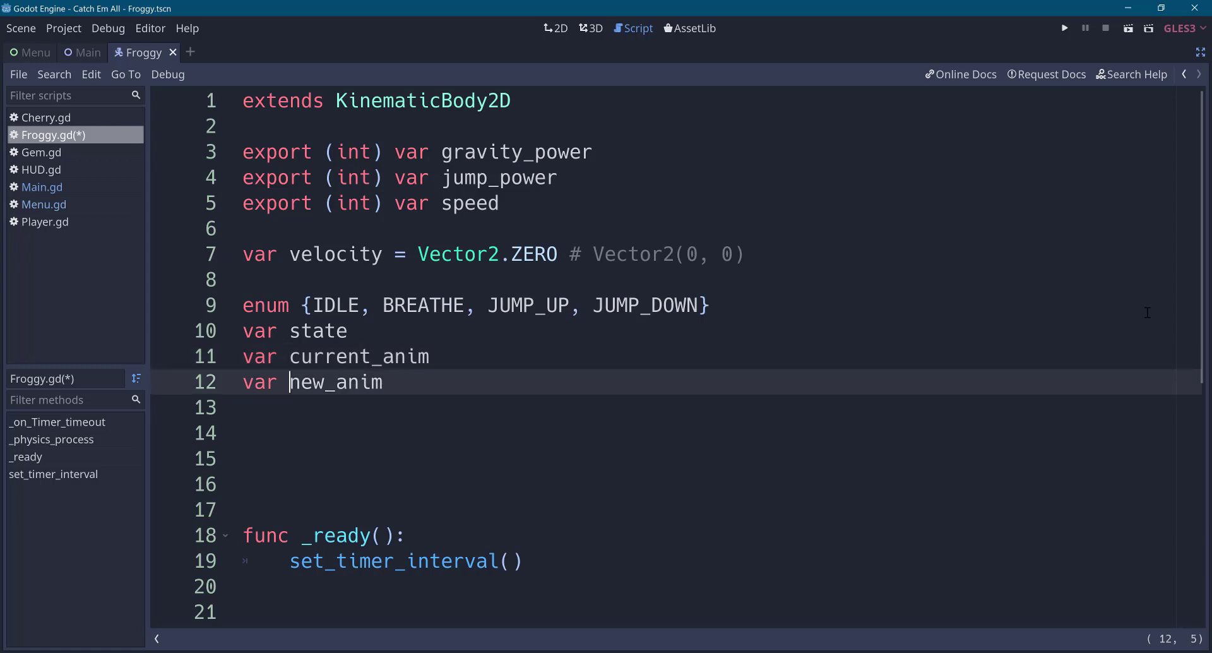
pyautogui.press('Up')
pyautogui.press('Down')
pyautogui.hotkey('ctrl', 'shift', 'Right')
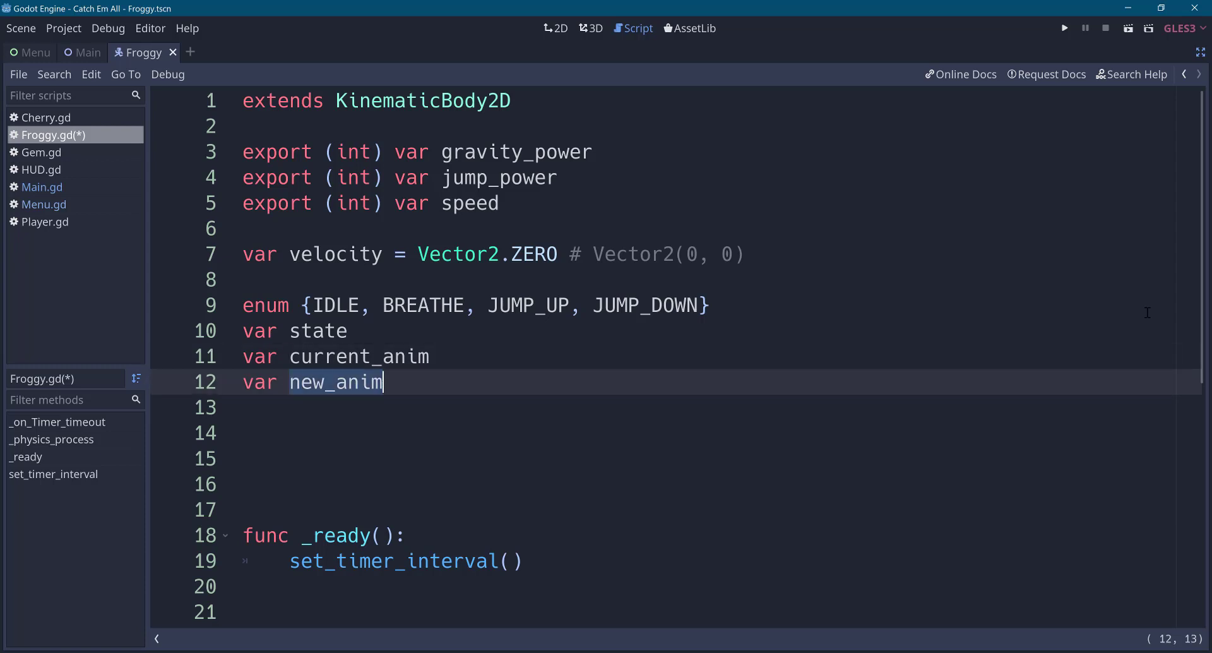
pyautogui.press('Up')
pyautogui.press('Home')
pyautogui.hotkey('shift', 'Down')
pyautogui.hotkey('shift', 'Down')
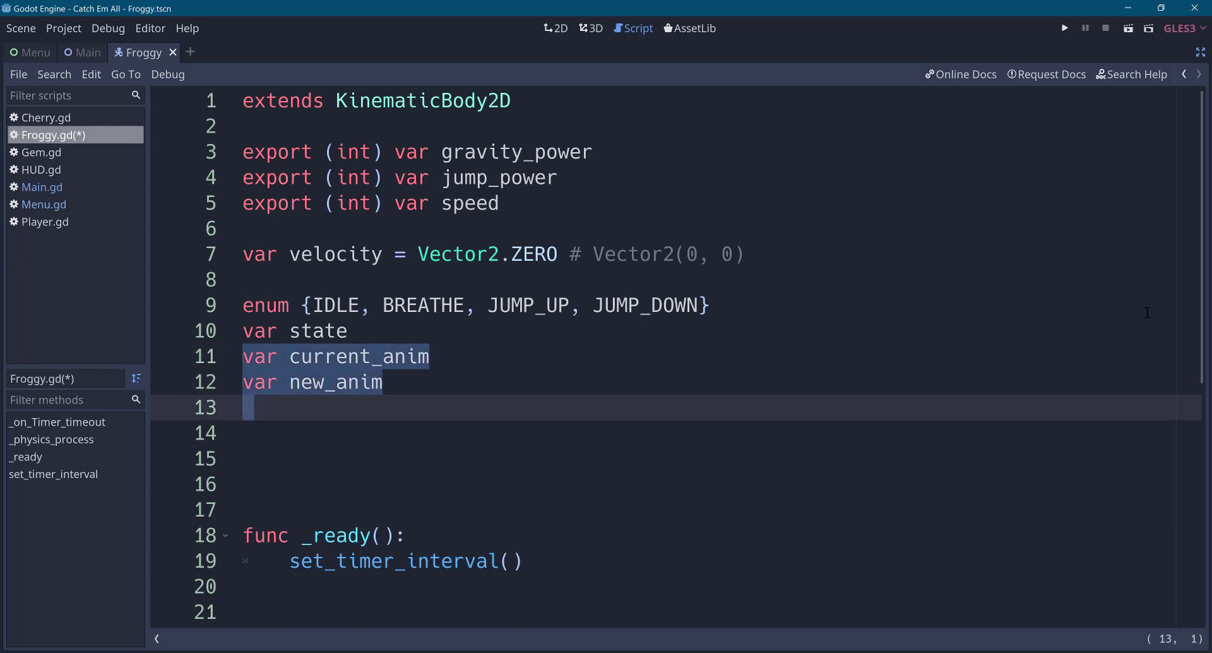
pyautogui.press('Up')
pyautogui.press('Up')
pyautogui.hotkey('ctrl', 'Right')
pyautogui.hotkey('ctrl', 'shift', 'Right')
pyautogui.press('Down')
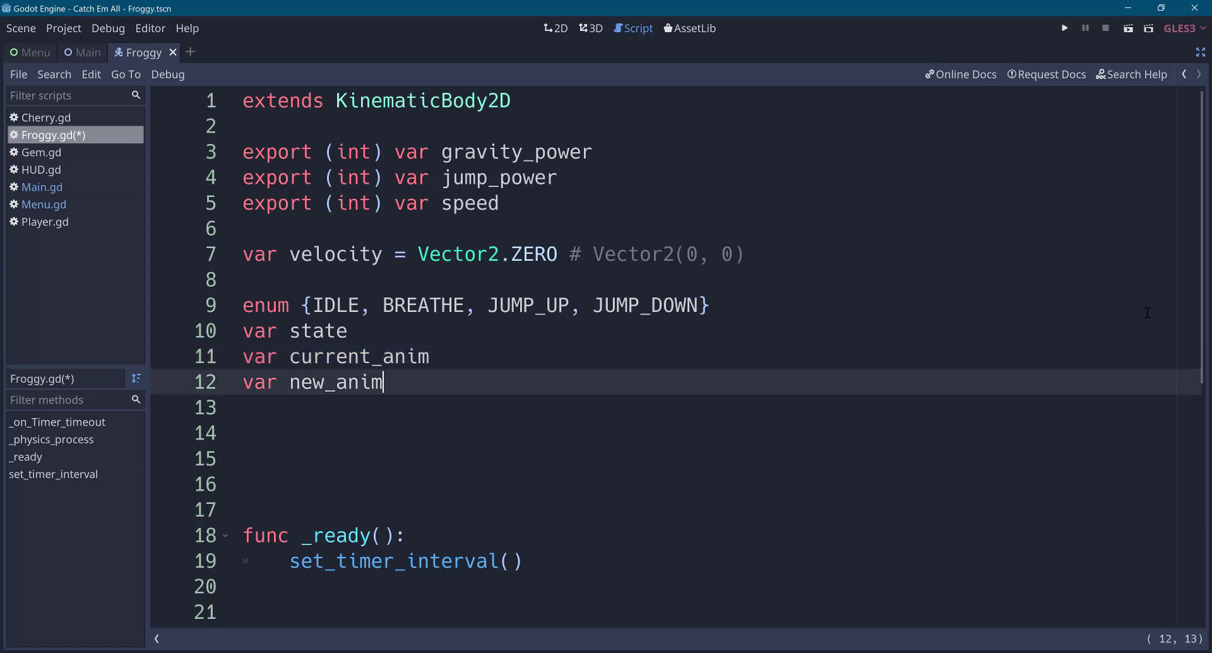
pyautogui.hotkey('ctrl', 'shift', 'Left')
pyautogui.press('Up')
pyautogui.press('Left')
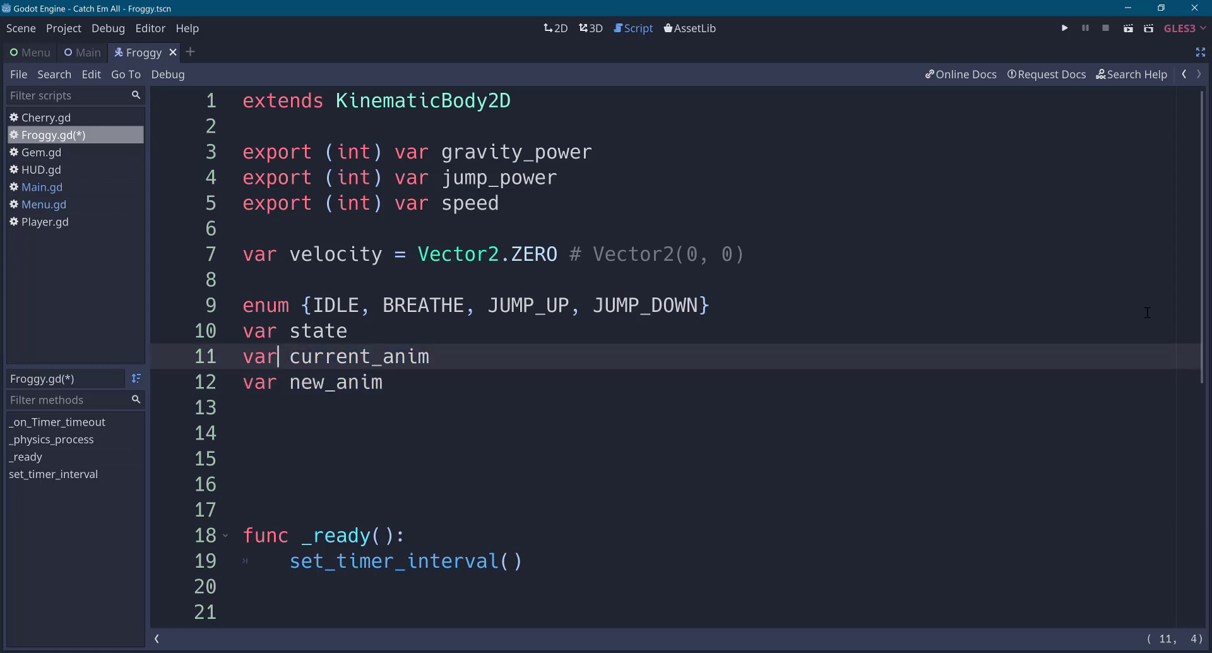
pyautogui.click(1036, 445)
pyautogui.scroll(-2, 1036, 445)
pyautogui.scroll(2, 455, 370)
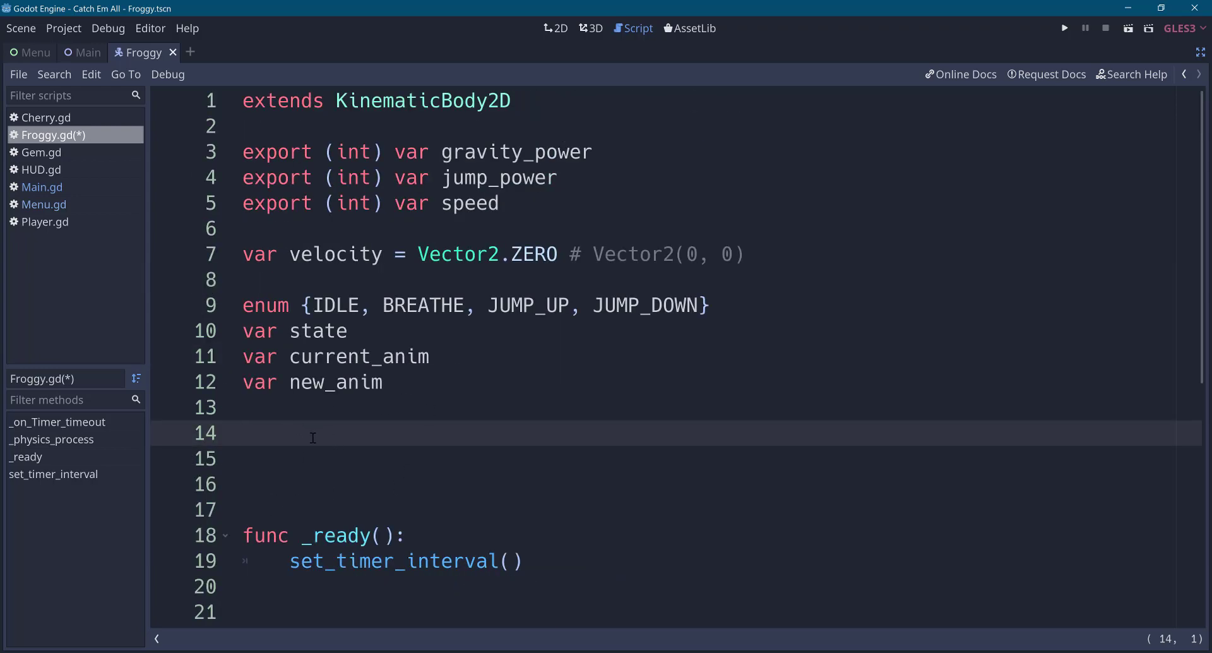
pyautogui.scroll(-2, 378, 387)
# Point out the IDLE and BREATHE enum states, then go to empty line 15.
pyautogui.scroll(2, 252, 257)
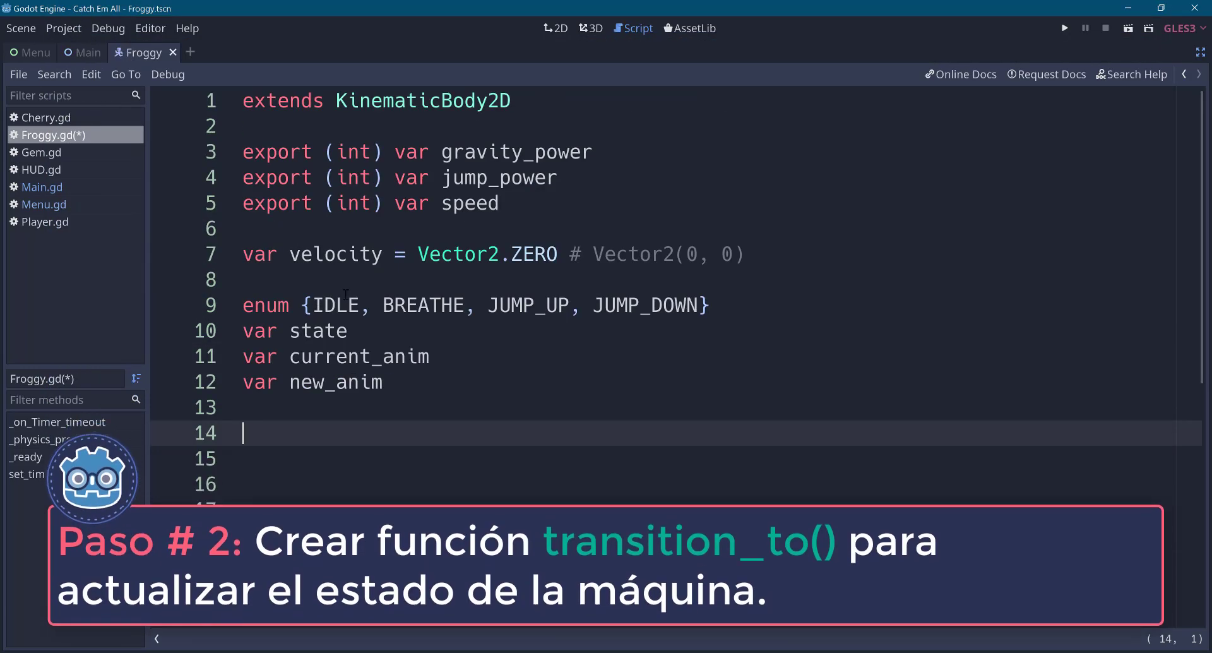
pyautogui.click(336, 304)
pyautogui.click(424, 309)
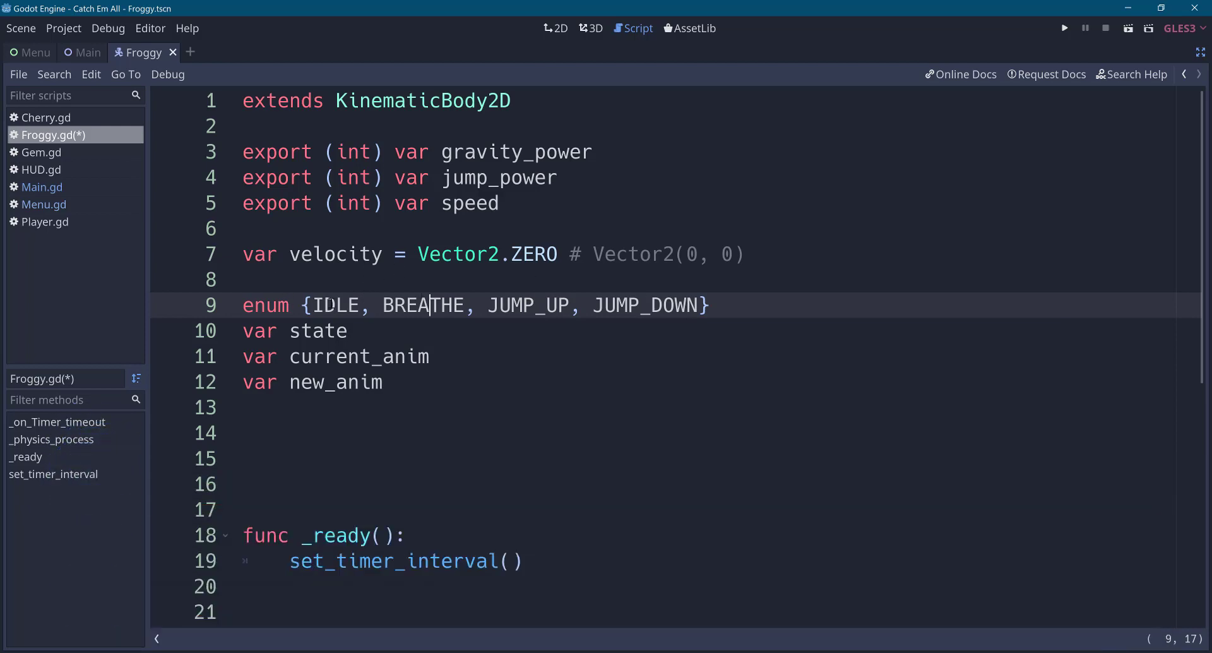
pyautogui.click(434, 456)
pyautogui.scroll(-2, 423, 441)
pyautogui.scroll(-2, 404, 435)
pyautogui.scroll(-1, 377, 427)
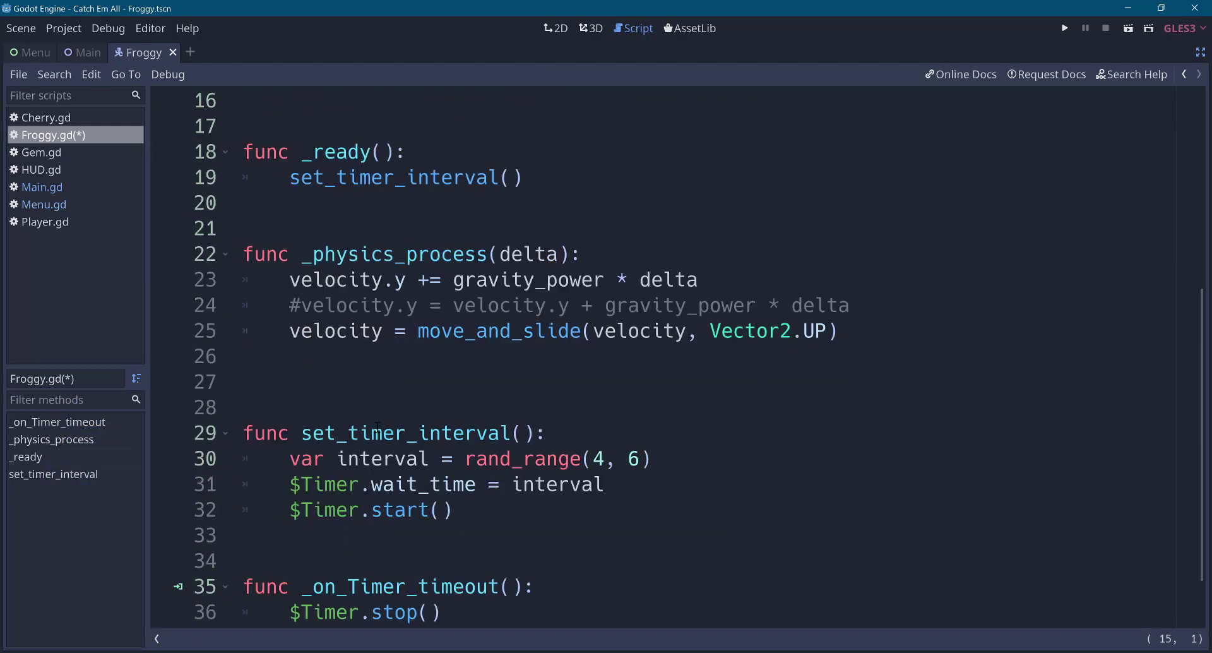
pyautogui.scroll(-1, 349, 419)
pyautogui.scroll(3, 392, 441)
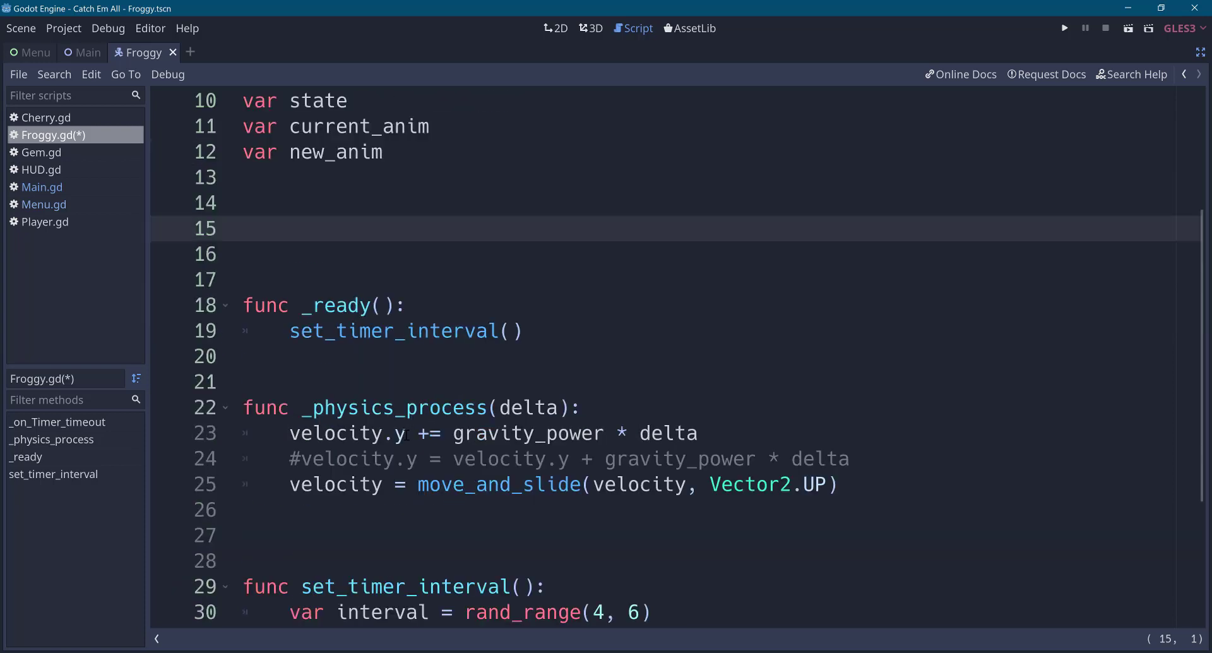
pyautogui.scroll(1, 295, 317)
# Remove extra blank lines above _ready and make room above _physics_process.
pyautogui.press('Down')
pyautogui.press('BackSpace')
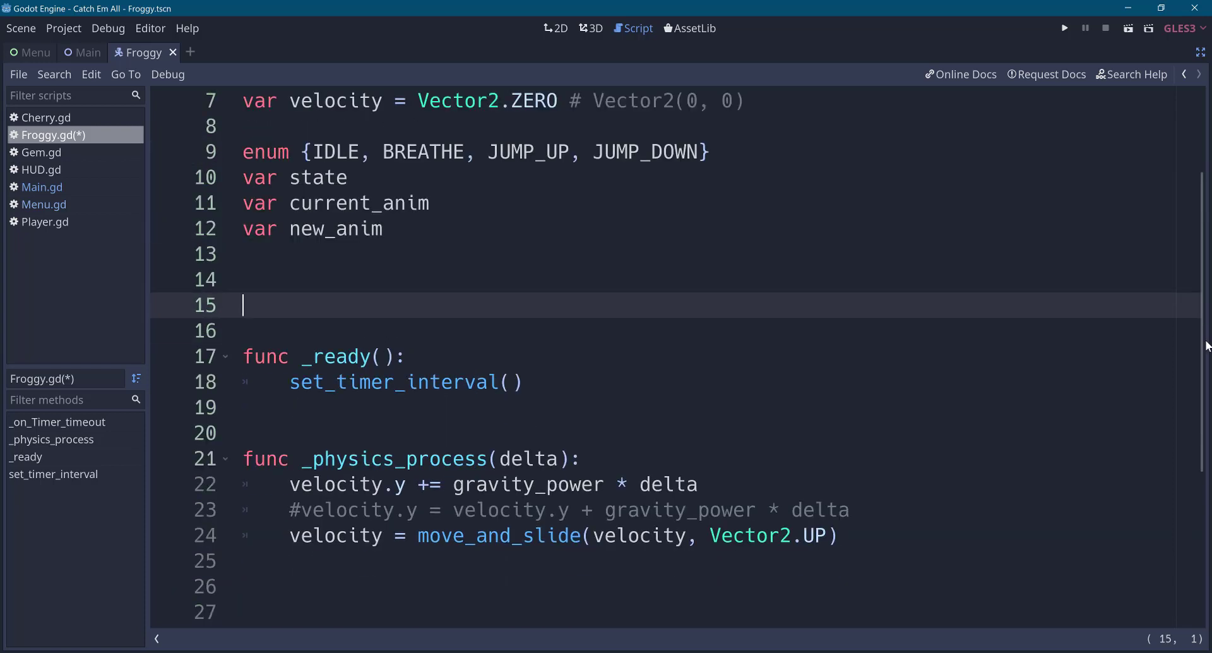
pyautogui.press('BackSpace')
pyautogui.press('BackSpace')
pyautogui.press('Down')
pyautogui.press('Down')
pyautogui.press('Down')
pyautogui.press('Down')
pyautogui.press('Down')
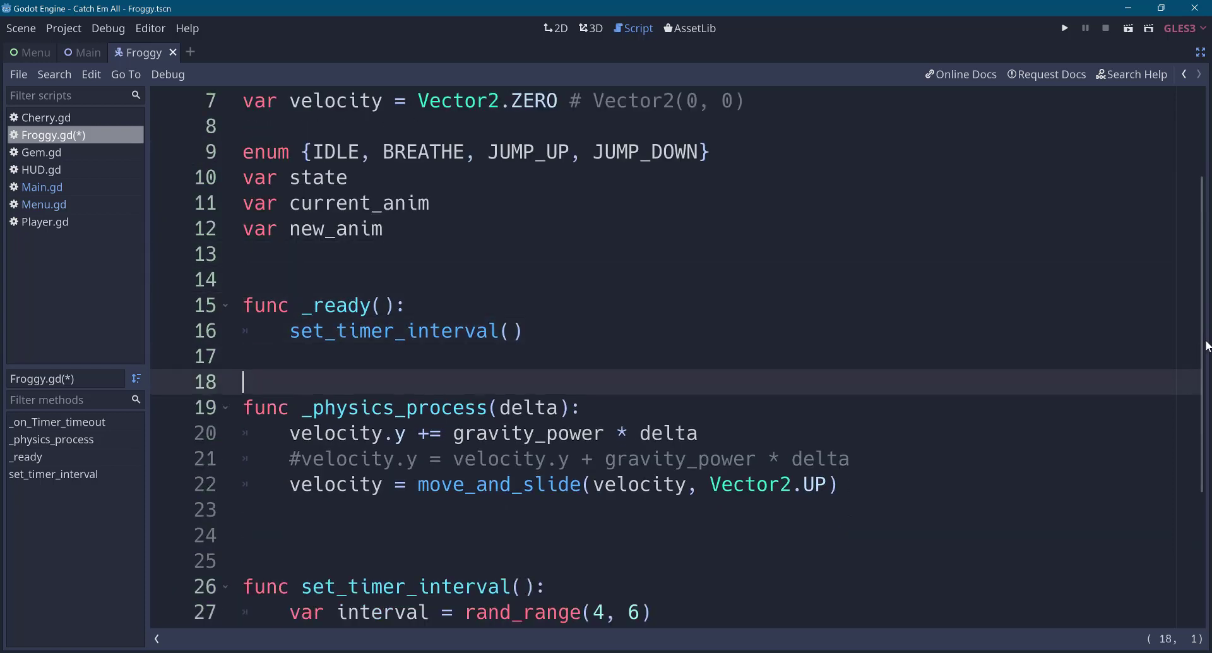
pyautogui.press('Down')
pyautogui.press('Return')
pyautogui.press('Return')
pyautogui.press('Return')
pyautogui.press('Return')
pyautogui.press('Up')
pyautogui.press('Up')
pyautogui.press('Up')
pyautogui.press('Up')
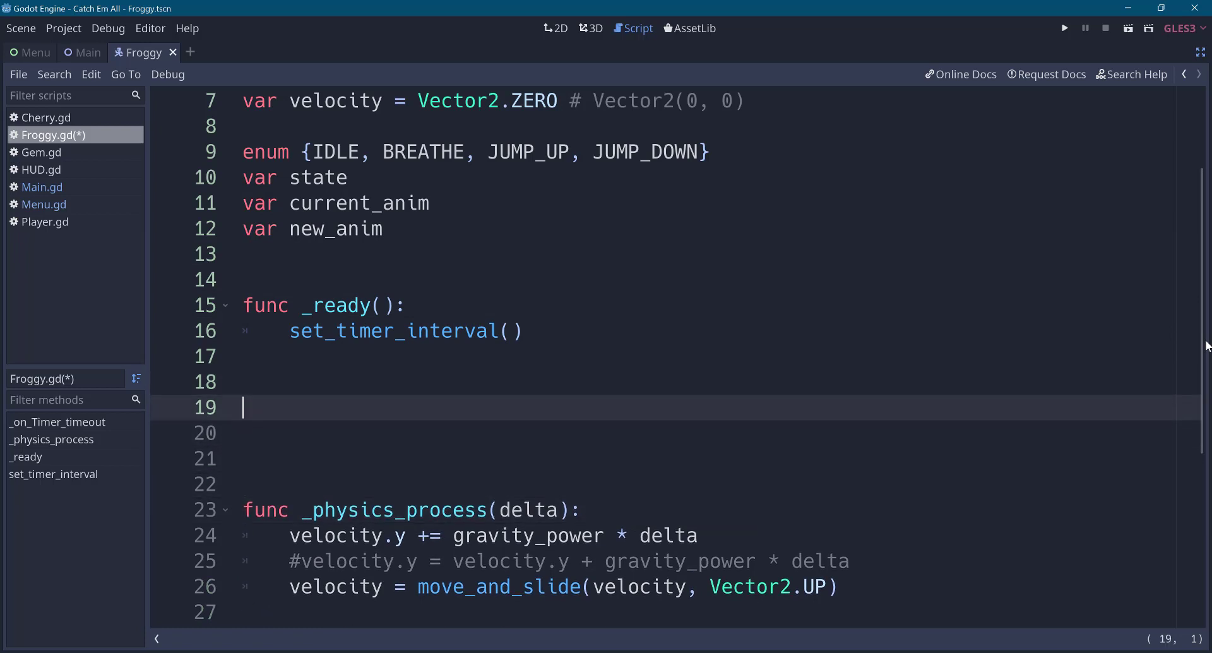
# Write the function header func transition_to(new_state):.
pyautogui.write('func ')
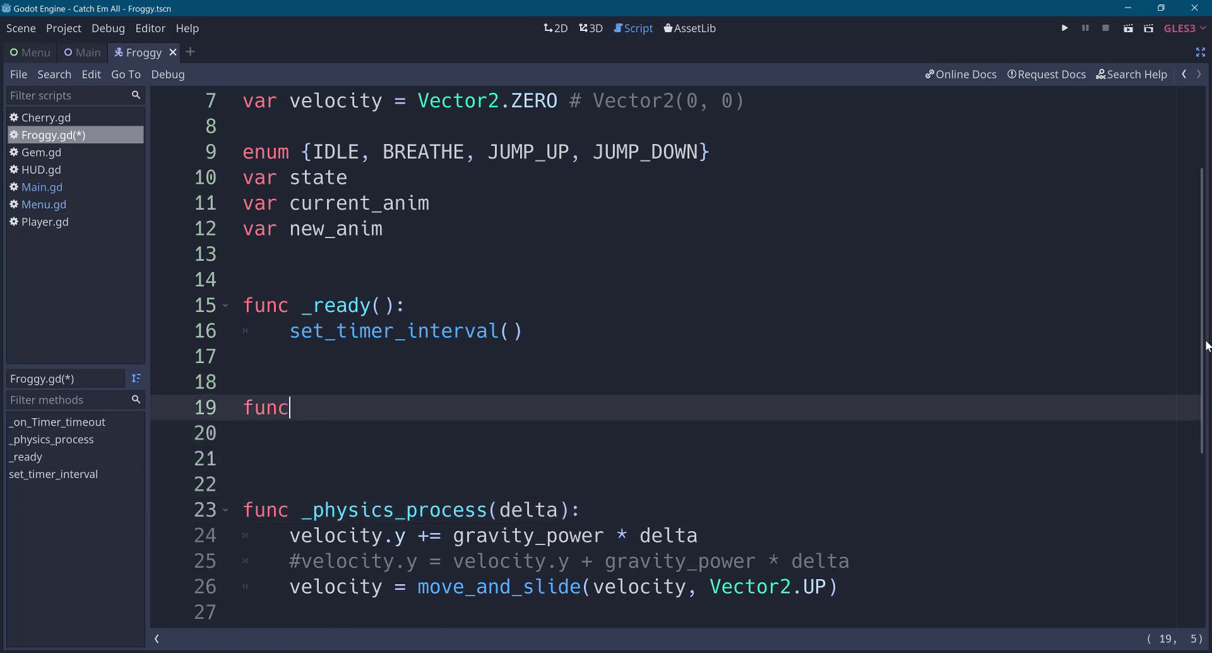
pyautogui.write('transi')
pyautogui.write('tion_to')
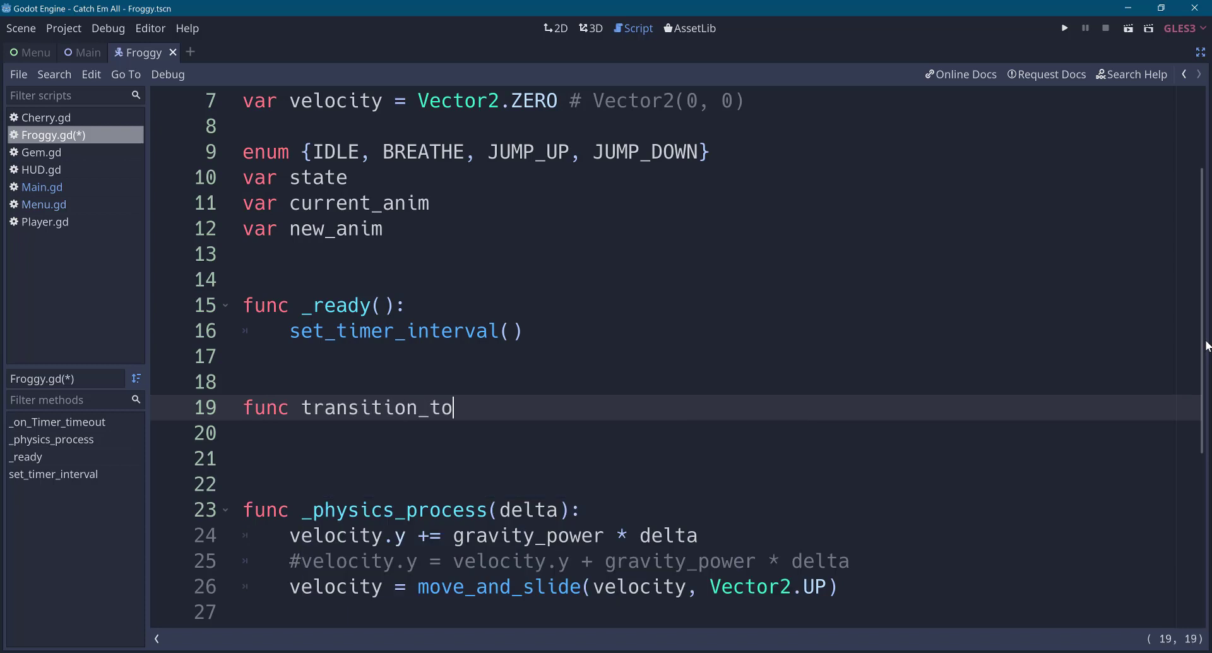
pyautogui.write('(state')
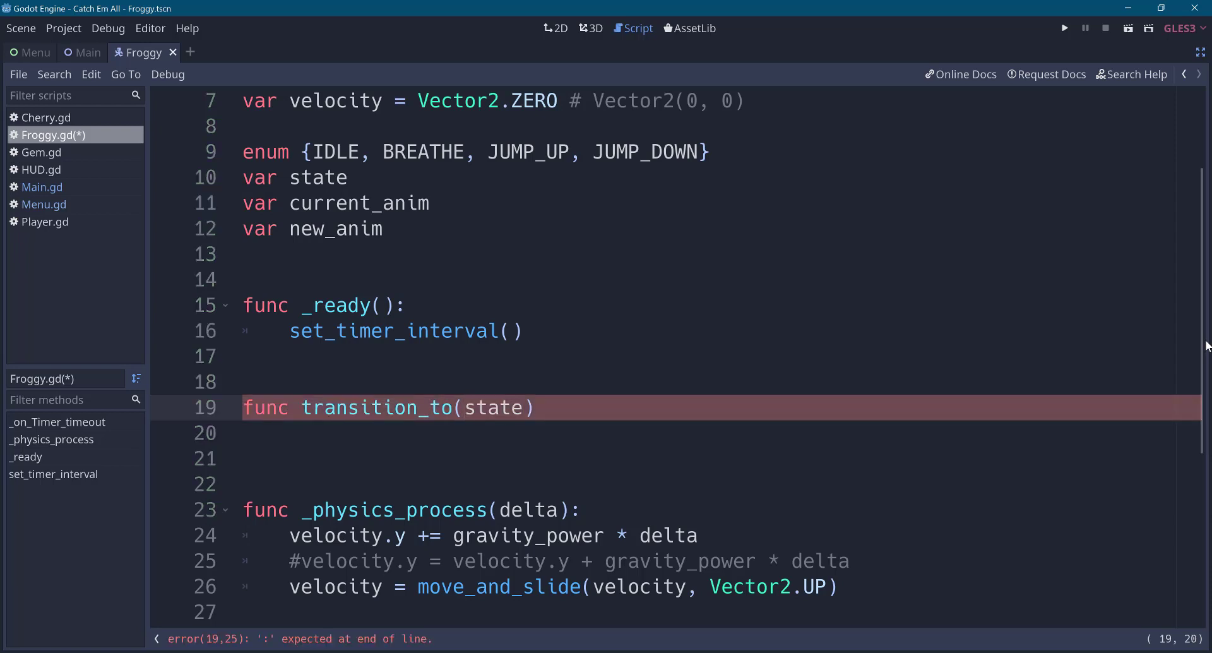
pyautogui.doubleClick(294, 179)
pyautogui.click(466, 407)
pyautogui.write('new')
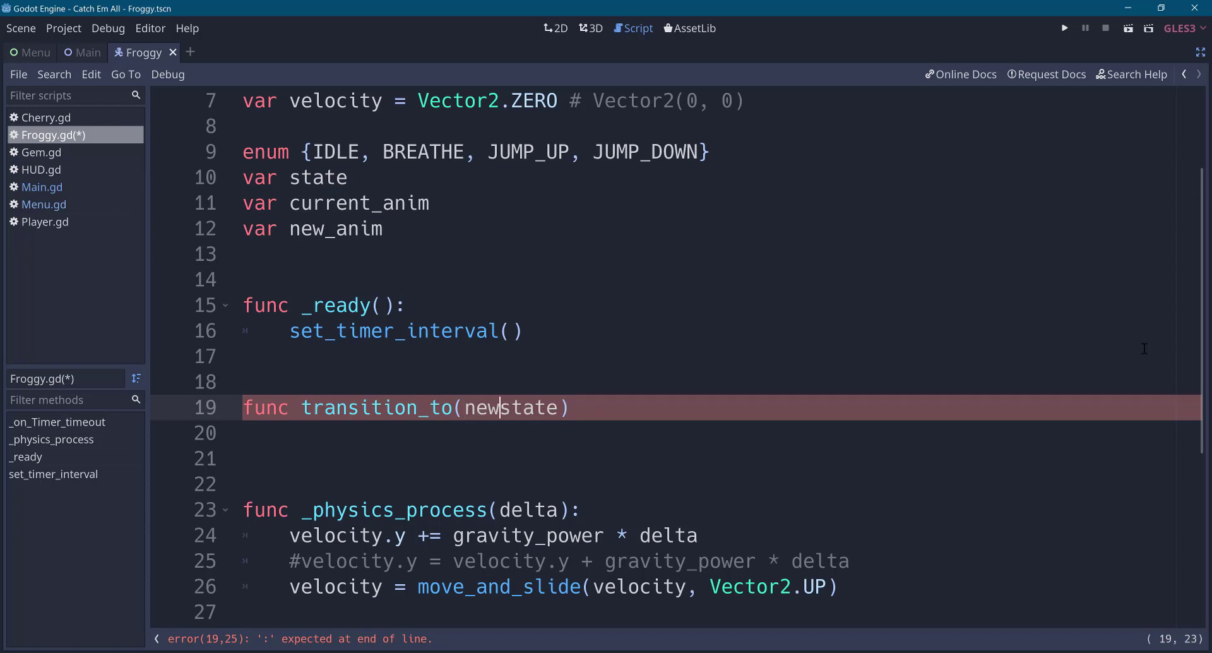
pyautogui.write('_')
pyautogui.press('End')
pyautogui.write(':')
pyautogui.press('Return')
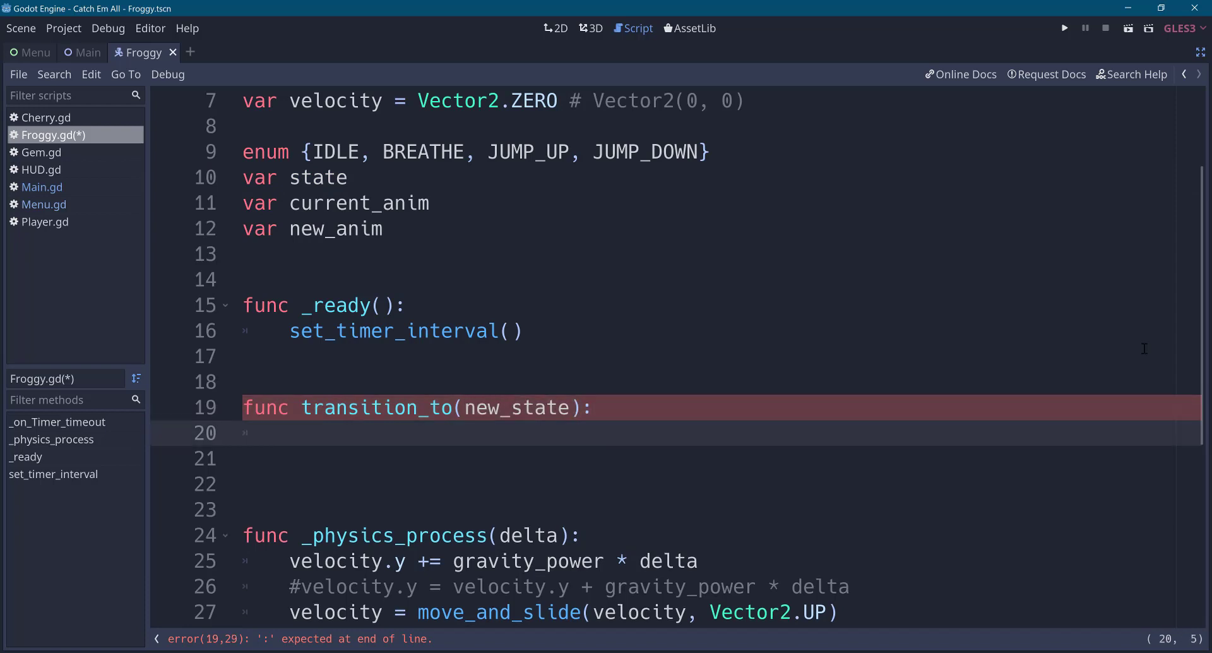
# Add the body line state = new_state, correcting the wrong new_anim autocompletion.
pyautogui.write('state')
pyautogui.write(' = ')
pyautogui.write('new_')
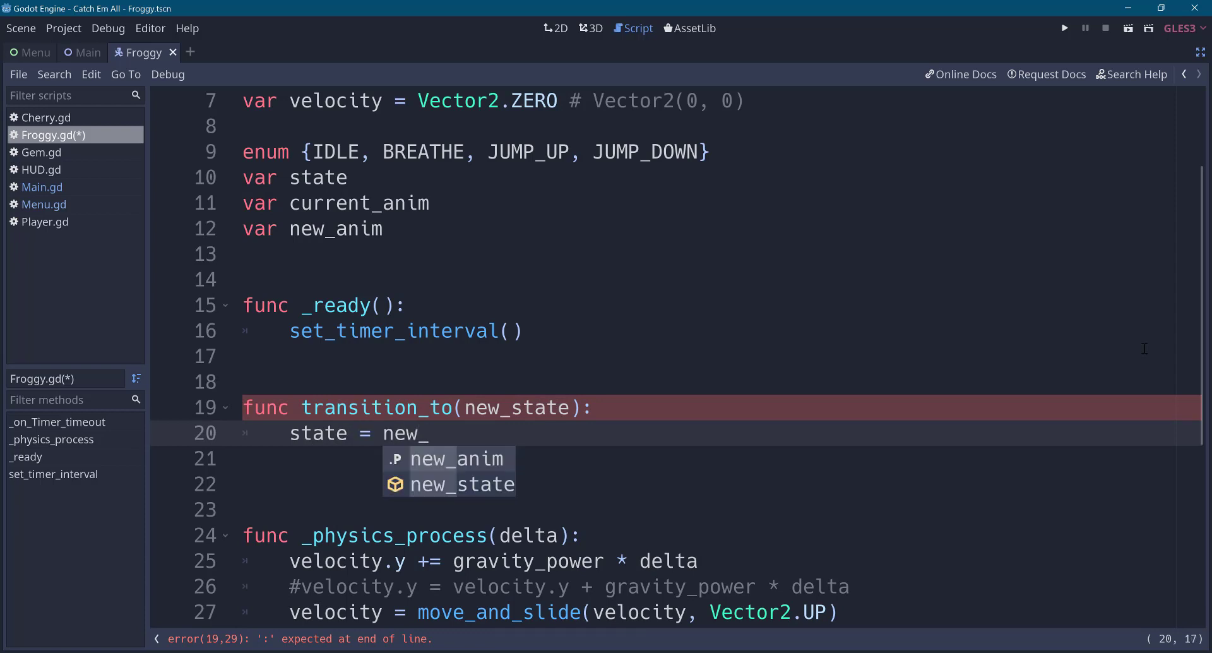
pyautogui.press('Return')
pyautogui.press('BackSpace')
pyautogui.press('BackSpace')
pyautogui.press('BackSpace')
pyautogui.press('BackSpace')
pyautogui.press('Down')
pyautogui.press('Return')
pyautogui.press('Return')
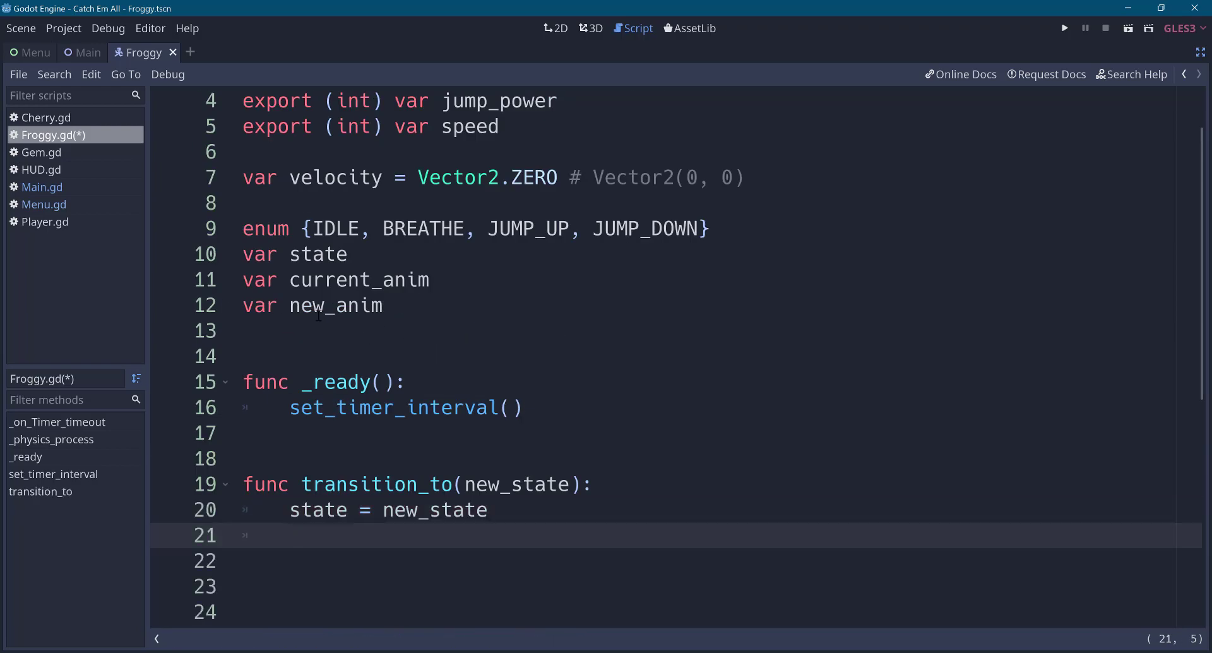
# Highlight state, new_state and new_anim to compare their uses, then return below the assignment.
pyautogui.doubleClick(297, 310)
pyautogui.scroll(-2, 334, 317)
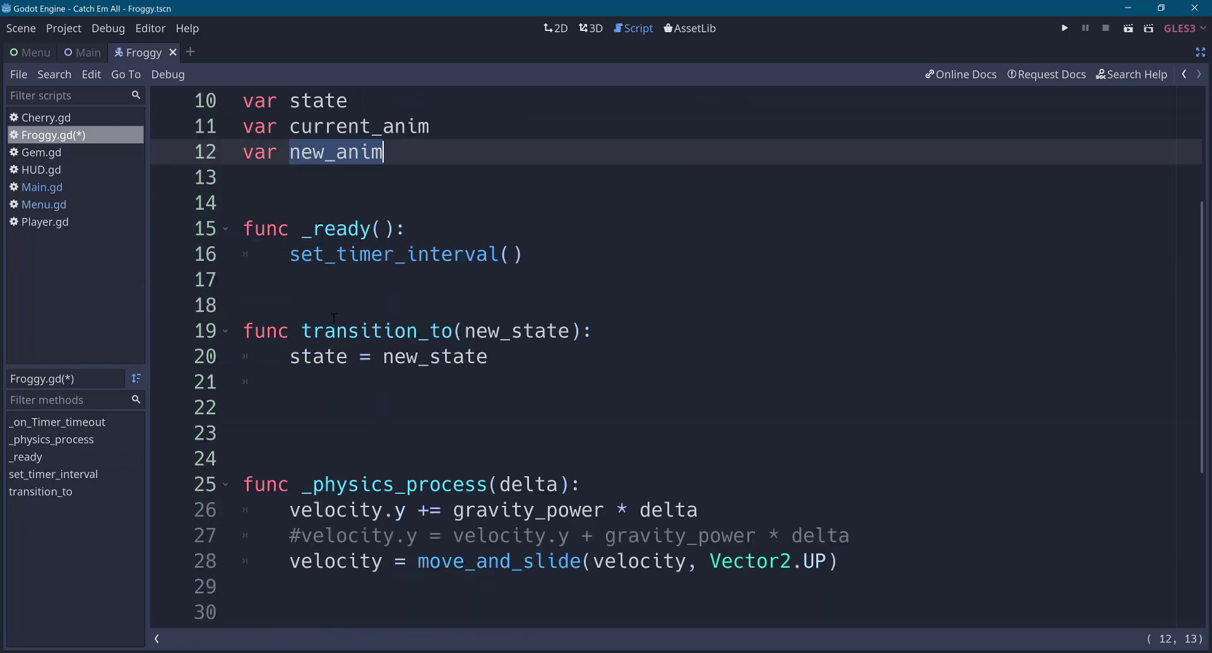
pyautogui.click(303, 375)
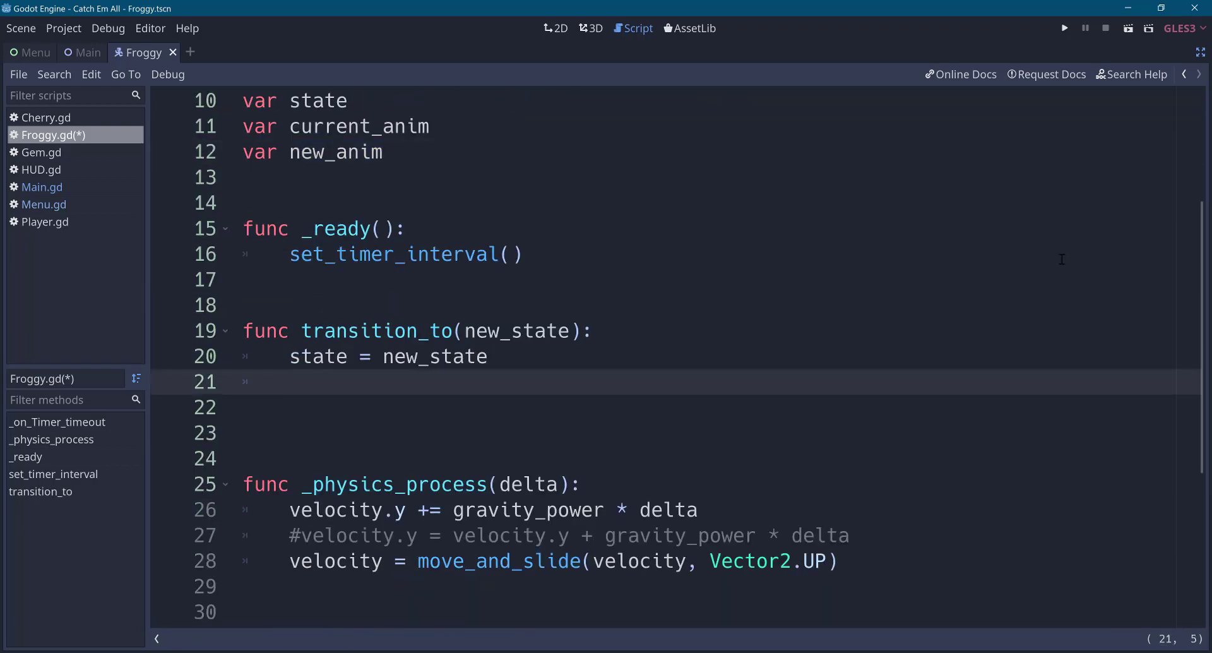
pyautogui.click(487, 331)
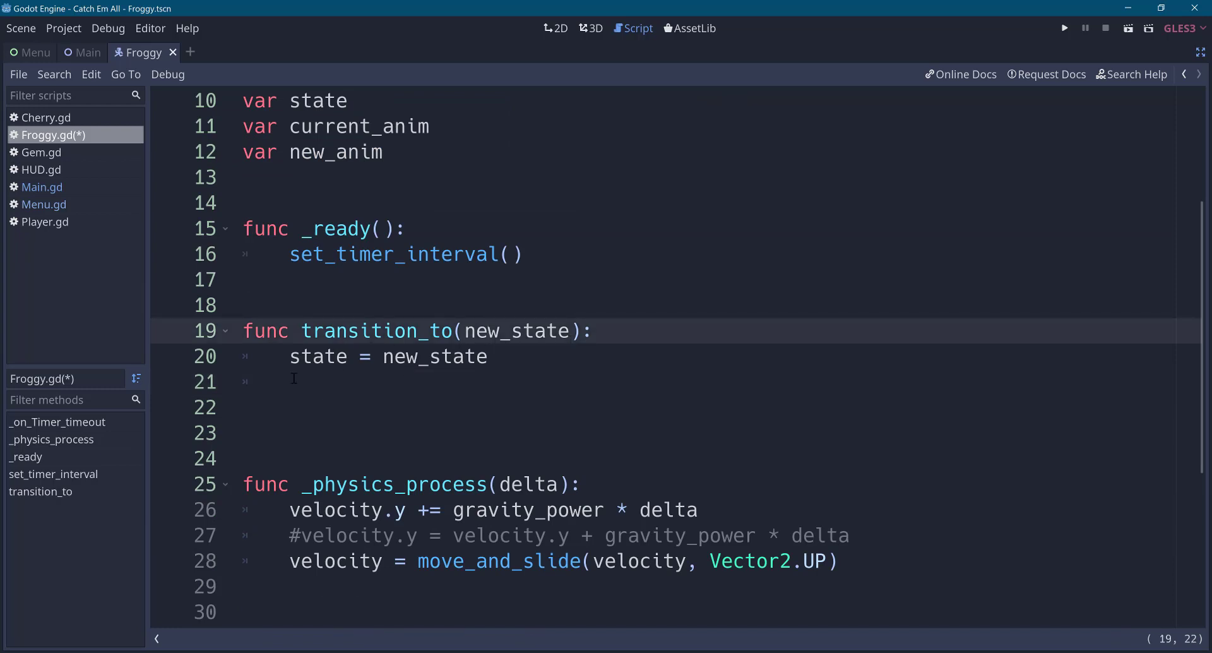
pyautogui.moveTo(280, 357); pyautogui.dragTo(349, 357)
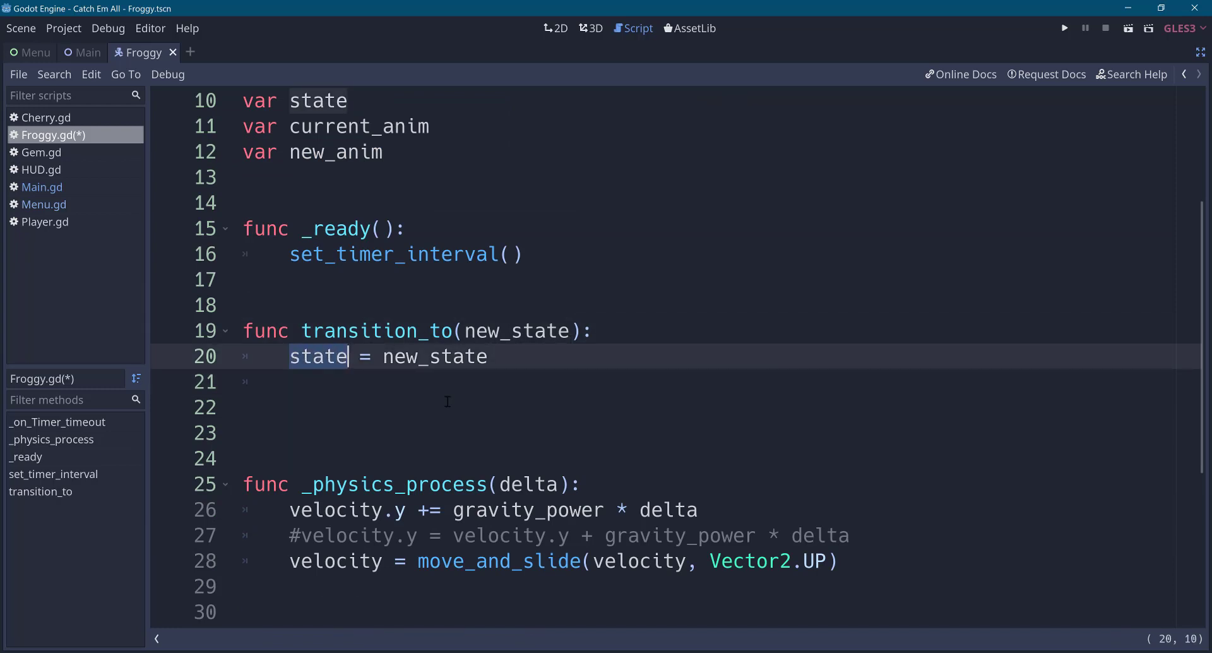
pyautogui.click(296, 363)
pyautogui.click(301, 363)
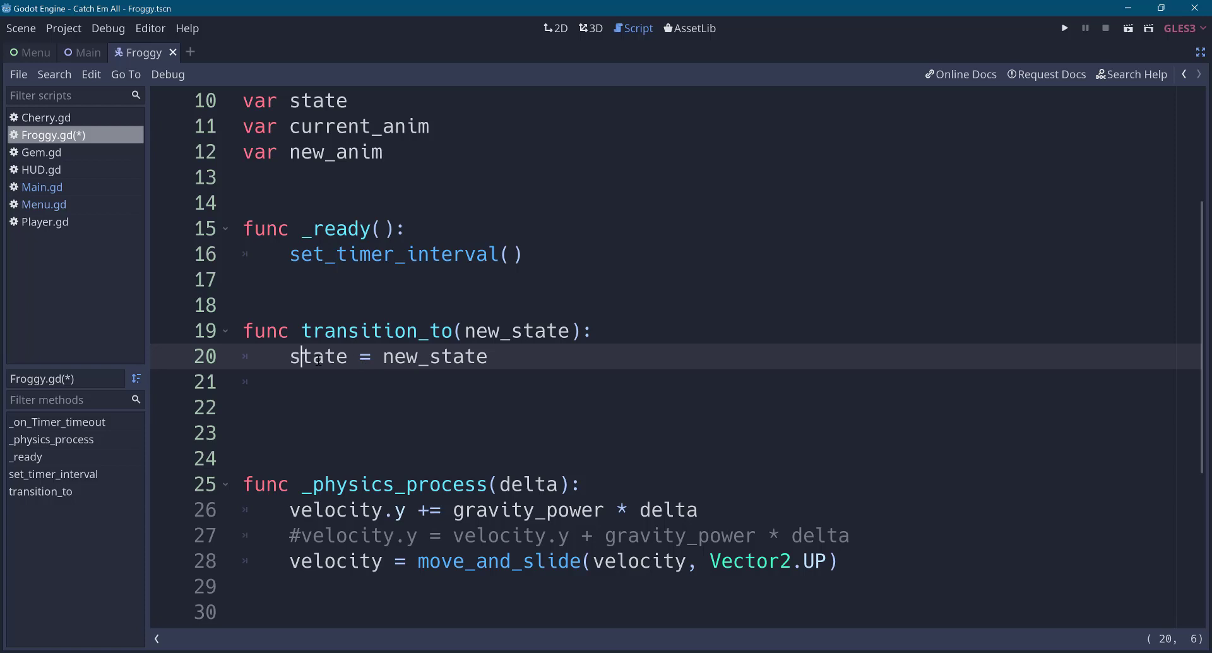
pyautogui.doubleClick(314, 363)
pyautogui.doubleClick(500, 331)
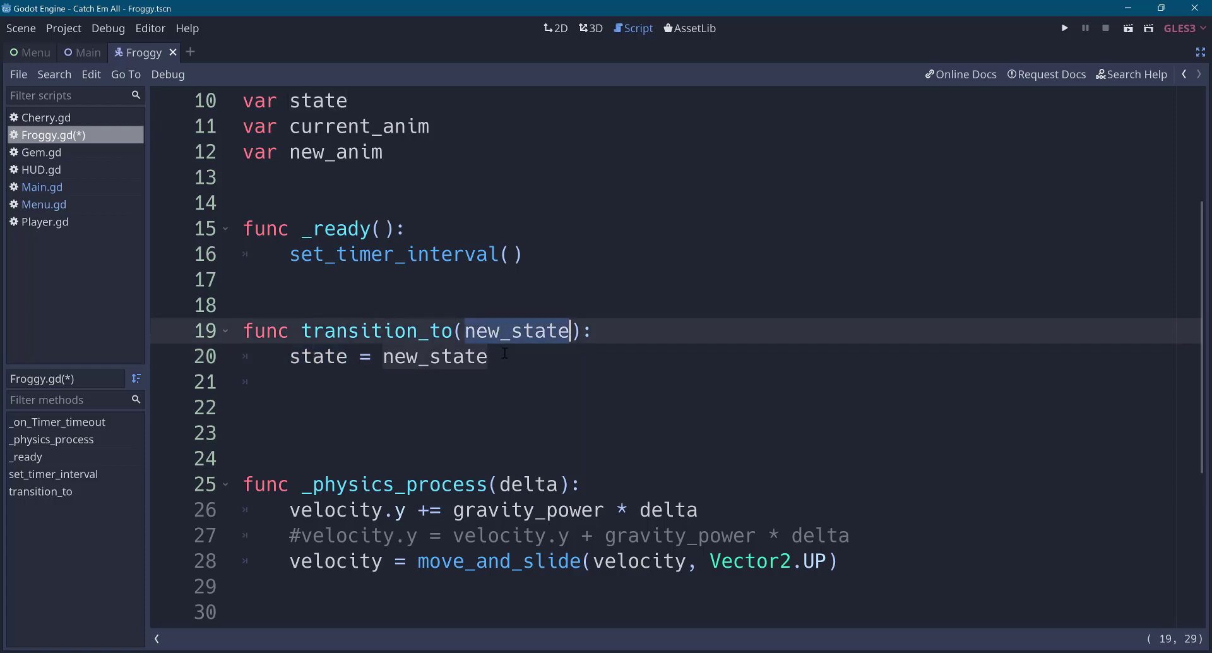
pyautogui.doubleClick(315, 357)
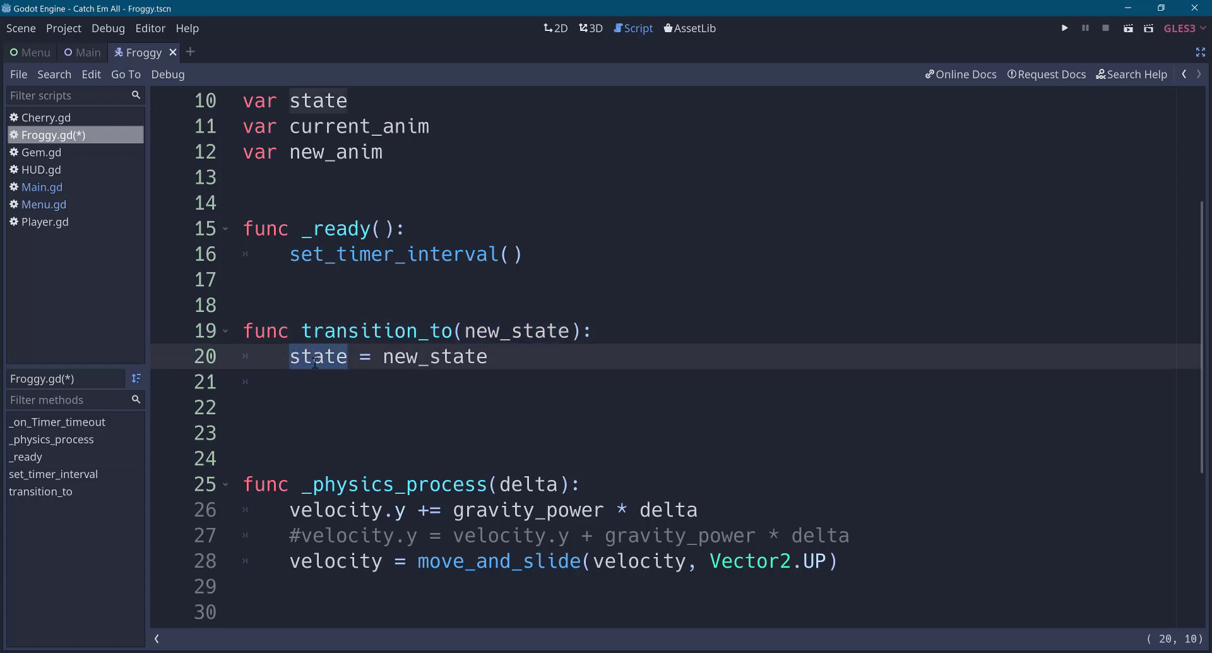
pyautogui.click(303, 385)
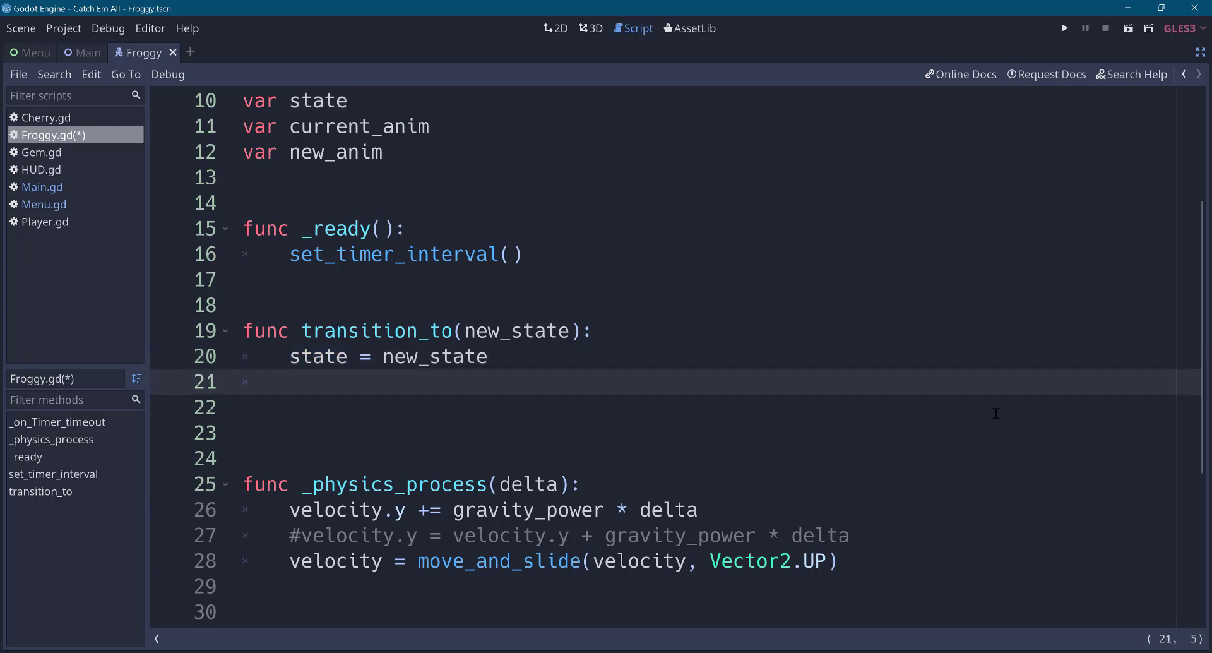
pyautogui.press('Up')
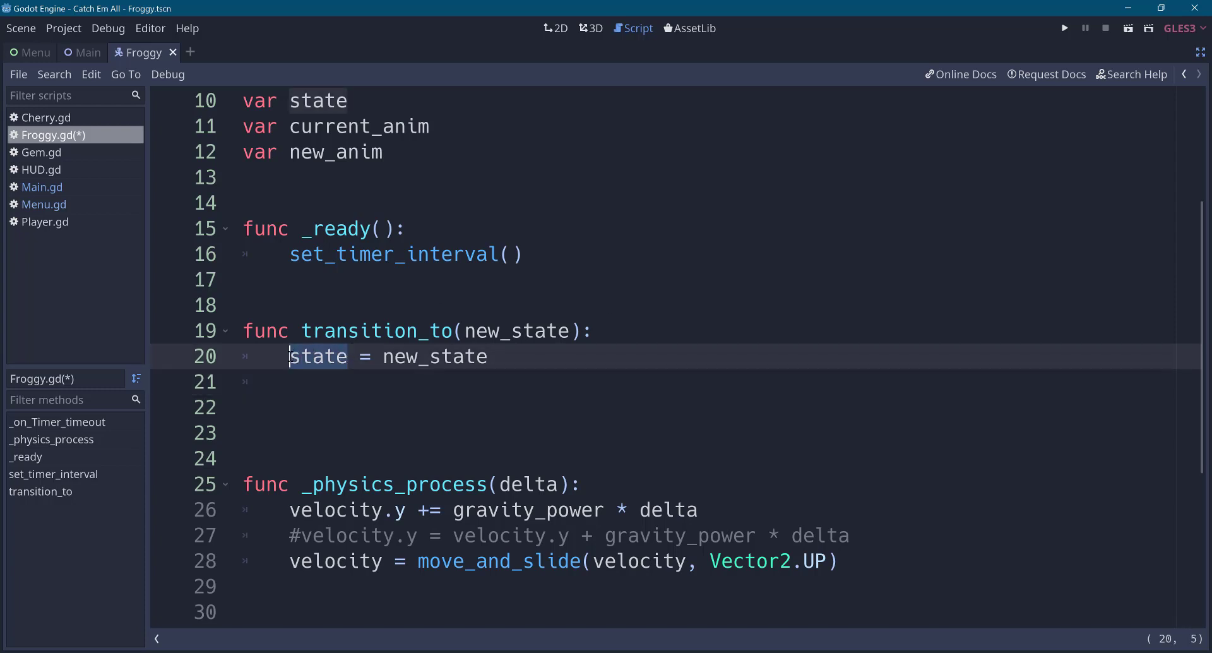
pyautogui.press('Down')
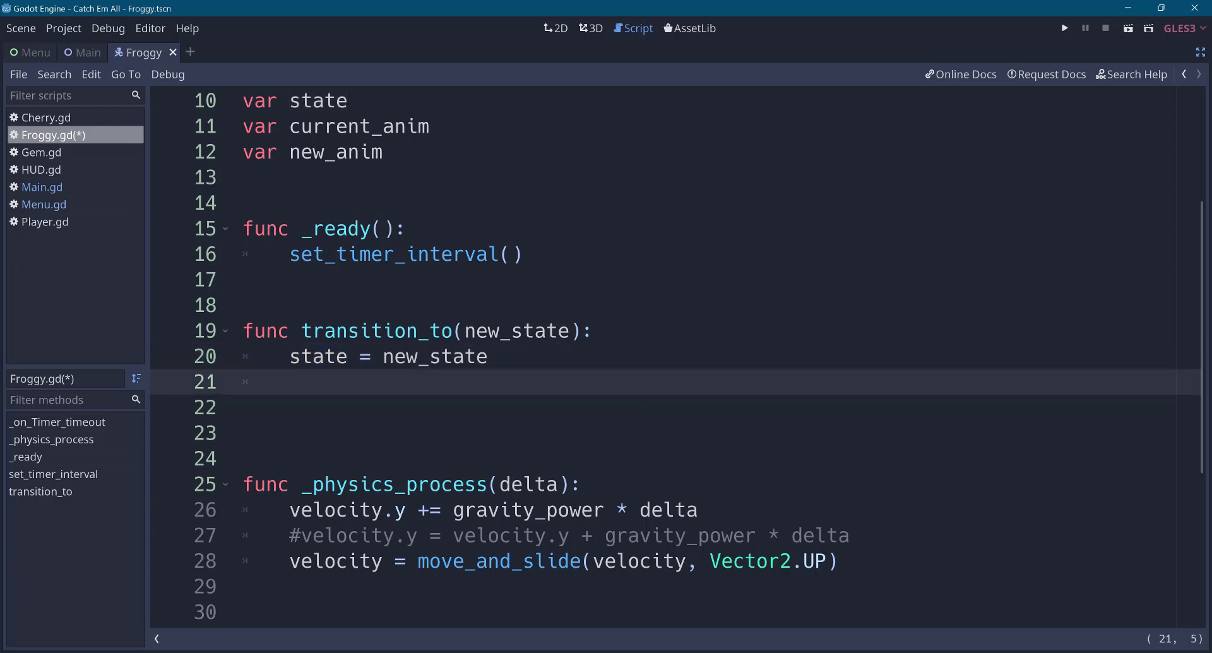
# Type match (state): and paste the four state names copied from the enum beneath it.
pyautogui.write('match ')
pyautogui.write('(state):')
pyautogui.press('Return')
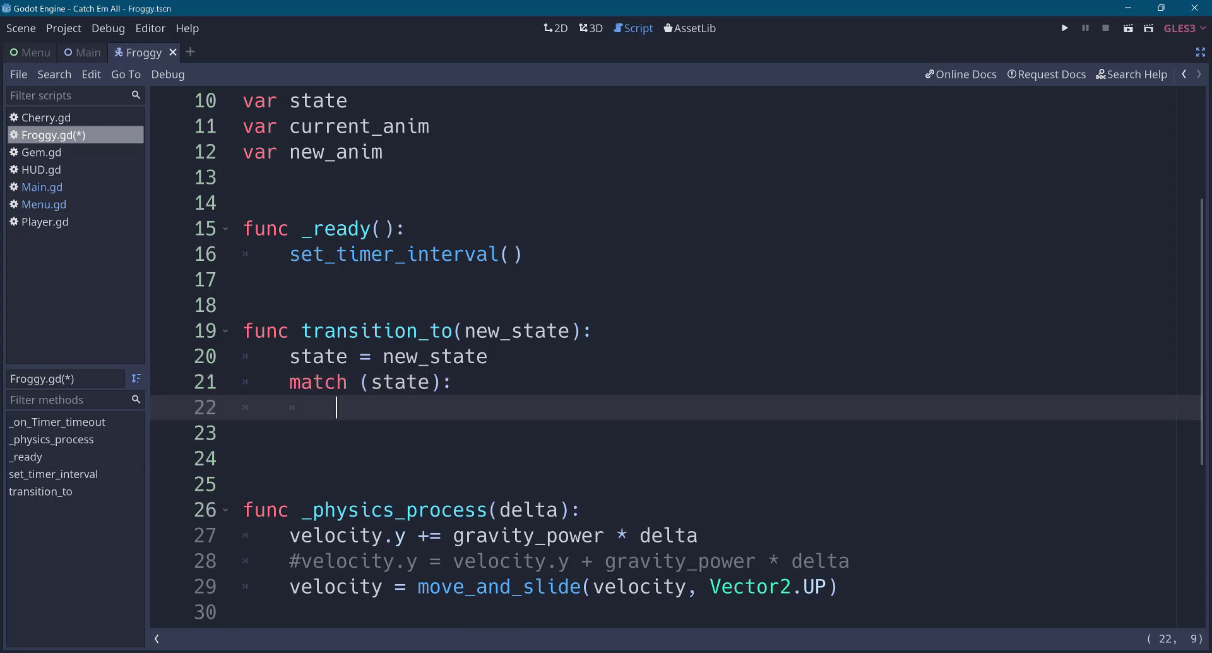
pyautogui.press('capslock')
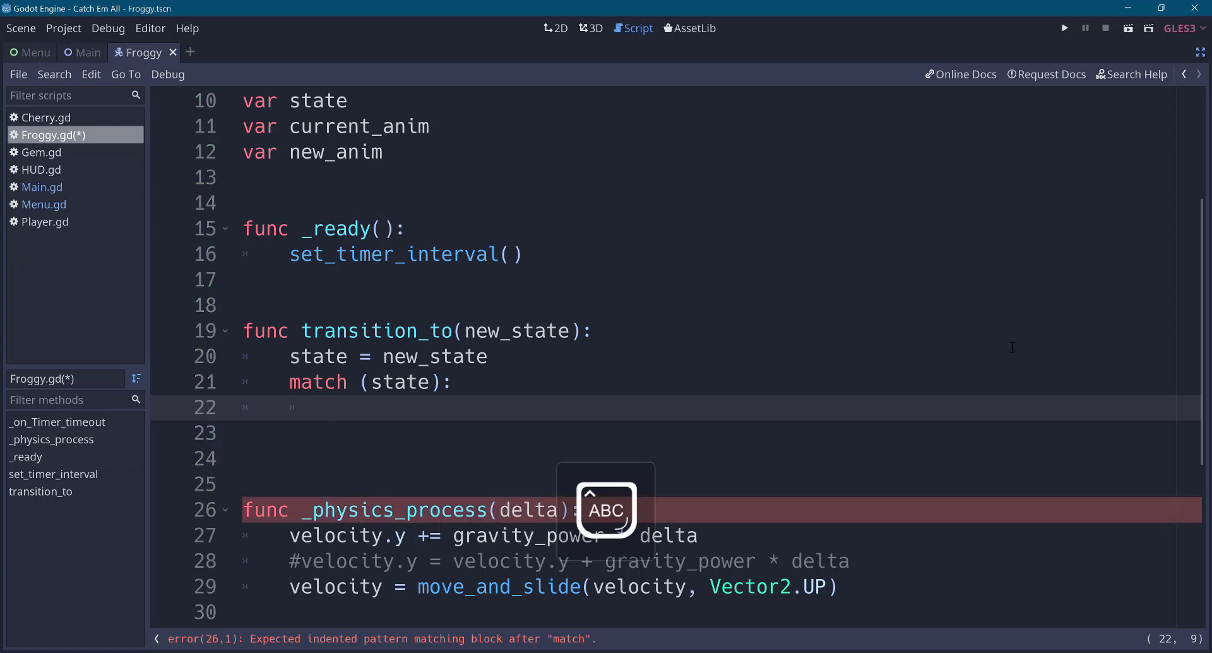
pyautogui.scroll(3, 448, 346)
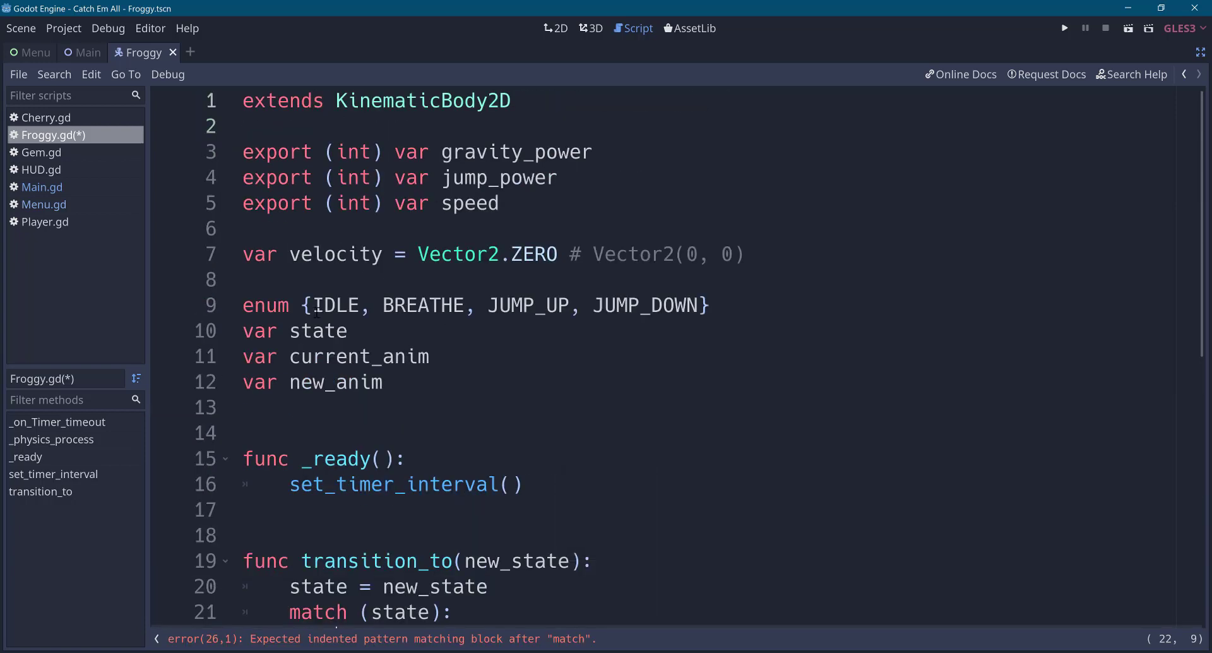
pyautogui.moveTo(315, 306); pyautogui.dragTo(698, 304)
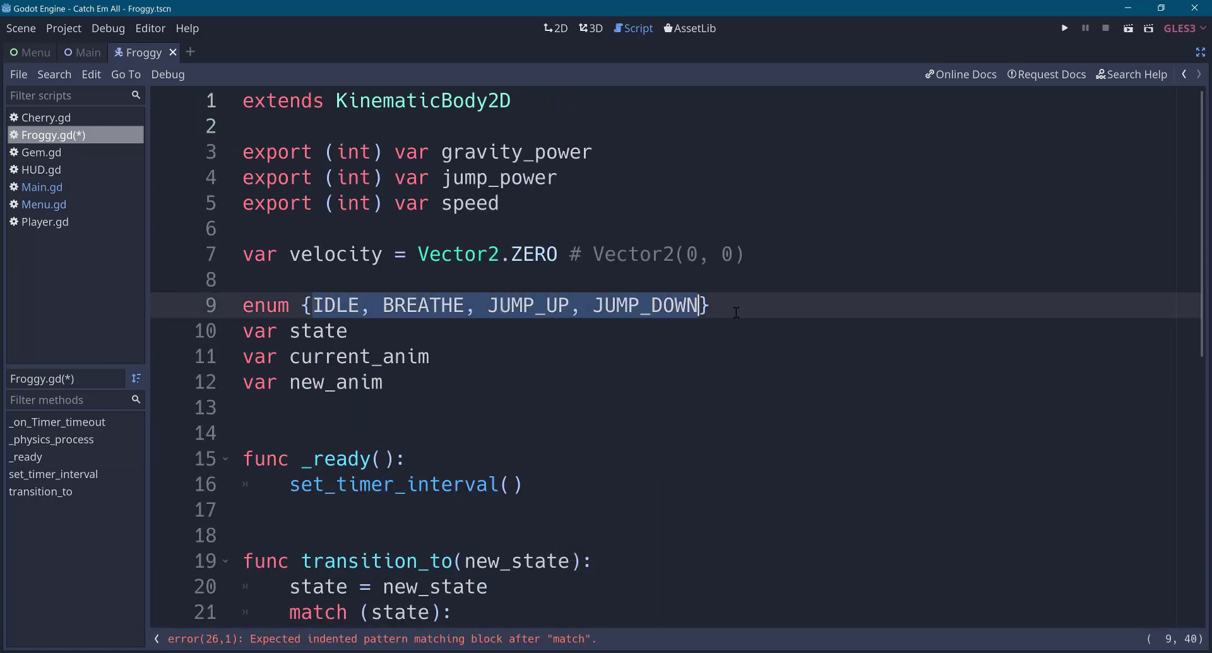
pyautogui.hotkey('ctrl', 'c')
pyautogui.scroll(-4, 520, 369)
pyautogui.click(694, 330)
pyautogui.press('Tab')
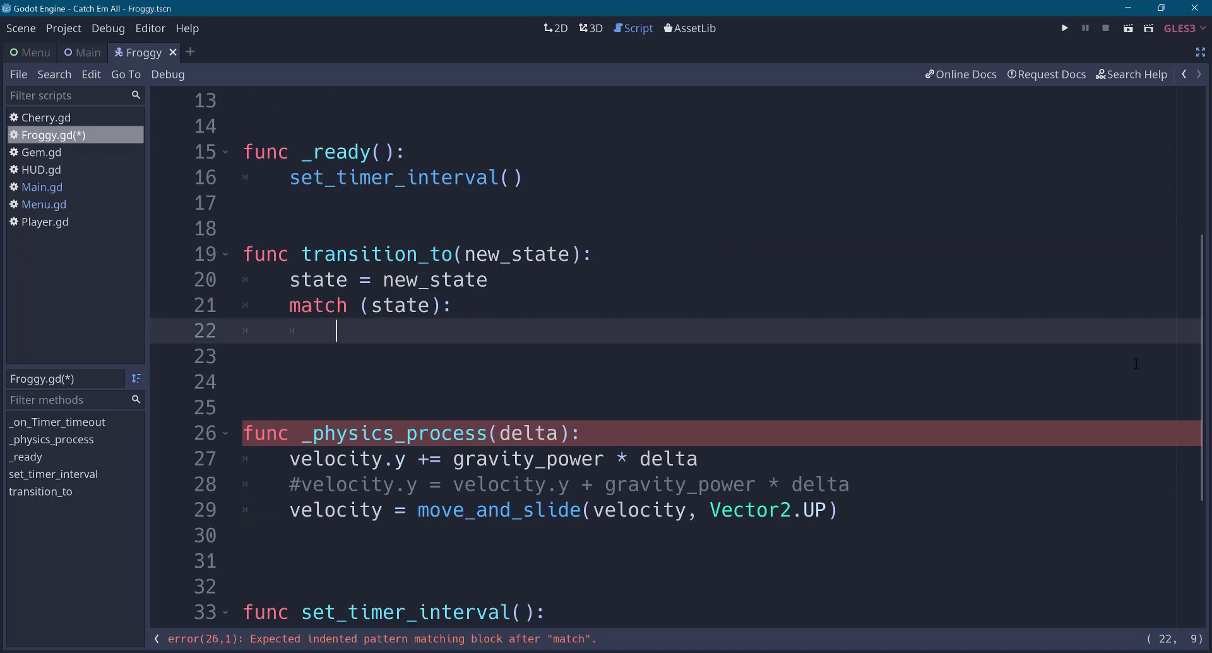
pyautogui.hotkey('ctrl', 'v')
# Split IDLE, BREATHE, JUMP_UP and JUMP_DOWN onto separate lines, removing the commas.
pyautogui.hotkey('ctrl', 'Left')
pyautogui.hotkey('ctrl', 'Left')
pyautogui.hotkey('ctrl', 'Left')
pyautogui.press('BackSpace')
pyautogui.press('BackSpace')
pyautogui.press('Return')
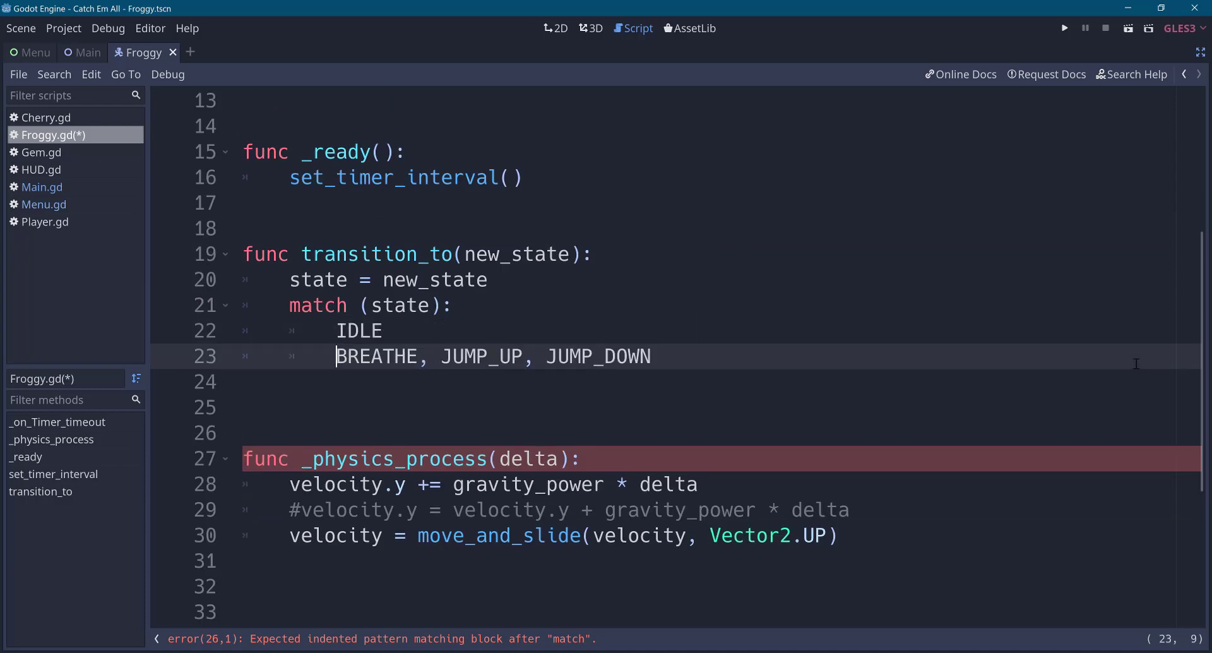
pyautogui.hotkey('ctrl', 'Right')
pyautogui.press('Right')
pyautogui.press('Right')
pyautogui.press('BackSpace')
pyautogui.press('BackSpace')
pyautogui.press('Return')
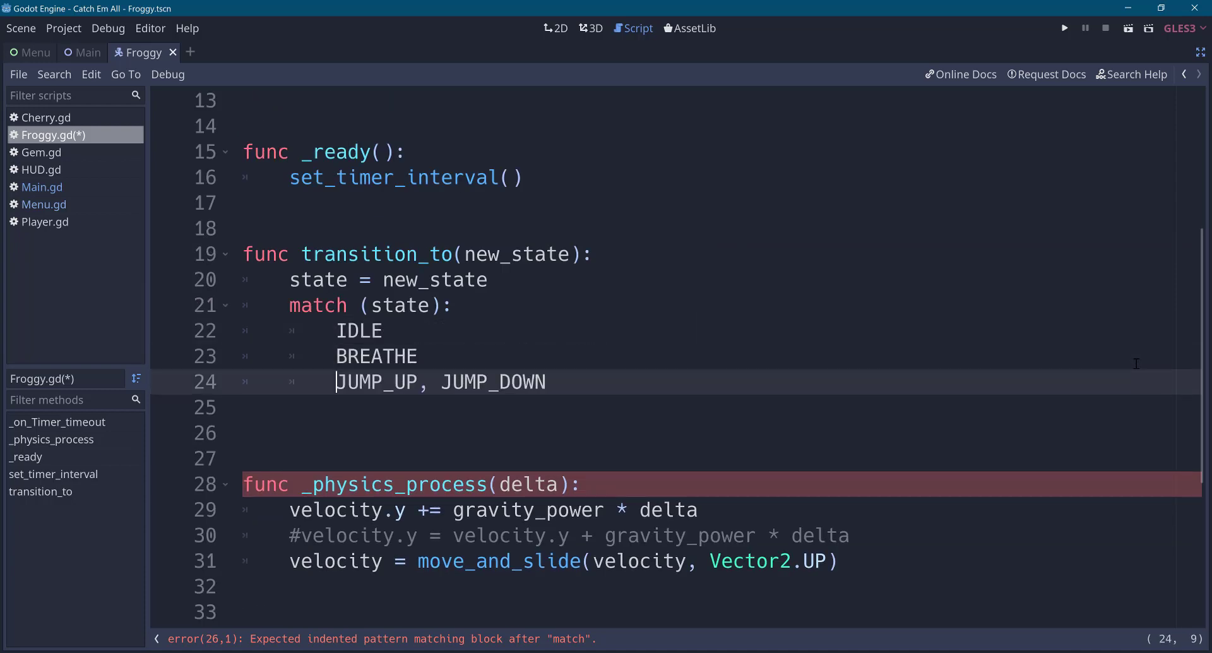
pyautogui.hotkey('ctrl', 'Right')
pyautogui.press('Right')
pyautogui.press('Right')
pyautogui.press('BackSpace')
pyautogui.press('BackSpace')
pyautogui.press('Return')
pyautogui.press('Up')
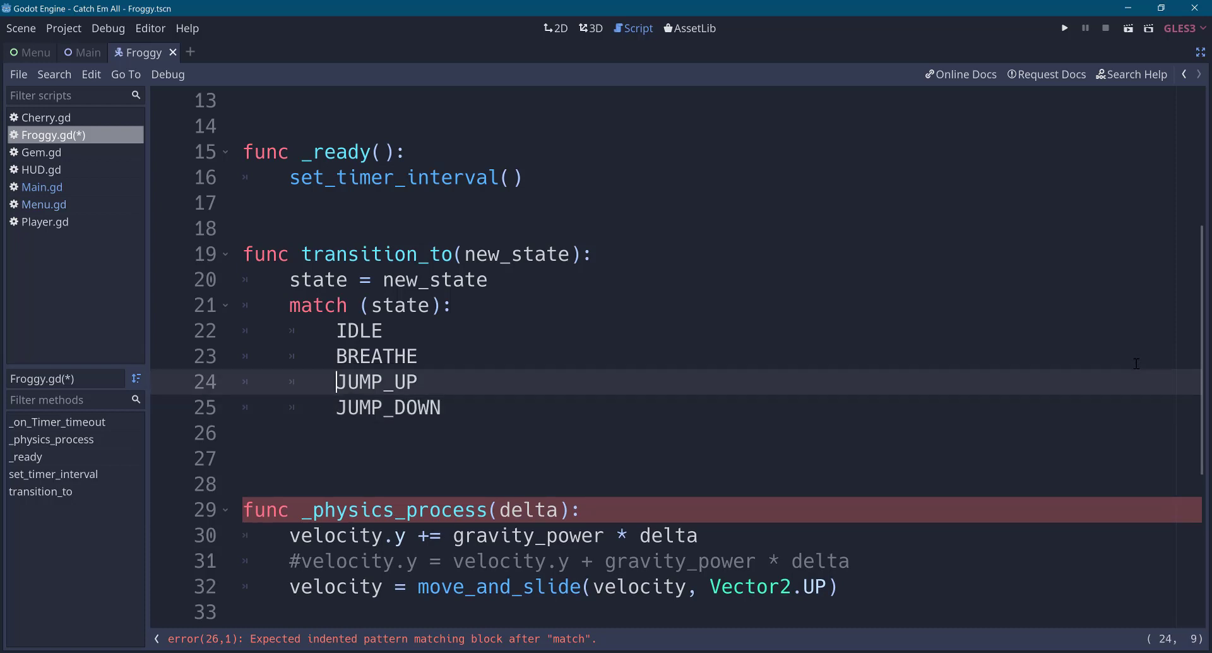
# Add colons after BREATHE, JUMP_UP and JUMP_DOWN, then open an indented line under IDLE.
pyautogui.press('Up')
pyautogui.press('Up')
pyautogui.press('Down')
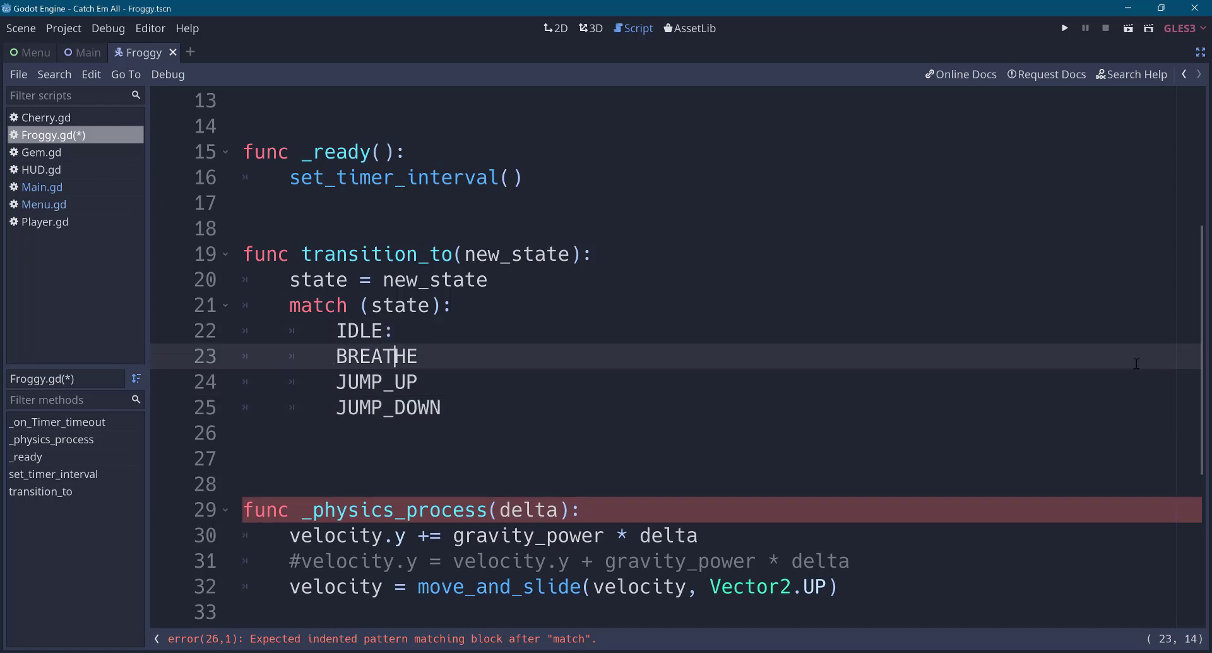
pyautogui.press('End')
pyautogui.write(':')
pyautogui.press('Down')
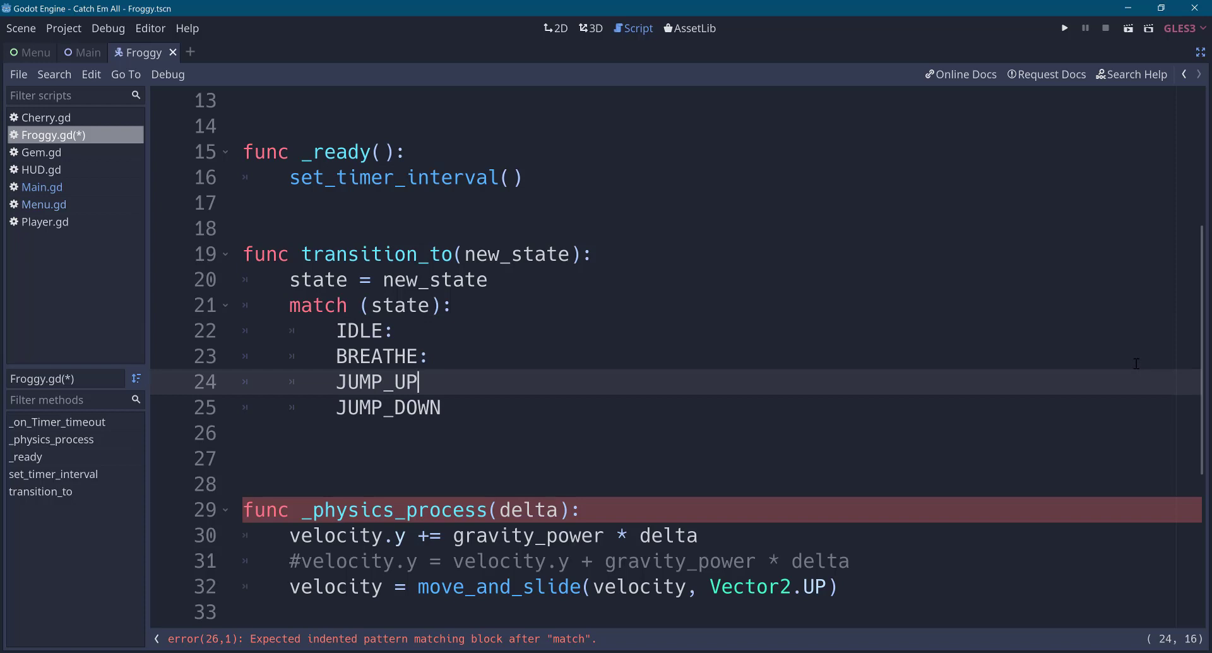
pyautogui.write(':')
pyautogui.press('Down')
pyautogui.press('End')
pyautogui.write(':')
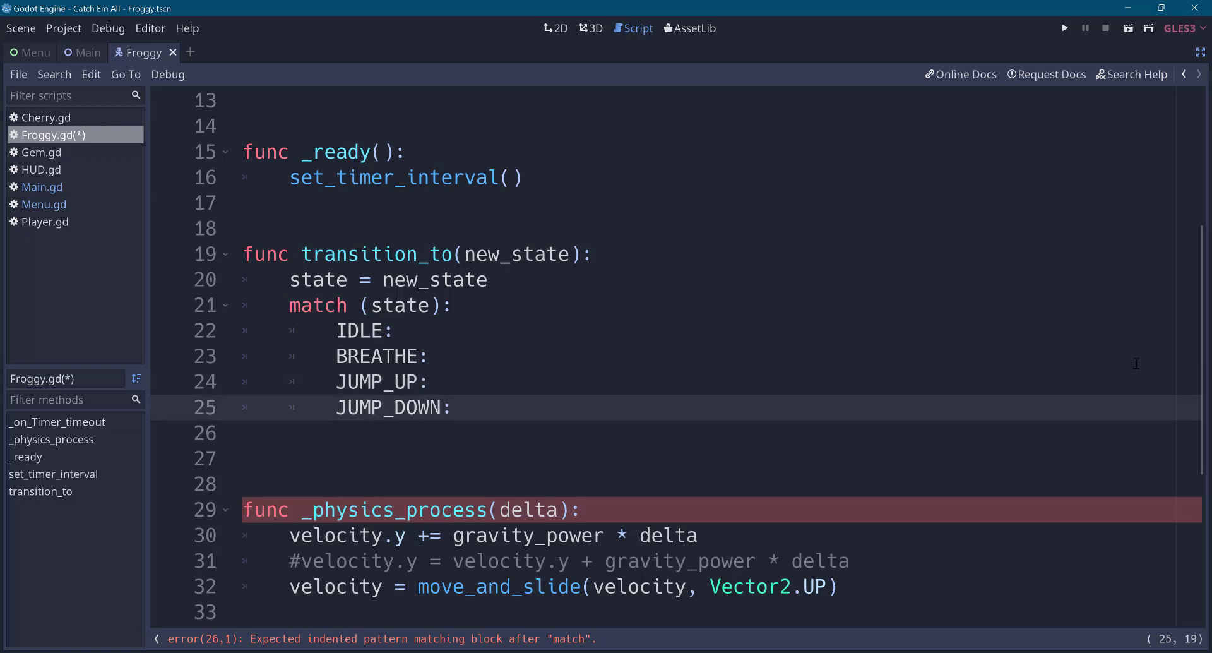
pyautogui.press('Up')
pyautogui.press('Up')
pyautogui.press('Up')
pyautogui.press('Return')
# Add new_anim = "idle" under IDLE and paste a copy edited to "breathe" under BREATHE.
pyautogui.press('capslock')
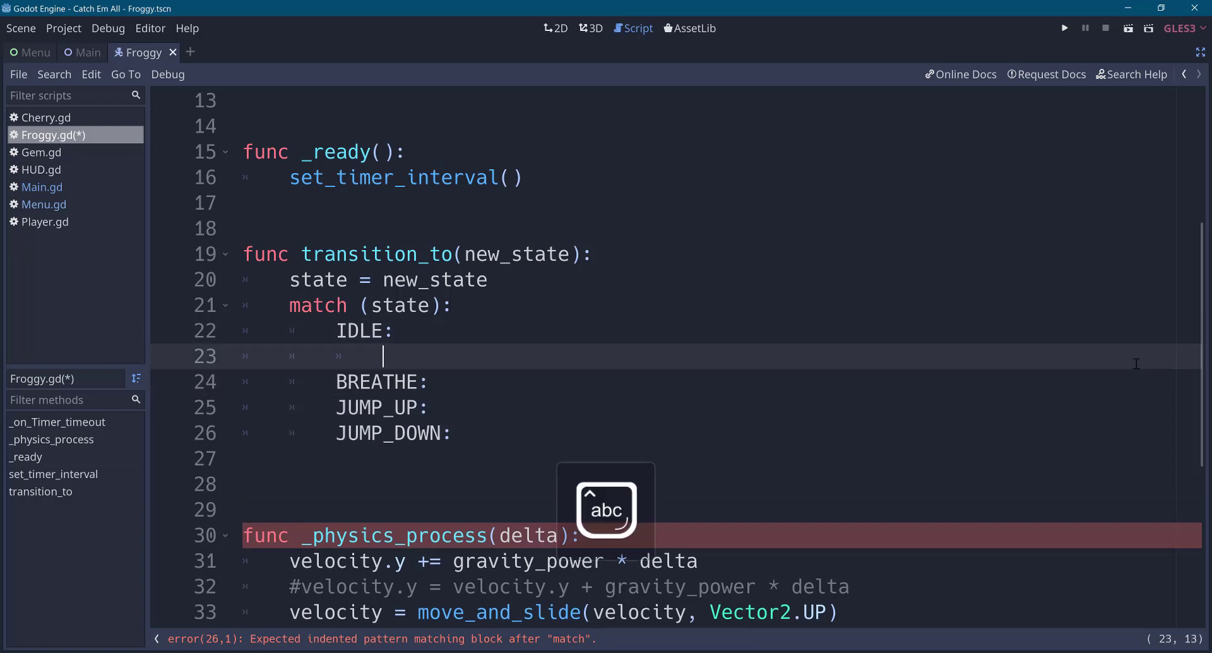
pyautogui.write('new')
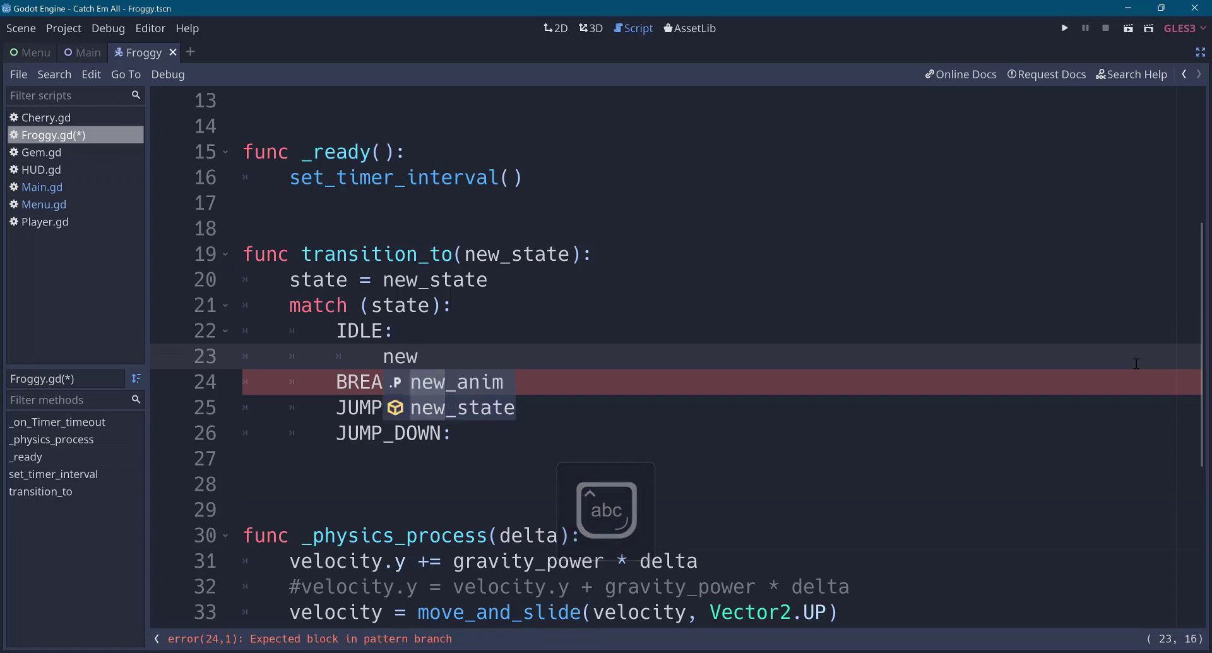
pyautogui.press('Return')
pyautogui.write('= "i')
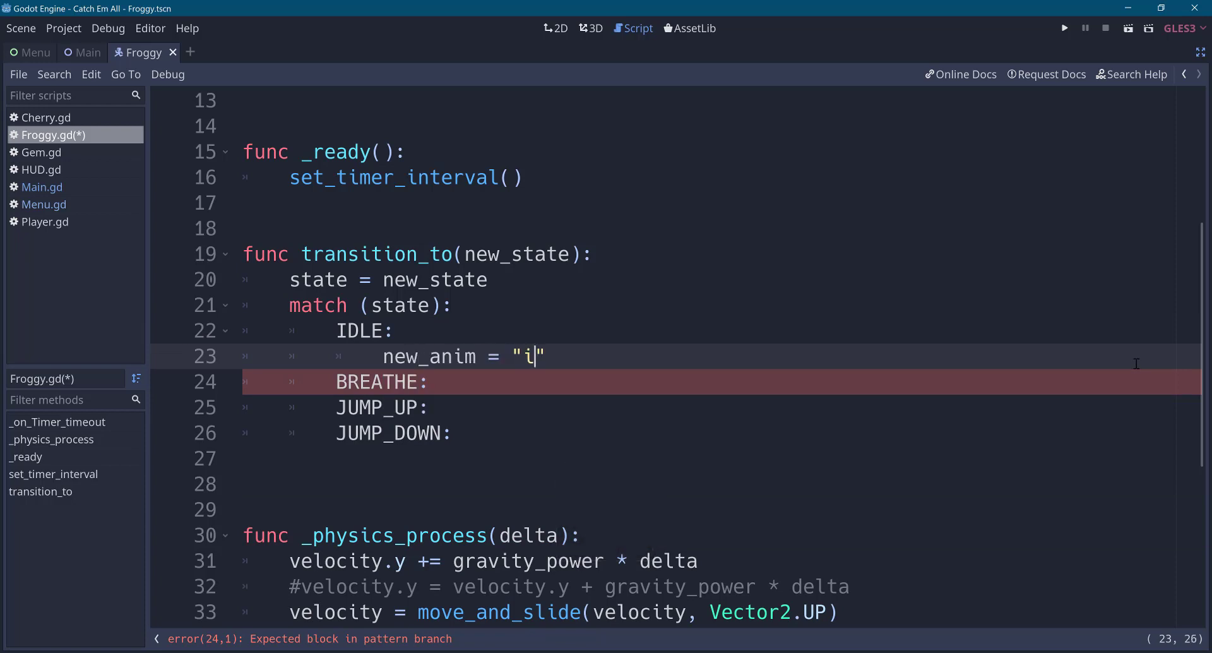
pyautogui.write('dle')
pyautogui.hotkey('shift', 'End')
pyautogui.hotkey('ctrl', 'c')
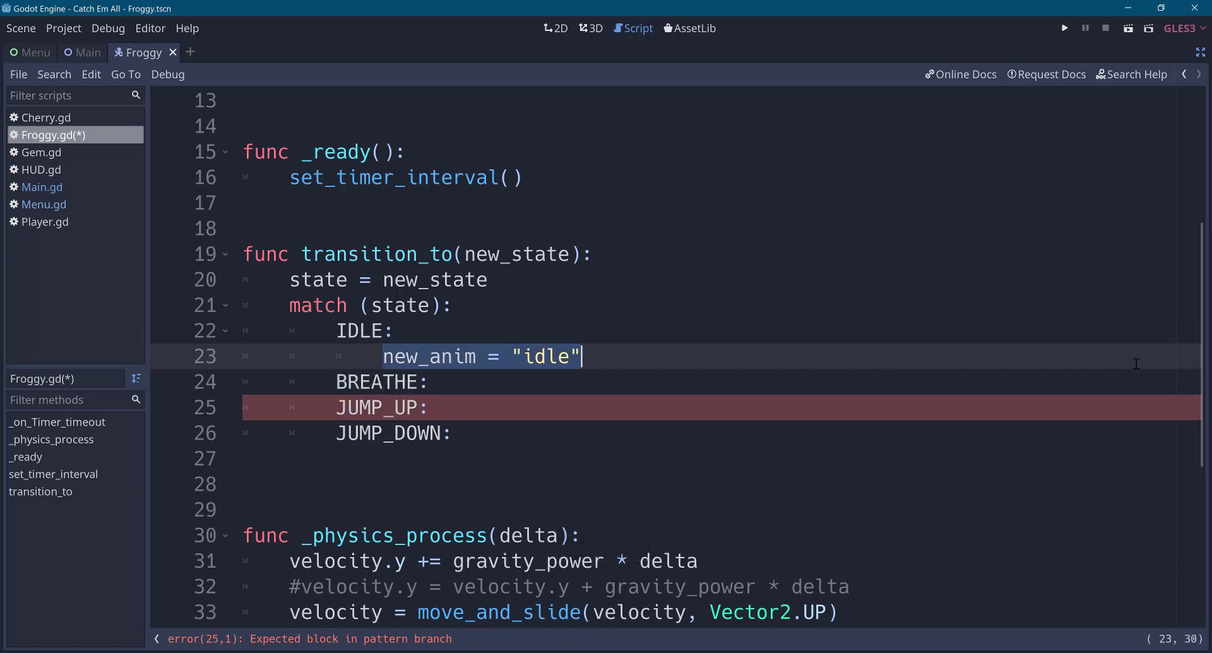
pyautogui.press('Down')
pyautogui.press('Return')
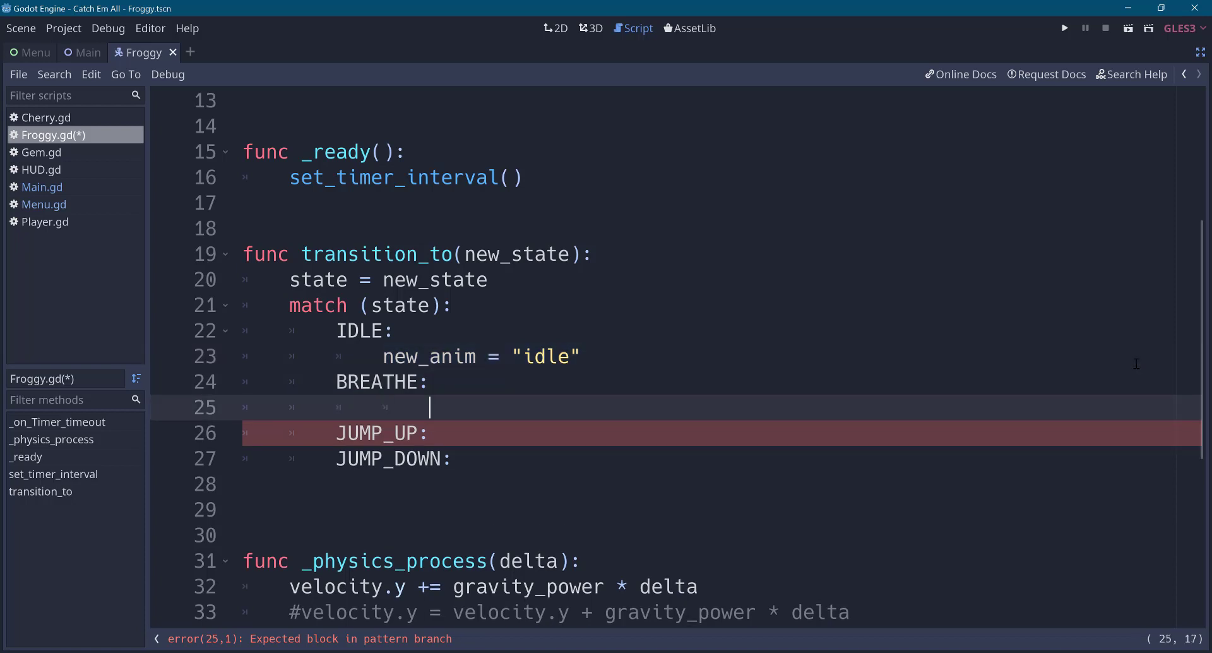
pyautogui.hotkey('ctrl', 'v')
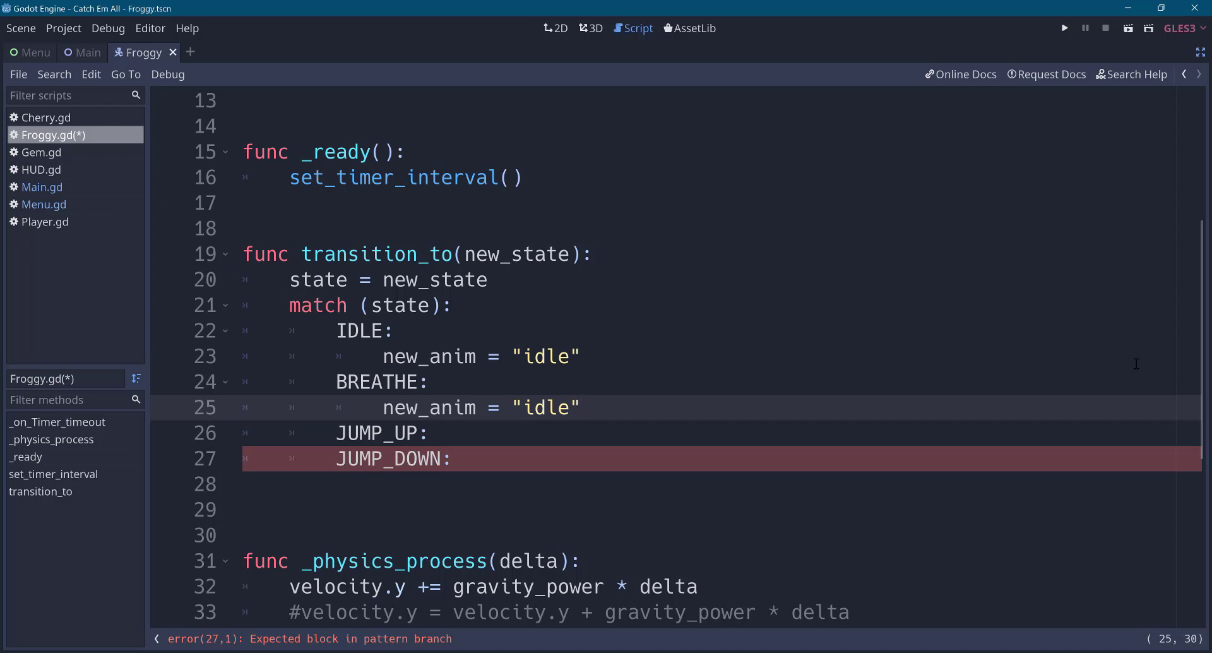
pyautogui.press('Down')
pyautogui.press('Up')
pyautogui.press('Left')
pyautogui.hotkey('ctrl', 'shift', 'Left')
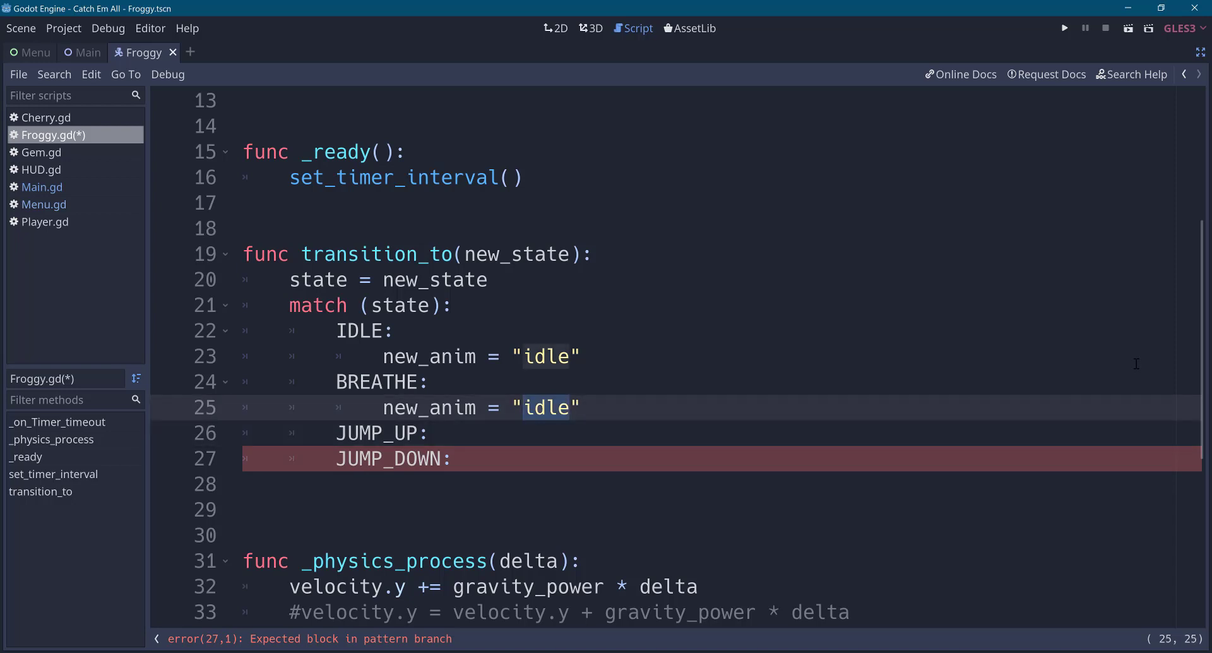
pyautogui.write('breatge')
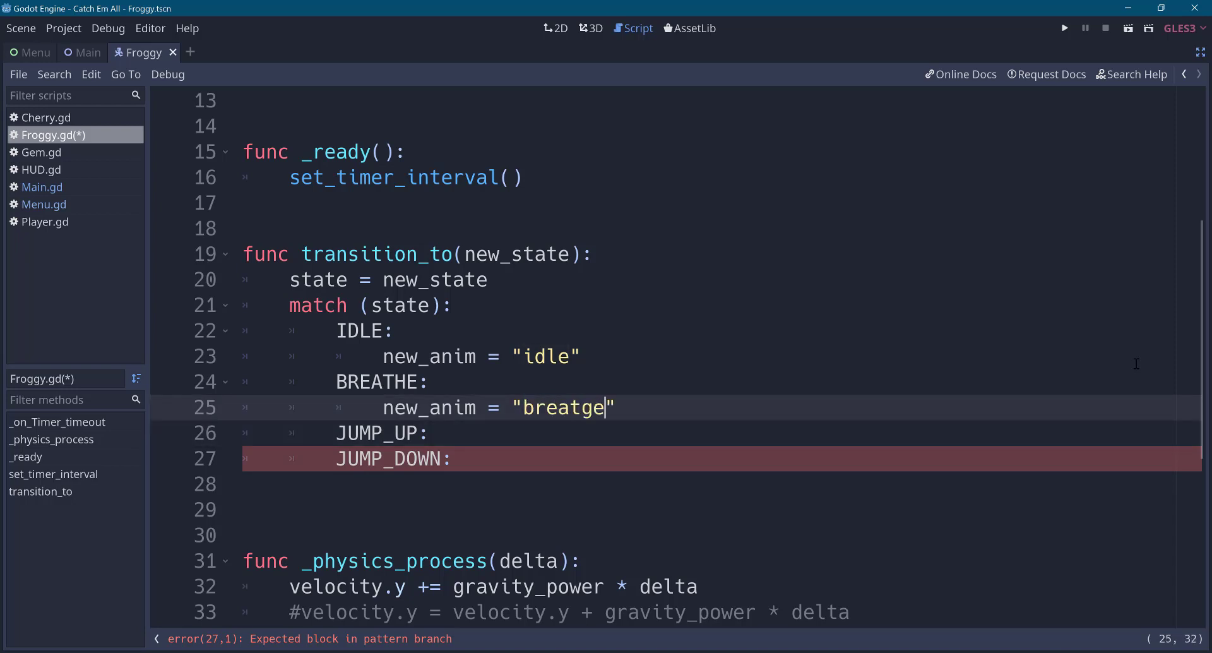
pyautogui.press('BackSpace')
pyautogui.press('BackSpace')
pyautogui.write('he')
# Add new_anim = "jump_up" under JUMP_UP and new_anim = "jump_down" under JUMP_DOWN.
pyautogui.press('Down')
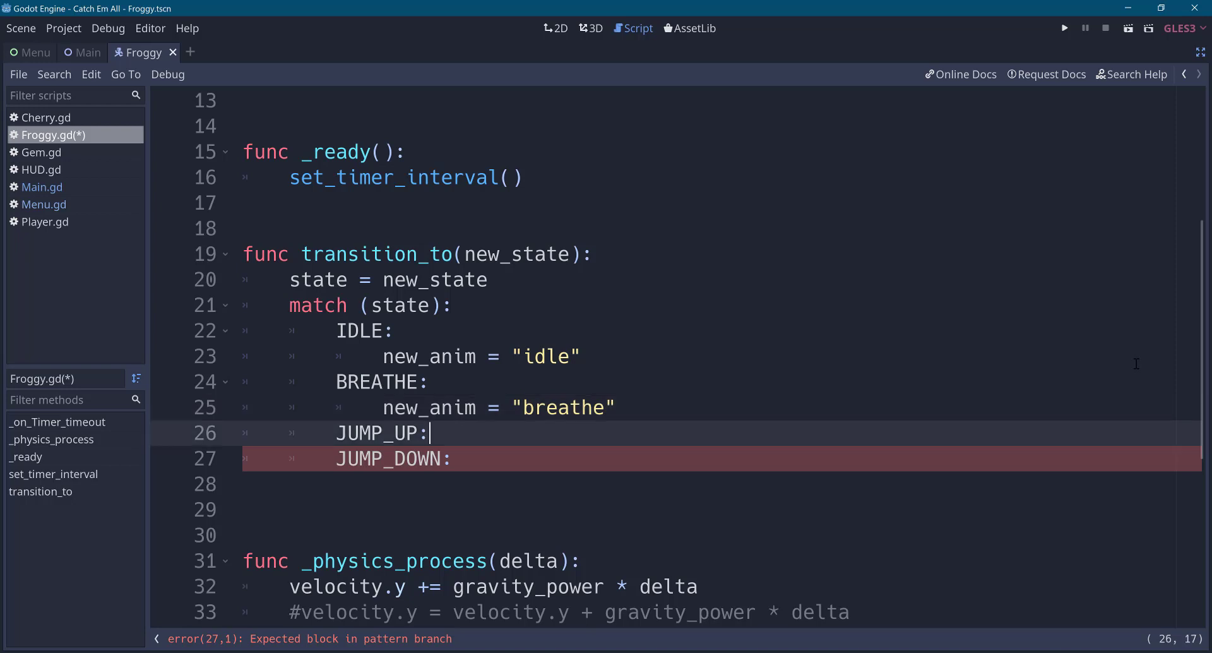
pyautogui.press('Return')
pyautogui.hotkey('ctrl', 'v')
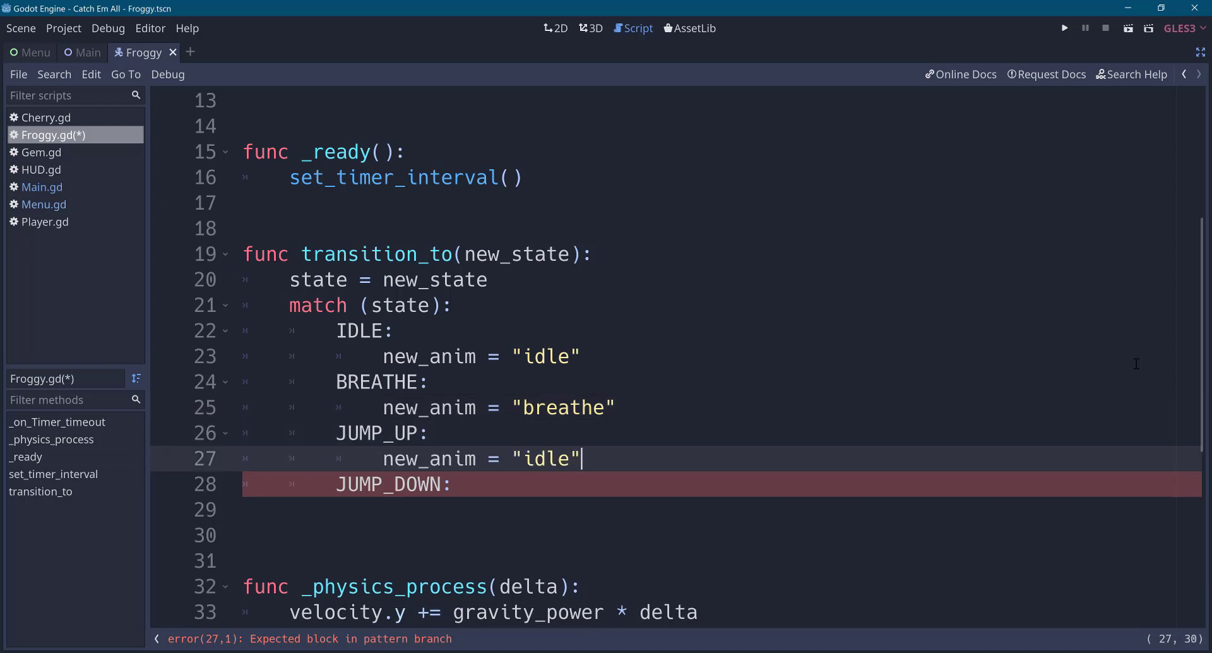
pyautogui.press('Left')
pyautogui.press('Left')
pyautogui.press('Left')
pyautogui.write('jum')
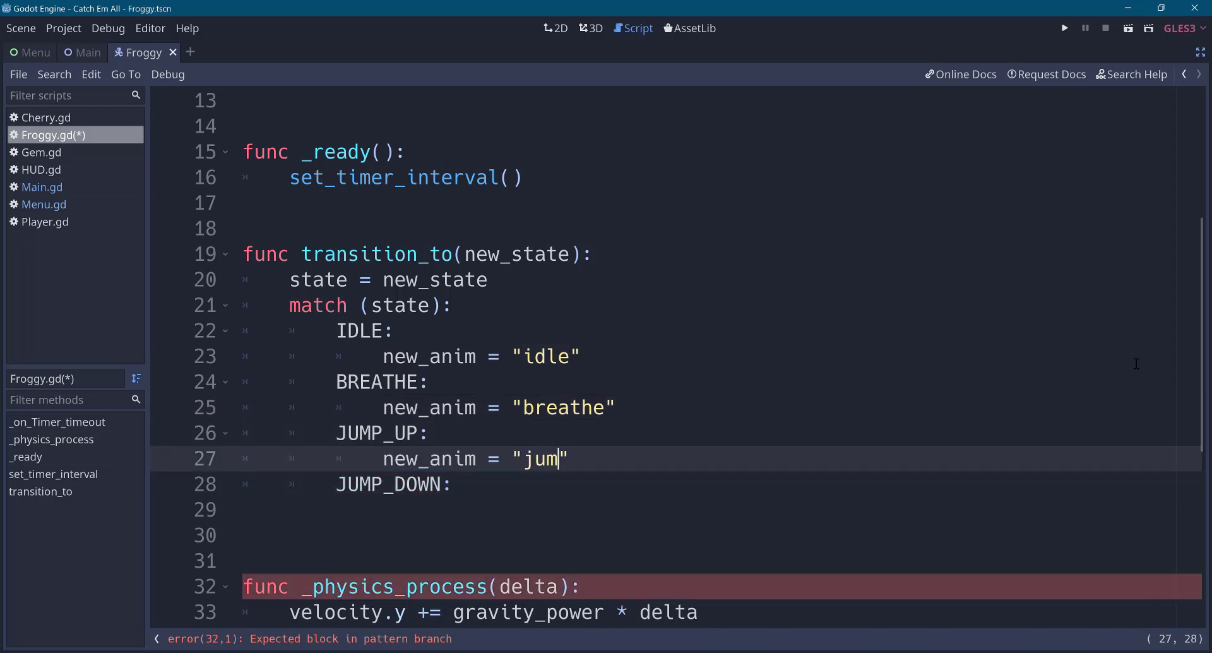
pyautogui.write('p_y')
pyautogui.press('BackSpace')
pyautogui.write('up')
pyautogui.hotkey('shift', 'Home')
pyautogui.hotkey('ctrl', 'c')
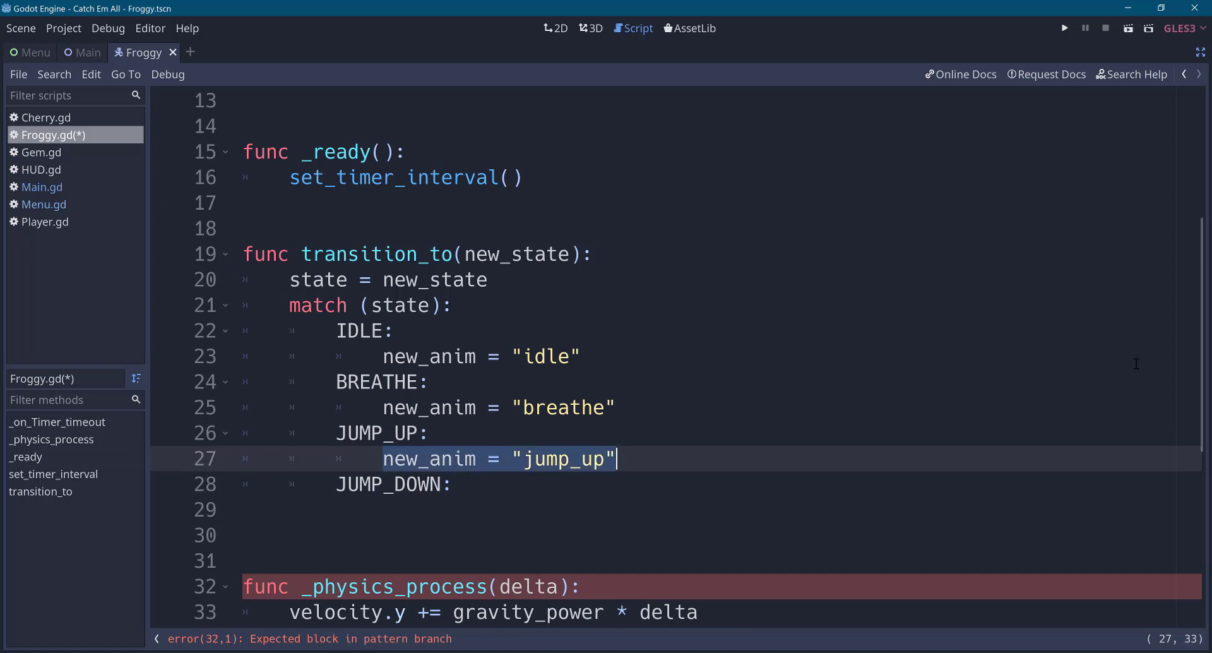
pyautogui.press('Down')
pyautogui.press('End')
pyautogui.press('Return')
pyautogui.hotkey('ctrl', 'v')
pyautogui.press('BackSpace')
pyautogui.press('BackSpace')
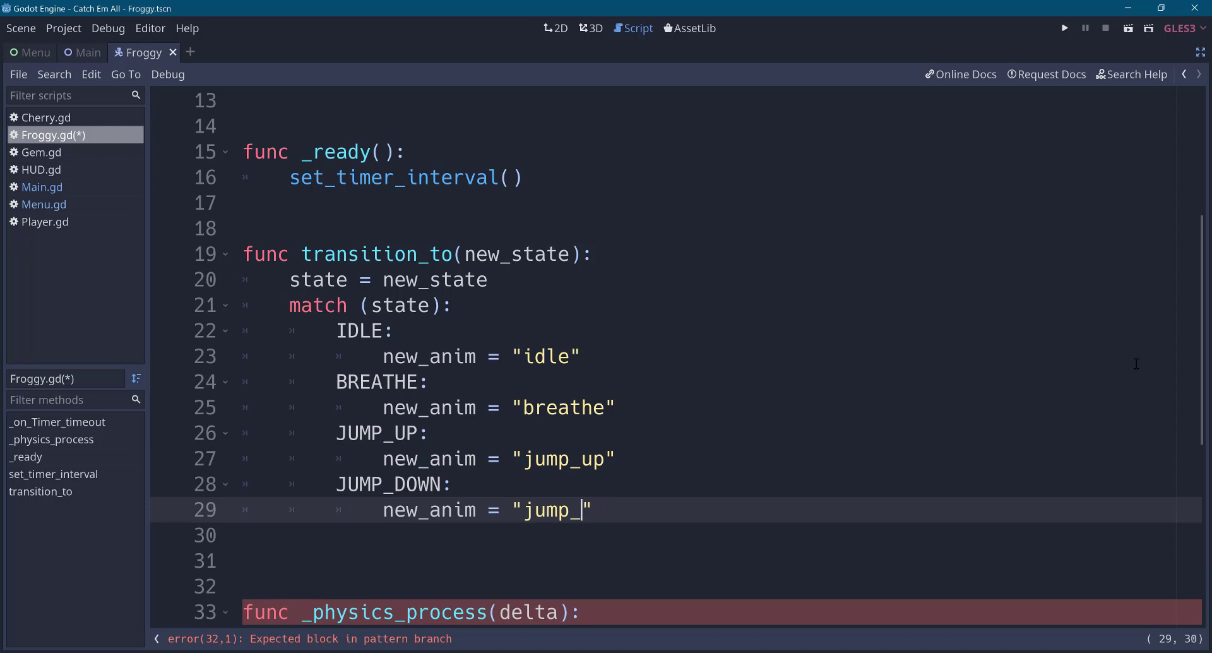
pyautogui.write('sown')
pyautogui.press('BackSpace')
pyautogui.press('BackSpace')
pyautogui.press('BackSpace')
# Tidy the jump_down string and save Froggy.gd.
pyautogui.press('BackSpace')
pyautogui.write('d')
pyautogui.write('own')
pyautogui.press('Down')
pyautogui.press('Down')
pyautogui.press('BackSpace')
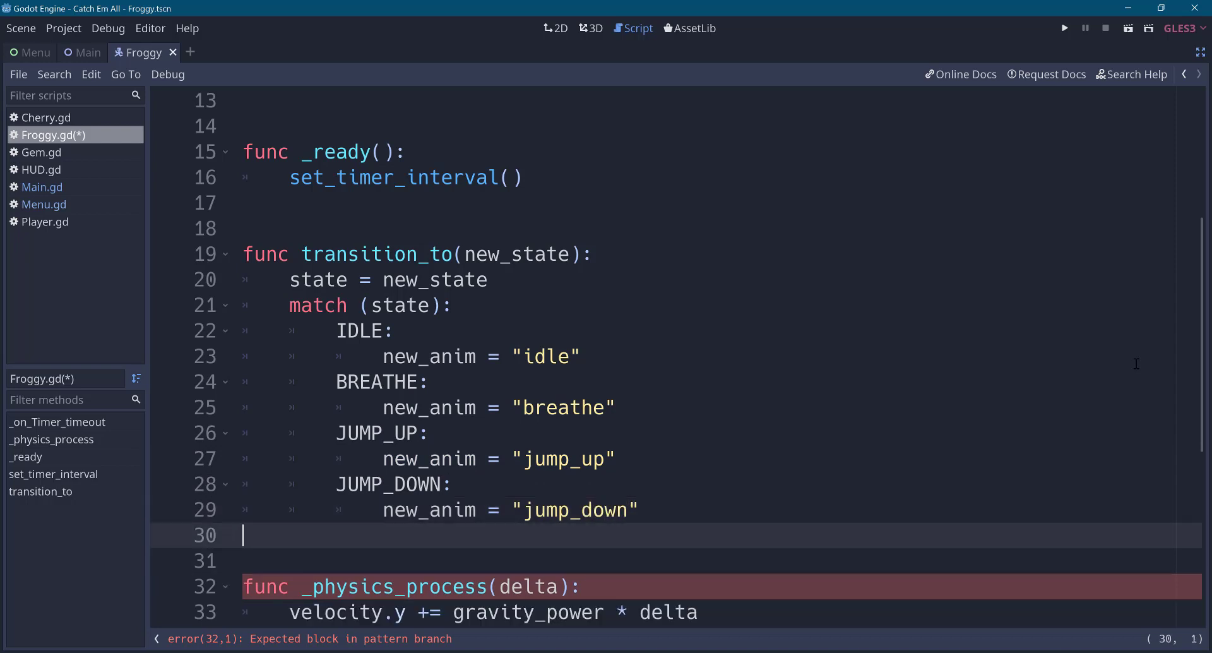
pyautogui.press('Up')
pyautogui.press('Up')
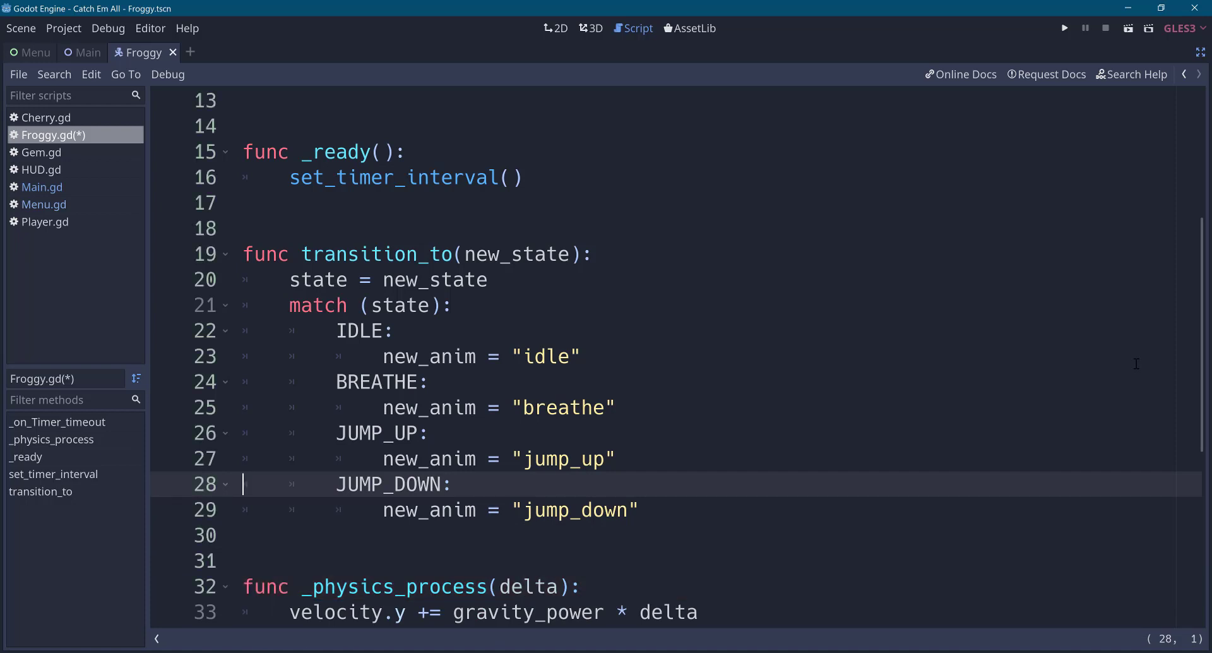
pyautogui.press('Up')
pyautogui.press('Up')
pyautogui.hotkey('ctrl', 's')
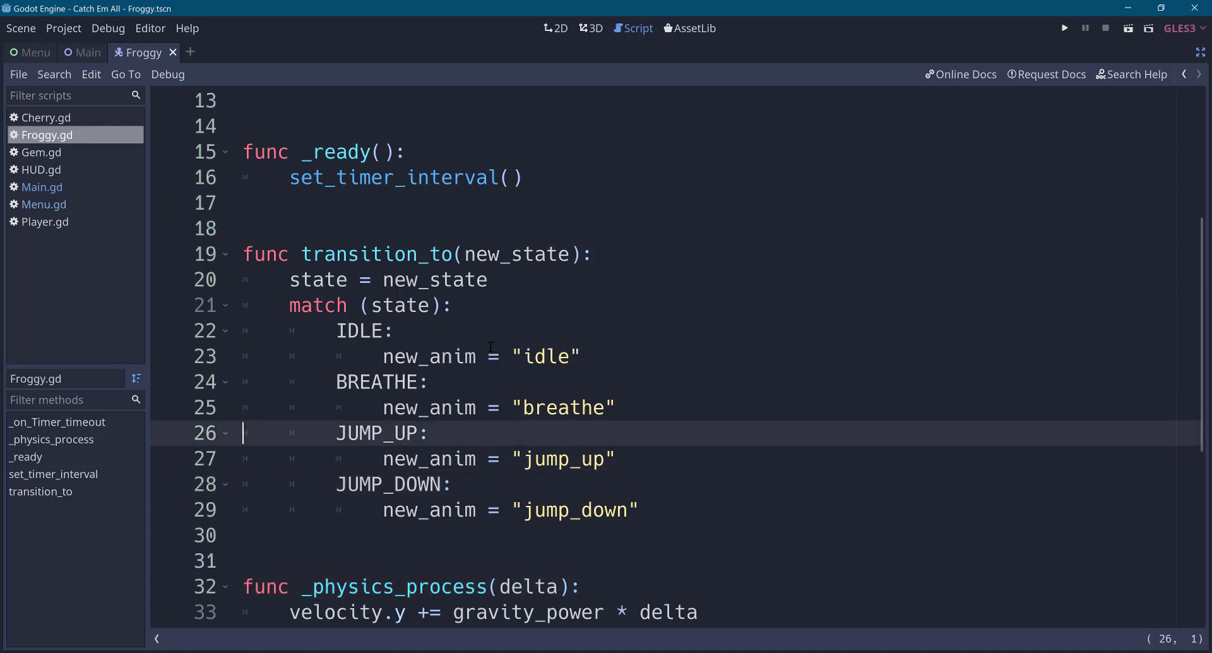
pyautogui.doubleClick(549, 353)
pyautogui.click(566, 409)
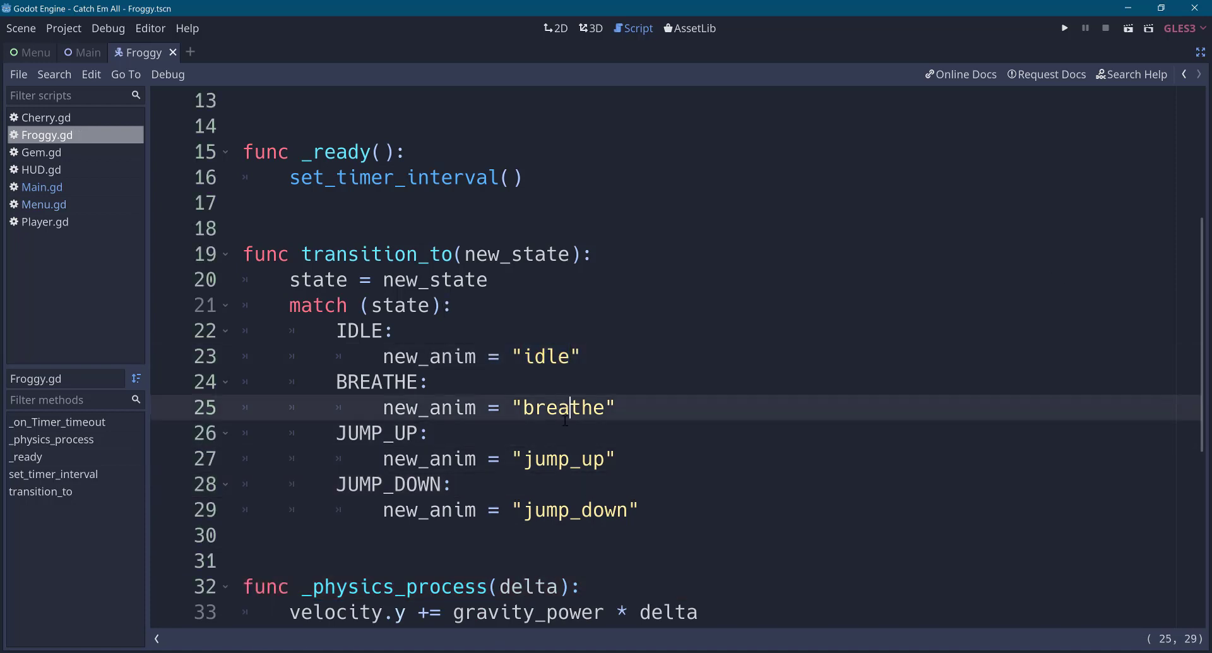
pyautogui.doubleClick(563, 459)
pyautogui.hotkey('ctrl', 'shift', 'F11')
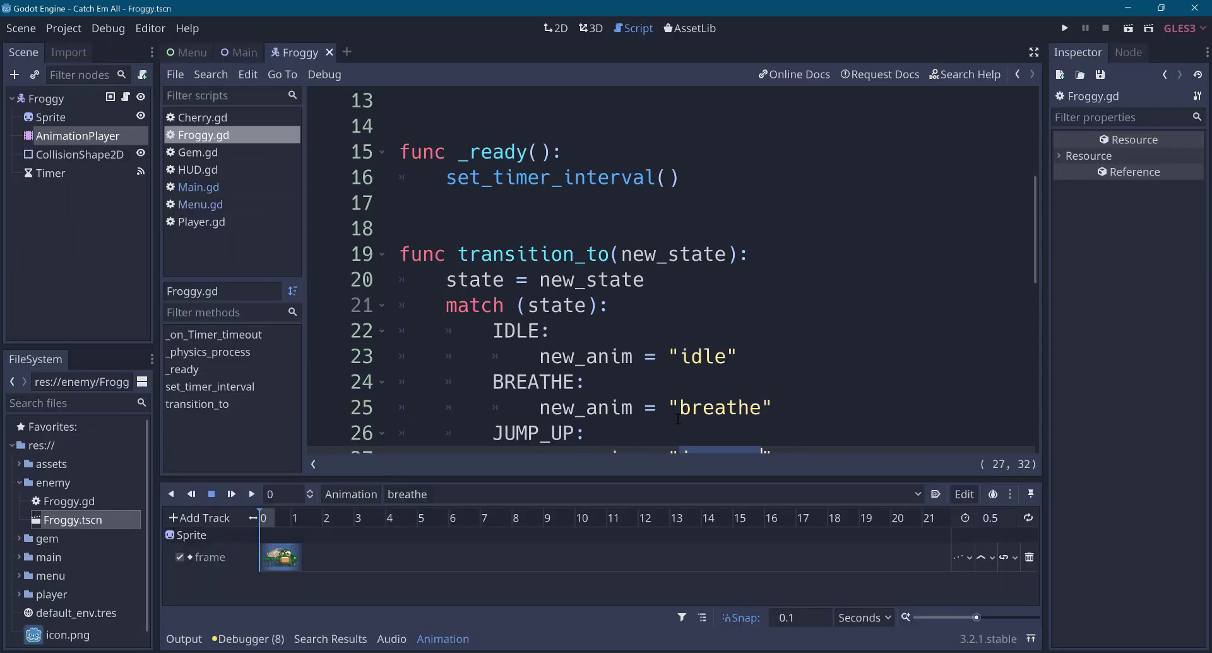
pyautogui.click(444, 494)
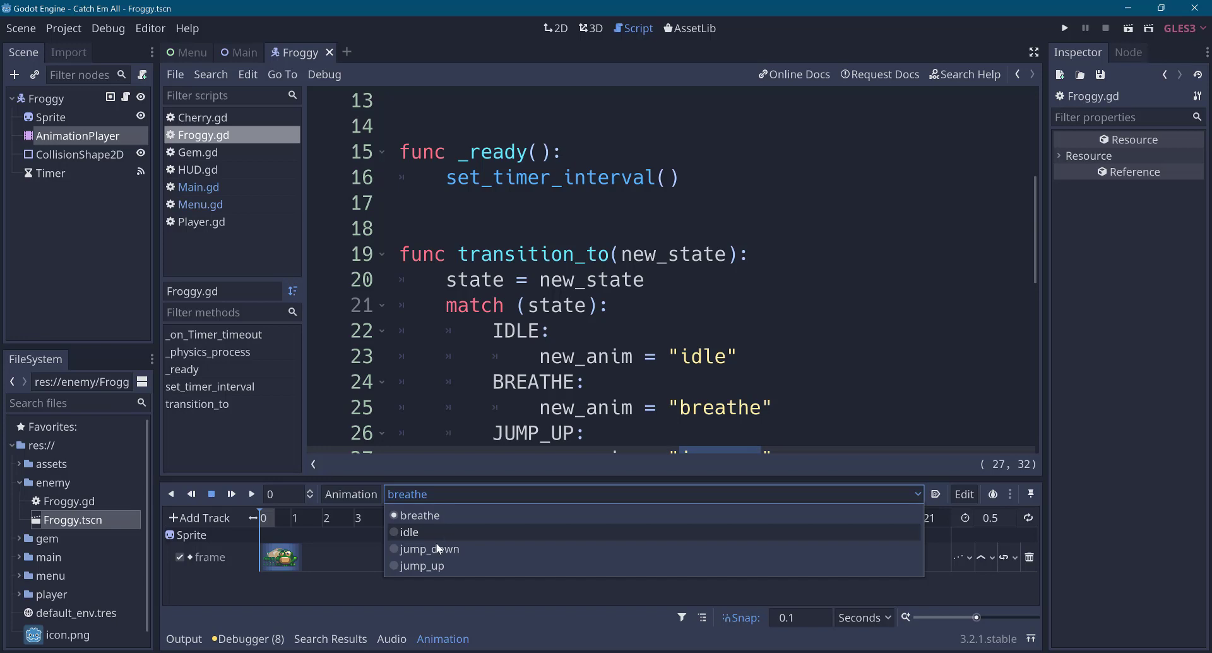
pyautogui.click(676, 313)
pyautogui.scroll(-1, 676, 312)
pyautogui.click(709, 305)
pyautogui.scroll(-1, 709, 283)
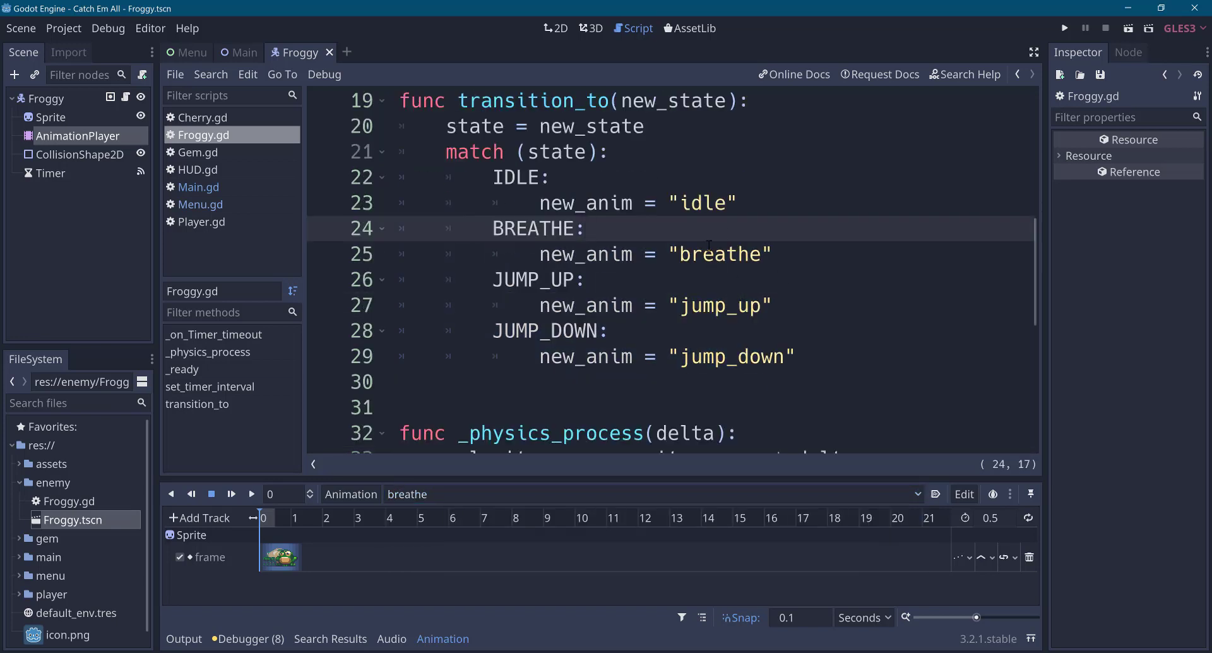
pyautogui.click(709, 253)
pyautogui.doubleClick(709, 254)
pyautogui.doubleClick(703, 203)
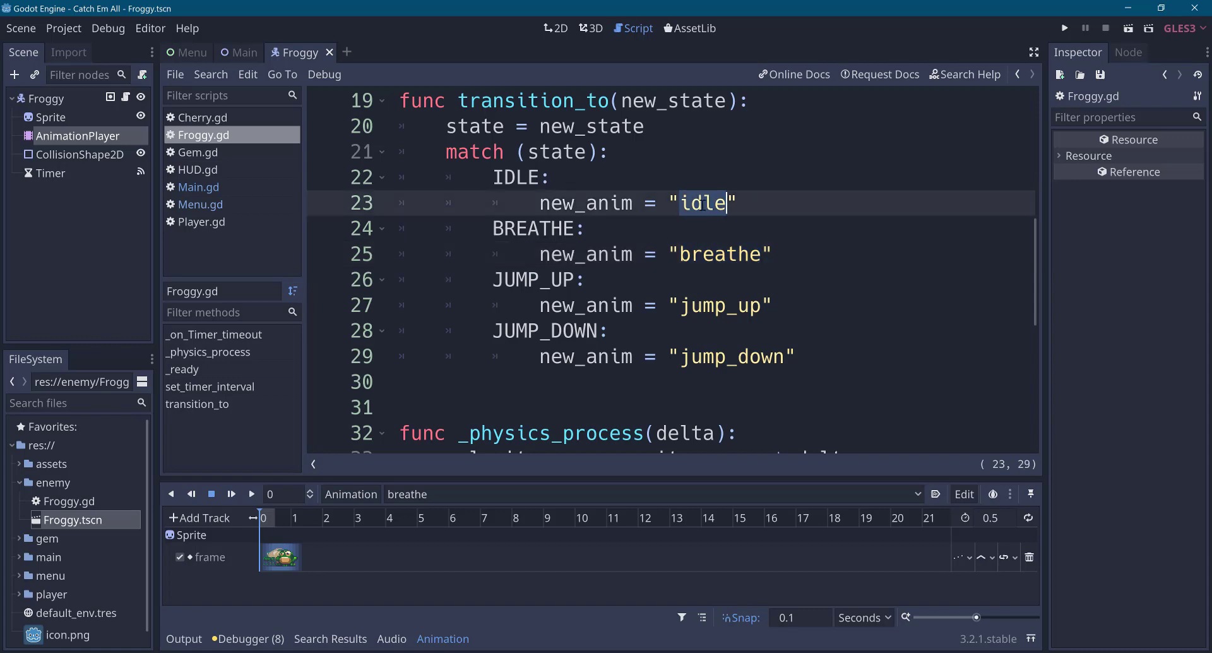
pyautogui.doubleClick(714, 308)
pyautogui.doubleClick(713, 356)
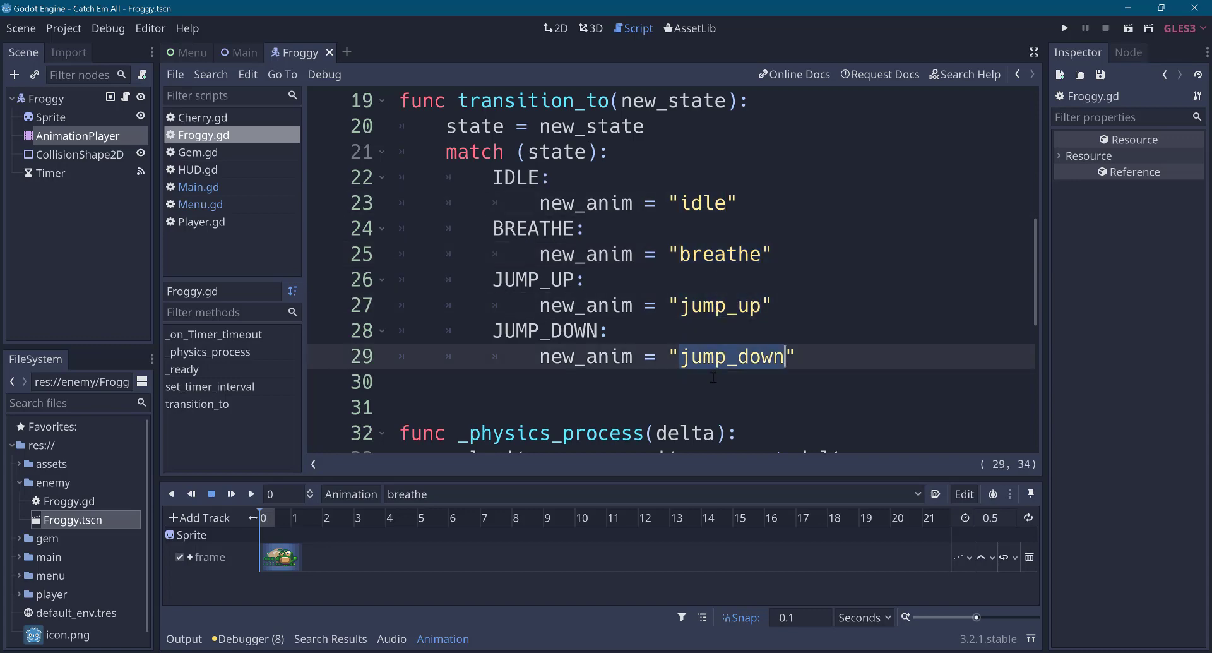
pyautogui.click(684, 404)
pyautogui.hotkey('ctrl', 'shift', 'F11')
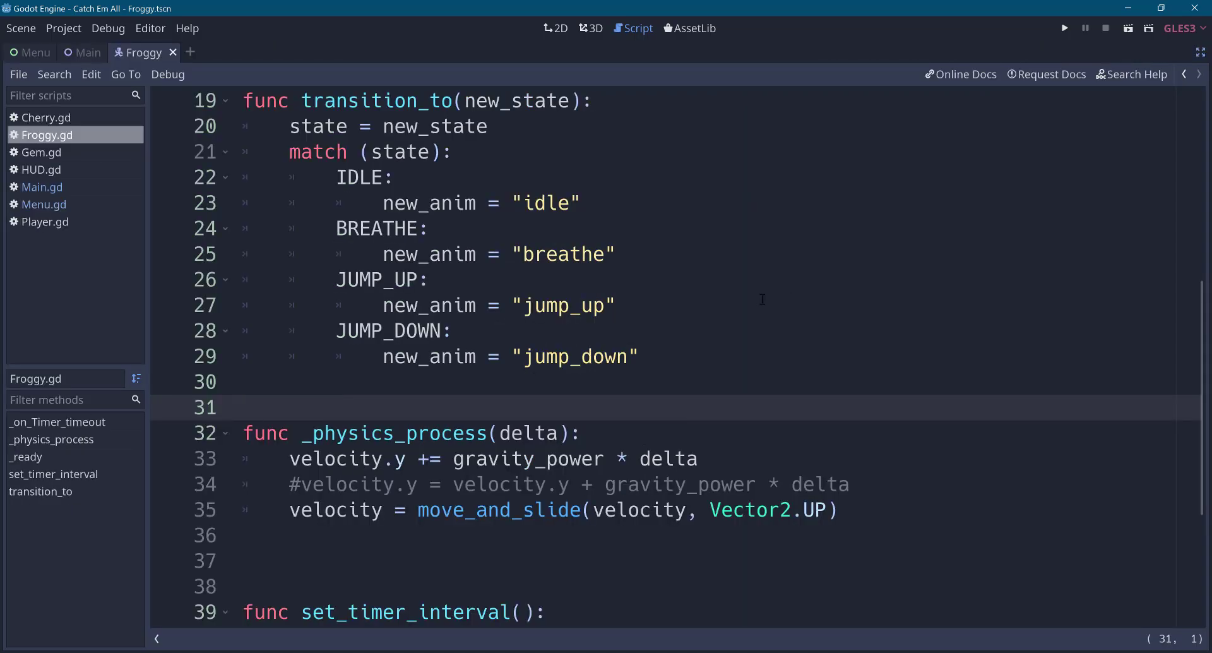
# Scroll up and highlight the new_anim variable declaration.
pyautogui.scroll(3, 604, 402)
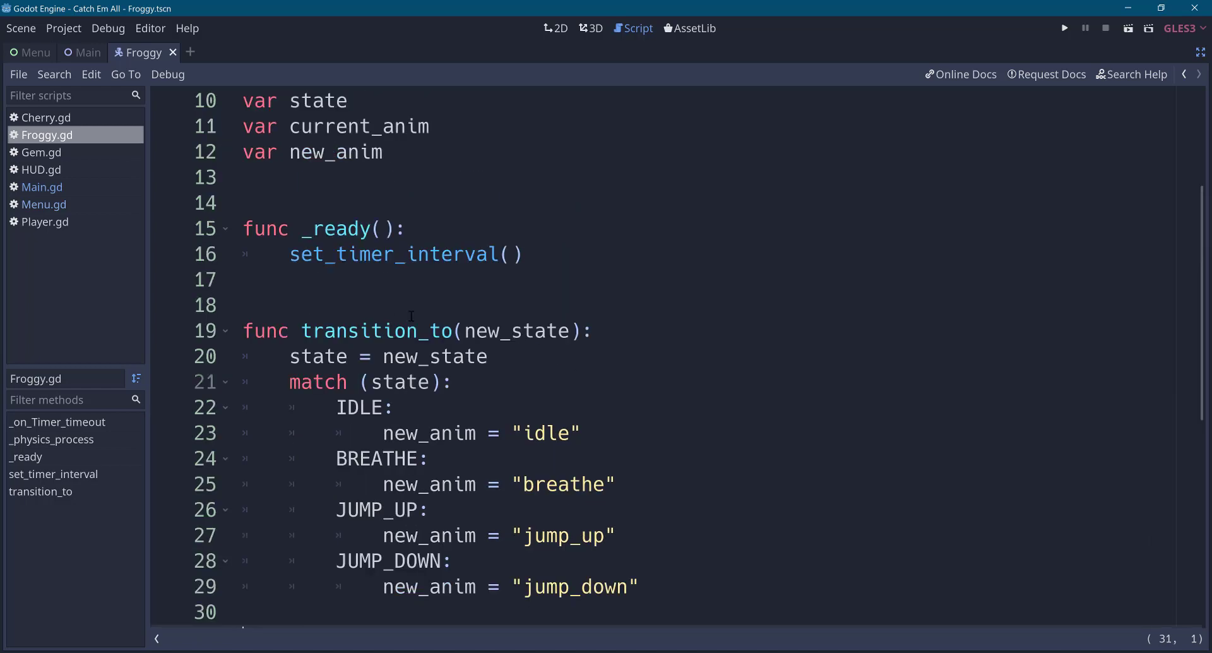
pyautogui.scroll(-2, 412, 316)
pyautogui.scroll(1, 429, 335)
pyautogui.scroll(3, 371, 259)
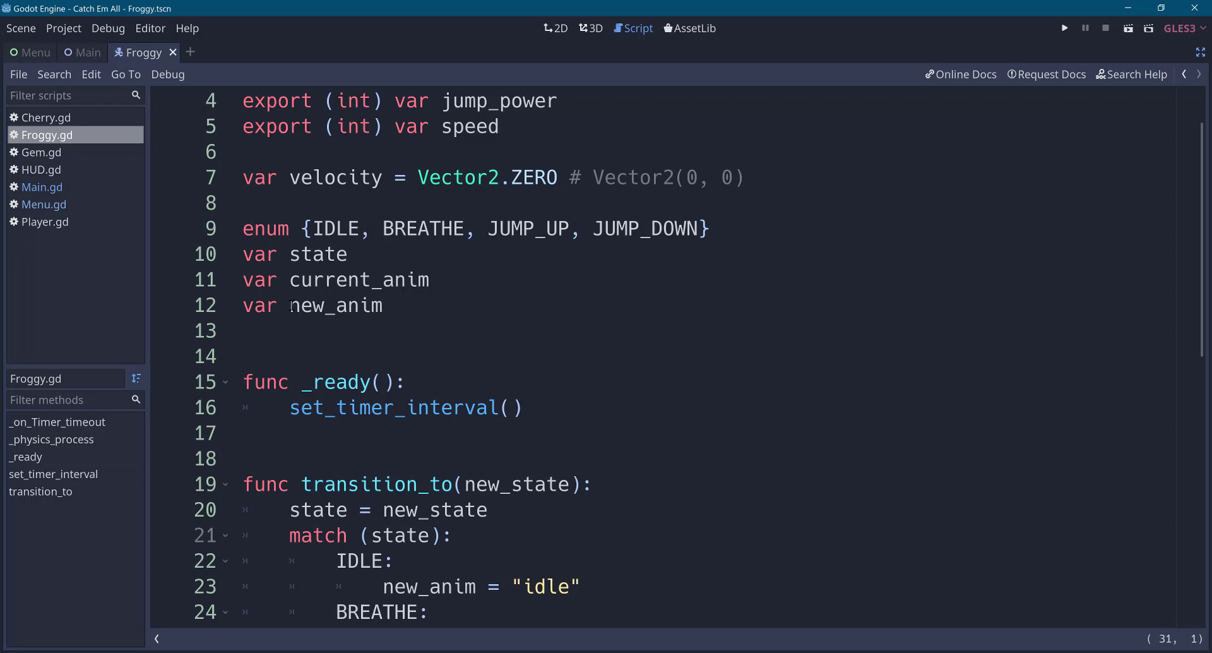
pyautogui.moveTo(290, 306); pyautogui.dragTo(407, 314)
# Insert blank lines just above func _physics_process.
pyautogui.scroll(-2, 499, 342)
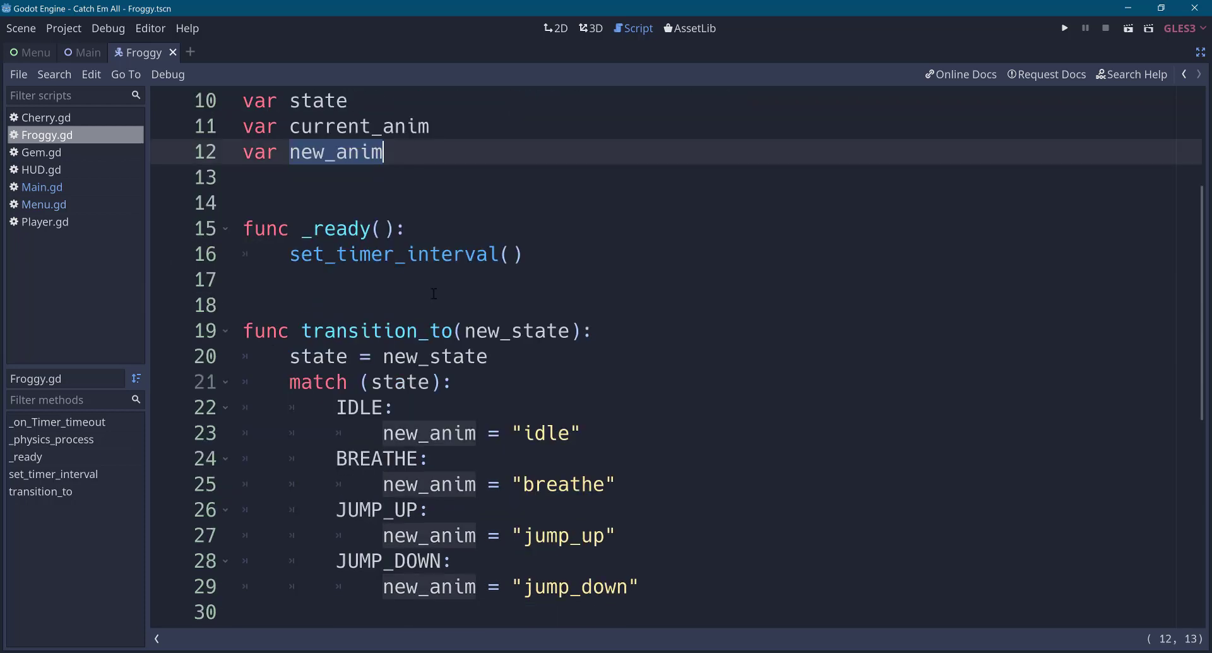
pyautogui.scroll(-5, 408, 409)
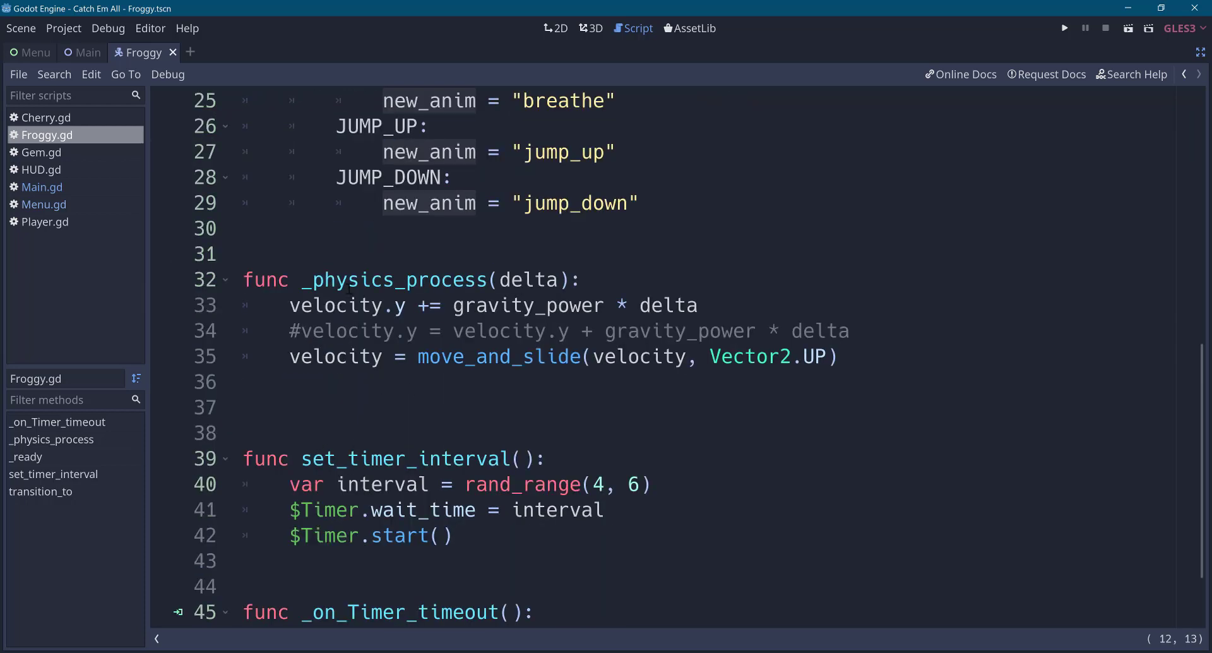
pyautogui.click(349, 284)
pyautogui.press('Home')
pyautogui.press('Return')
pyautogui.press('Return')
# Create a new _process(delta) function in the blank space above _physics_process.
pyautogui.press('Return')
pyautogui.press('Return')
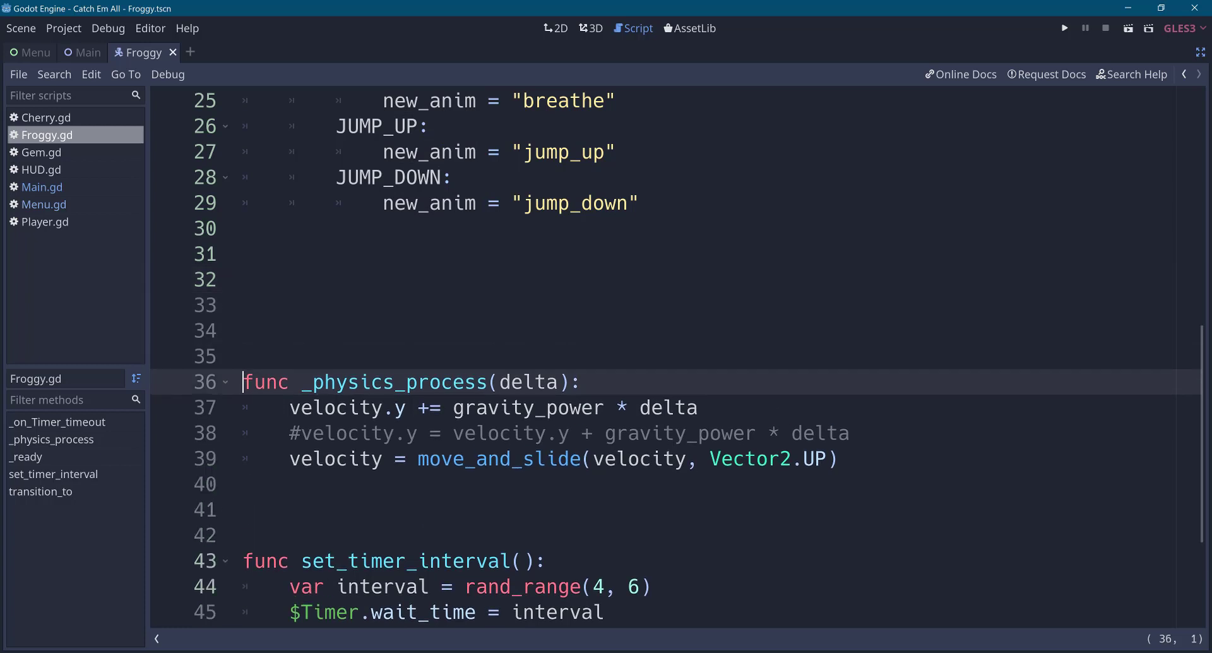
pyautogui.click(243, 305)
pyautogui.press('Return')
pyautogui.press('Up')
pyautogui.press('Up')
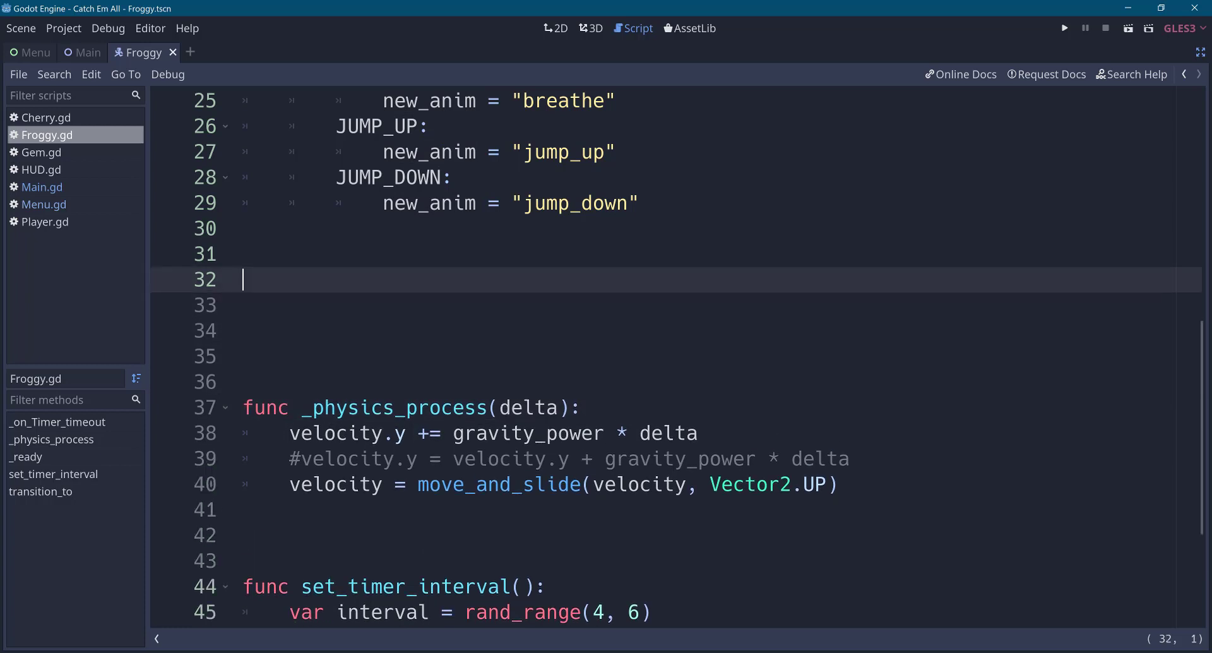
pyautogui.write('func ')
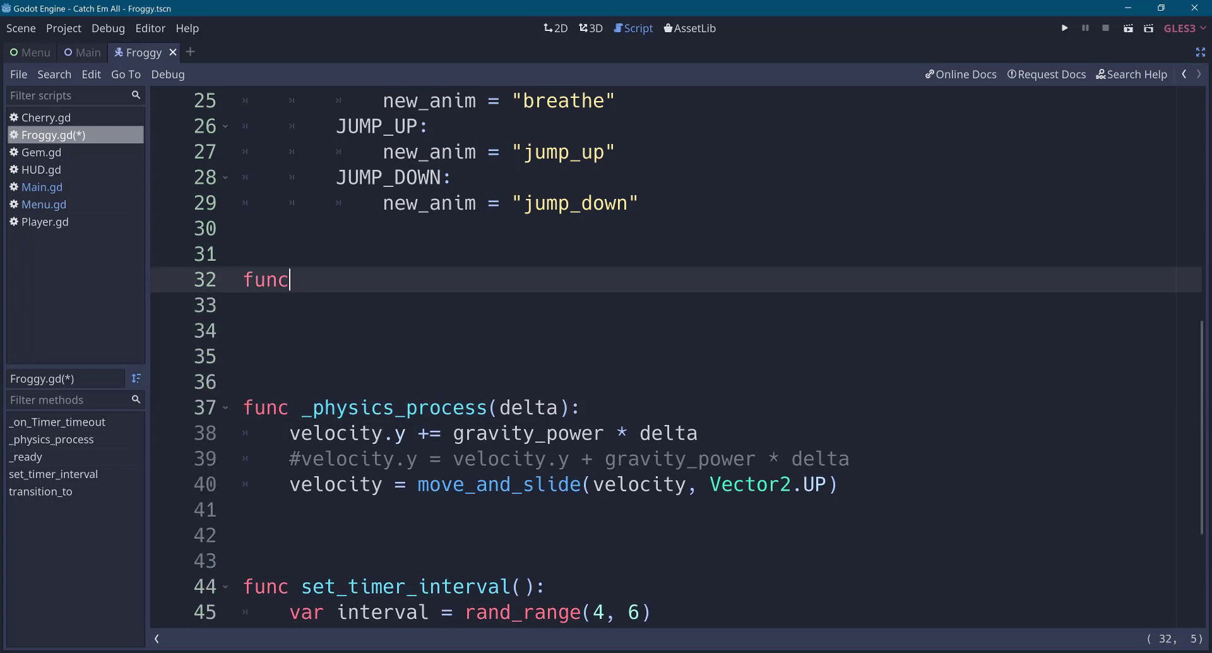
pyautogui.write('_pro')
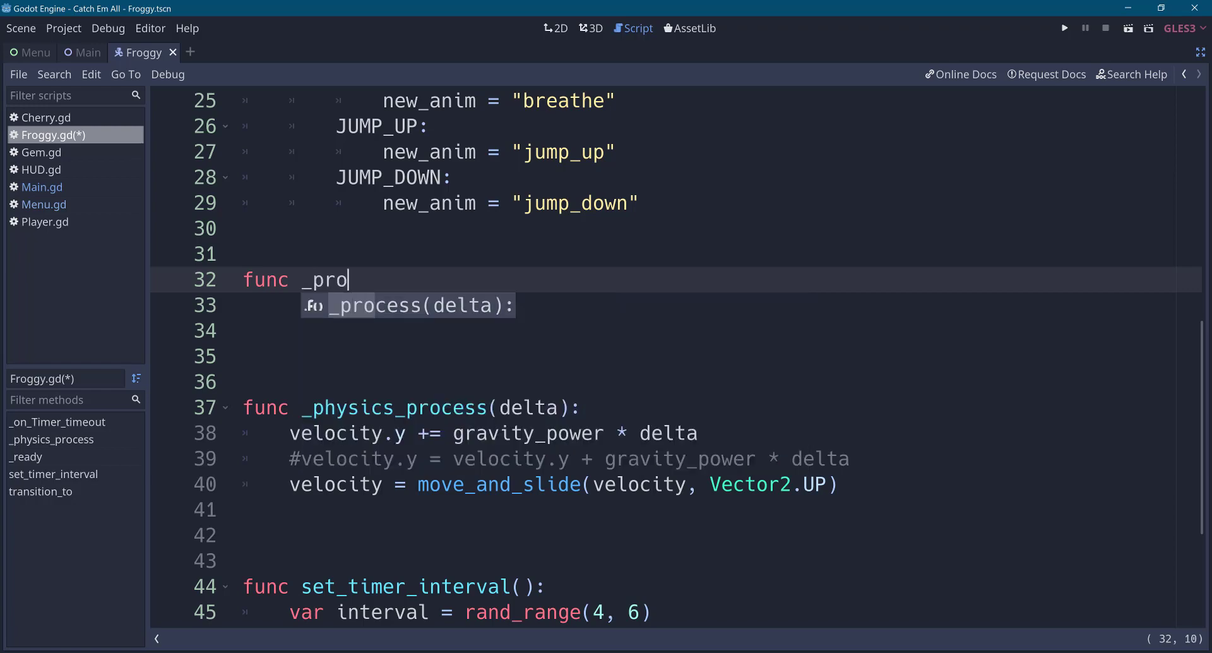
pyautogui.press('Return')
pyautogui.press('Return')
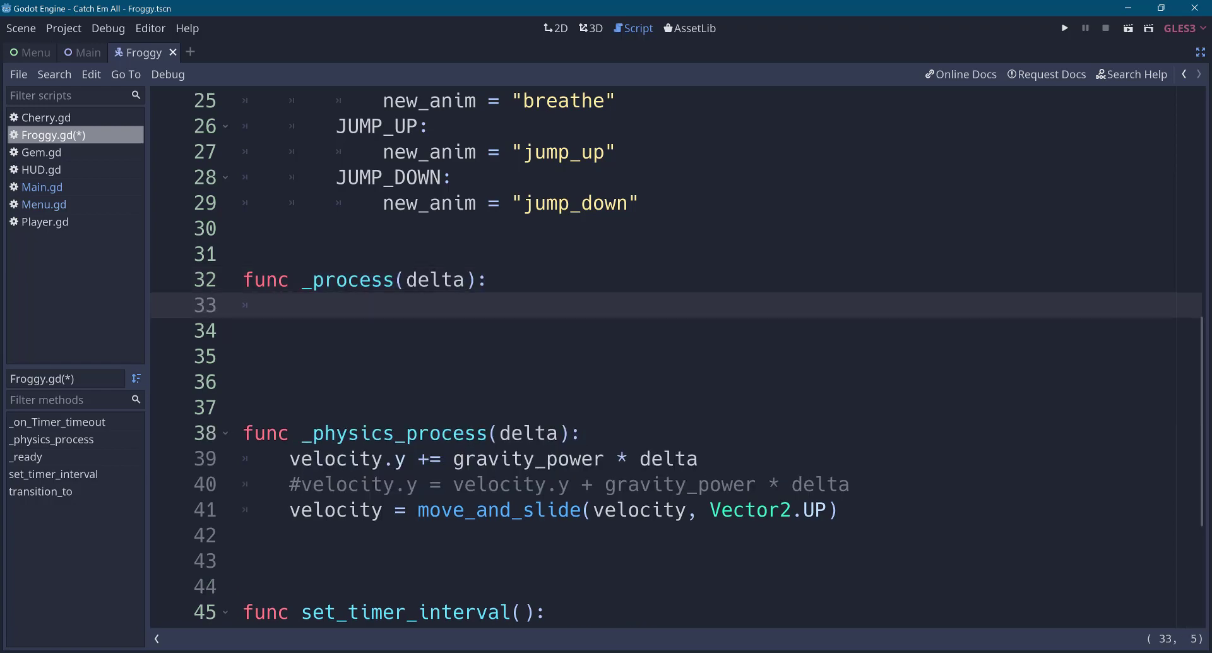
# Add 'if new_anim != current_anim:' with 'current_anim = new_anim' inside it.
pyautogui.write('if')
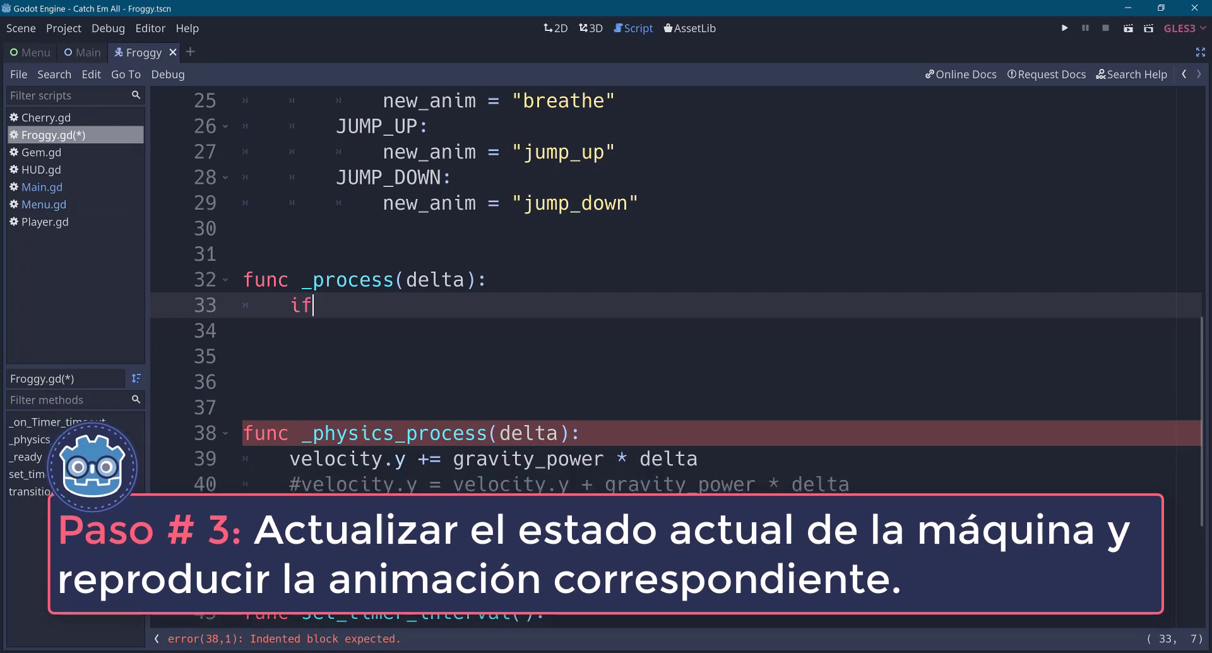
pyautogui.write(' new')
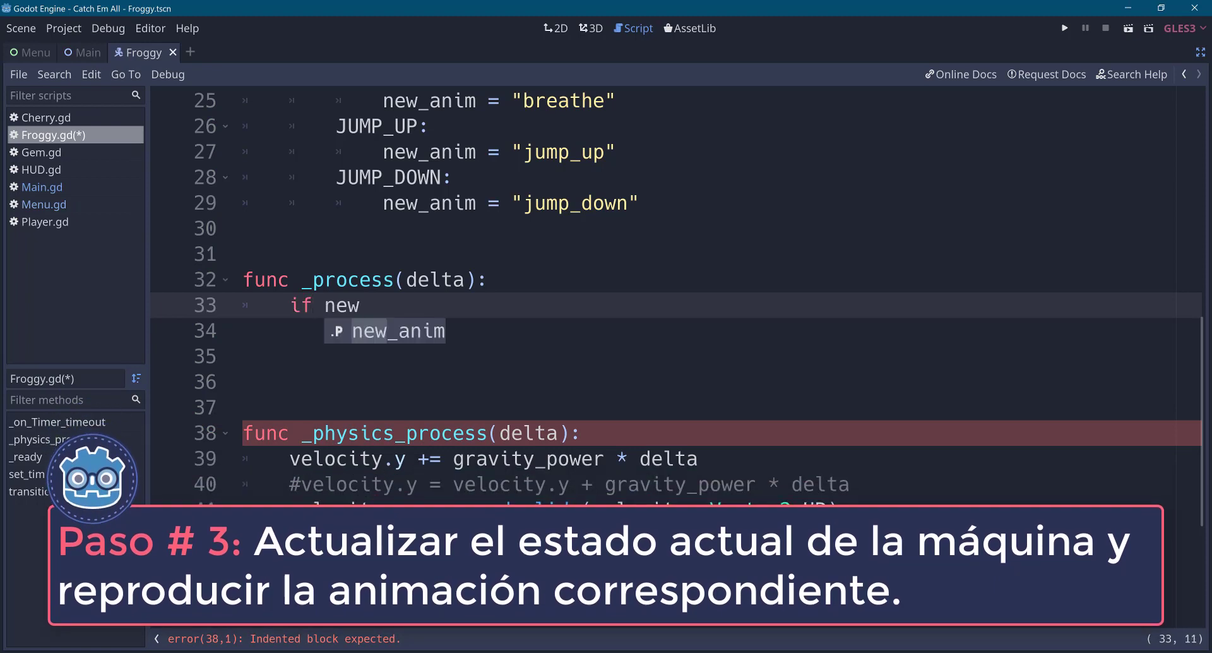
pyautogui.press('Return')
pyautogui.write('!=')
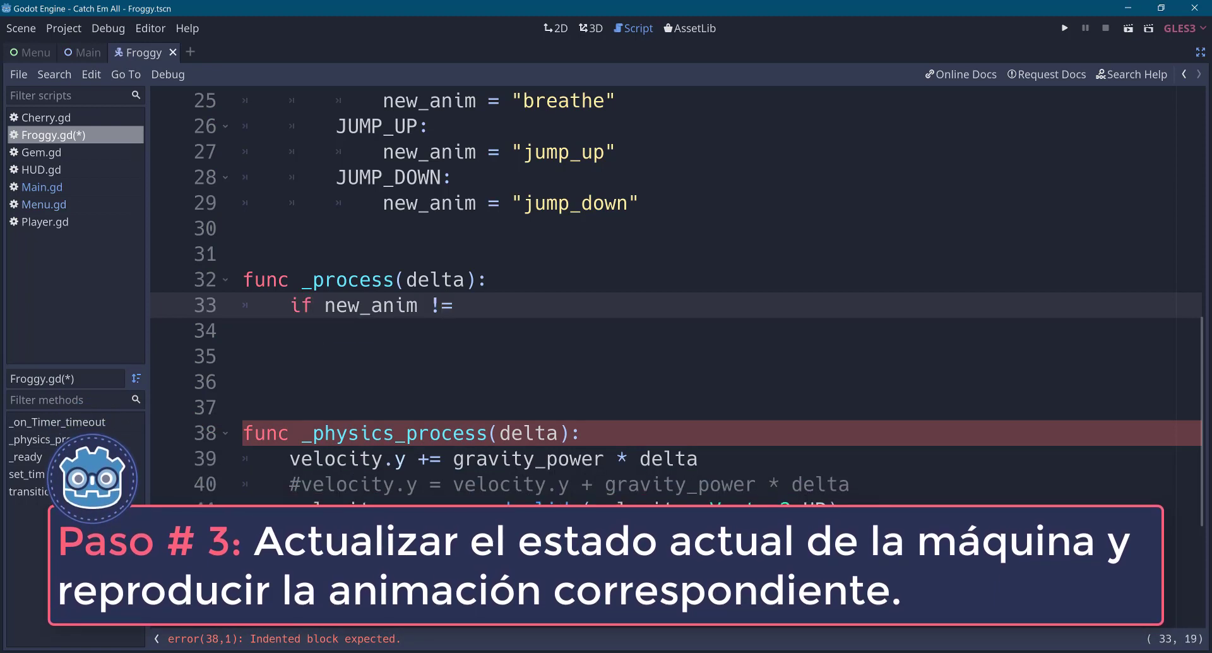
pyautogui.write(' curre')
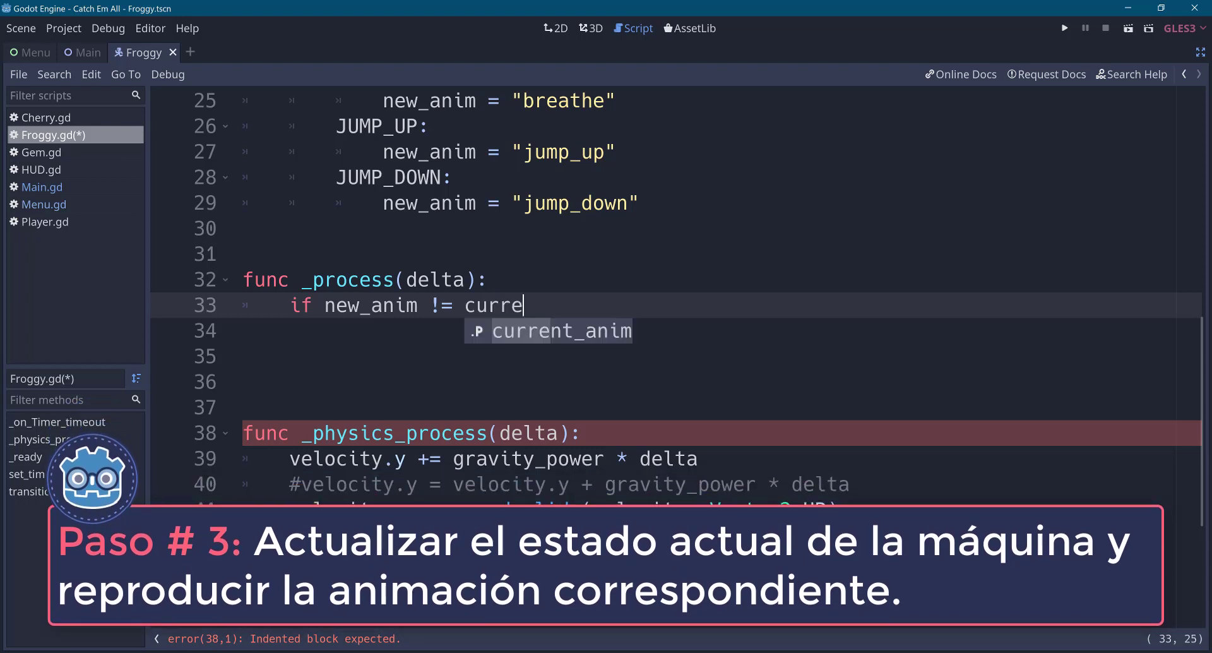
pyautogui.press('Return')
pyautogui.write(':')
pyautogui.press('Return')
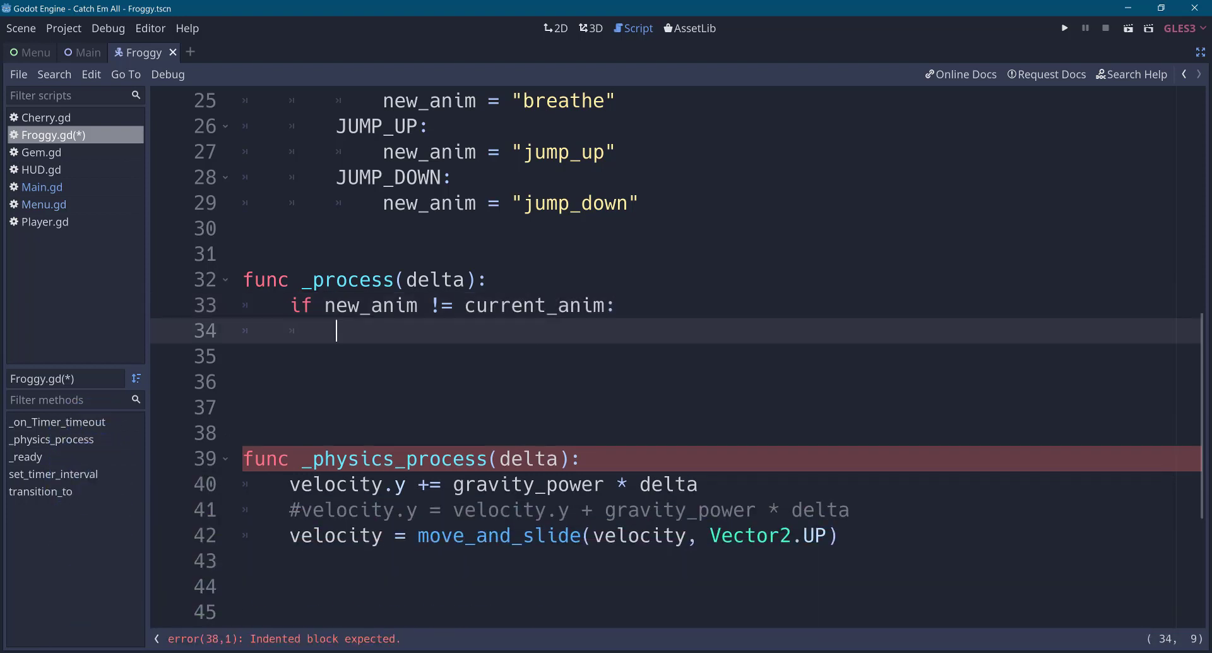
pyautogui.write('curren')
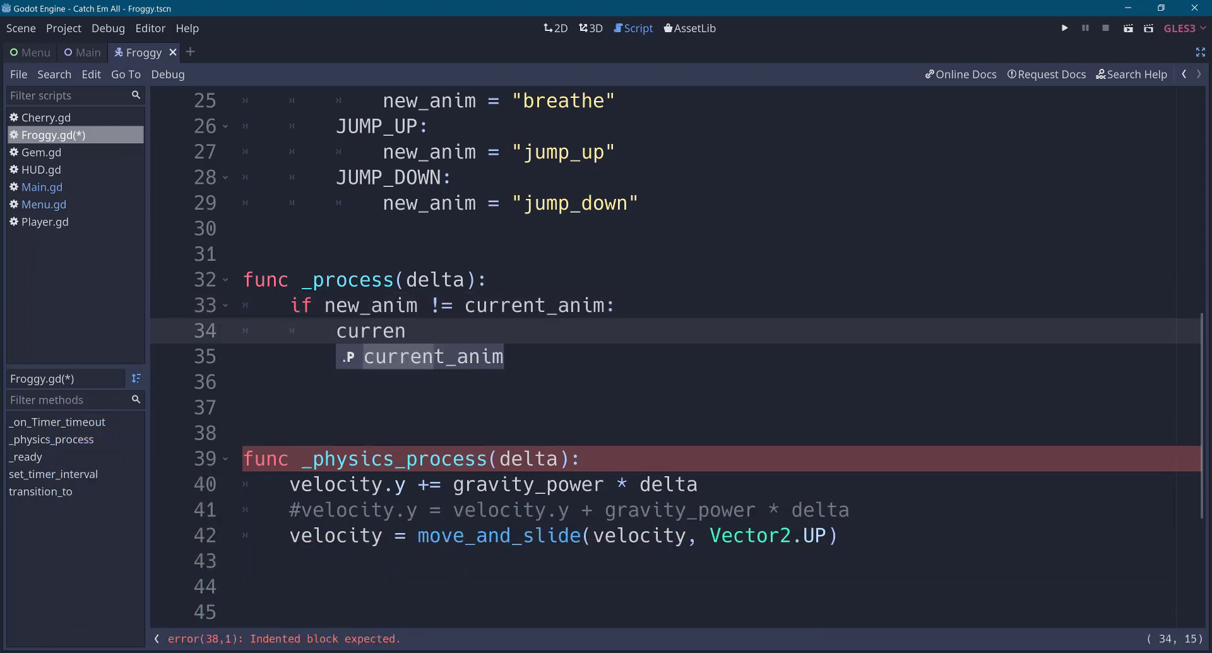
pyautogui.press('Return')
pyautogui.write('= new')
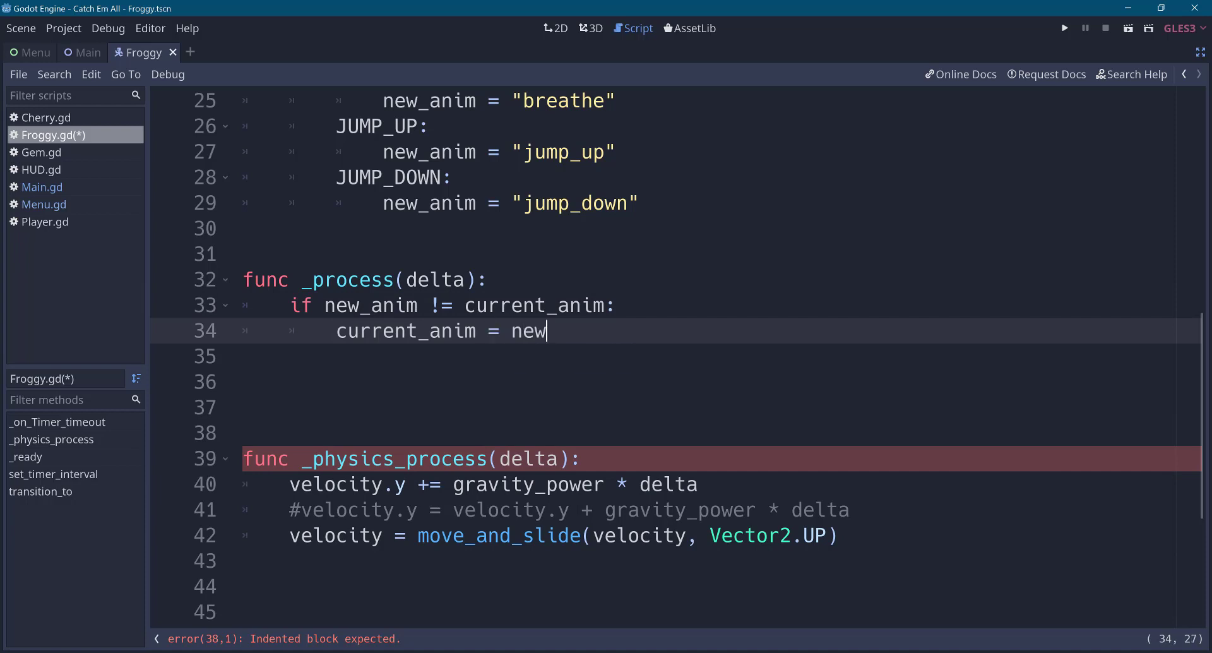
pyautogui.press('Return')
# Add '$AnimationPlayer.play(current_anim)' below the assignment inside the if block.
pyautogui.hotkey('shift', 'Home')
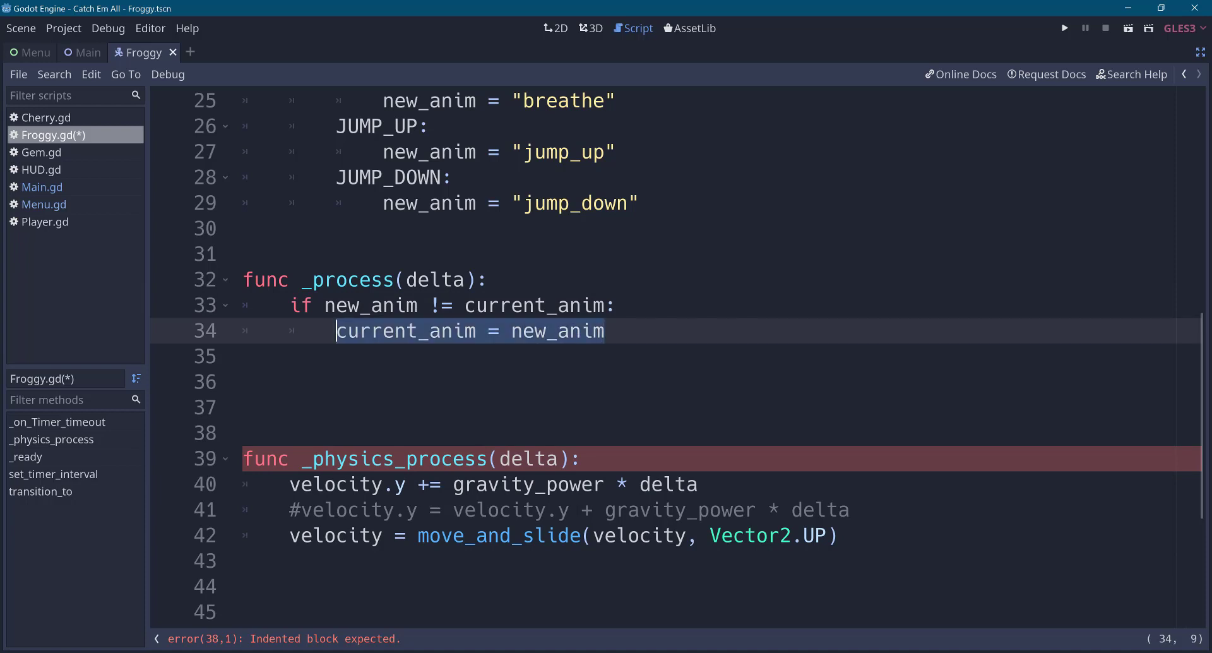
pyautogui.press('End')
pyautogui.press('Return')
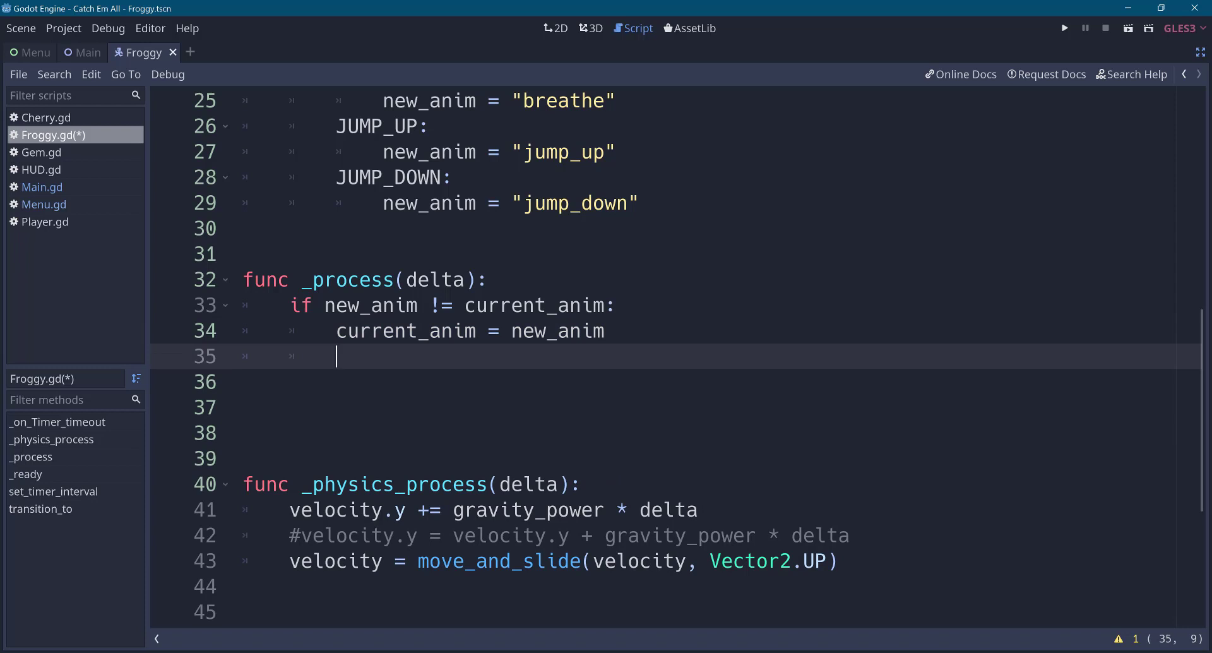
pyautogui.write('$An')
pyautogui.press('Return')
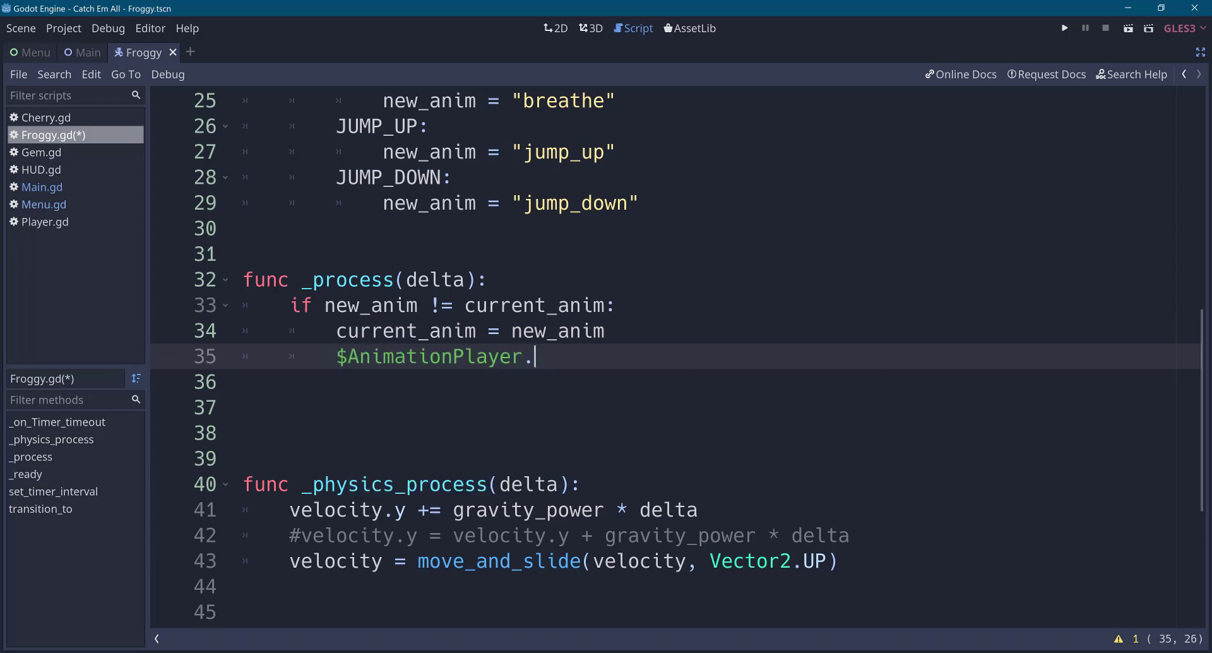
pyautogui.write('pl')
pyautogui.press('Return')
pyautogui.press('Down')
pyautogui.press('Down')
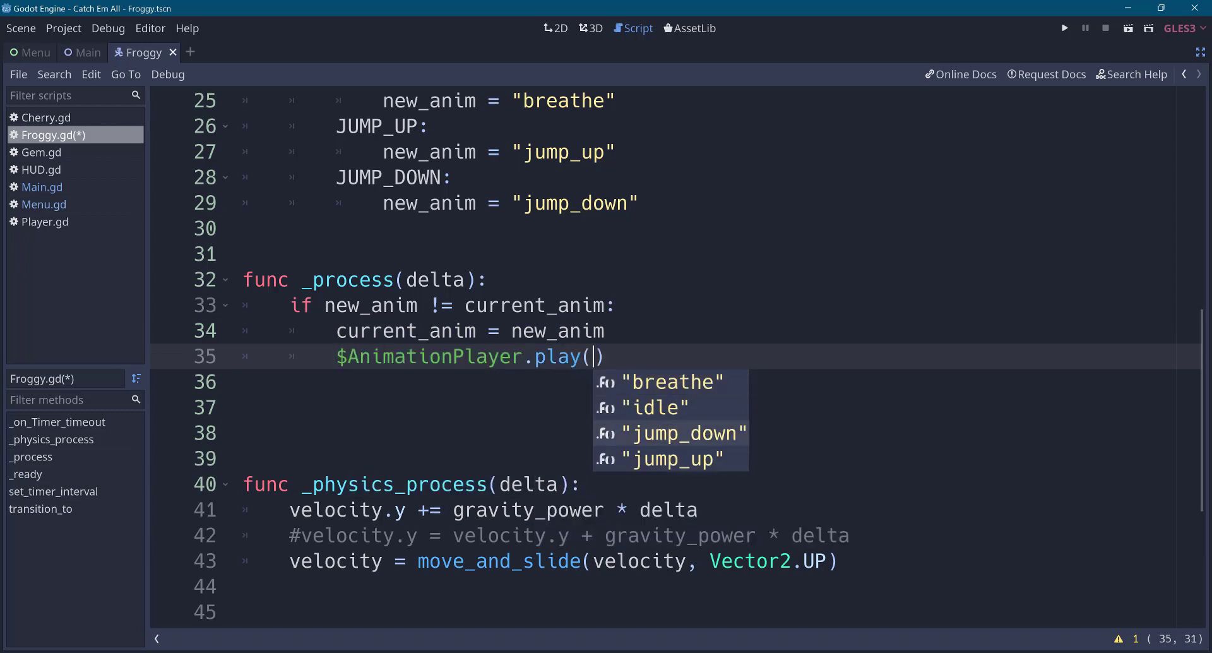
pyautogui.press('Down')
pyautogui.press('Up')
pyautogui.press('Up')
pyautogui.press('Up')
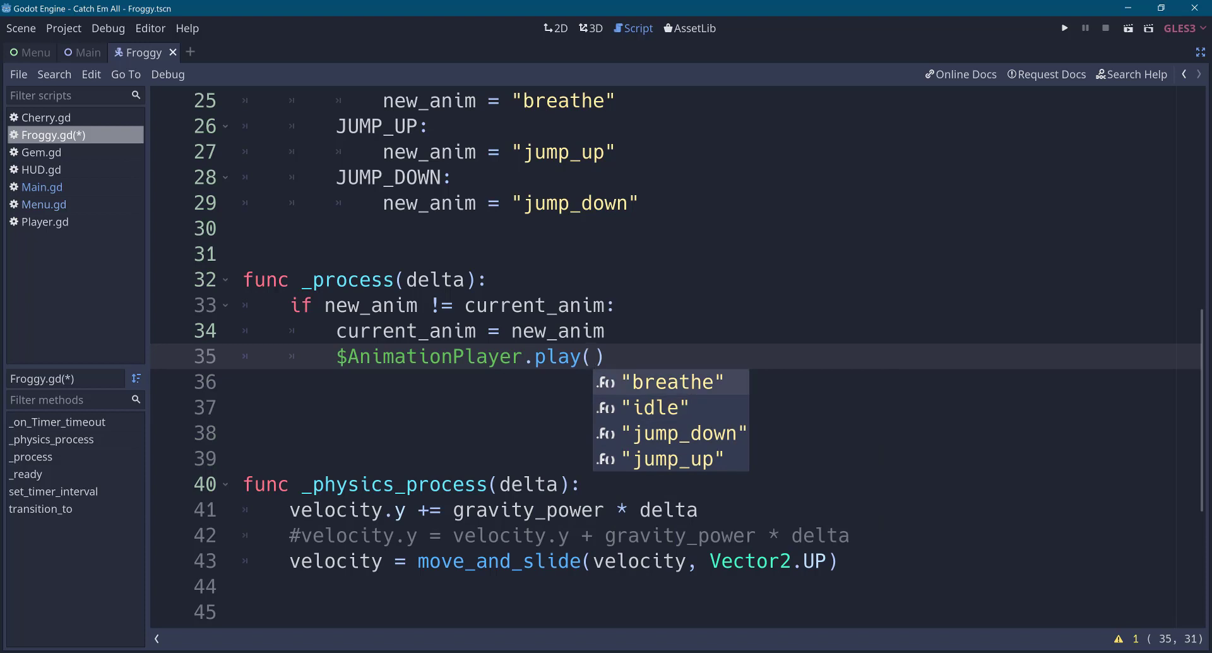
pyautogui.write('curr')
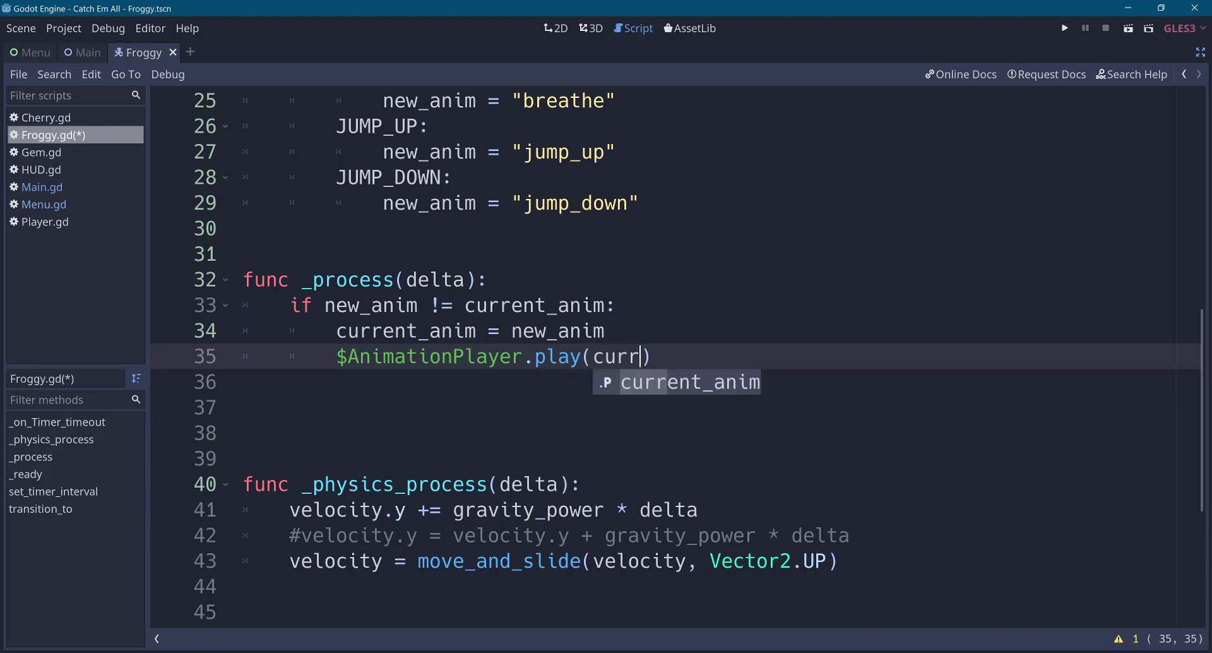
pyautogui.press('Return')
pyautogui.click(722, 356)
# Review the idle, breathe, jump_up and jump_down names and the new_anim/current_anim variables.
pyautogui.scroll(2, 480, 255)
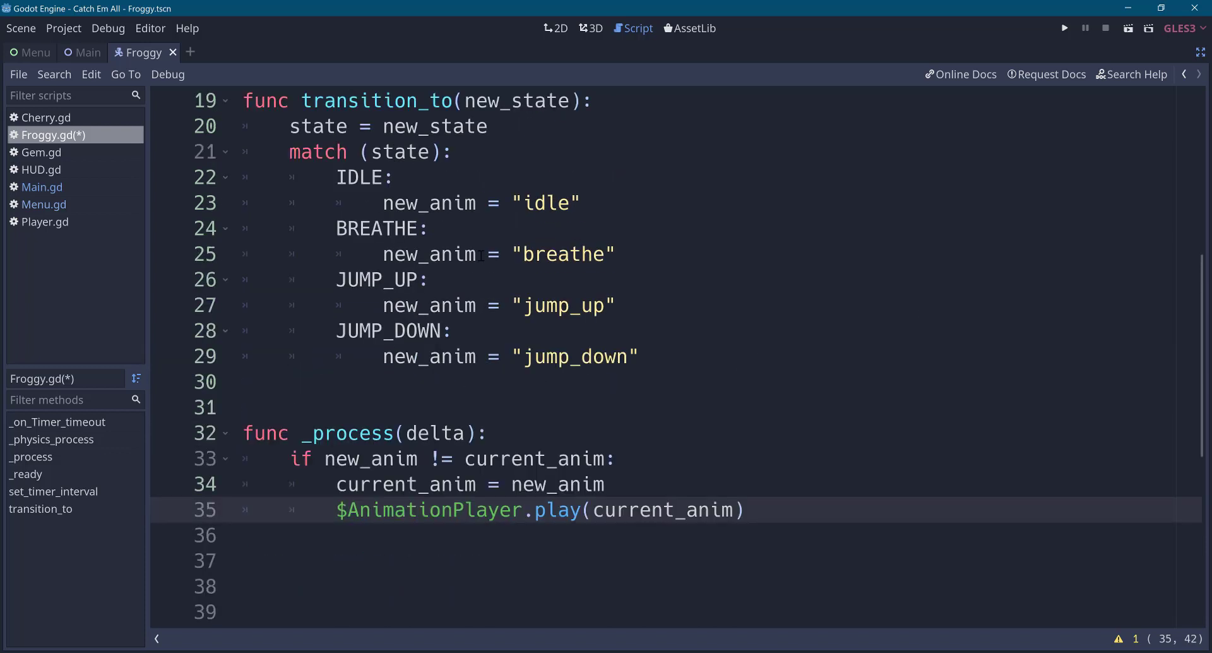
pyautogui.moveTo(526, 202); pyautogui.dragTo(583, 202)
pyautogui.moveTo(525, 254); pyautogui.dragTo(616, 254)
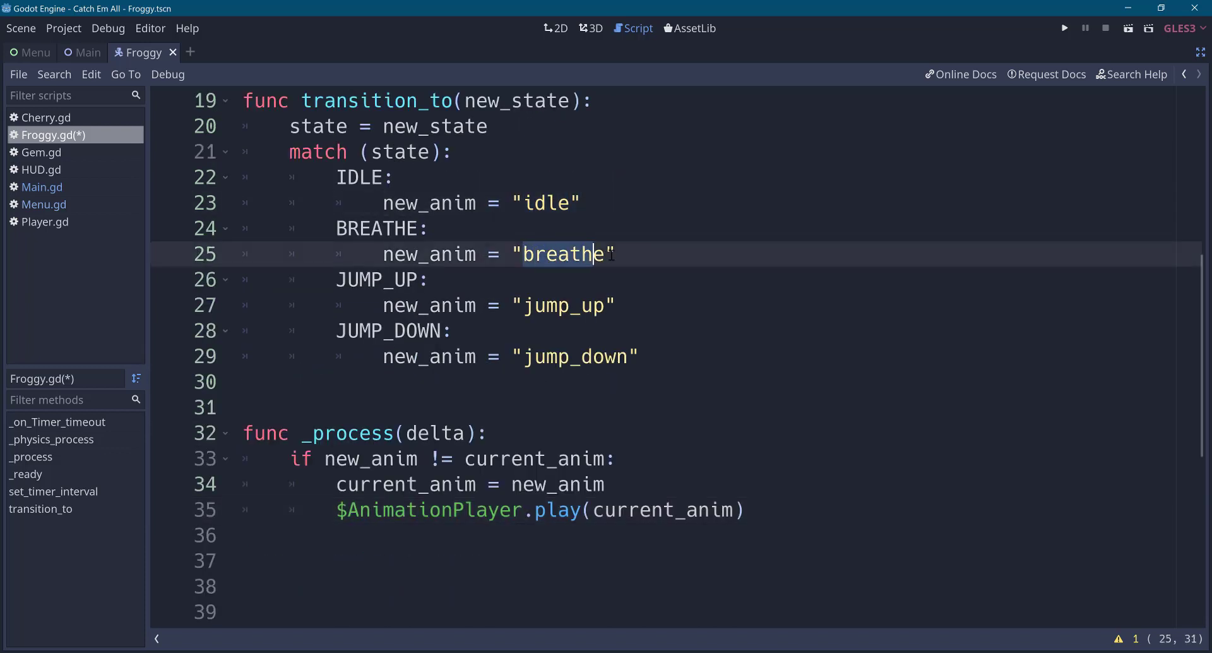
pyautogui.moveTo(524, 305); pyautogui.dragTo(605, 308)
pyautogui.moveTo(526, 356); pyautogui.dragTo(604, 356)
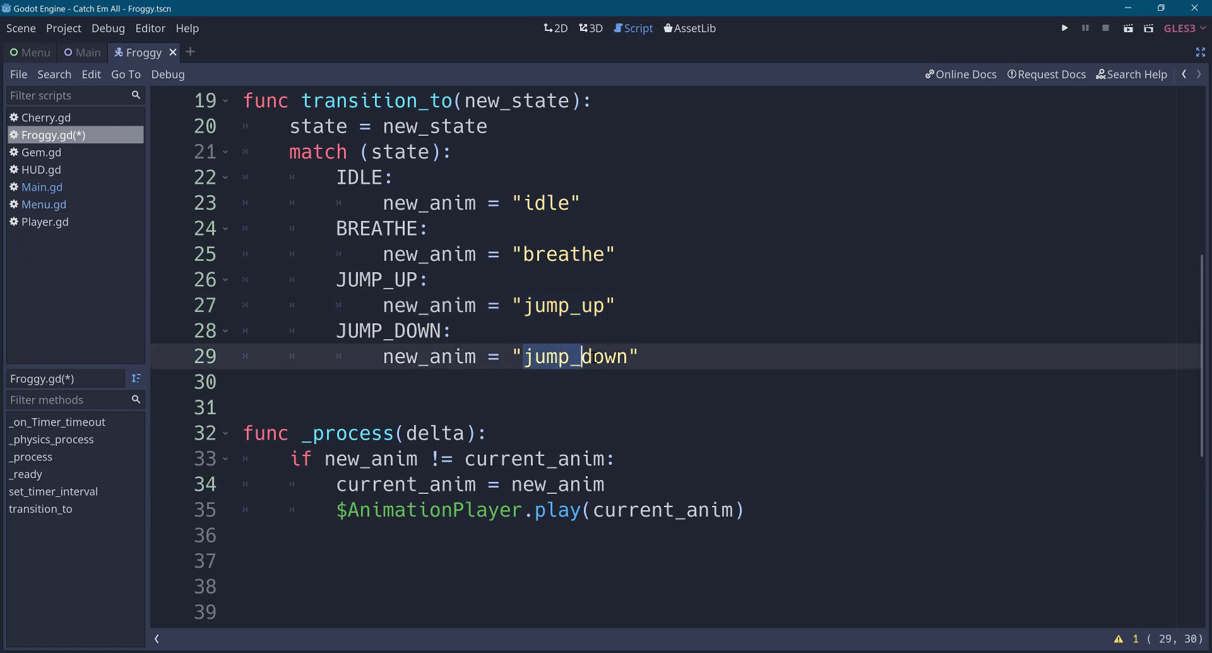
pyautogui.doubleClick(610, 508)
pyautogui.doubleClick(406, 357)
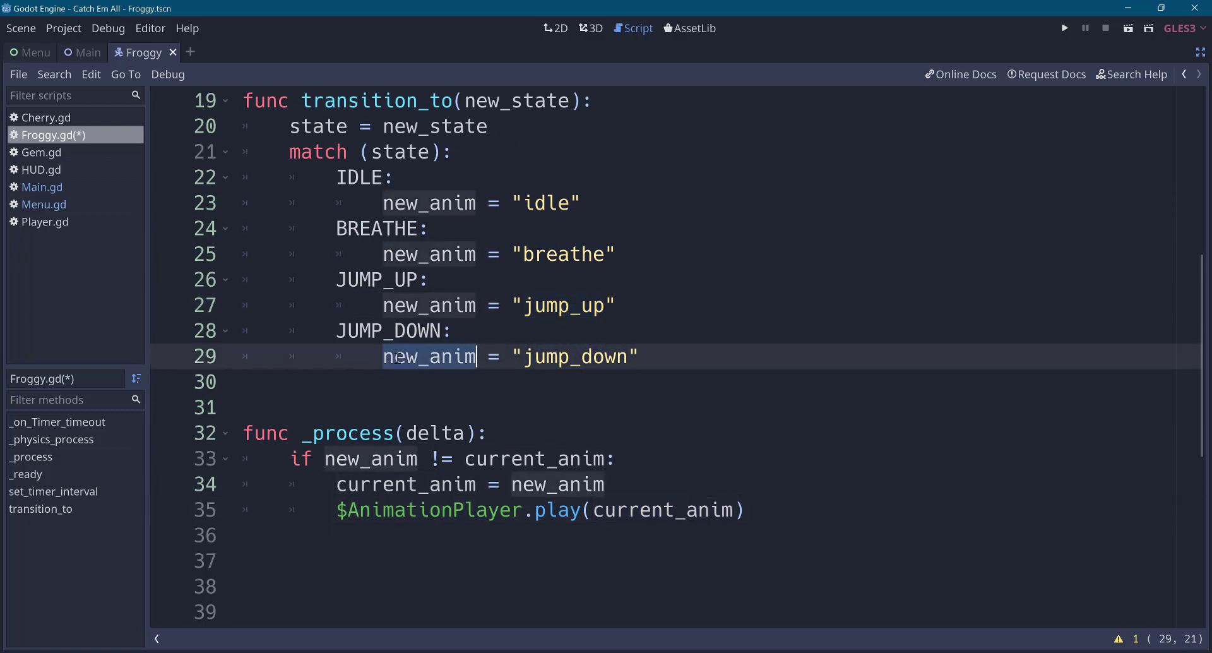
pyautogui.scroll(-2, 417, 363)
pyautogui.doubleClick(389, 332)
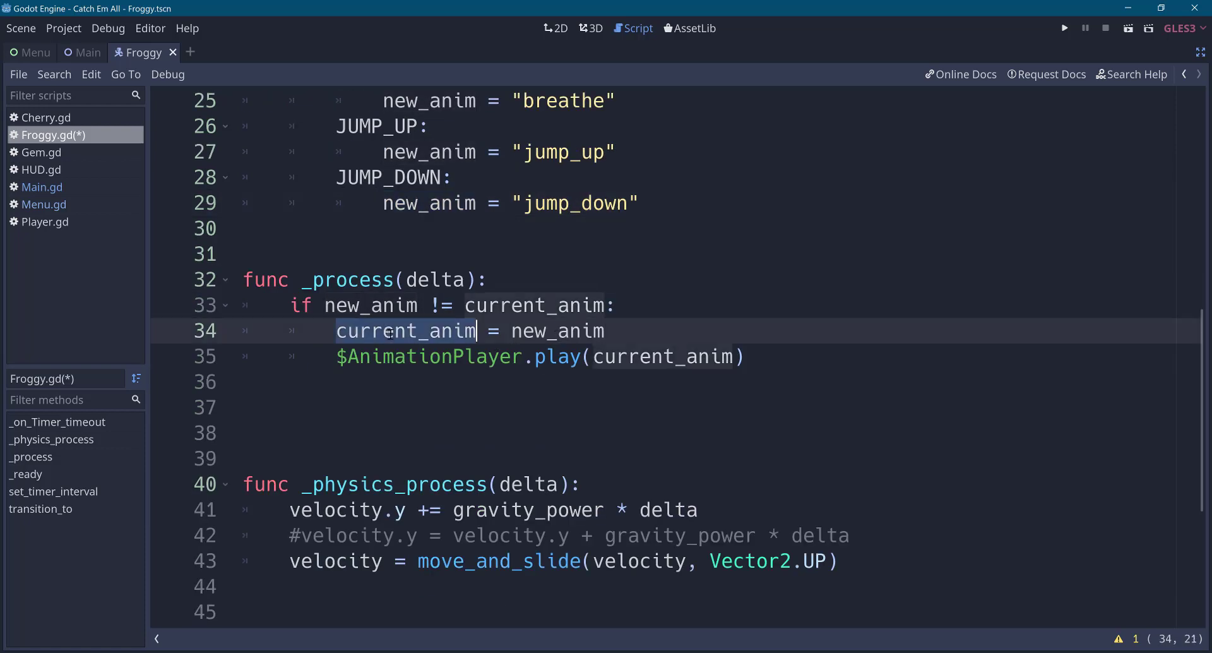
# Check the $AnimationPlayer.play call, save Froggy.gd and run the game with F5.
pyautogui.doubleClick(647, 357)
pyautogui.moveTo(604, 358); pyautogui.dragTo(535, 357)
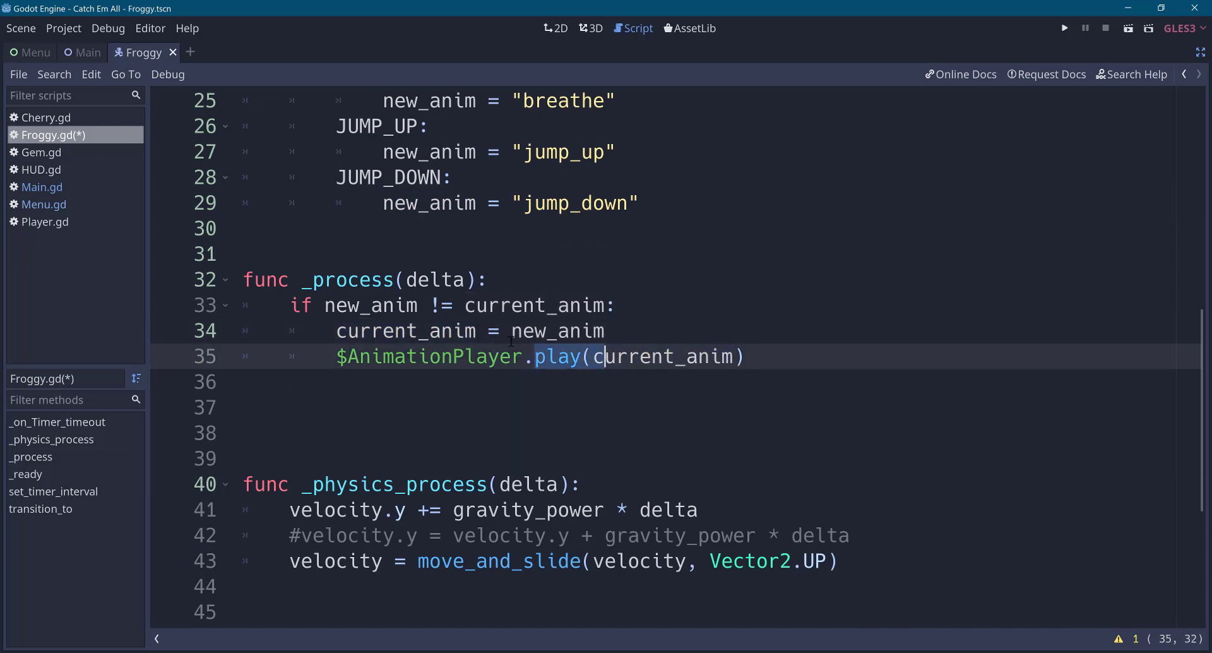
pyautogui.doubleClick(441, 357)
pyautogui.press('Up')
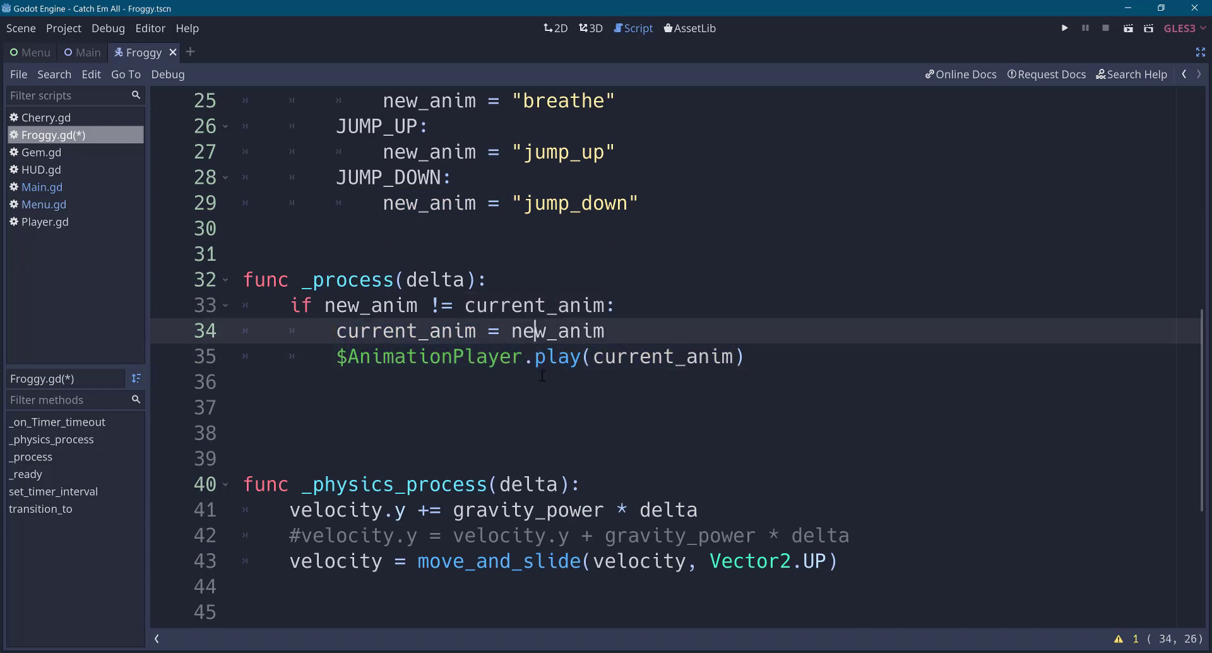
pyautogui.hotkey('ctrl', 's')
pyautogui.press('F5')
# Start play in Catch Em All, stop it with F8, and find the idle call in _on_Timer_timeout.
pyautogui.click(594, 366)
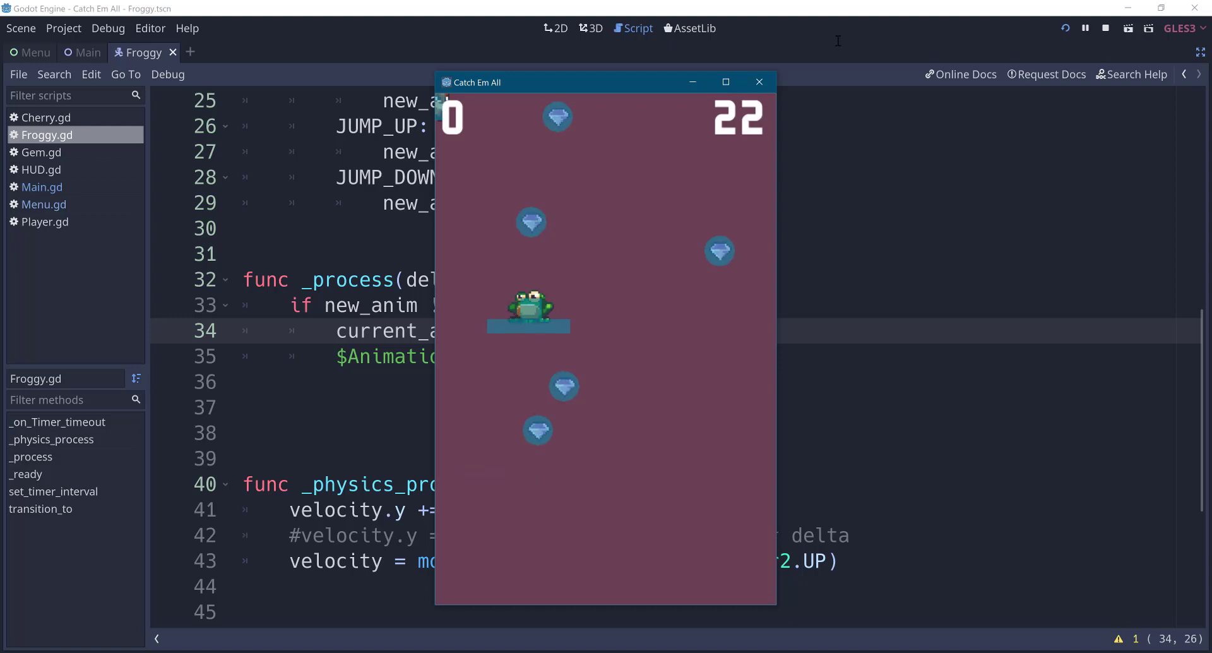
pyautogui.press('F8')
pyautogui.scroll(-2, 426, 422)
pyautogui.scroll(-2, 426, 421)
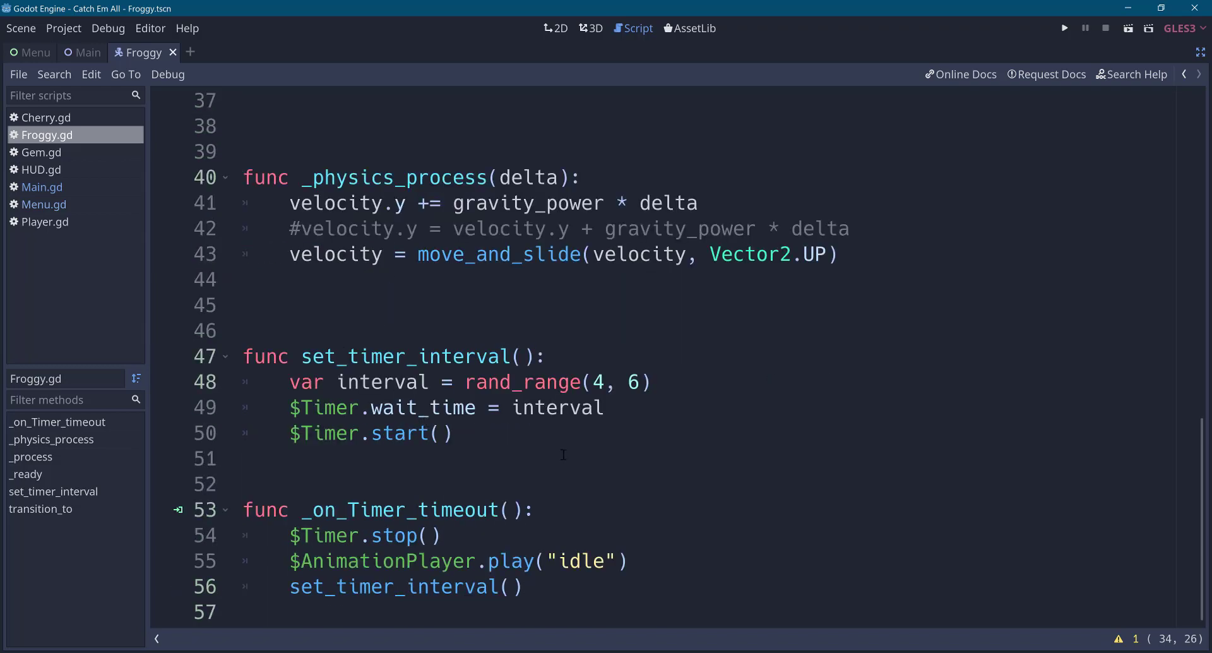
pyautogui.scroll(5, 451, 446)
pyautogui.scroll(-4, 505, 505)
pyautogui.scroll(-1, 556, 568)
pyautogui.doubleClick(563, 560)
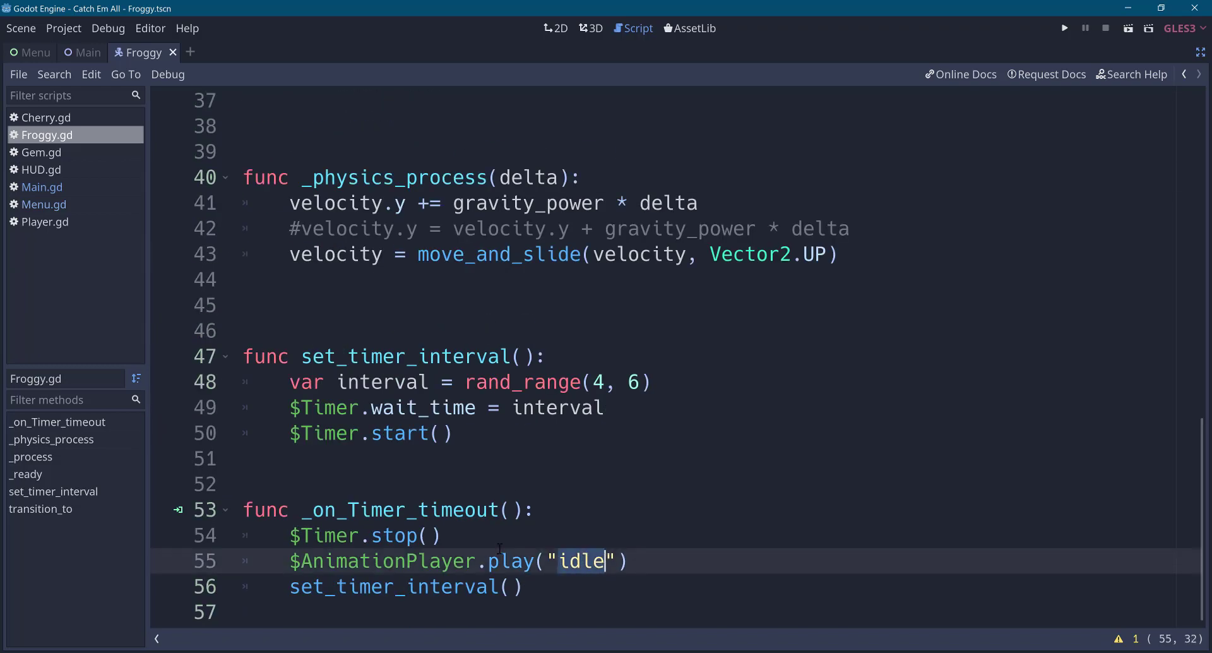
pyautogui.scroll(9, 372, 368)
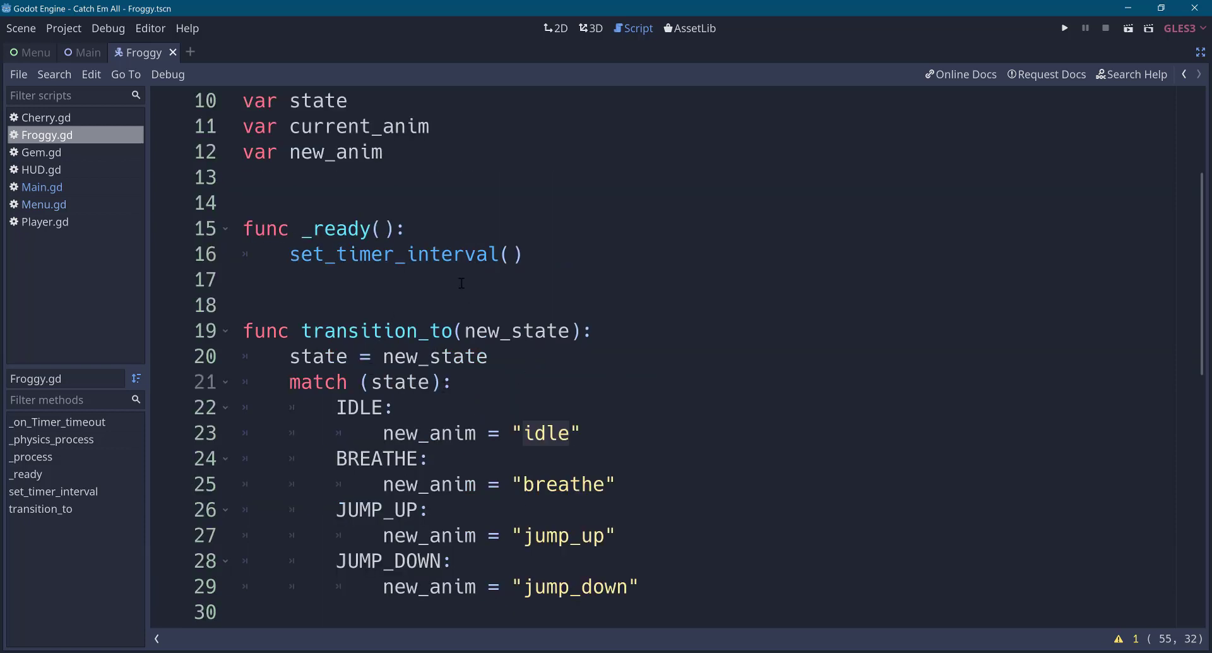
pyautogui.click(946, 254)
pyautogui.press('Return')
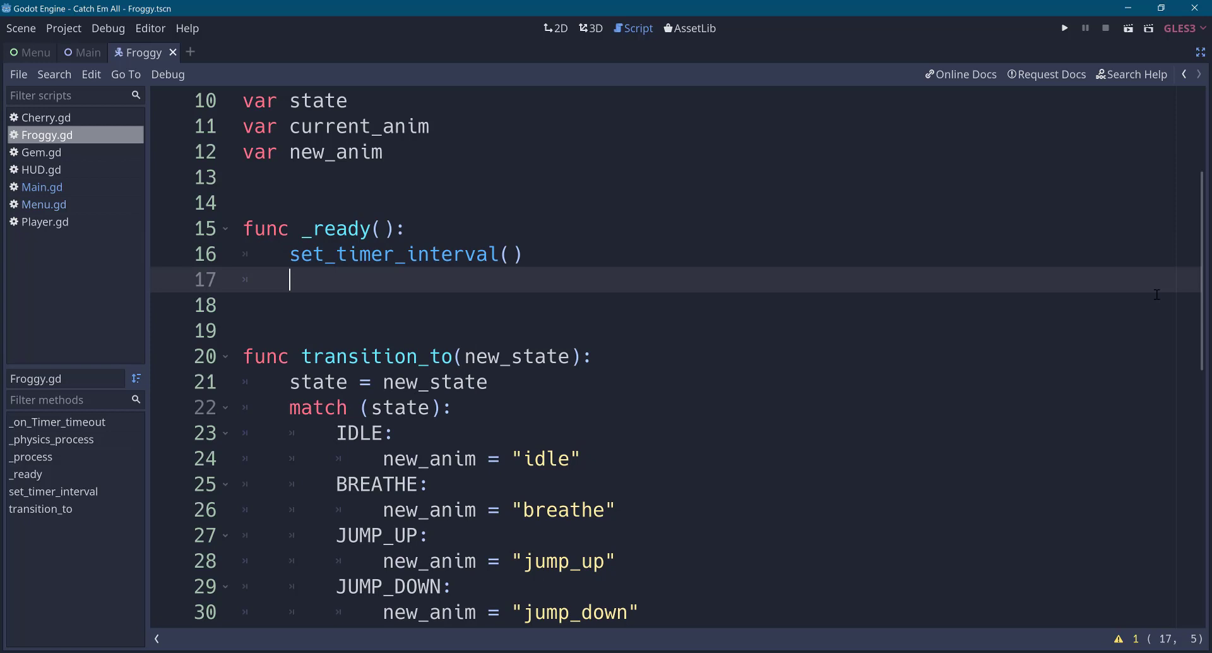
pyautogui.write('transi')
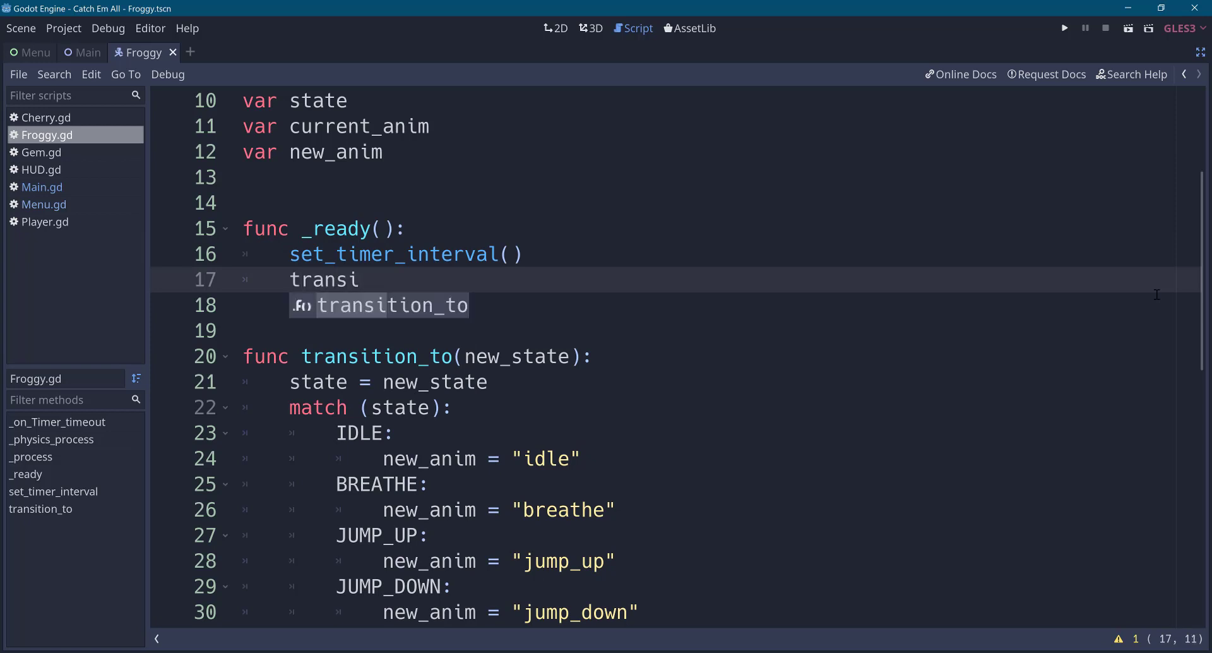
pyautogui.press('Return')
pyautogui.write('I')
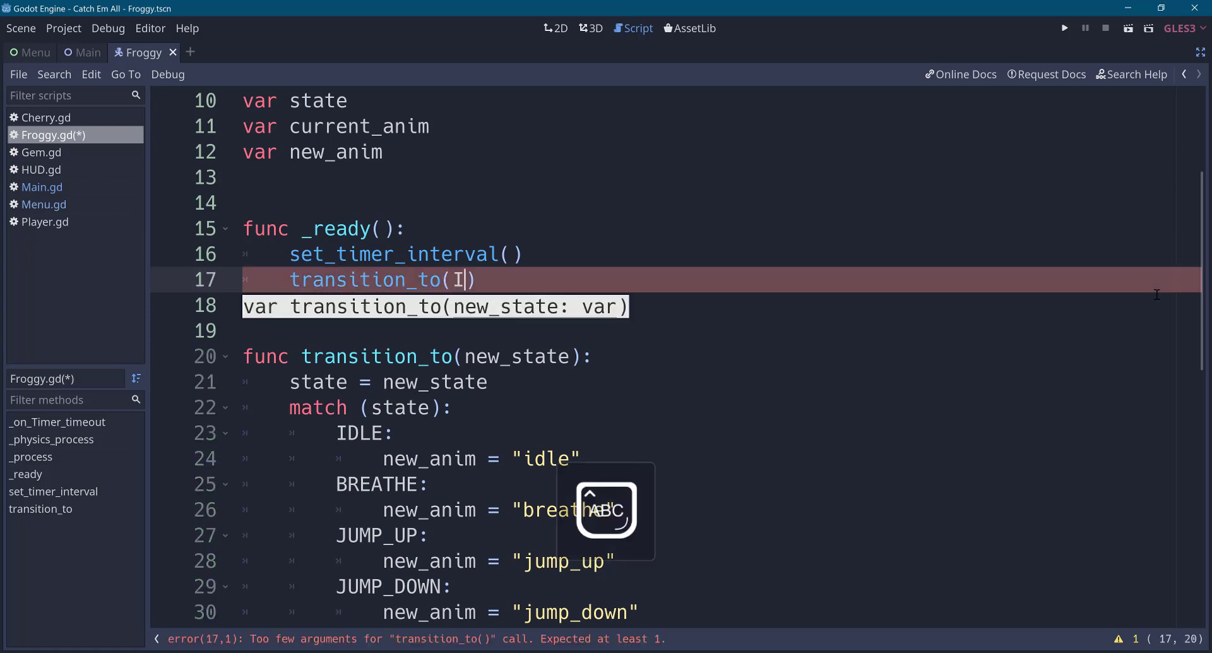
pyautogui.write('DLE')
pyautogui.doubleClick(465, 279)
pyautogui.scroll(2, 466, 279)
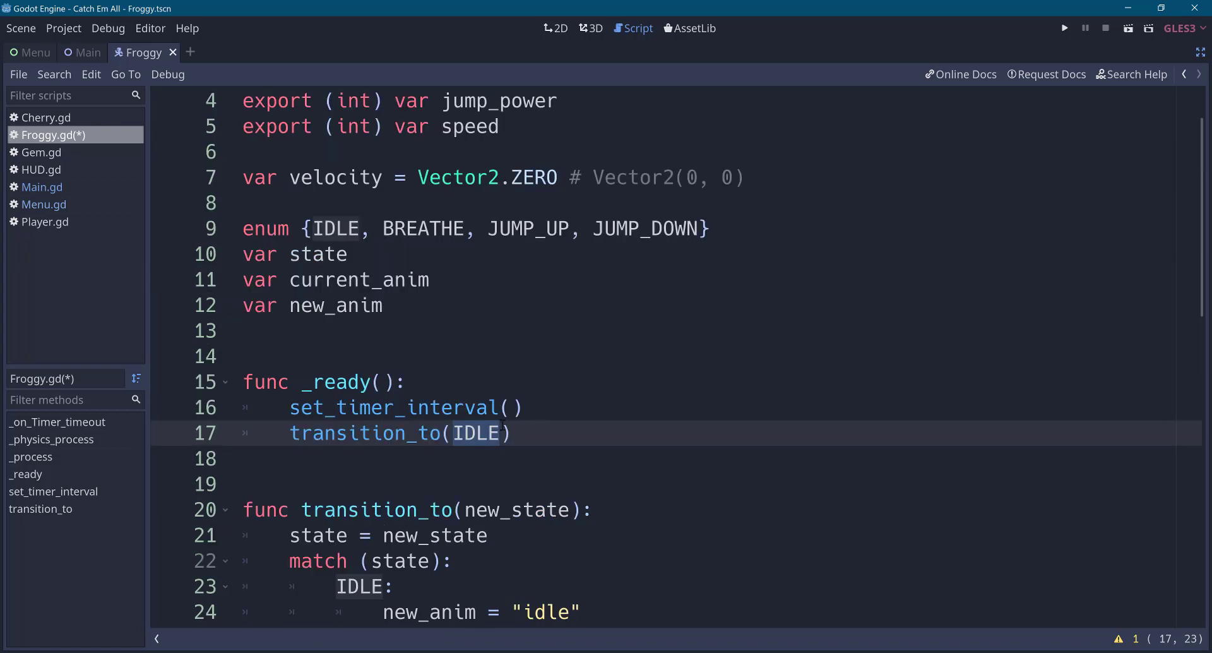
pyautogui.keyDown('ctrl'); pyautogui.click(340, 231); pyautogui.keyUp('ctrl')
pyautogui.hotkey('alt', 'Left')
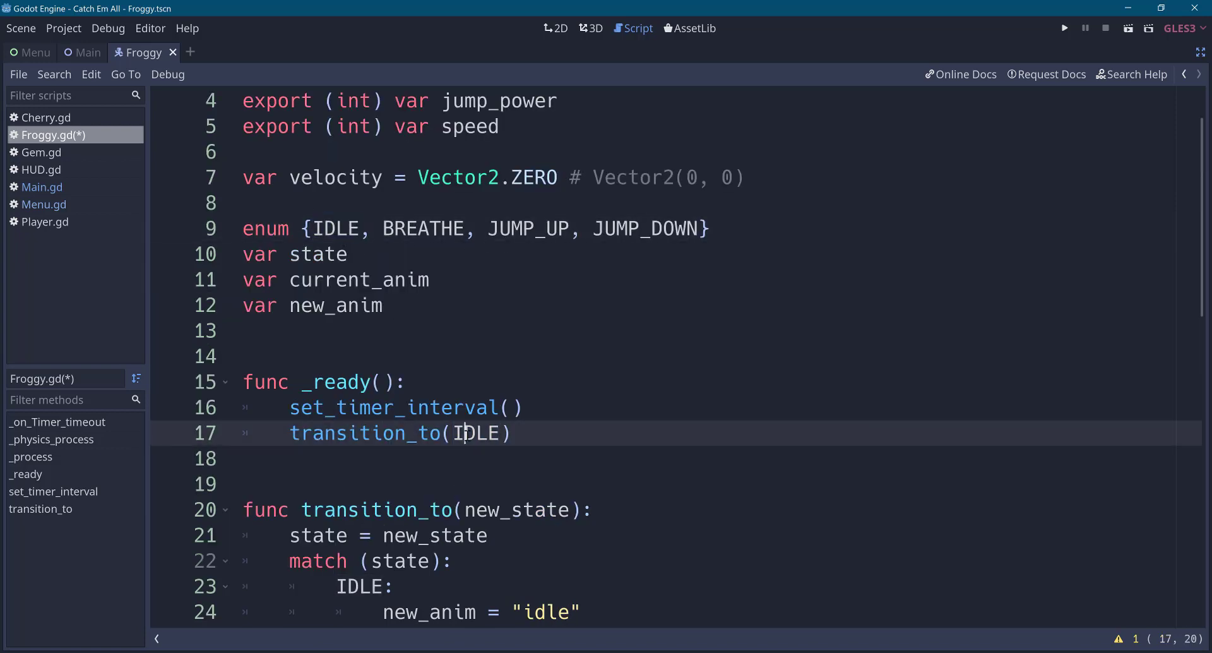
pyautogui.scroll(-3, 382, 373)
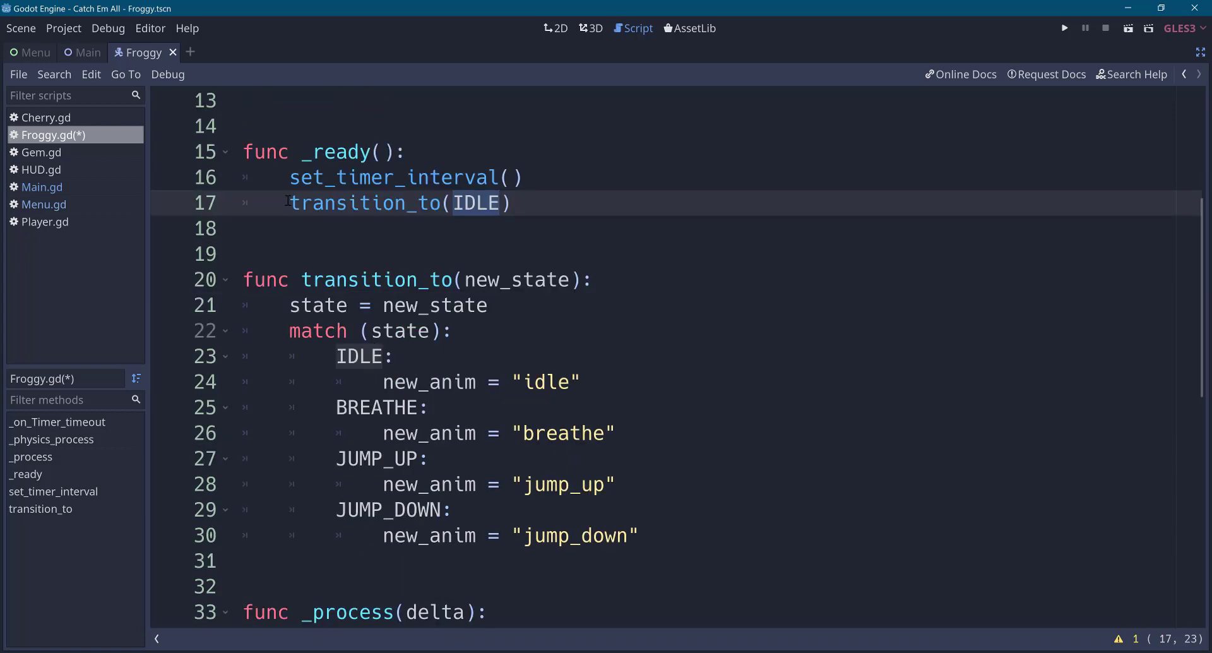
pyautogui.moveTo(303, 153); pyautogui.dragTo(348, 153)
pyautogui.doubleClick(472, 202)
pyautogui.click(568, 381)
pyautogui.moveTo(382, 382); pyautogui.dragTo(483, 382)
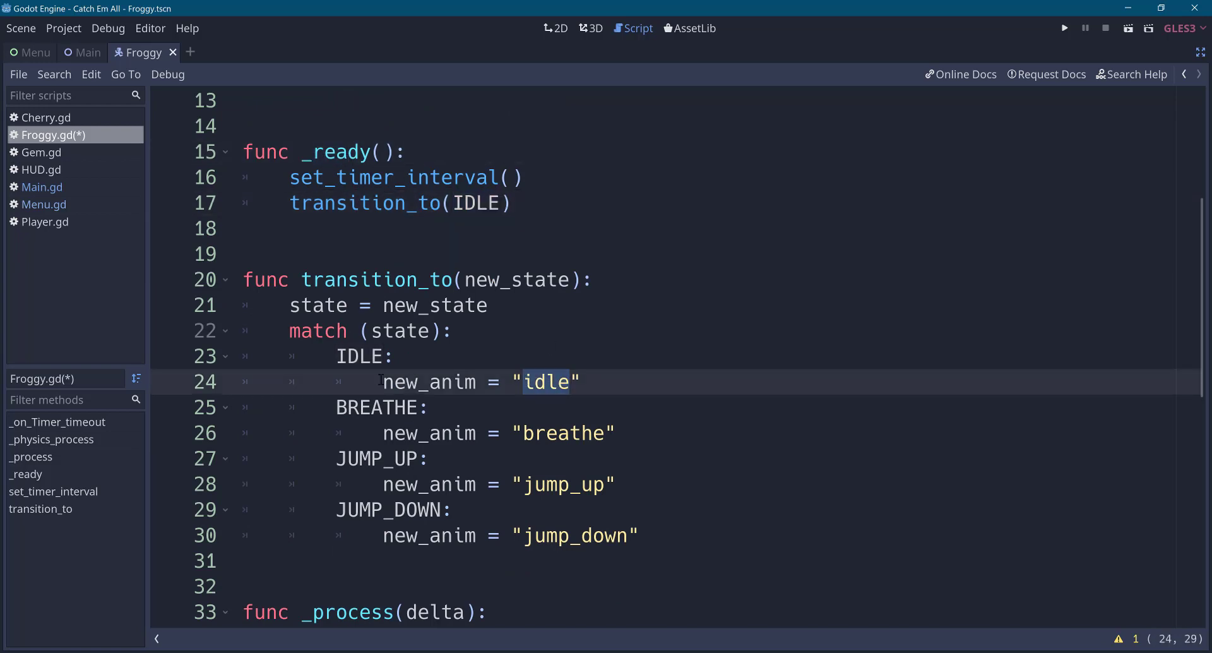
pyautogui.scroll(-3, 483, 382)
pyautogui.scroll(-2, 483, 382)
pyautogui.click(349, 254)
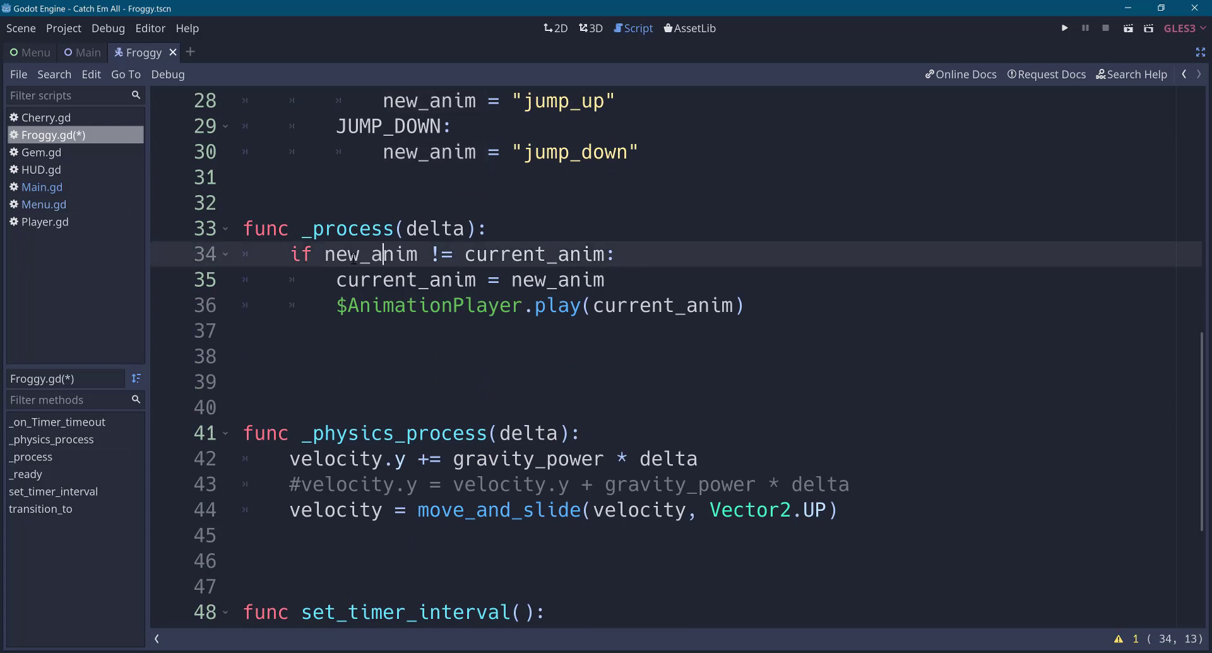
pyautogui.doubleClick(416, 255)
pyautogui.moveTo(465, 255); pyautogui.dragTo(604, 255)
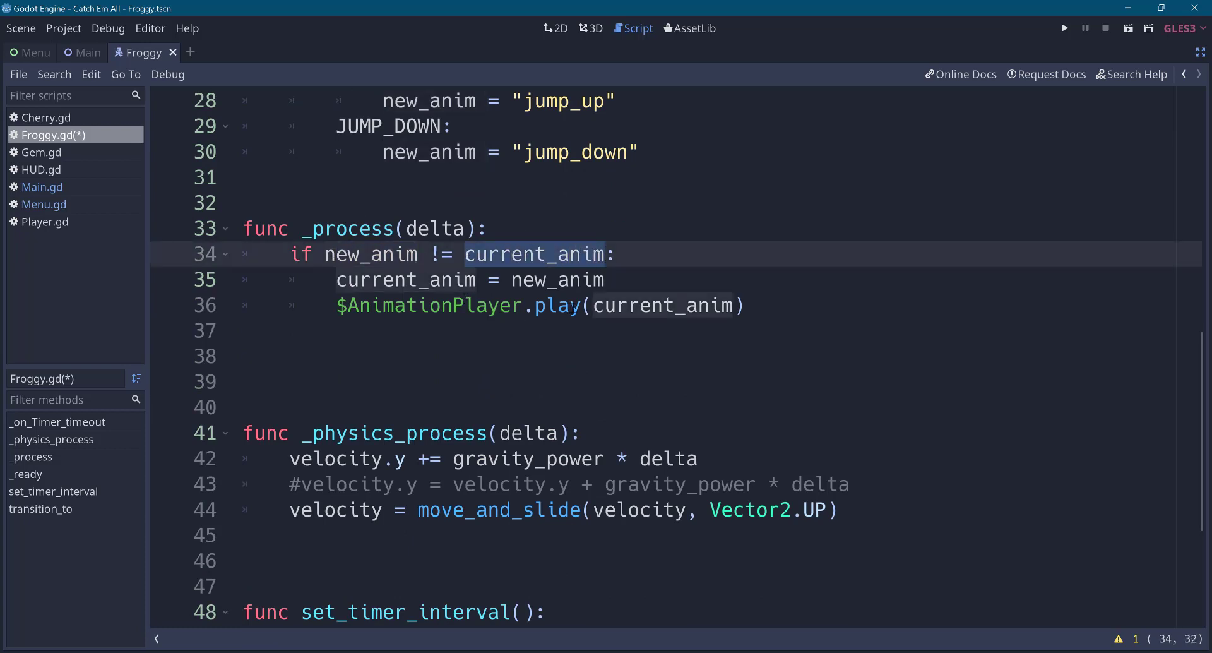
pyautogui.moveTo(573, 307); pyautogui.dragTo(754, 309)
pyautogui.scroll(6, 467, 379)
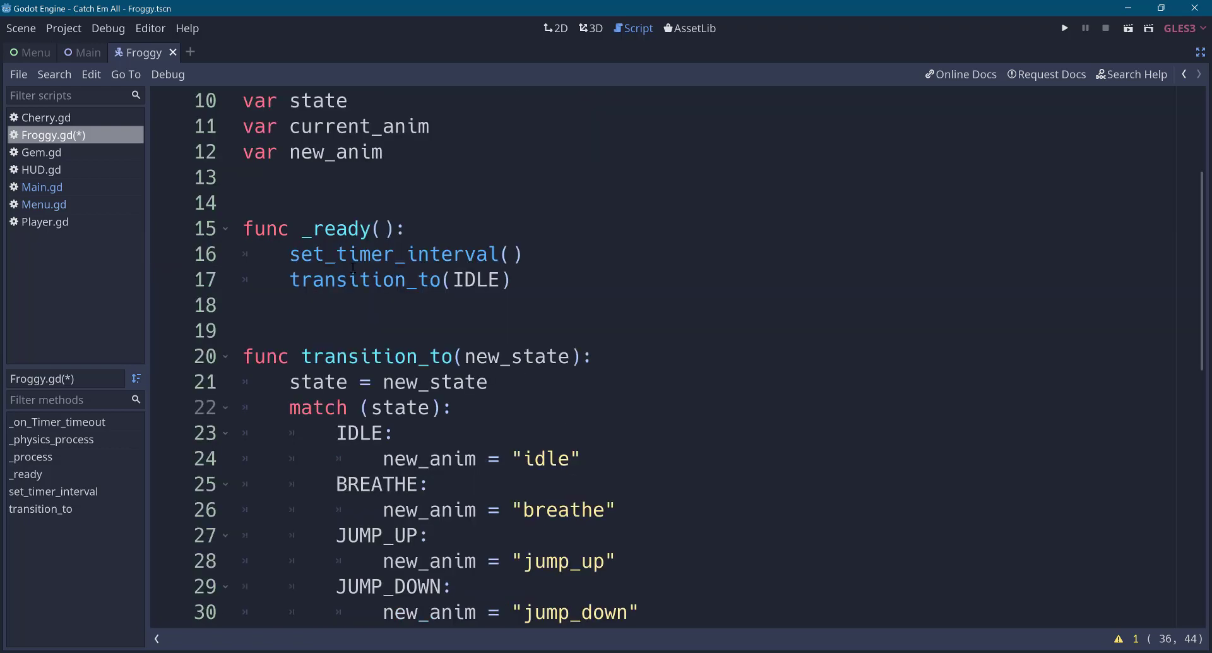
pyautogui.click(343, 255)
pyautogui.press('Down')
pyautogui.press('Down')
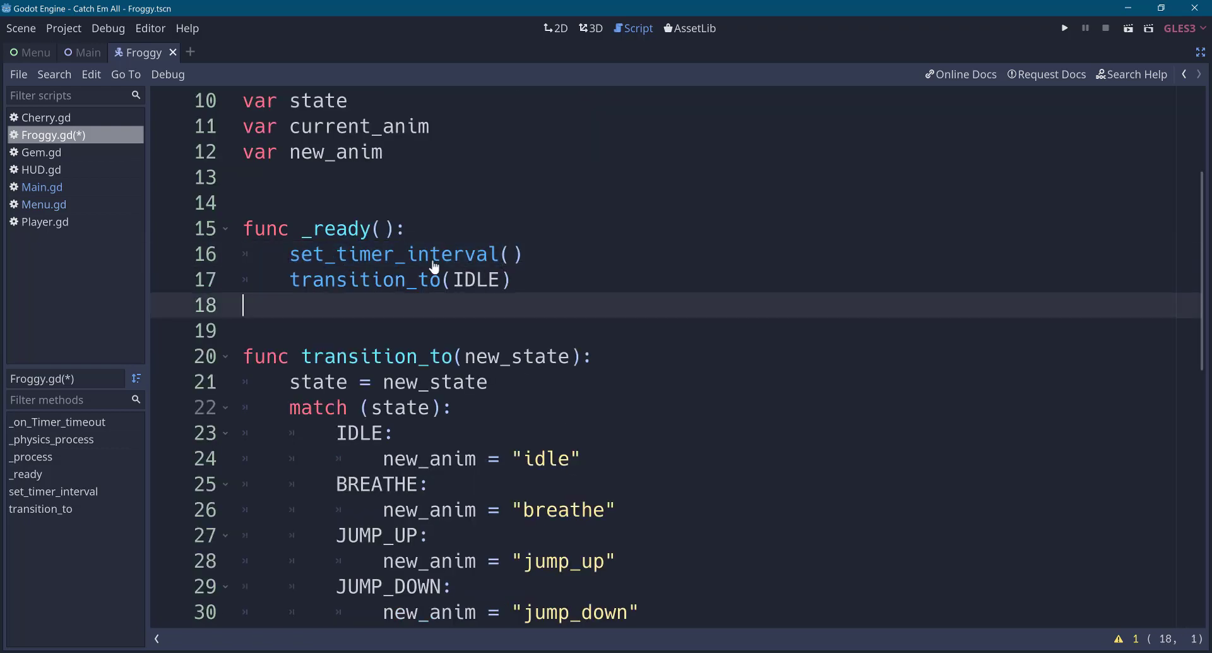
pyautogui.keyDown('ctrl'); pyautogui.click(426, 253); pyautogui.keyUp('ctrl')
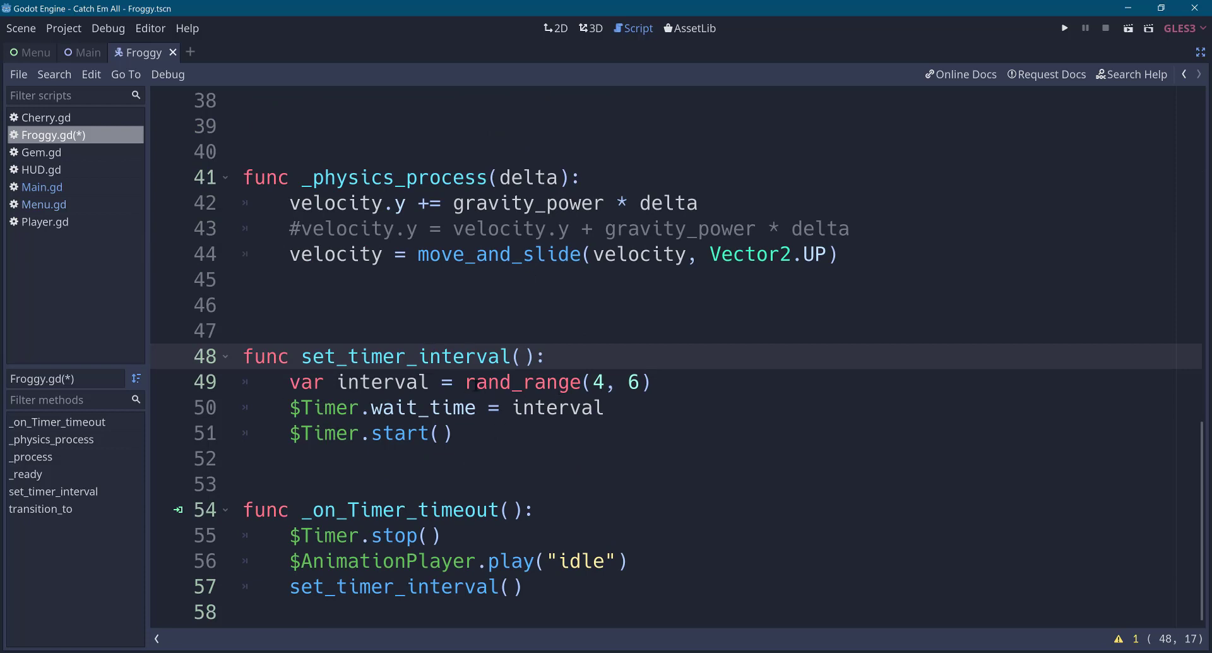
pyautogui.moveTo(466, 382); pyautogui.dragTo(668, 385)
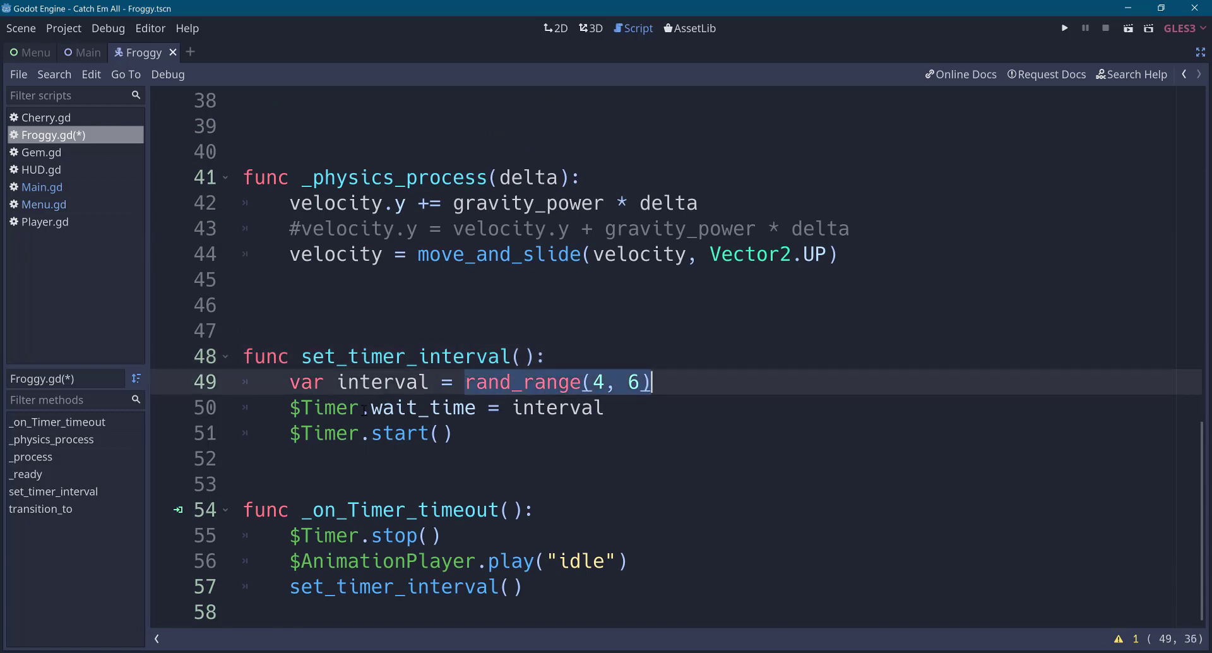
pyautogui.moveTo(289, 407); pyautogui.dragTo(606, 408)
pyautogui.press('Down')
pyautogui.press('Down')
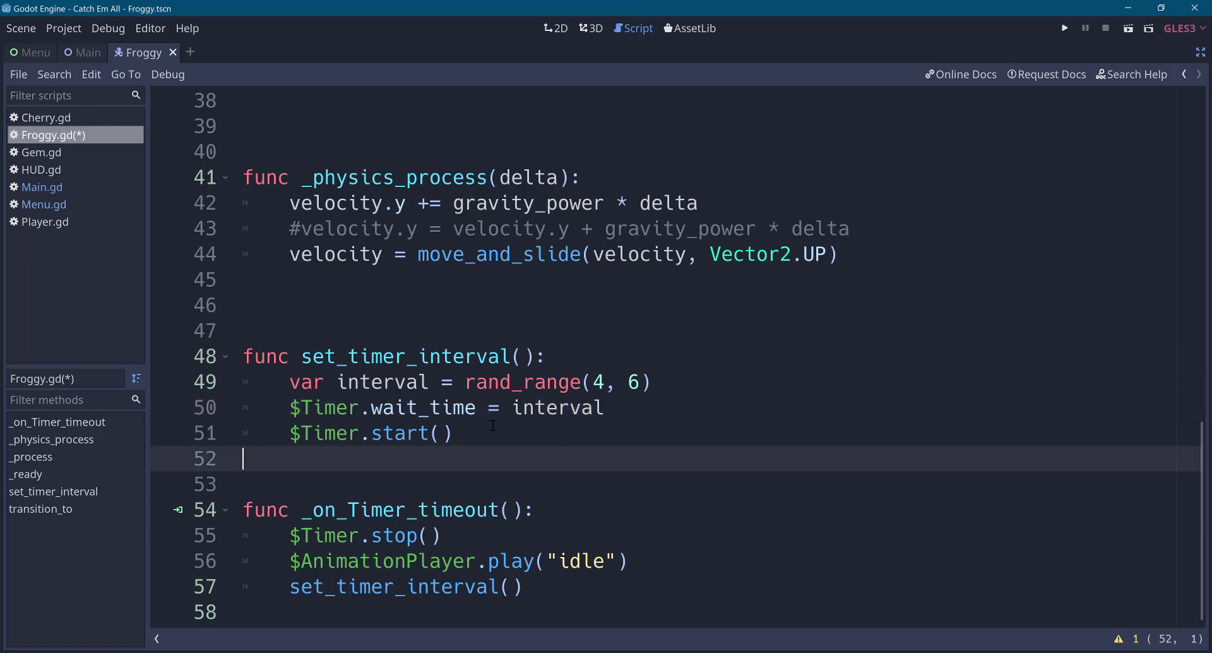
pyautogui.doubleClick(516, 407)
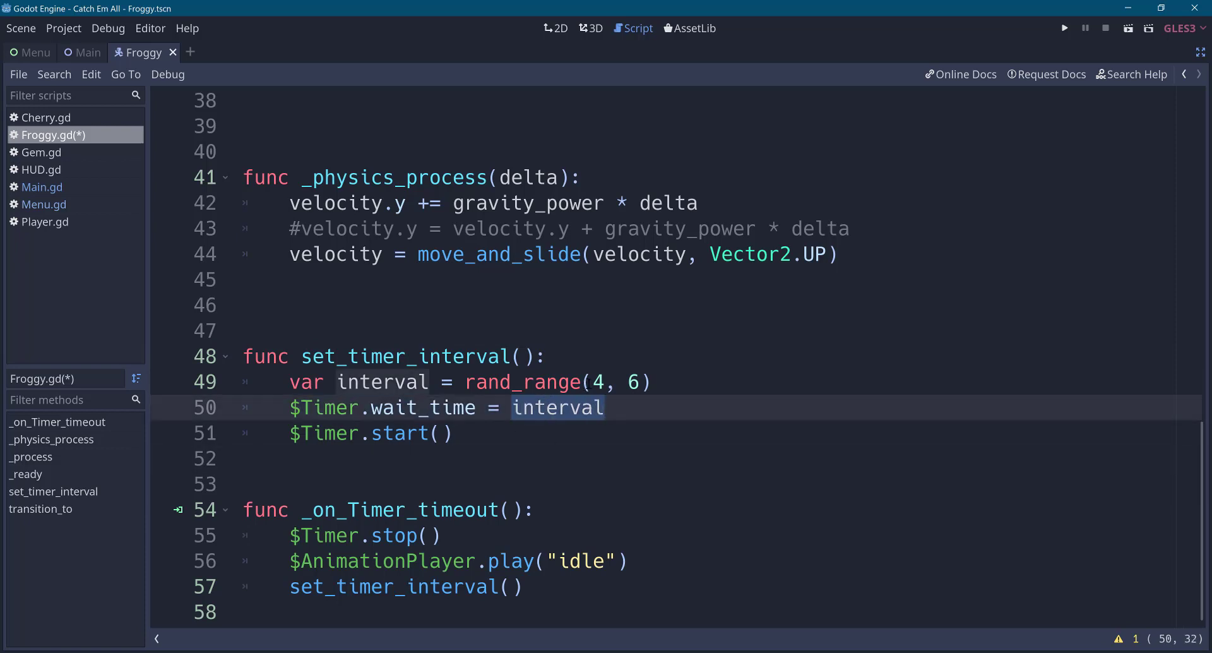
pyautogui.click(587, 381)
pyautogui.click(628, 383)
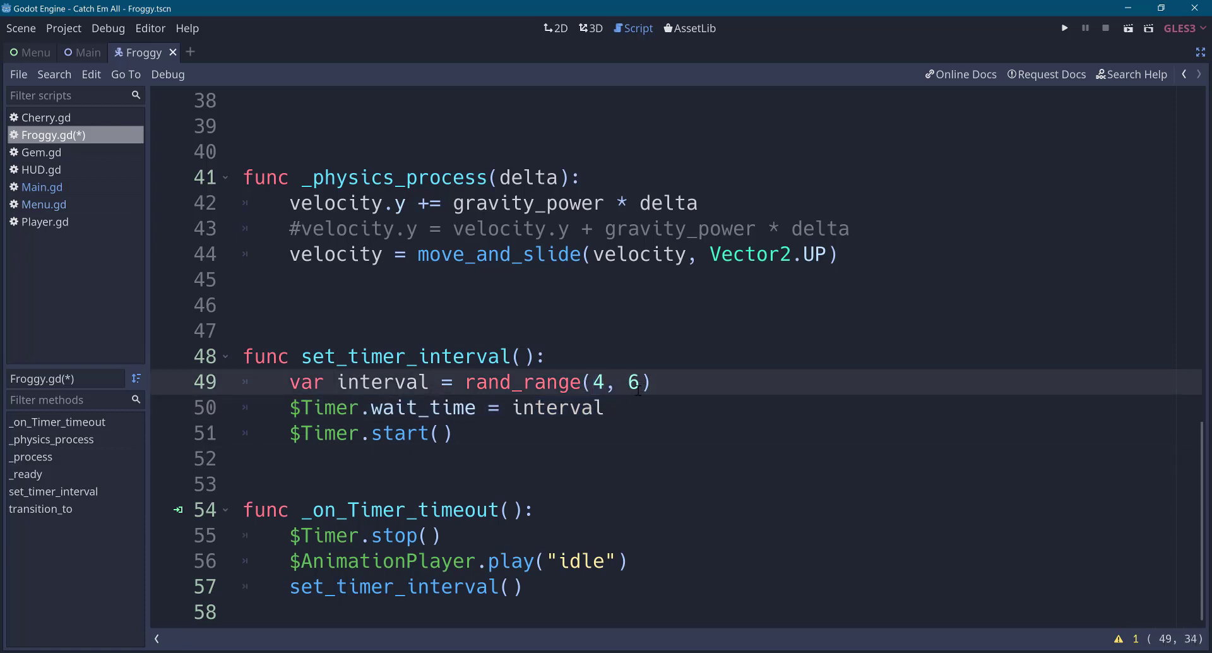
pyautogui.moveTo(348, 432); pyautogui.dragTo(476, 430)
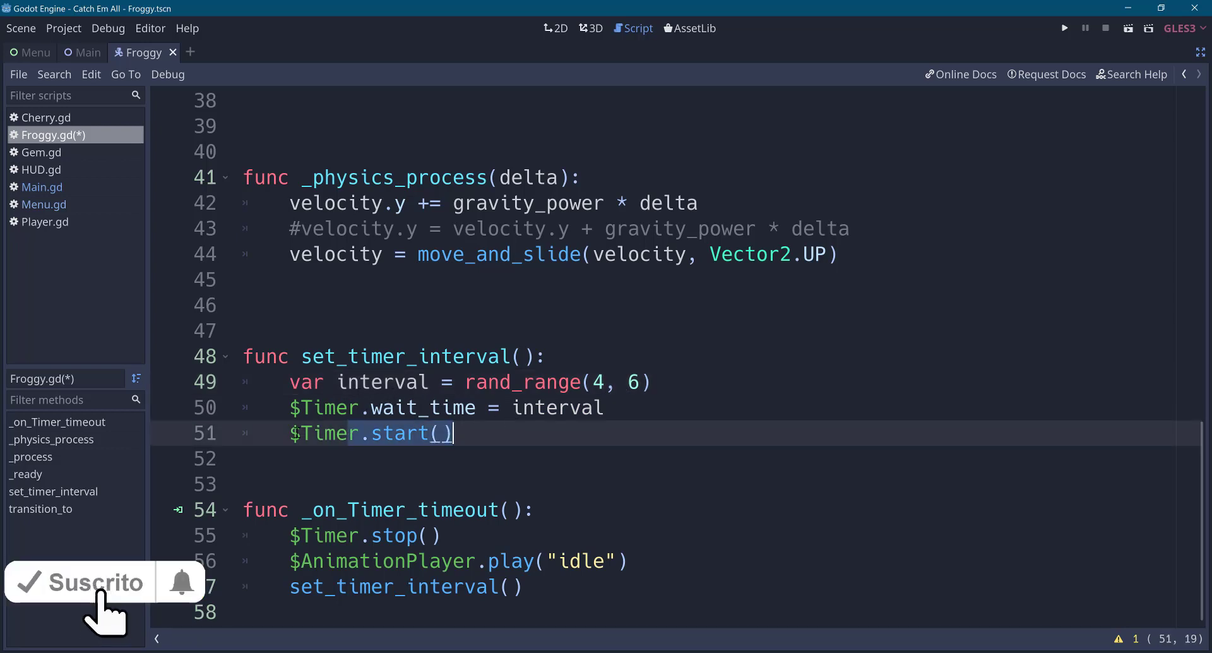
pyautogui.moveTo(290, 407); pyautogui.dragTo(324, 407)
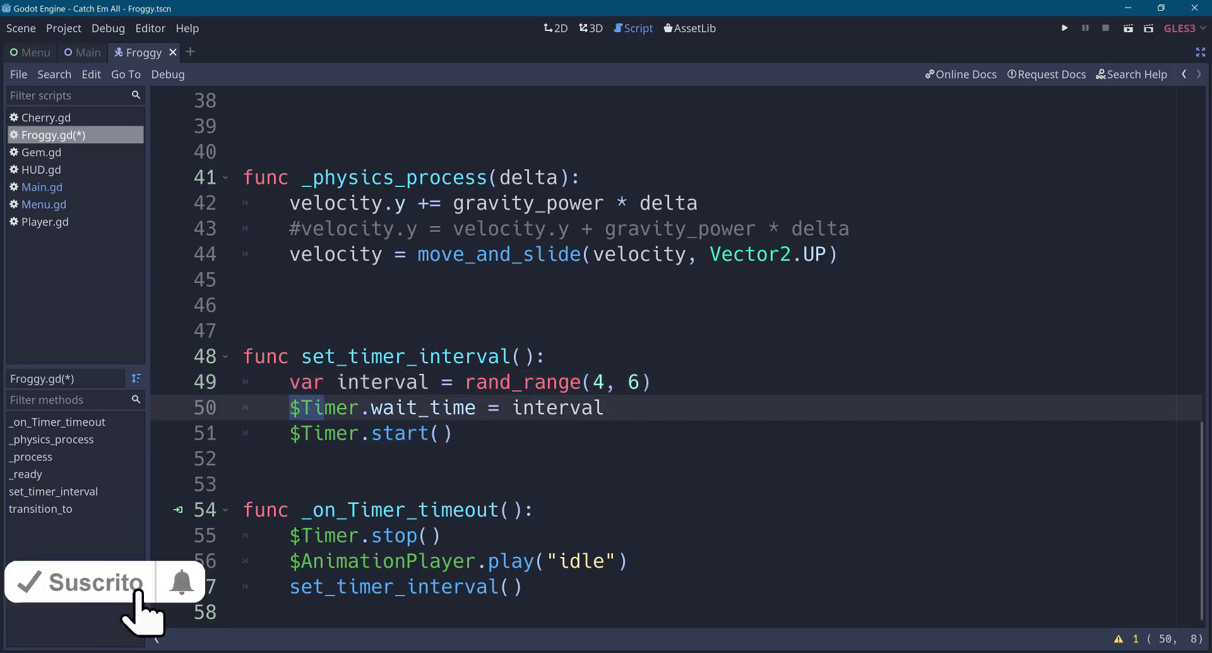
pyautogui.moveTo(290, 535); pyautogui.dragTo(359, 535)
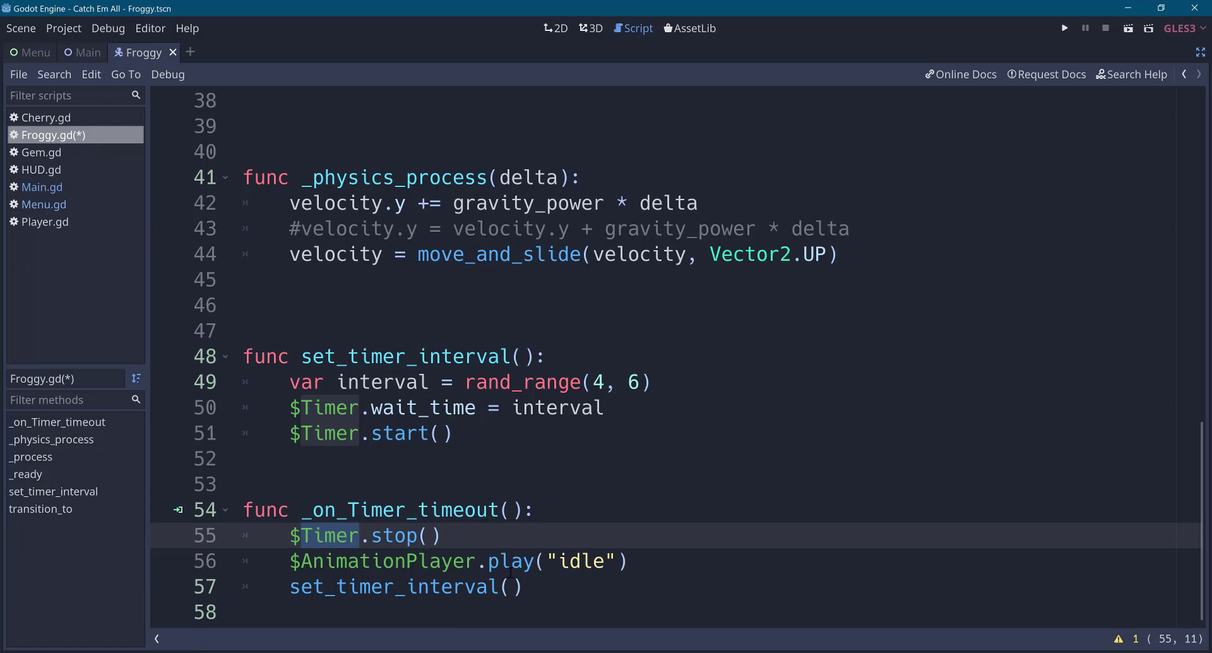
pyautogui.press('Up')
pyautogui.press('Up')
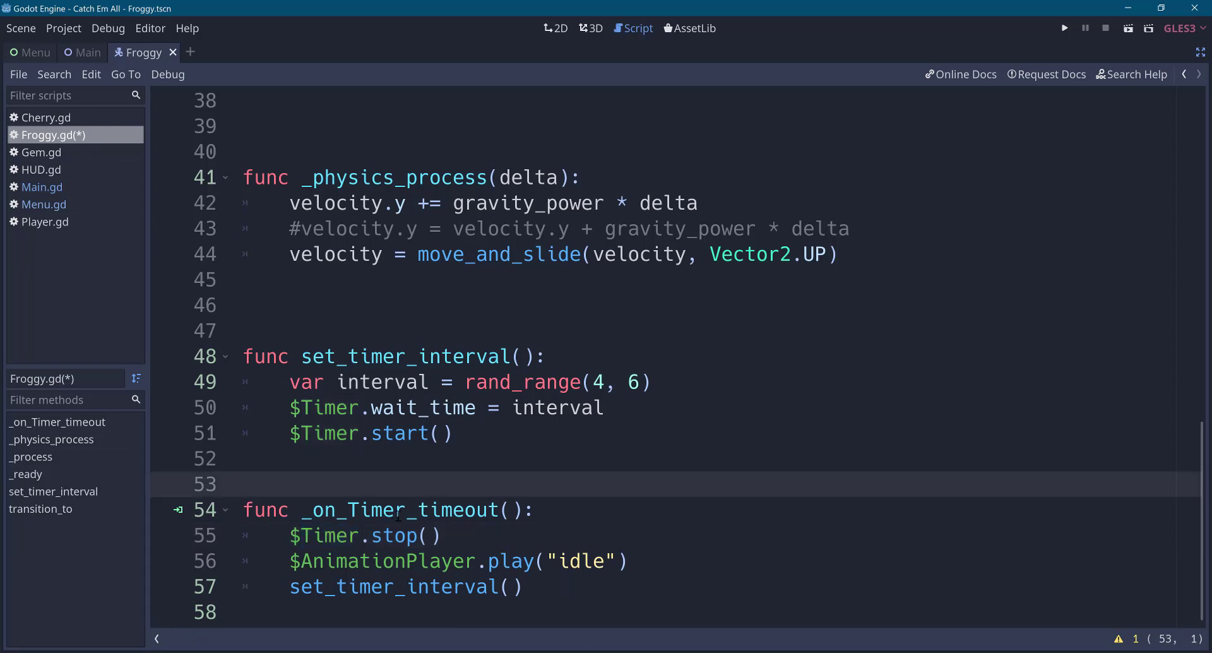
pyautogui.moveTo(557, 560); pyautogui.dragTo(600, 561)
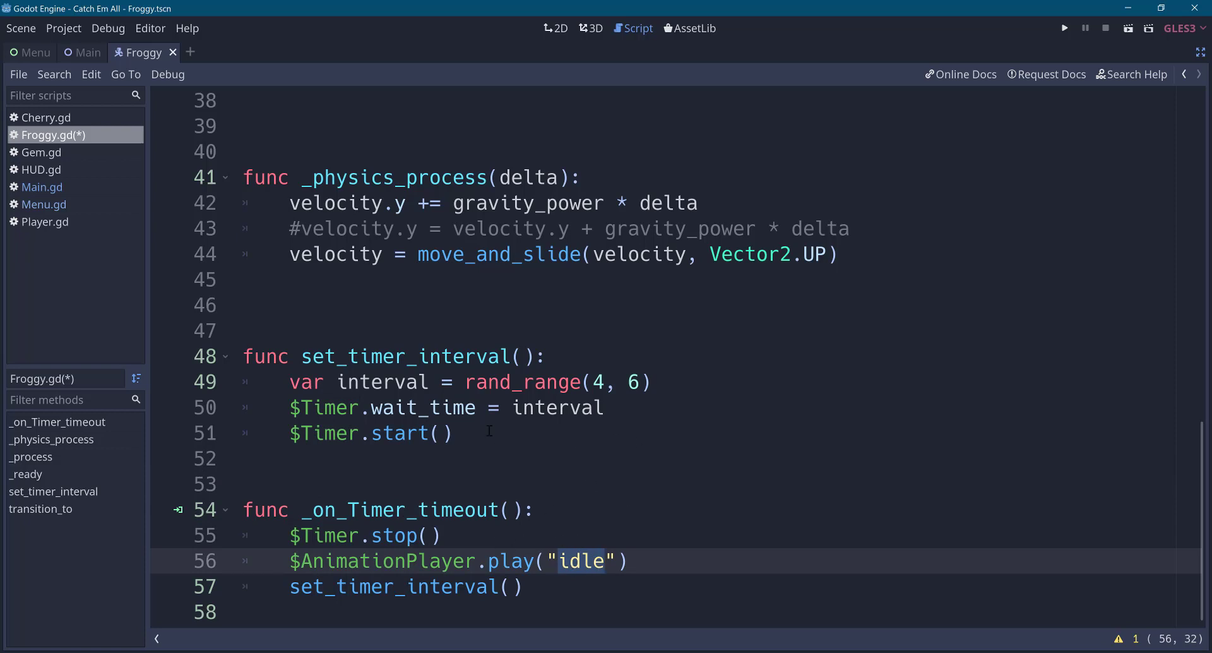
pyautogui.click(561, 561)
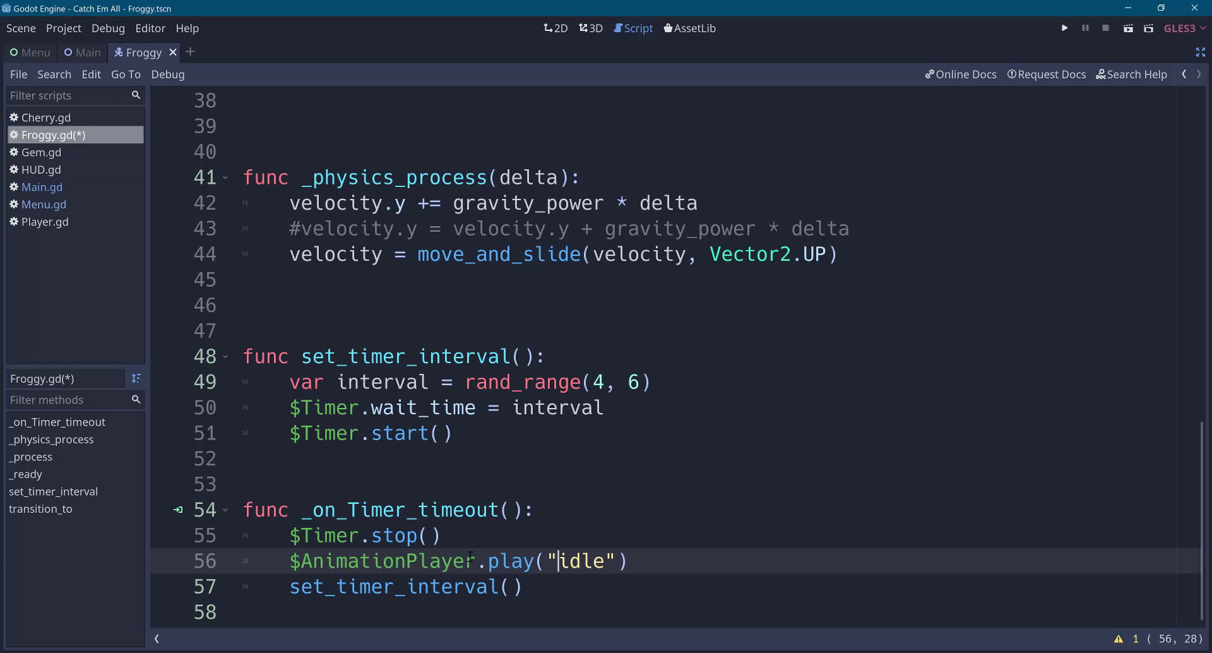
# Comment out the $AnimationPlayer.play("idle") line in _on_Timer_timeout.
pyautogui.click(465, 535)
pyautogui.press('Down')
pyautogui.press('Home')
pyautogui.write('#')
# Add the comment '# Timer para respirar (breathe)' above _on_Timer_timeout and save.
pyautogui.press('Up')
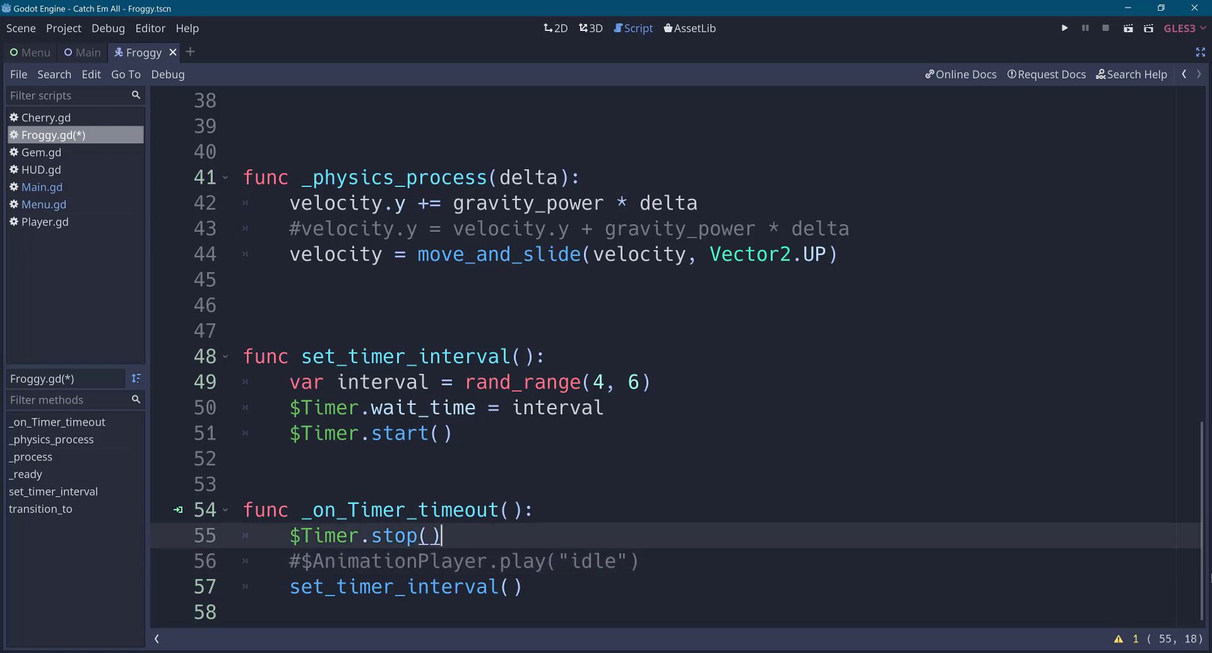
pyautogui.press('Up')
pyautogui.press('Up')
pyautogui.write('#')
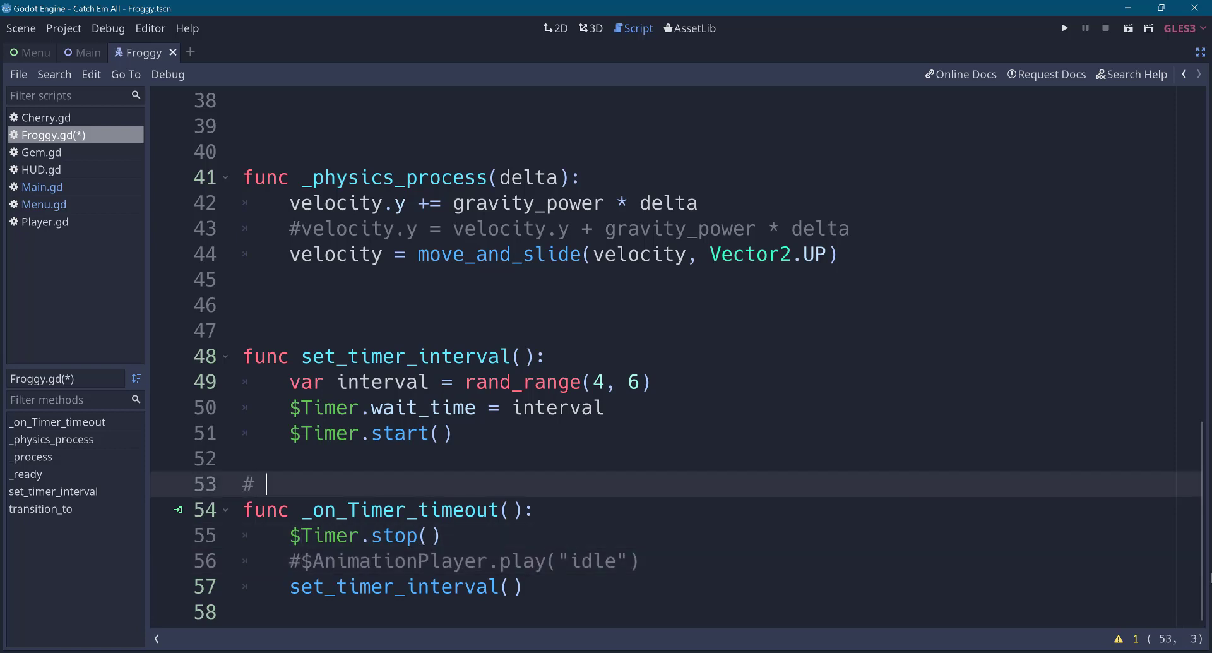
pyautogui.write('tIMER')
pyautogui.press('BackSpace')
pyautogui.press('BackSpace')
pyautogui.press('BackSpace')
pyautogui.press('BackSpace')
pyautogui.press('BackSpace')
pyautogui.press('capslock')
pyautogui.write('Timer')
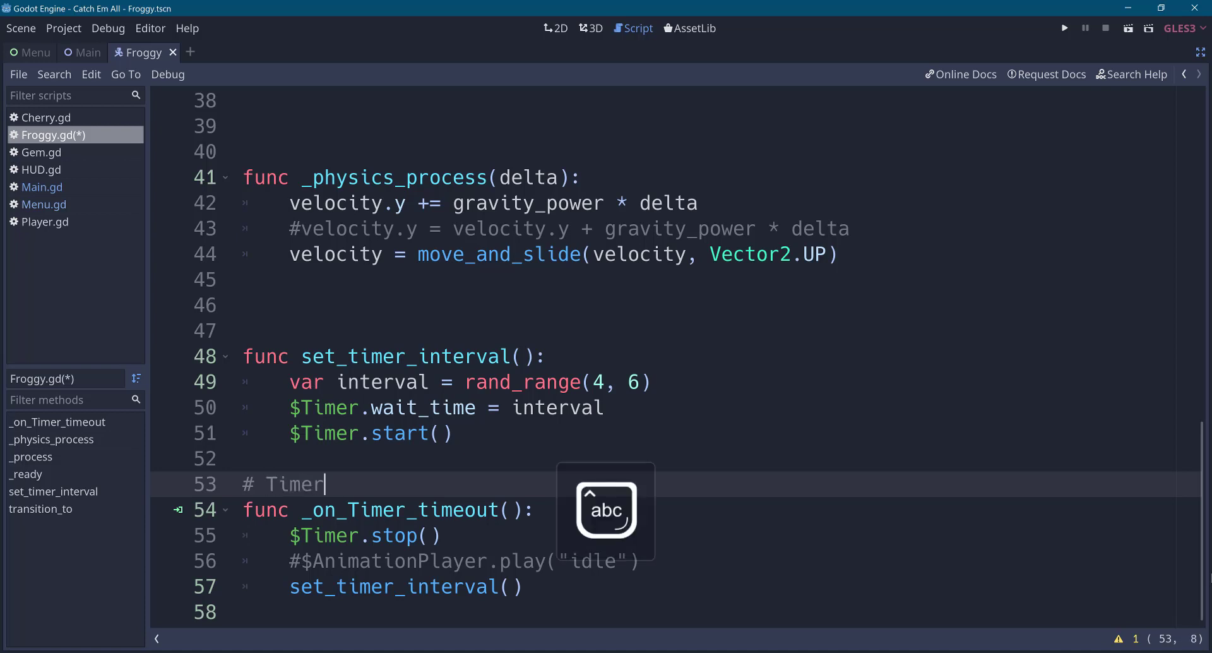
pyautogui.write(' para res')
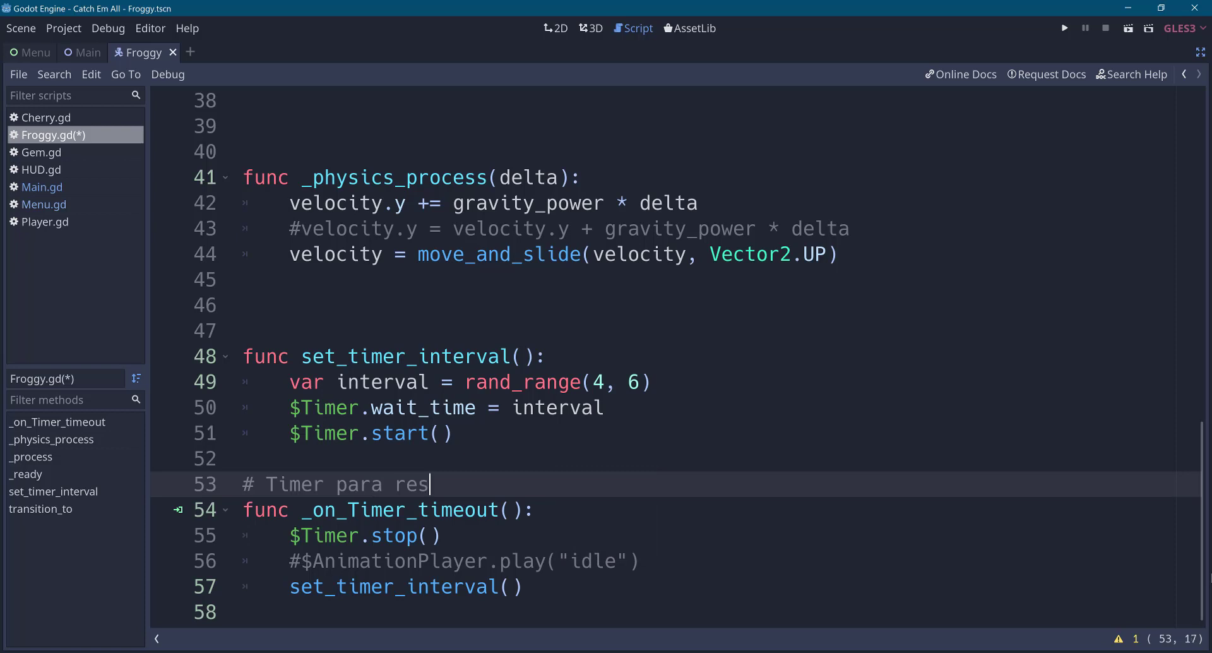
pyautogui.write('pira')
pyautogui.press('BackSpace')
pyautogui.press('BackSpace')
pyautogui.write('rar ')
pyautogui.write('(breat')
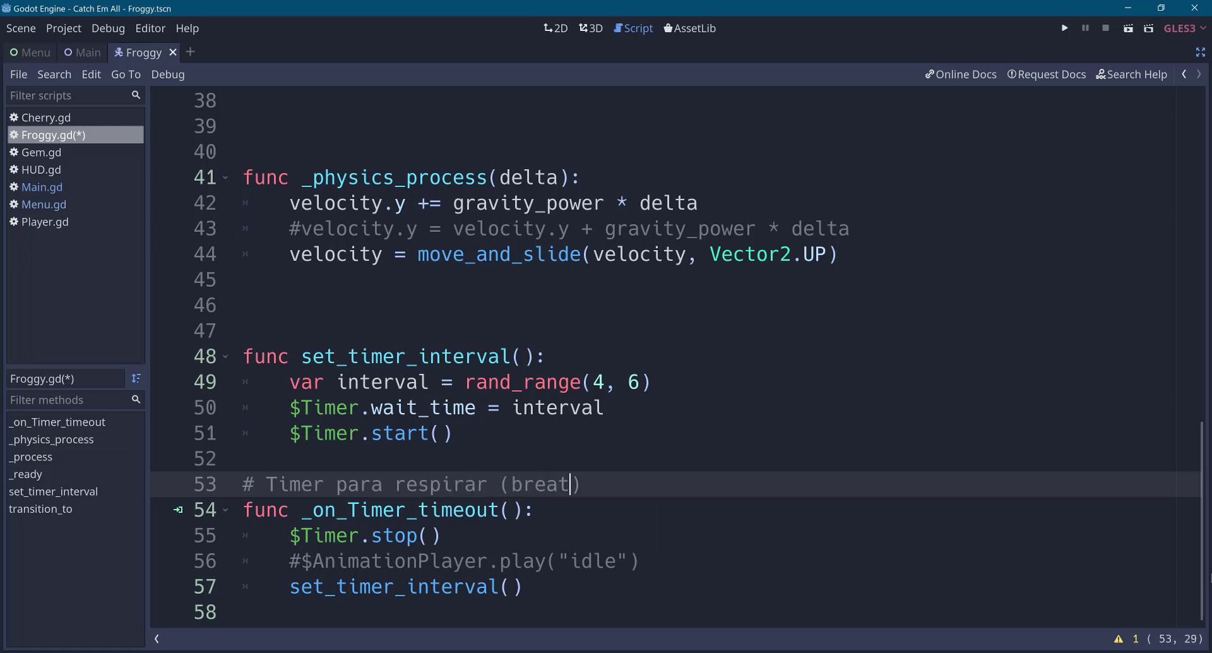
pyautogui.write('he')
pyautogui.click(333, 508)
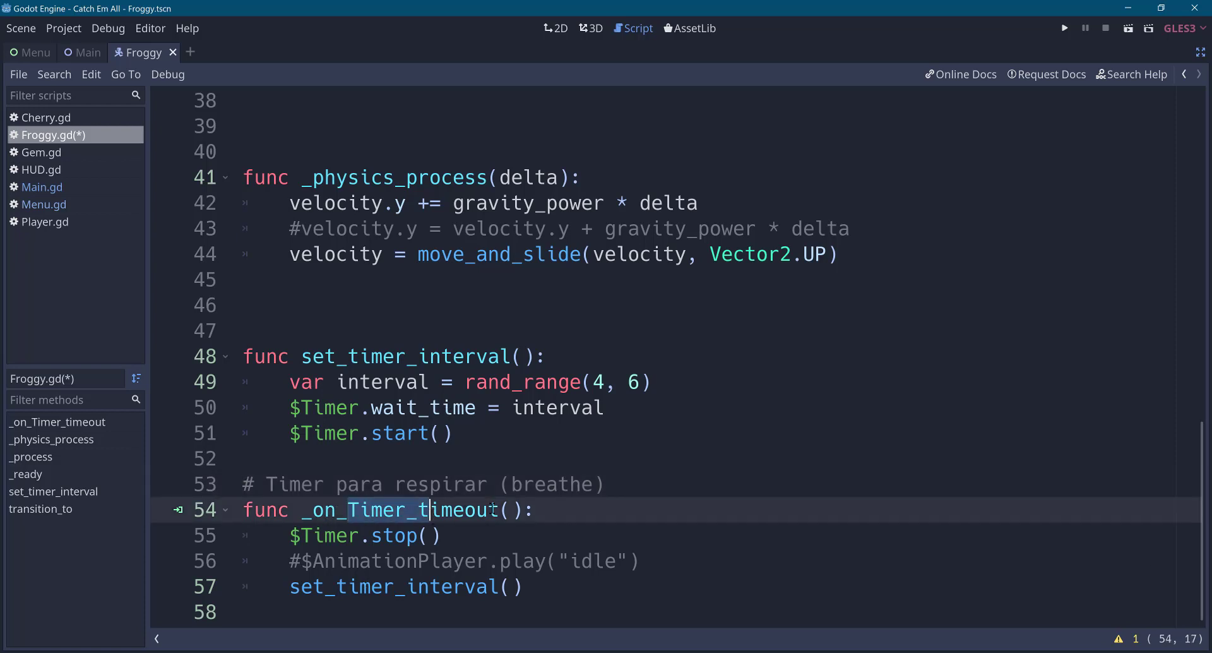
pyautogui.click(423, 484)
pyautogui.hotkey('ctrl', 's')
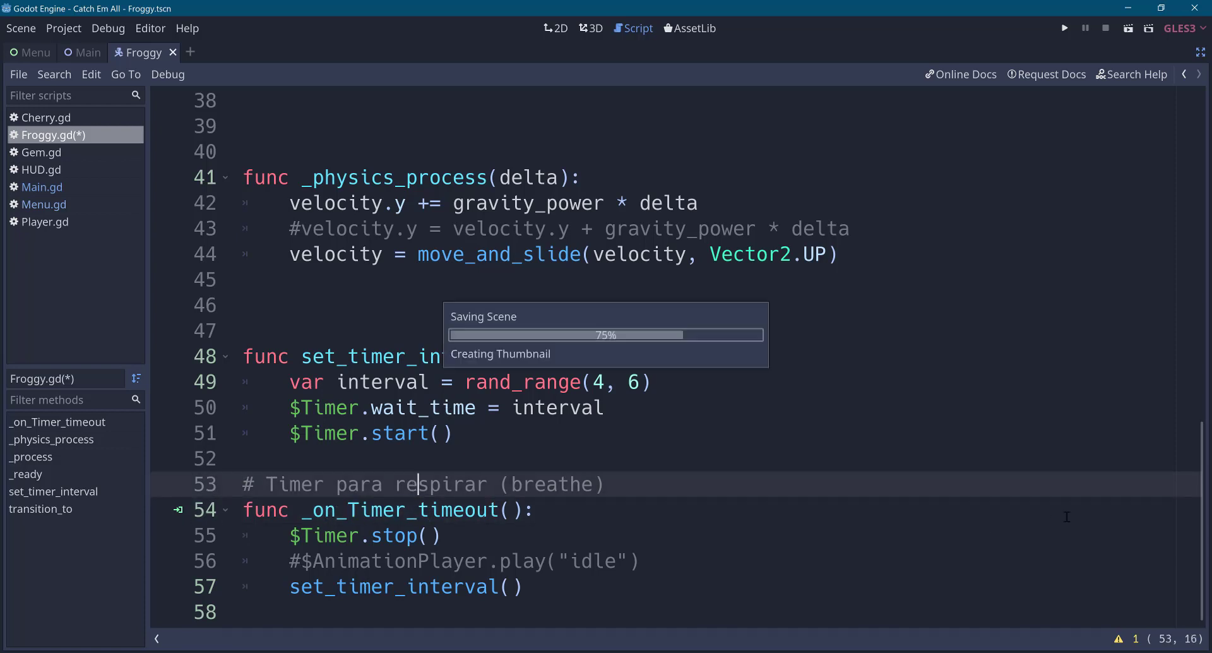
# Add a blank line above the comment and open a new line after the timer stop call.
pyautogui.press('Home')
pyautogui.press('Return')
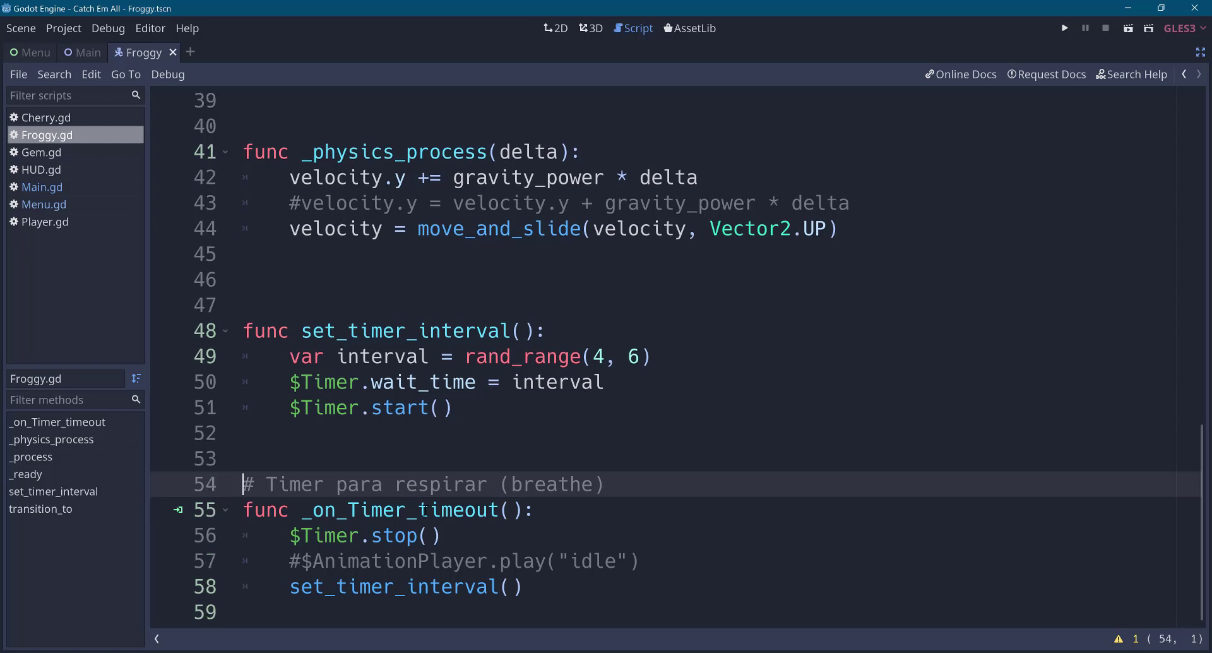
pyautogui.click(436, 560)
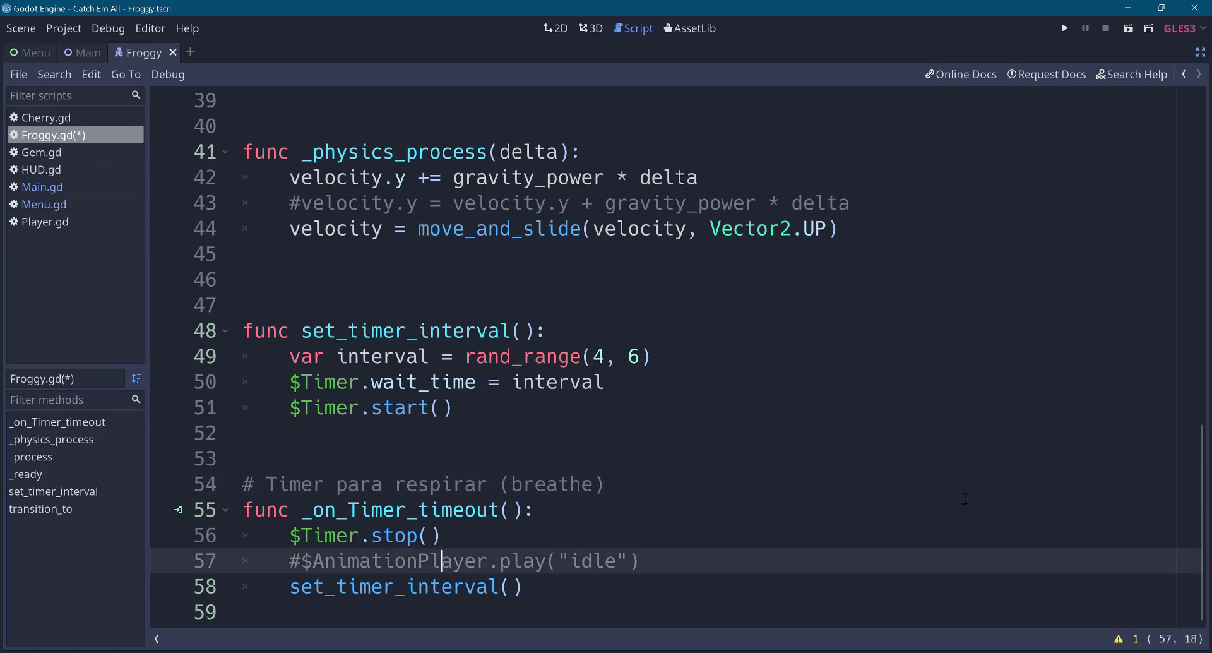
pyautogui.press('Home')
pyautogui.hotkey('shift', 'End')
pyautogui.press('Up')
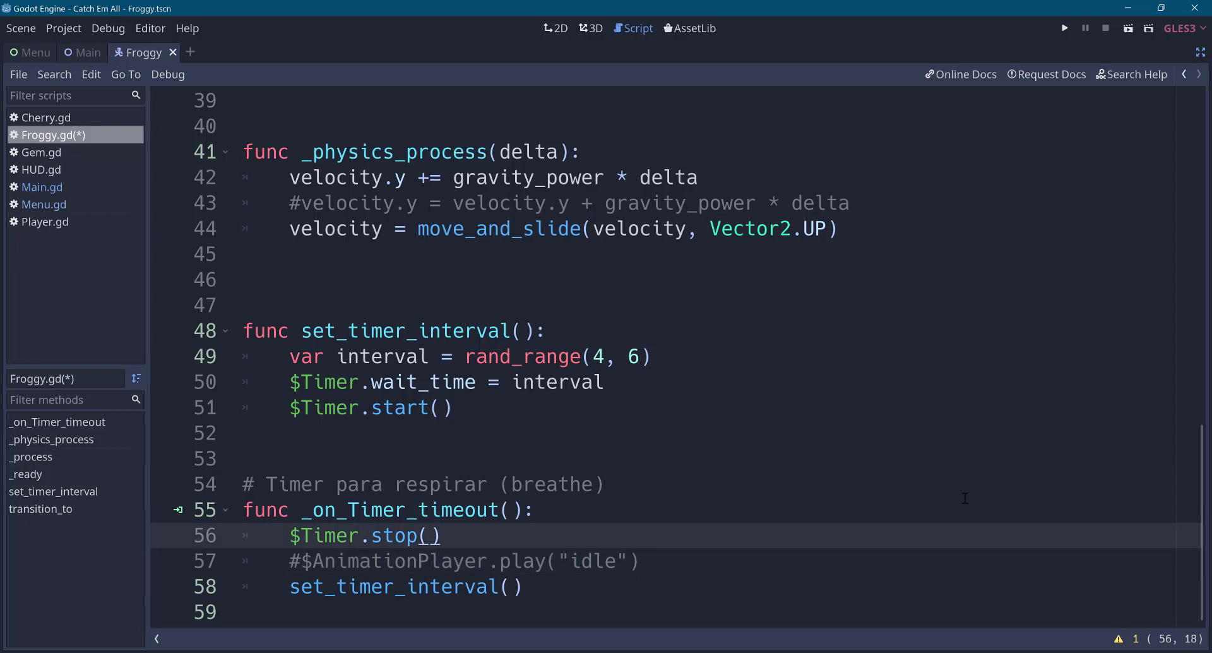
pyautogui.press('Down')
pyautogui.press('Home')
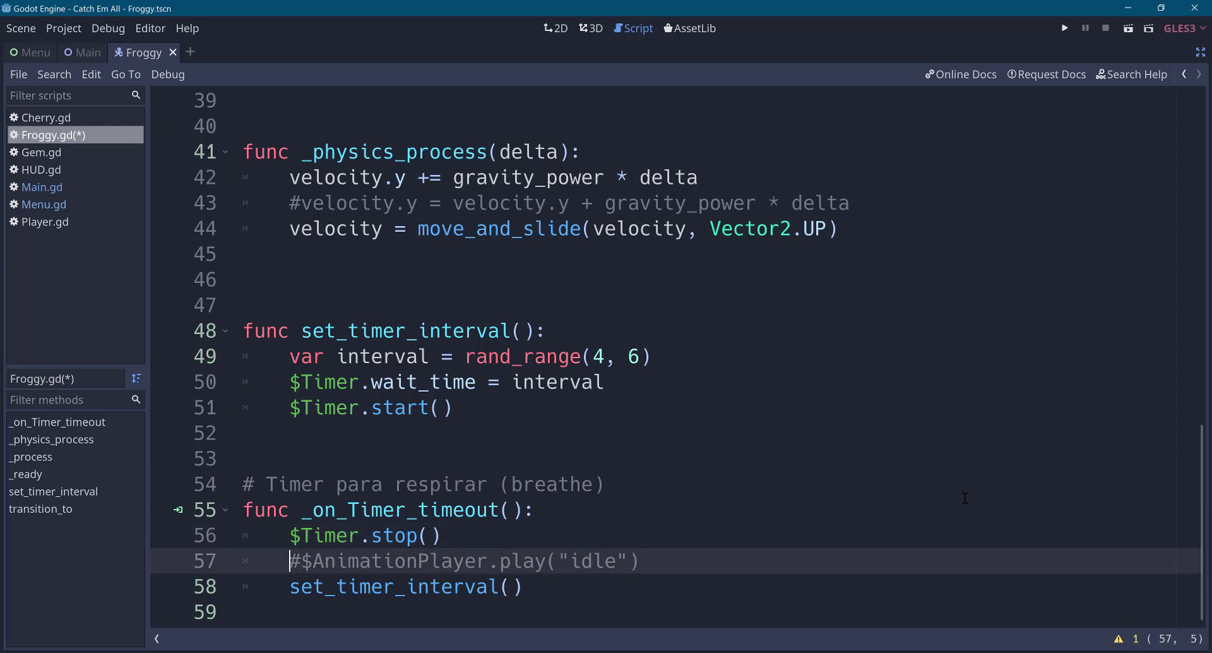
pyautogui.press('Up')
pyautogui.press('End')
pyautogui.press('Return')
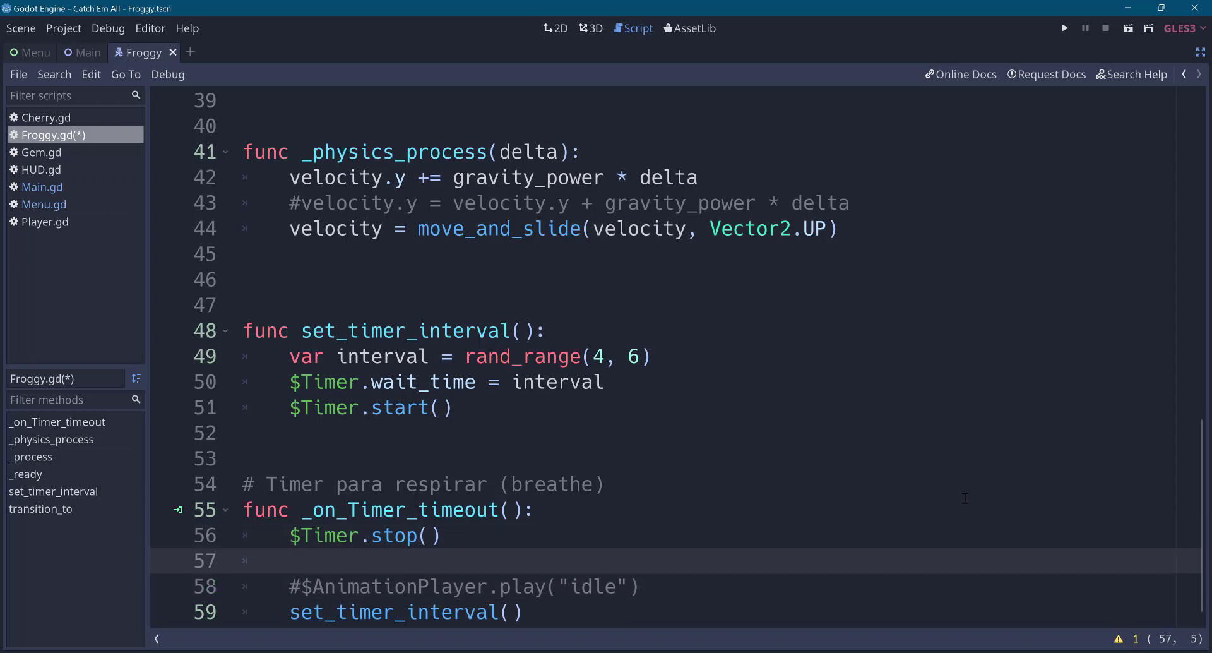
# Call transition_to(BREATHE) on that line and save Froggy.gd.
pyautogui.write('trans')
pyautogui.press('Return')
pyautogui.press('capslock')
pyautogui.write('B')
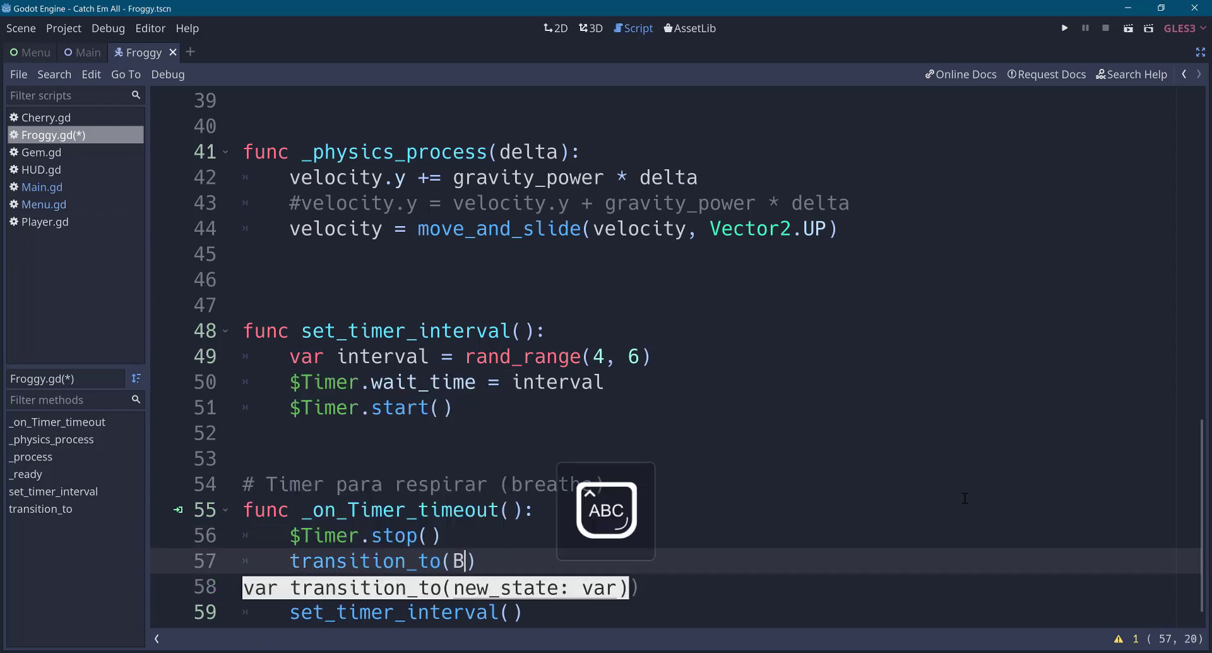
pyautogui.write('REA')
pyautogui.press('Return')
pyautogui.press('Left')
pyautogui.scroll(-1, 470, 357)
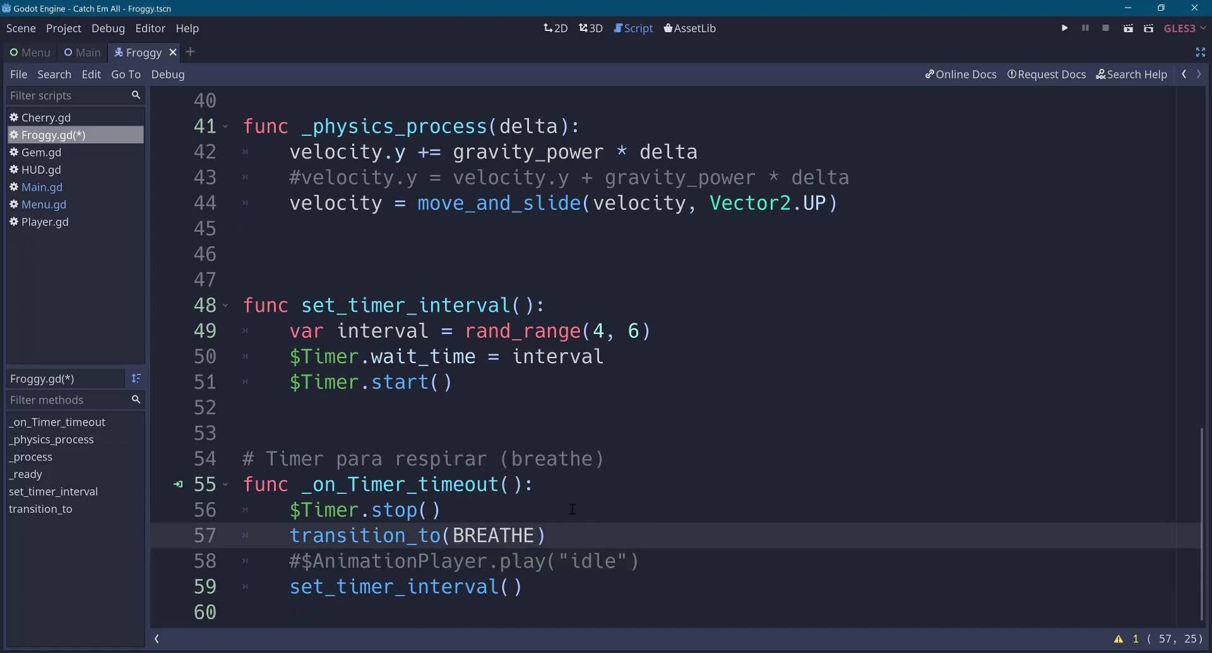
pyautogui.hotkey('ctrl', 's')
pyautogui.click(571, 339)
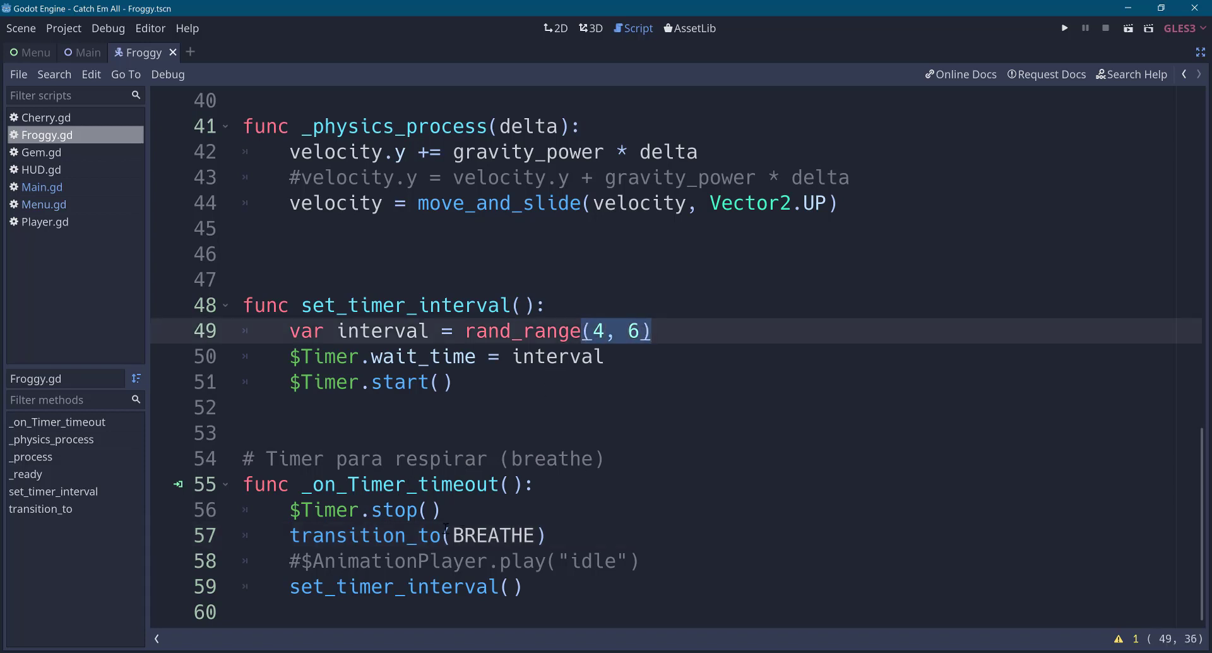
pyautogui.click(489, 535)
pyautogui.click(593, 537)
pyautogui.press('F5')
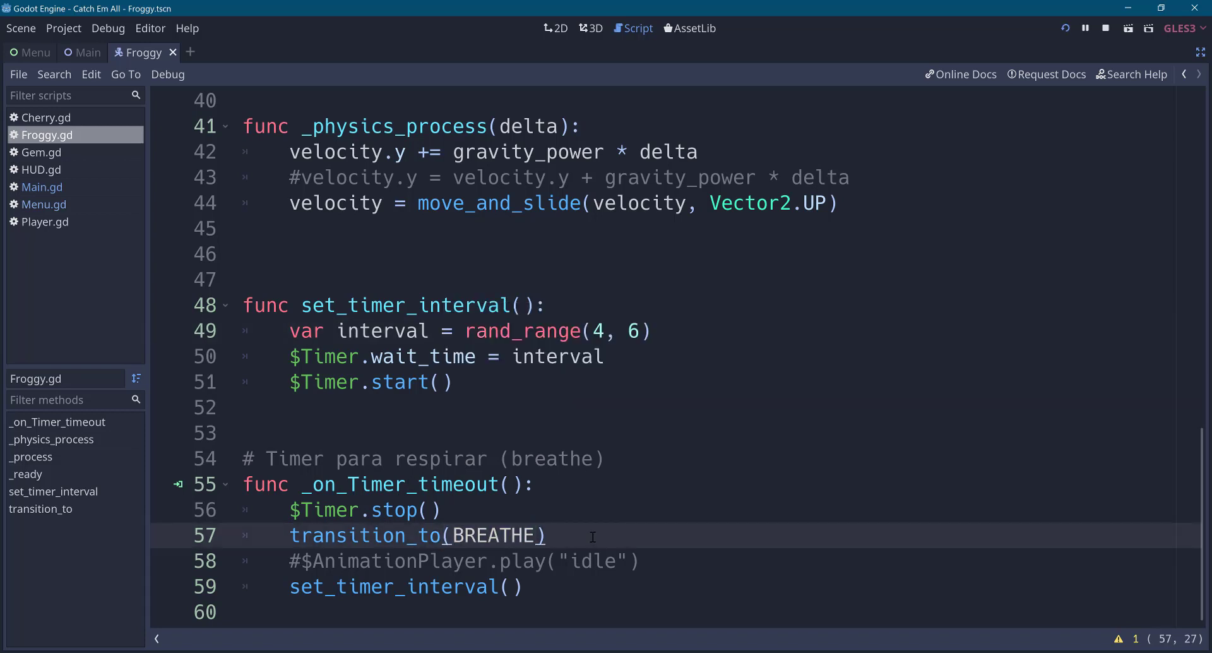
pyautogui.click(592, 363)
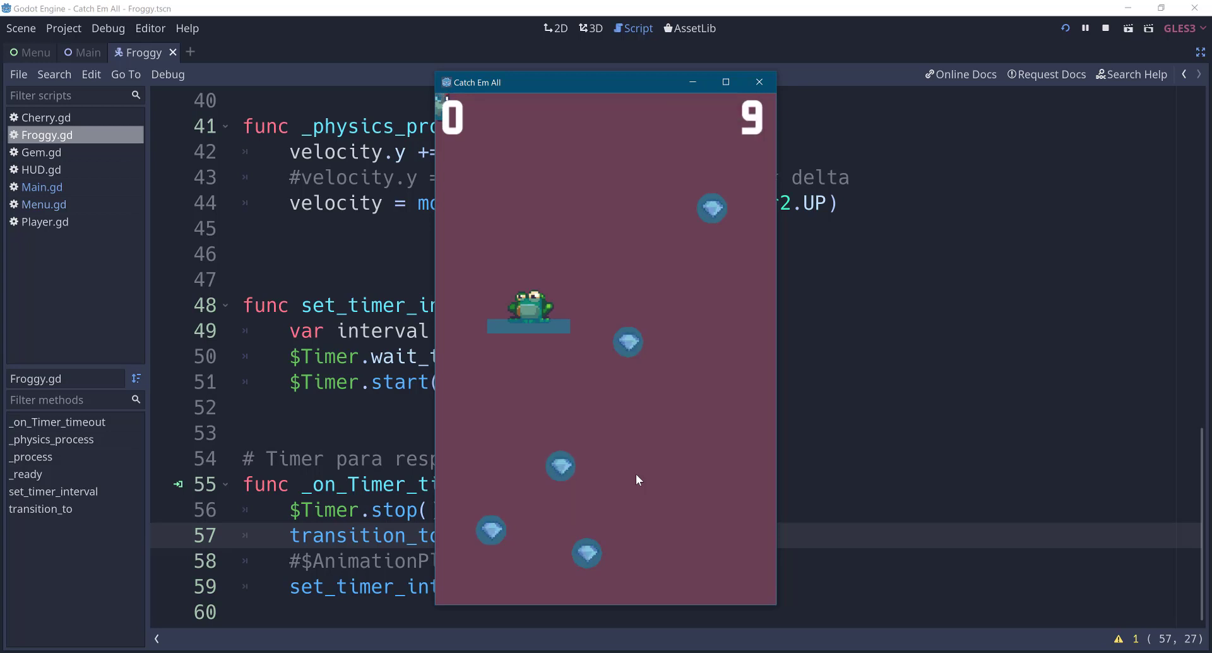
pyautogui.click(759, 82)
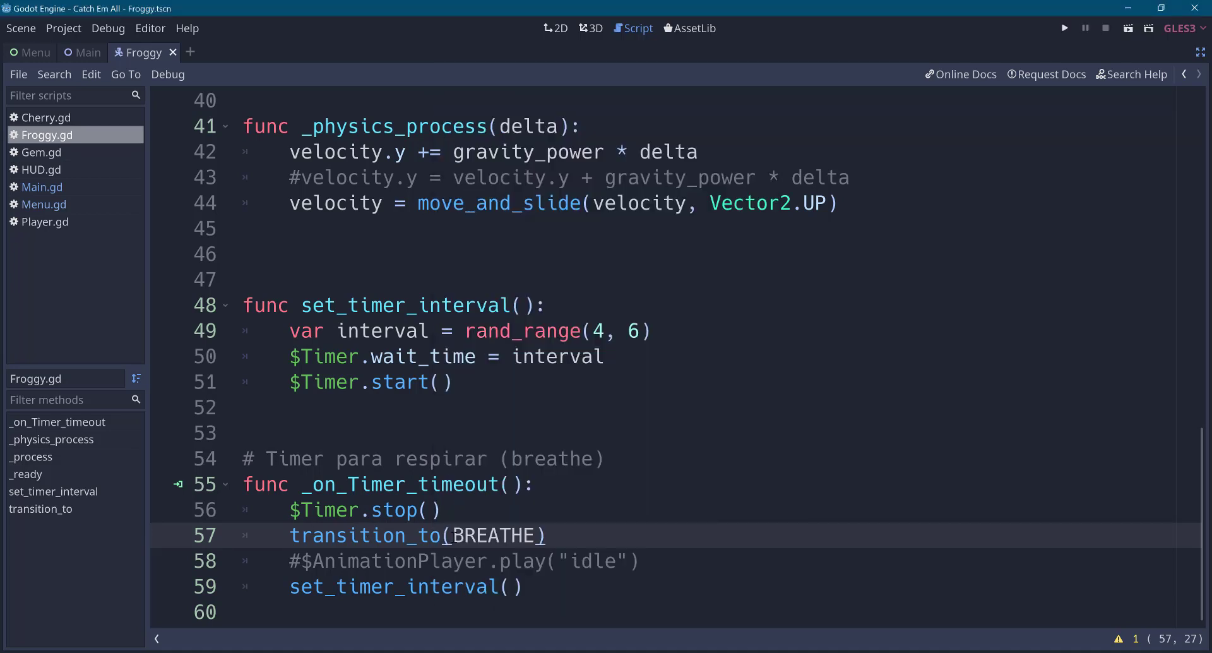
# Review the BREATHE timer code: the Timer stop, set_timer_interval call, and rand_range wait_time logic.
pyautogui.moveTo(453, 535); pyautogui.dragTo(535, 536)
pyautogui.moveTo(292, 590); pyautogui.dragTo(488, 587)
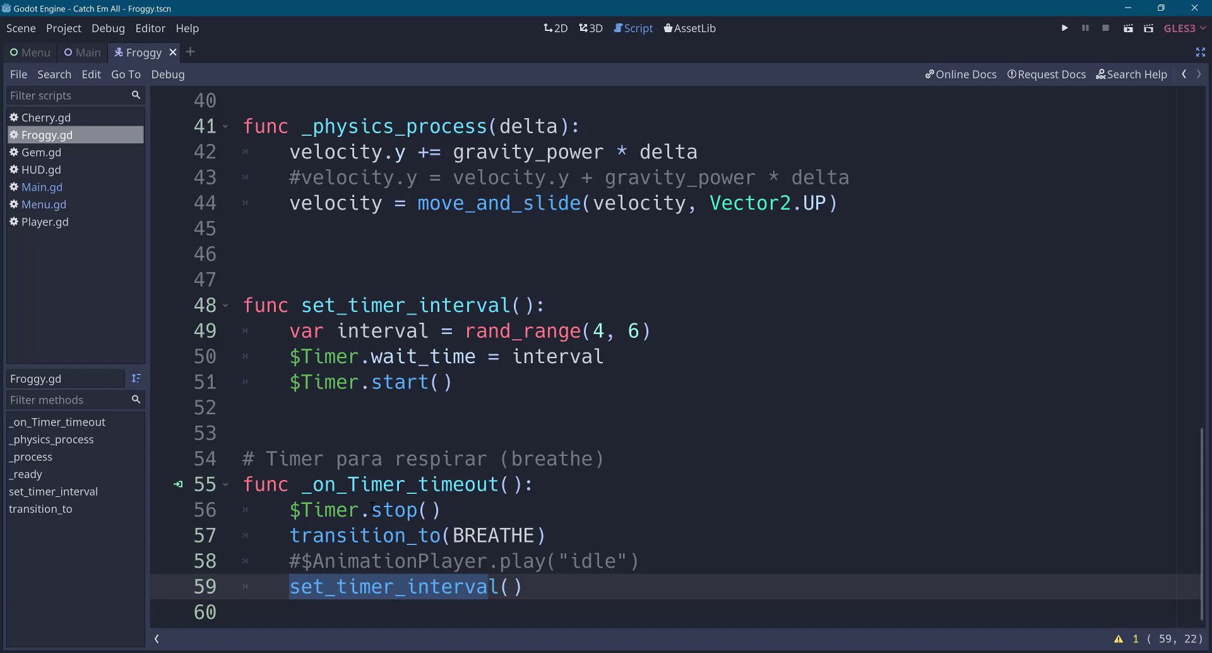
pyautogui.moveTo(372, 509); pyautogui.dragTo(407, 509)
pyautogui.moveTo(407, 586); pyautogui.dragTo(500, 586)
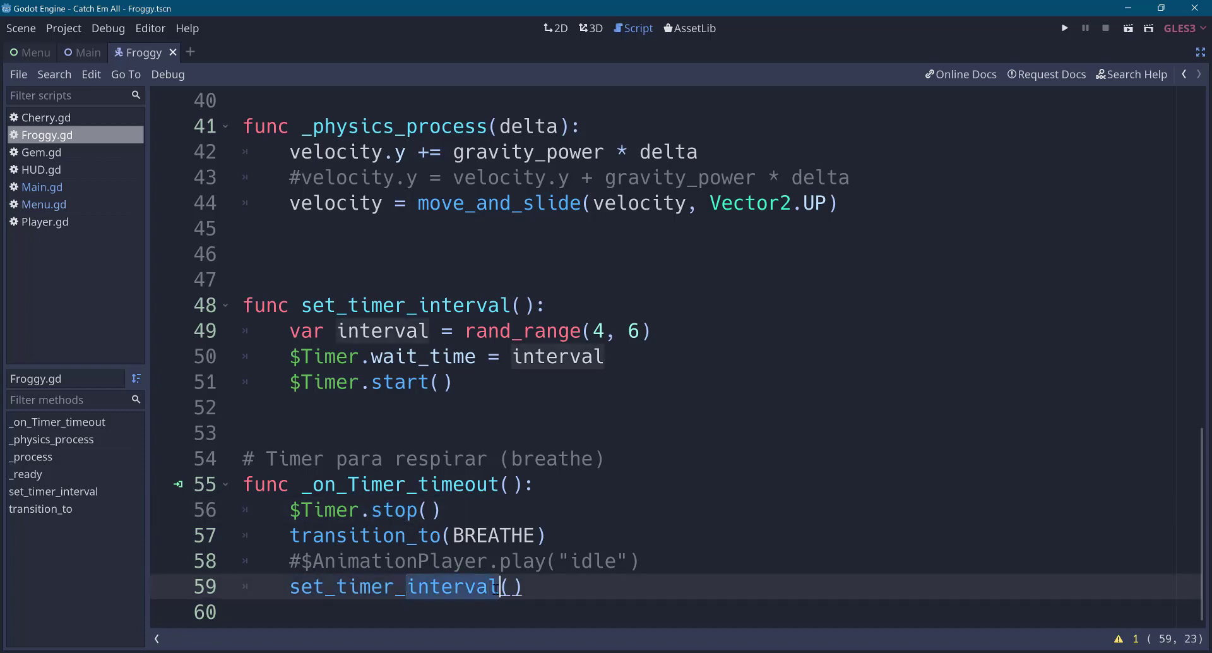
pyautogui.moveTo(475, 330); pyautogui.dragTo(652, 332)
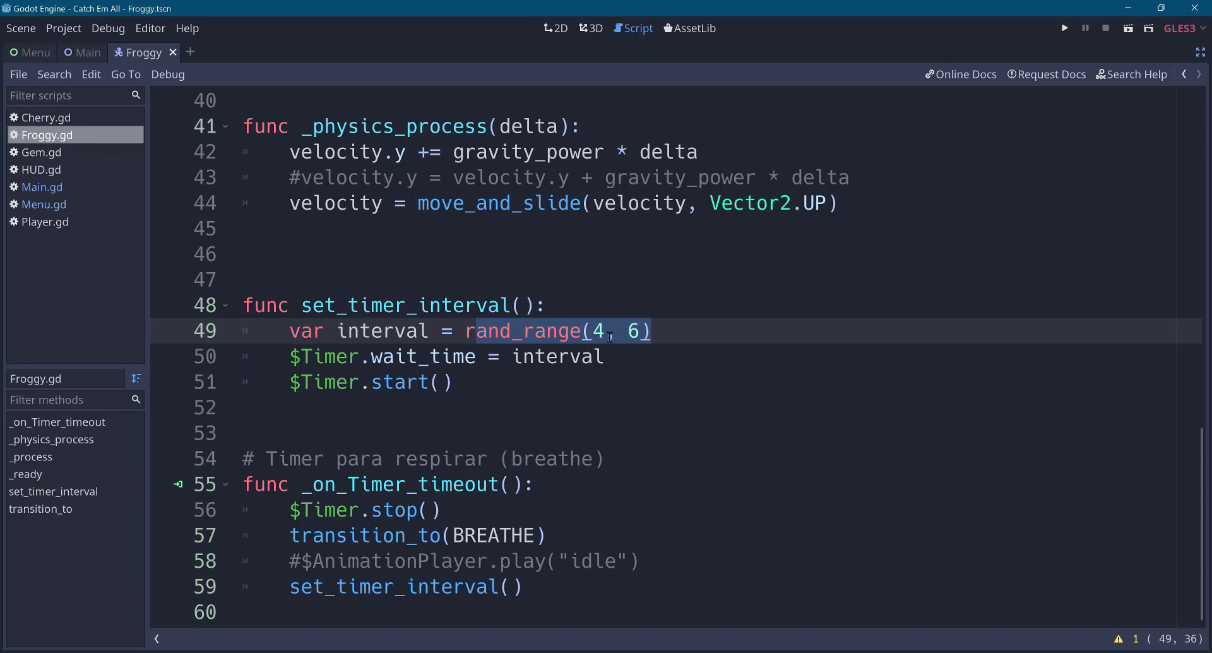
pyautogui.moveTo(342, 358); pyautogui.dragTo(495, 357)
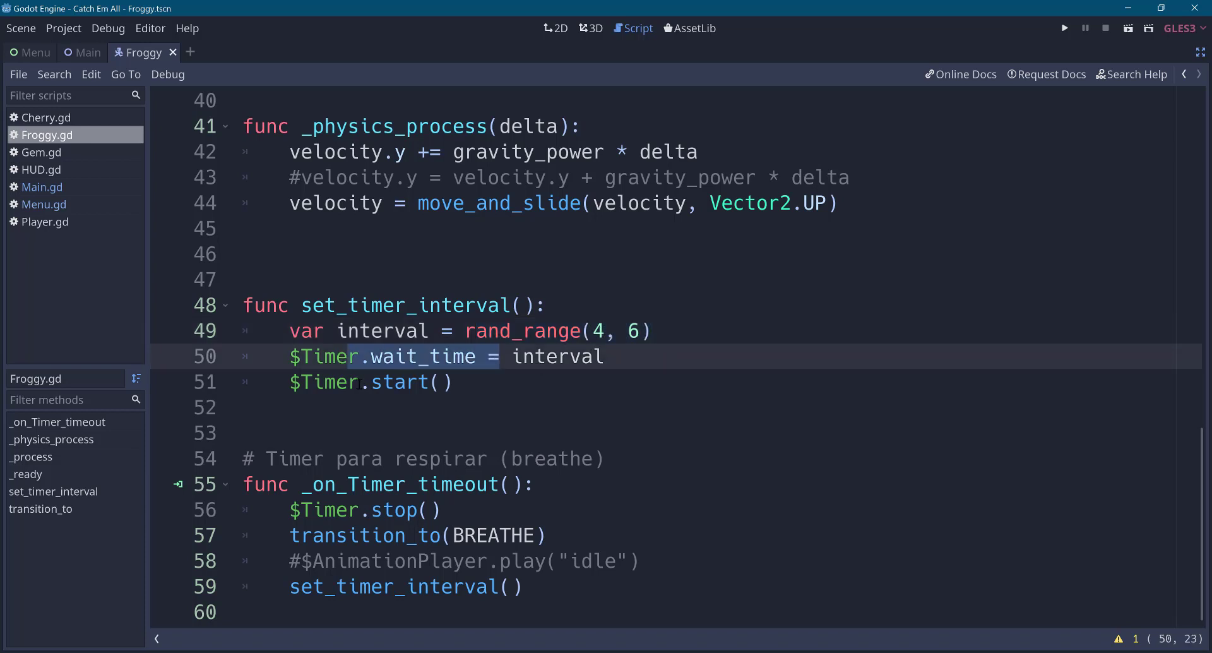
pyautogui.moveTo(336, 382); pyautogui.dragTo(447, 383)
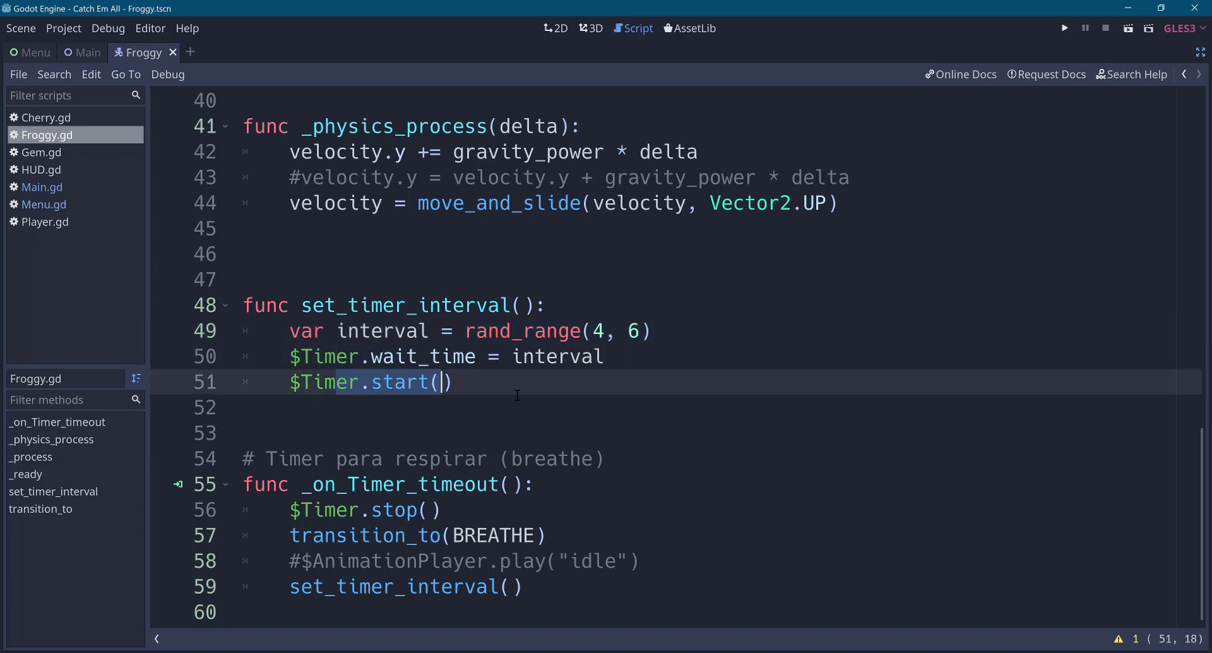
# Change line 49 to rand_range(3, 5), then save and run the project.
pyautogui.hotkey('ctrl', 'z')
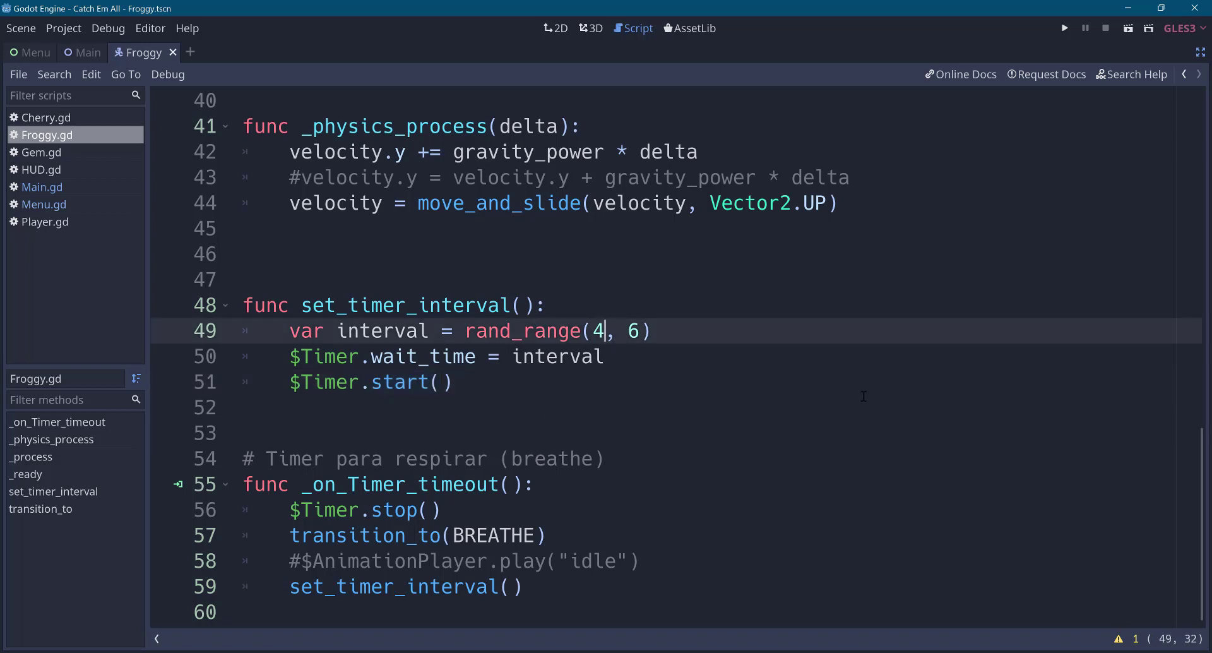
pyautogui.hotkey('ctrl', 'z')
pyautogui.hotkey('ctrl', 'z')
pyautogui.write('5')
pyautogui.press('Down')
pyautogui.press('Down')
pyautogui.press('Down')
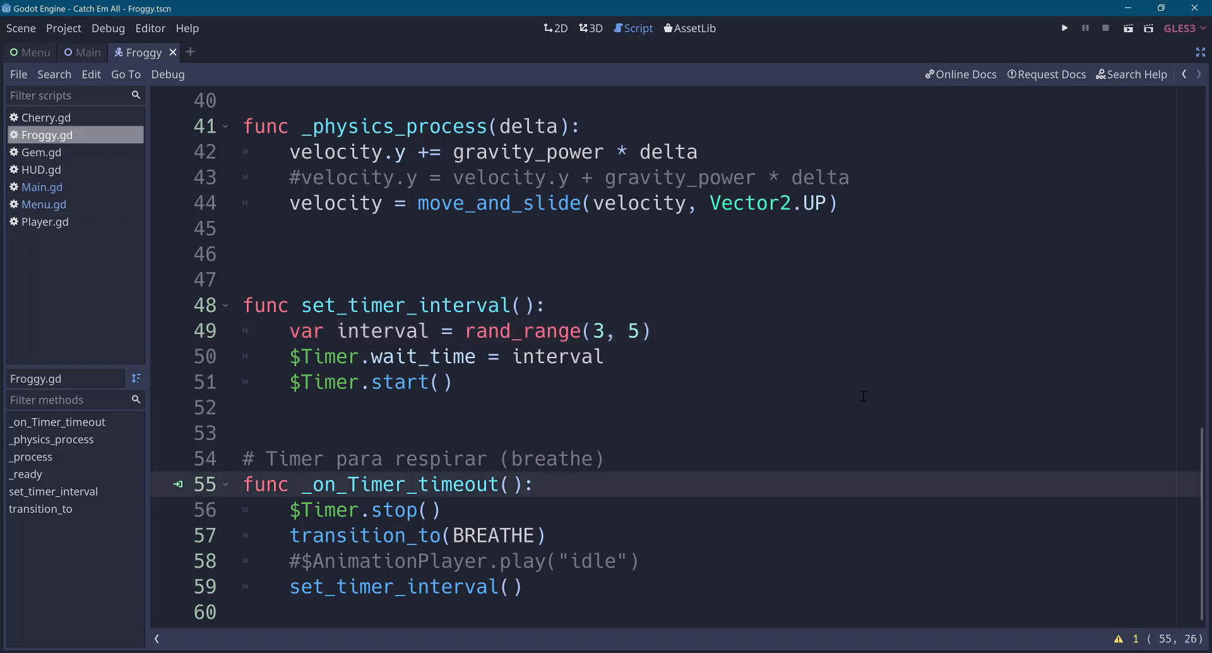
pyautogui.press('F5')
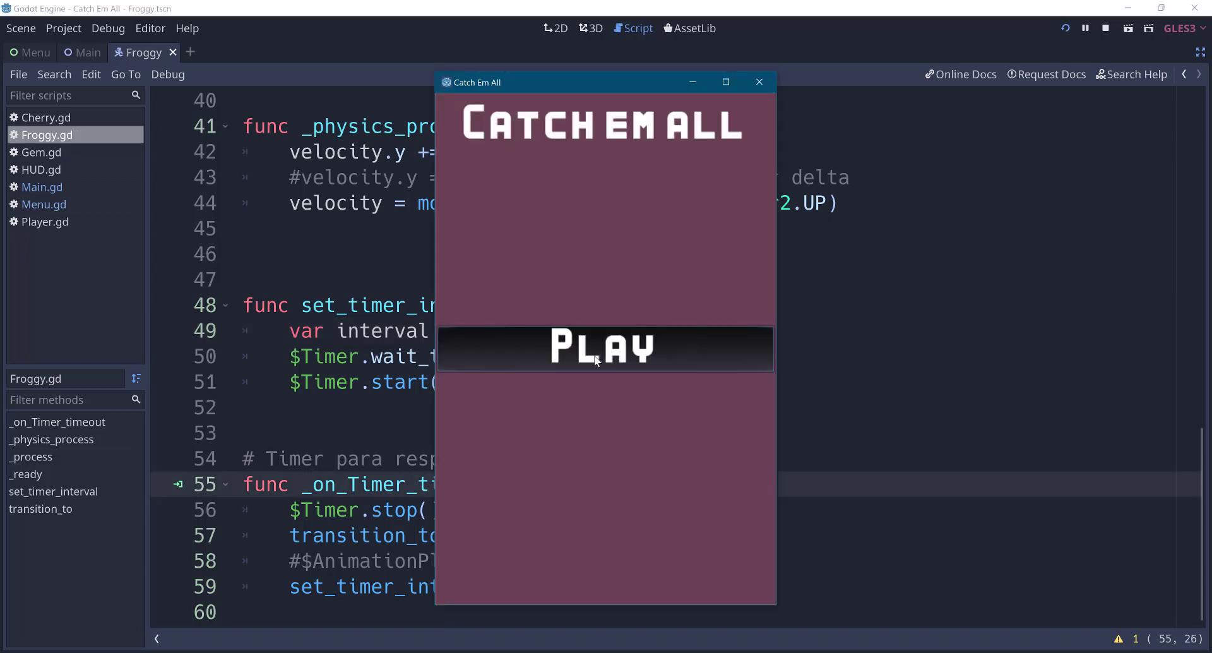
# Play a Catch Em All round to watch the frog's 3–5 second breathing, then close the game.
pyautogui.click(593, 354)
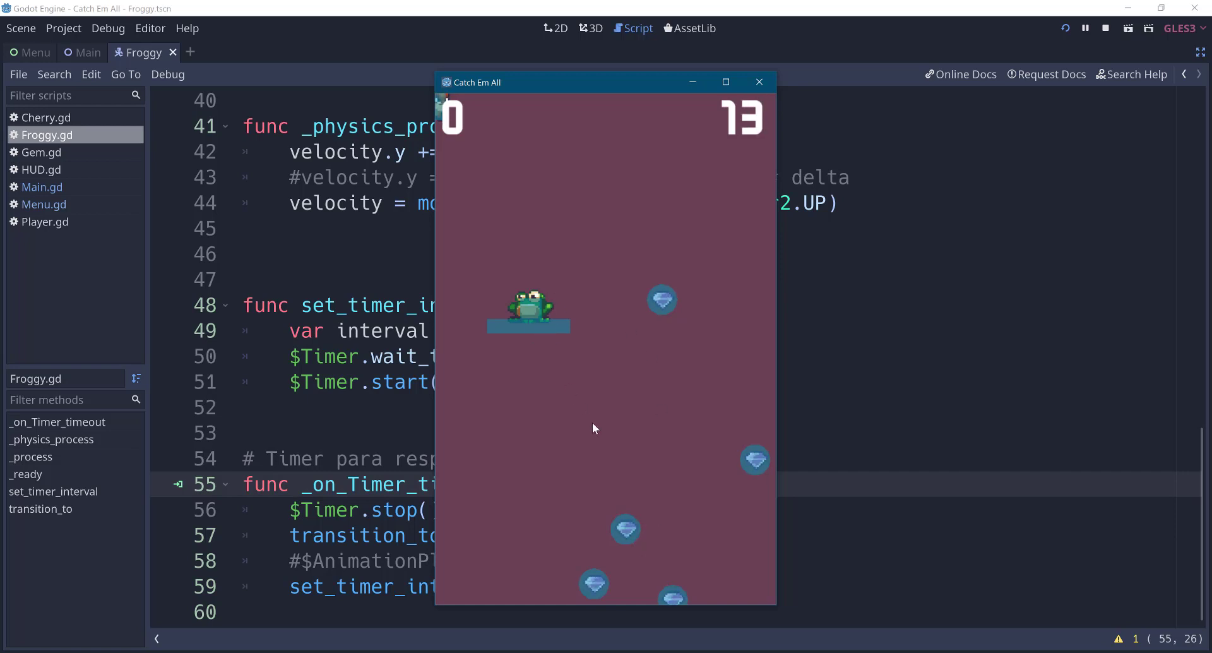
pyautogui.click(759, 82)
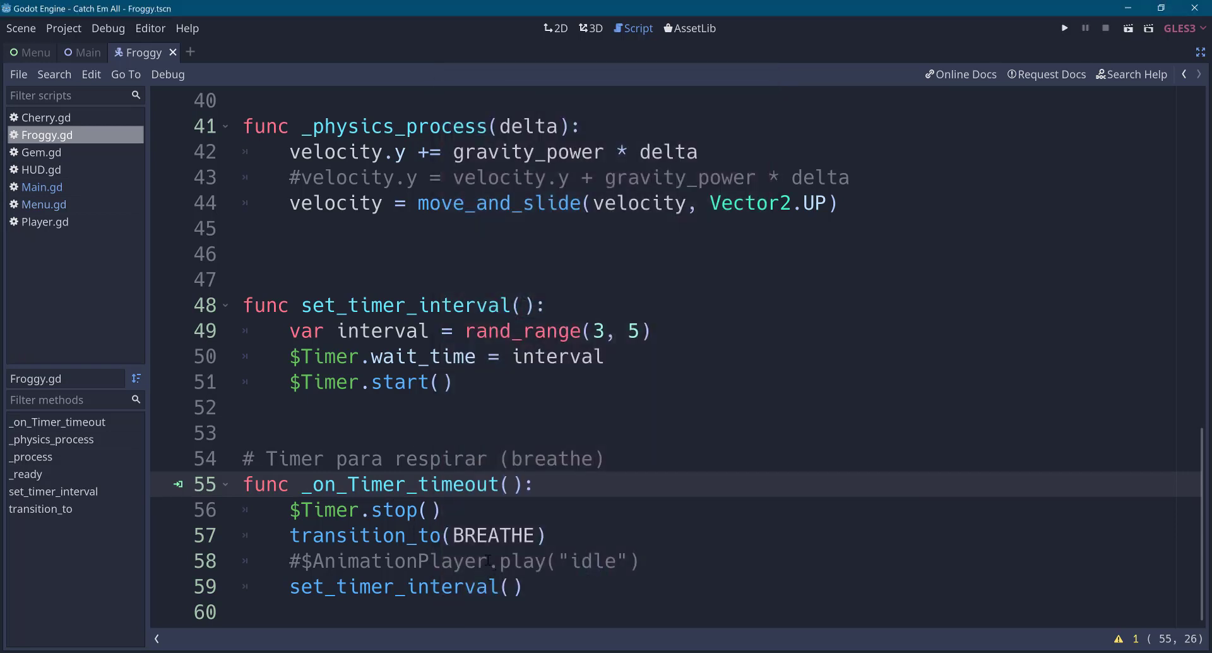
pyautogui.doubleClick(457, 535)
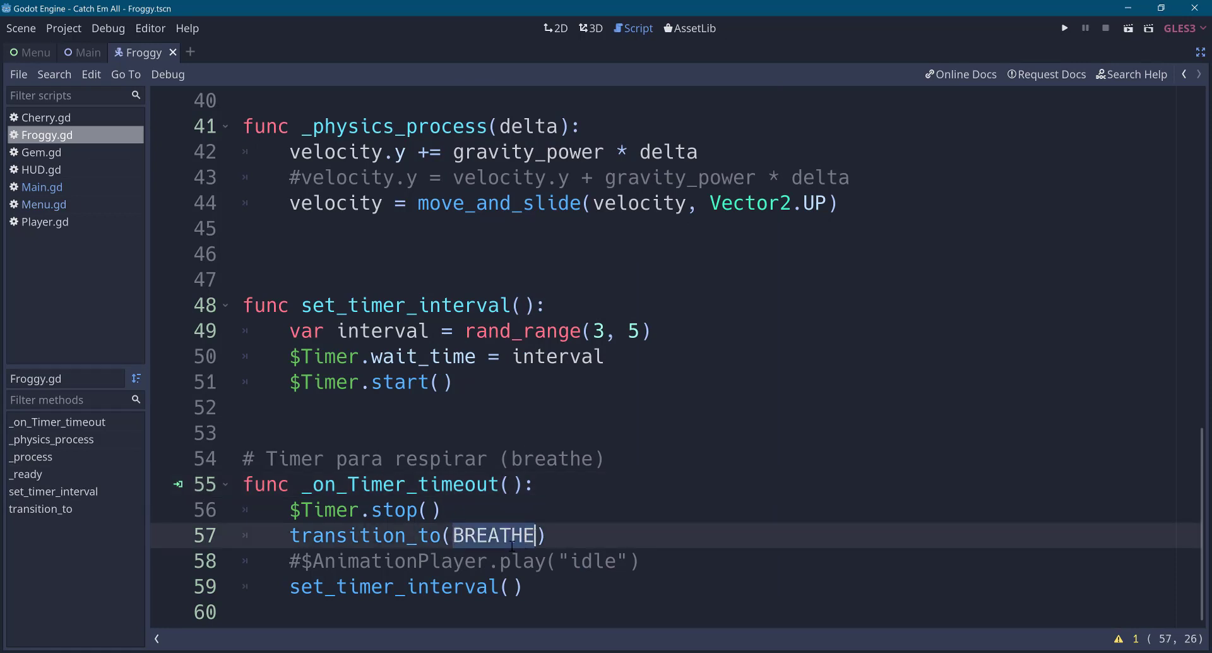
pyautogui.doubleClick(589, 571)
pyautogui.moveTo(452, 534); pyautogui.dragTo(533, 534)
pyautogui.moveTo(570, 561); pyautogui.dragTo(616, 561)
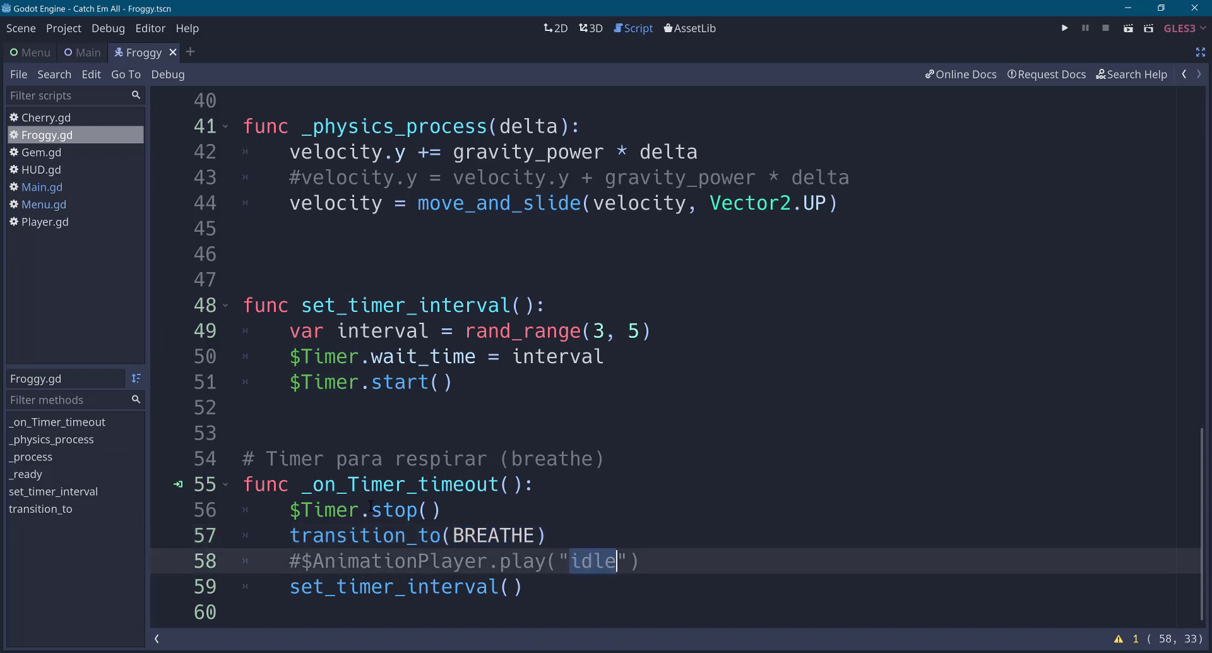
pyautogui.scroll(10, 372, 498)
pyautogui.scroll(-2, 468, 366)
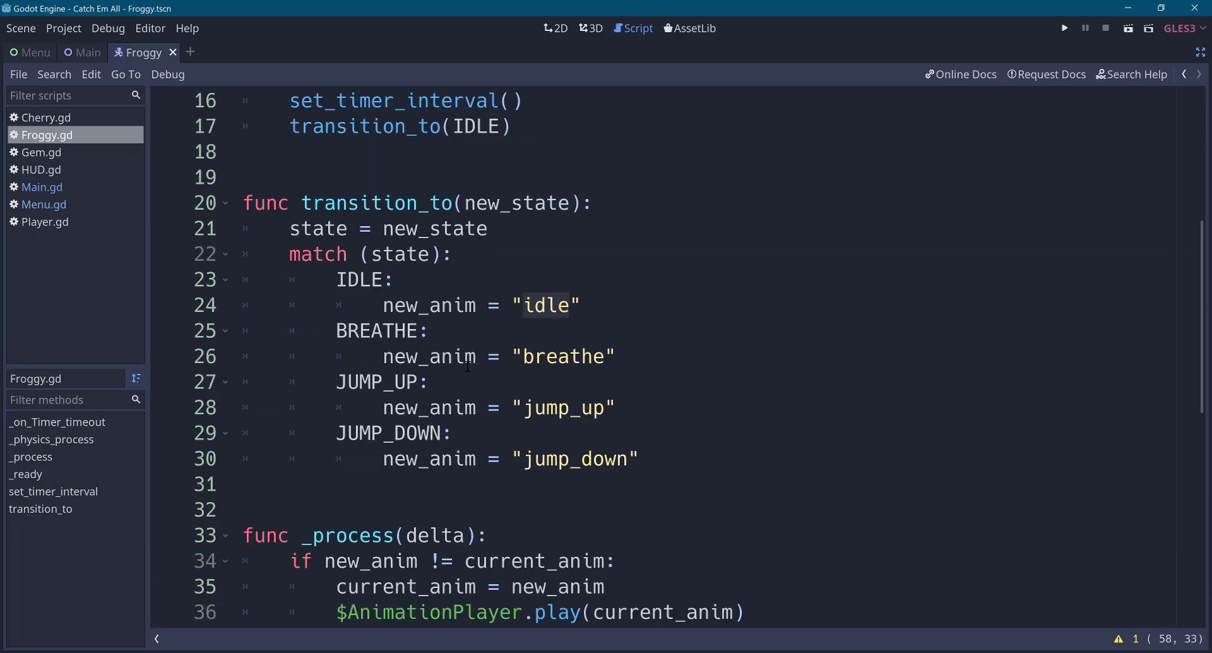
pyautogui.moveTo(477, 356); pyautogui.dragTo(617, 357)
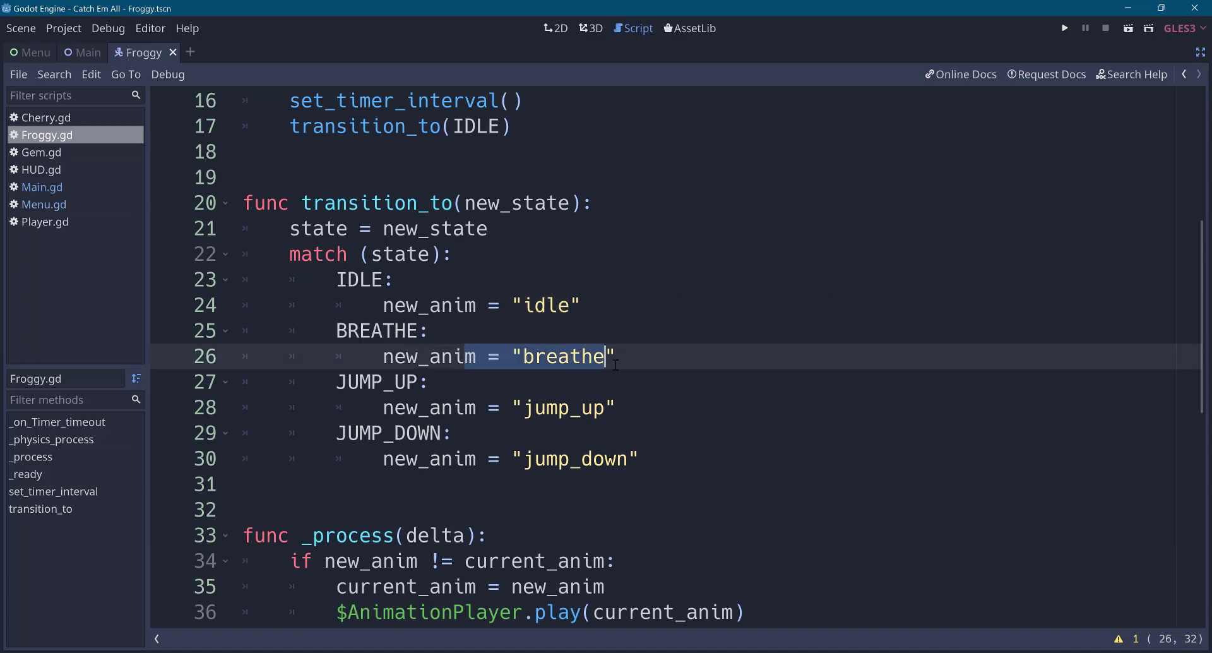
pyautogui.scroll(-4, 414, 278)
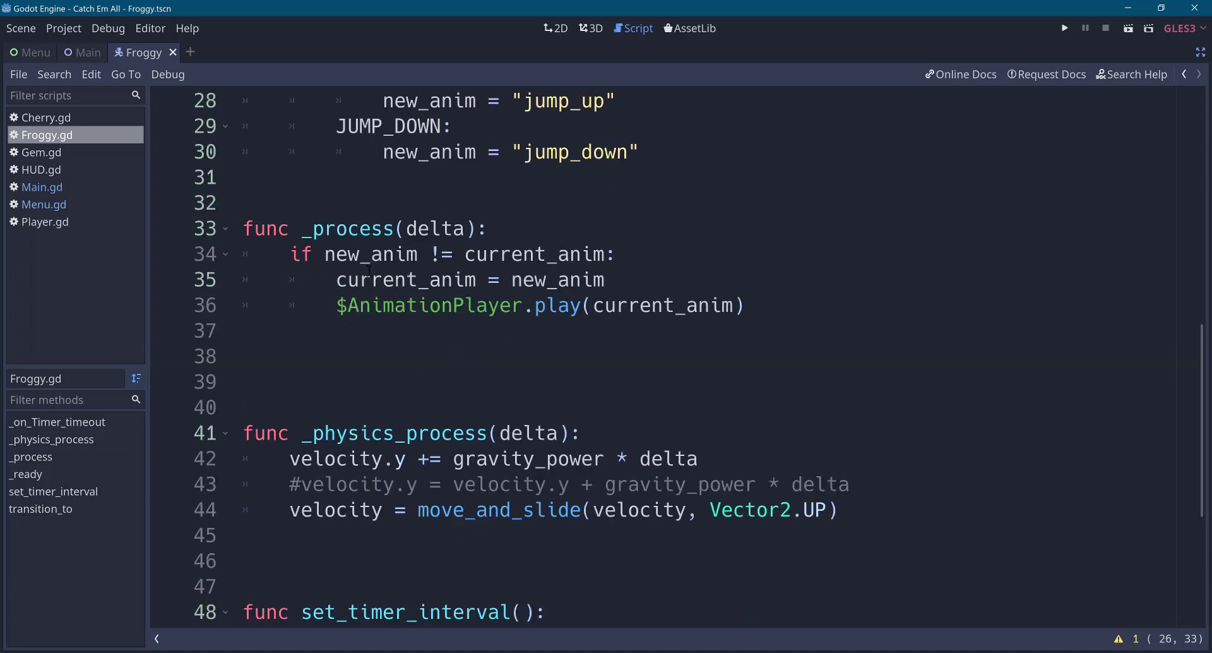
pyautogui.moveTo(325, 254); pyautogui.dragTo(617, 254)
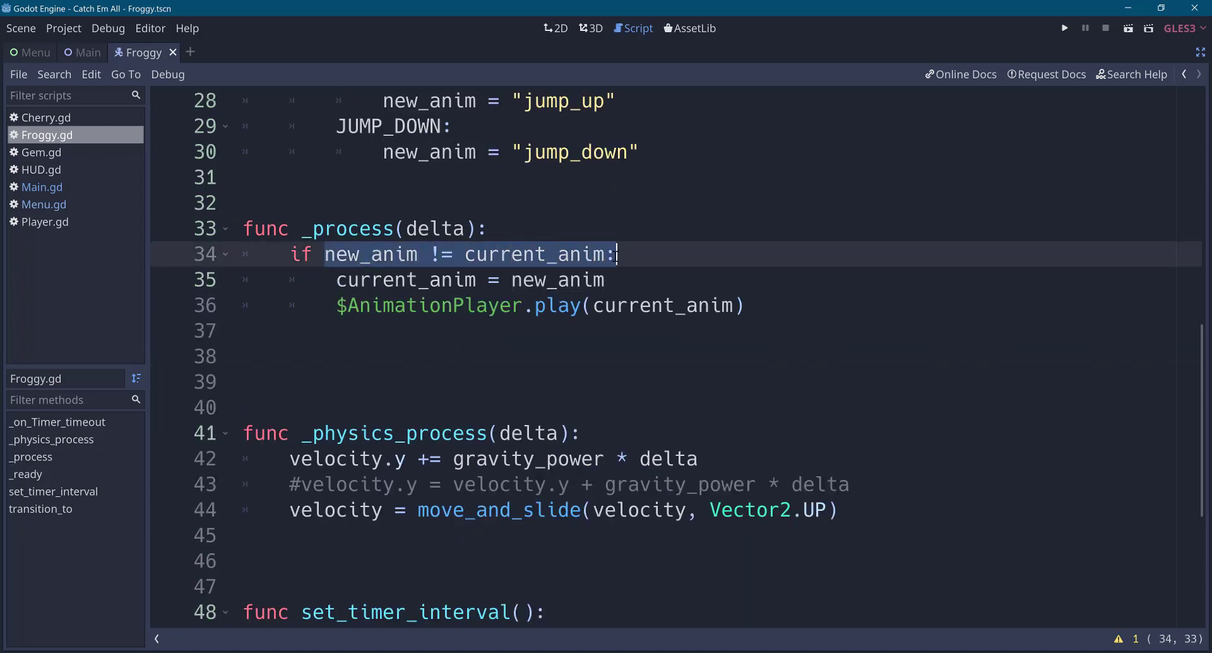
pyautogui.click(337, 280)
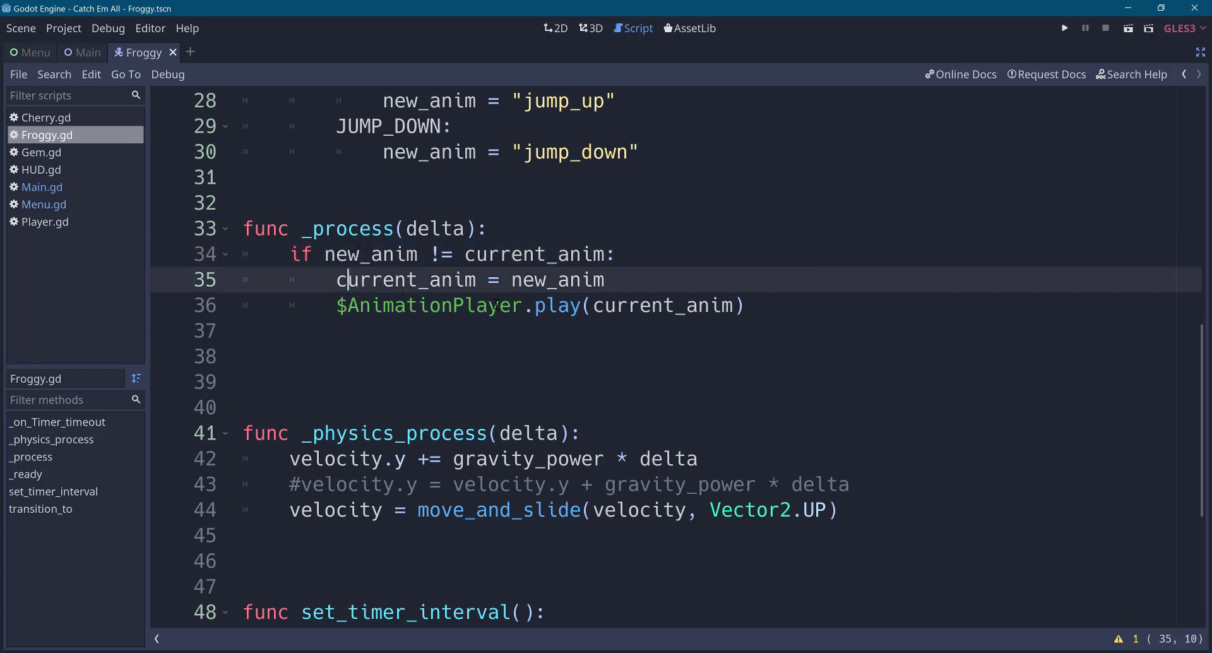
pyautogui.moveTo(498, 305); pyautogui.dragTo(767, 311)
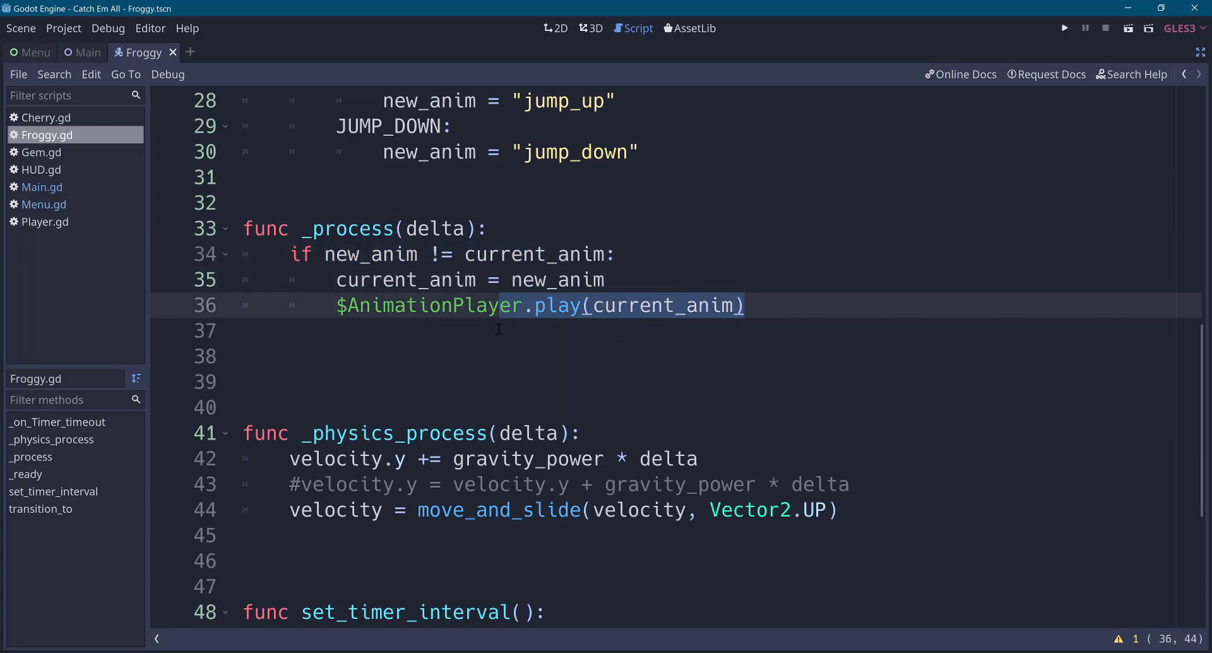
pyautogui.scroll(-3, 498, 329)
pyautogui.scroll(-1, 459, 421)
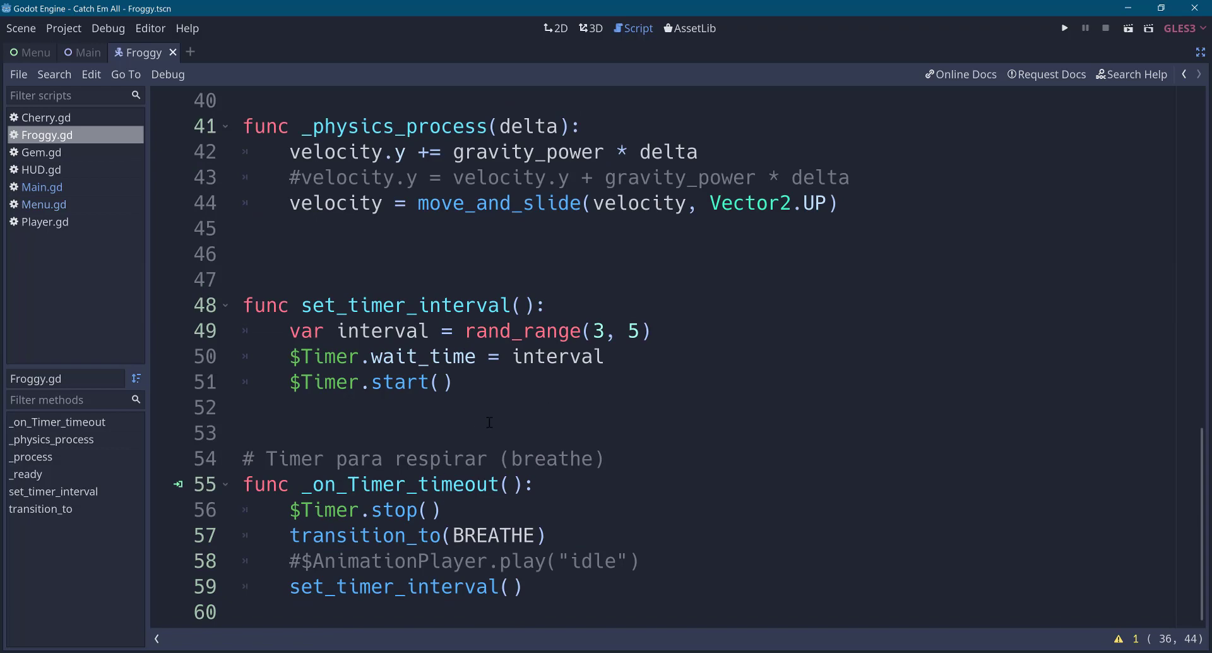
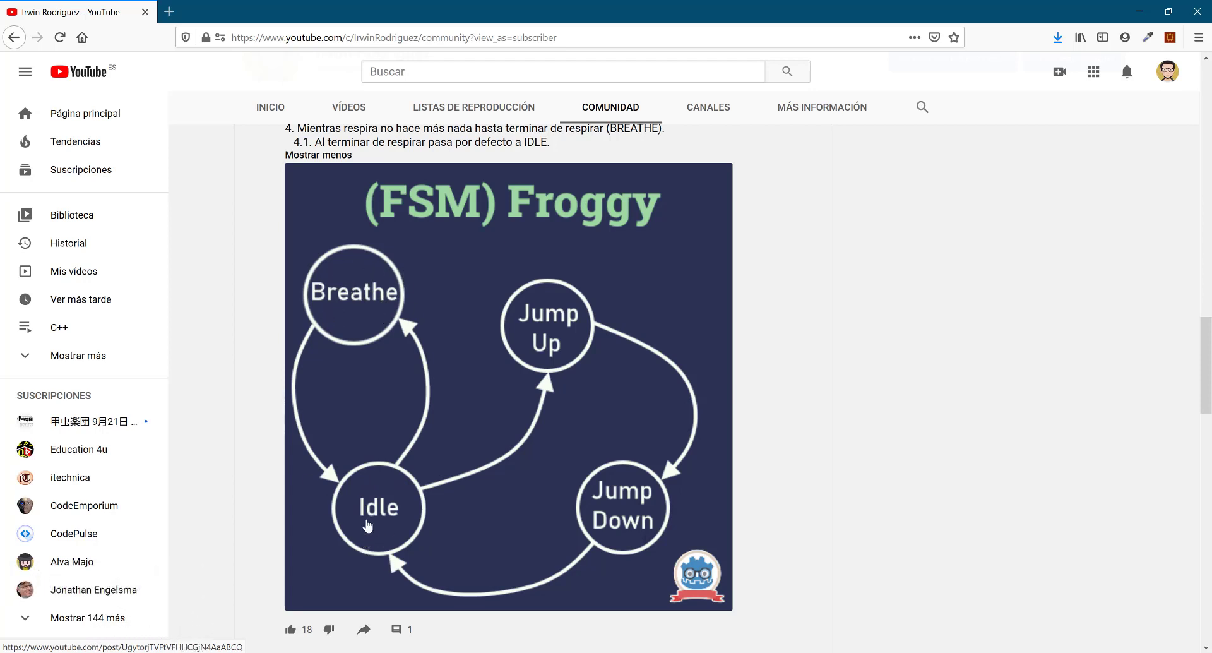
# Review the task rules, highlighting that BREATHE may only be entered from IDLE.
pyautogui.scroll(5, 373, 508)
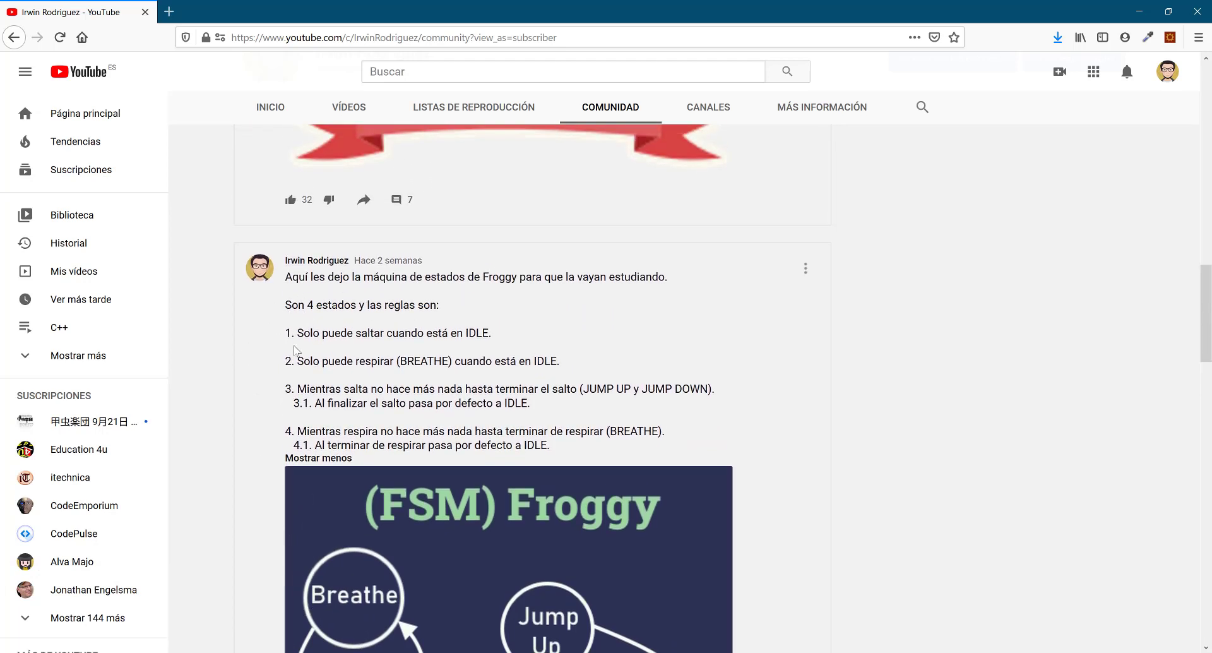
pyautogui.moveTo(298, 331); pyautogui.dragTo(501, 341)
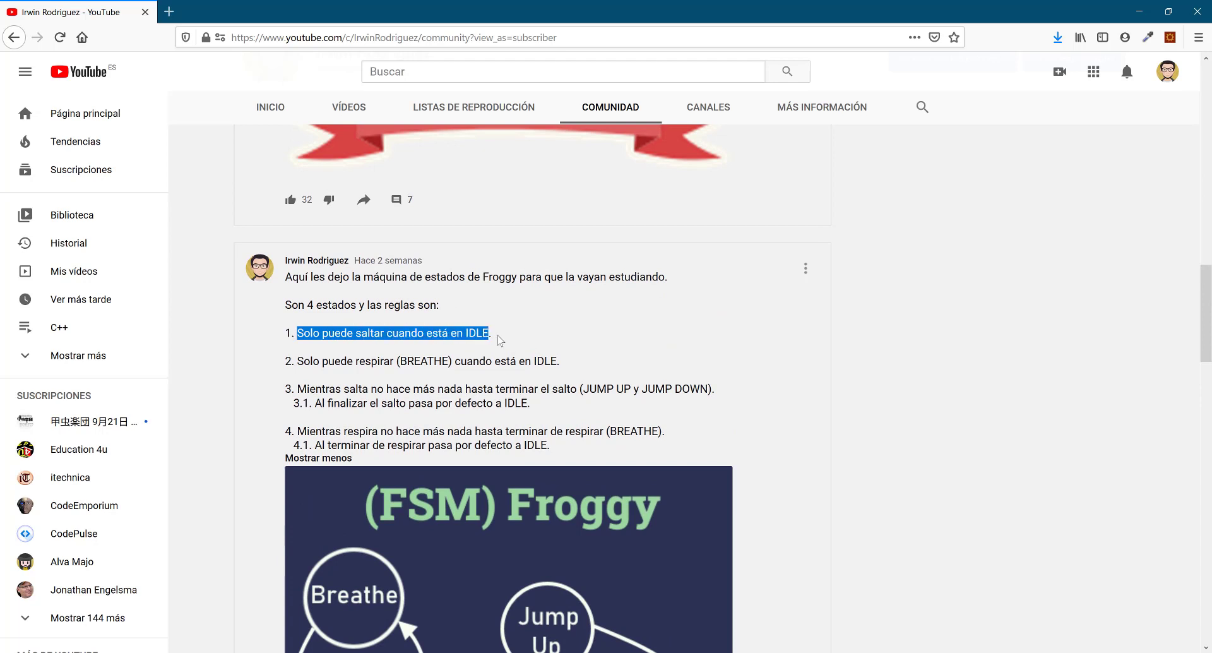
pyautogui.click(250, 333)
pyautogui.moveTo(299, 359); pyautogui.dragTo(392, 359)
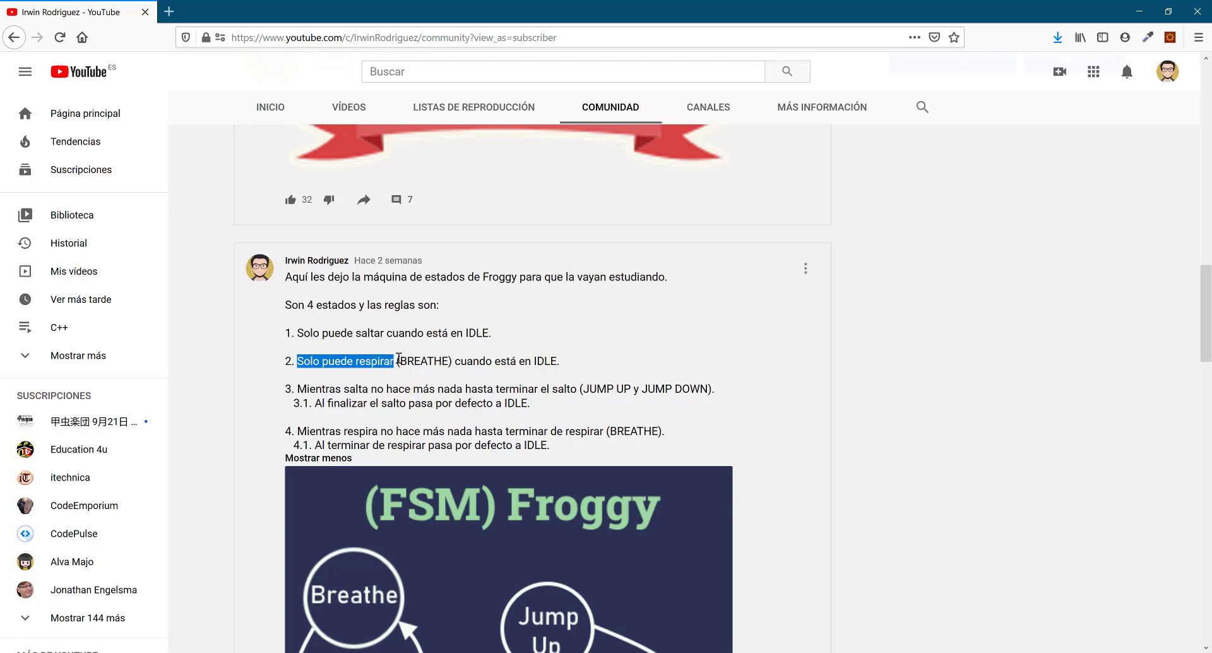
pyautogui.moveTo(399, 359); pyautogui.dragTo(563, 361)
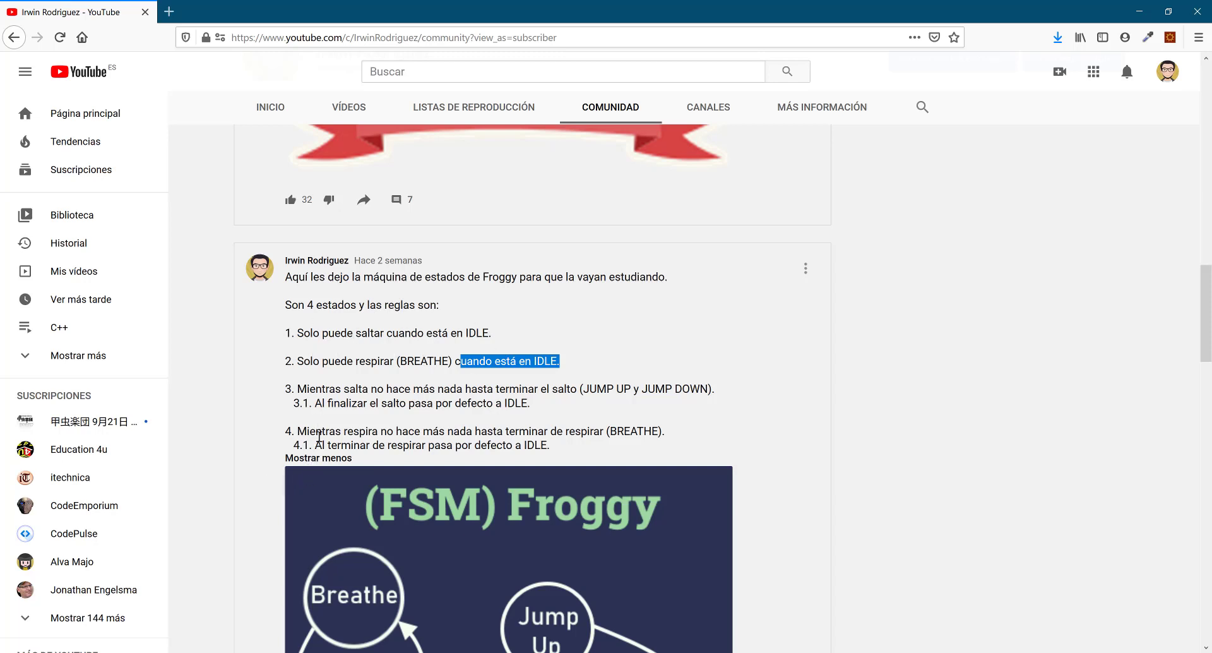
pyautogui.moveTo(400, 361); pyautogui.dragTo(445, 360)
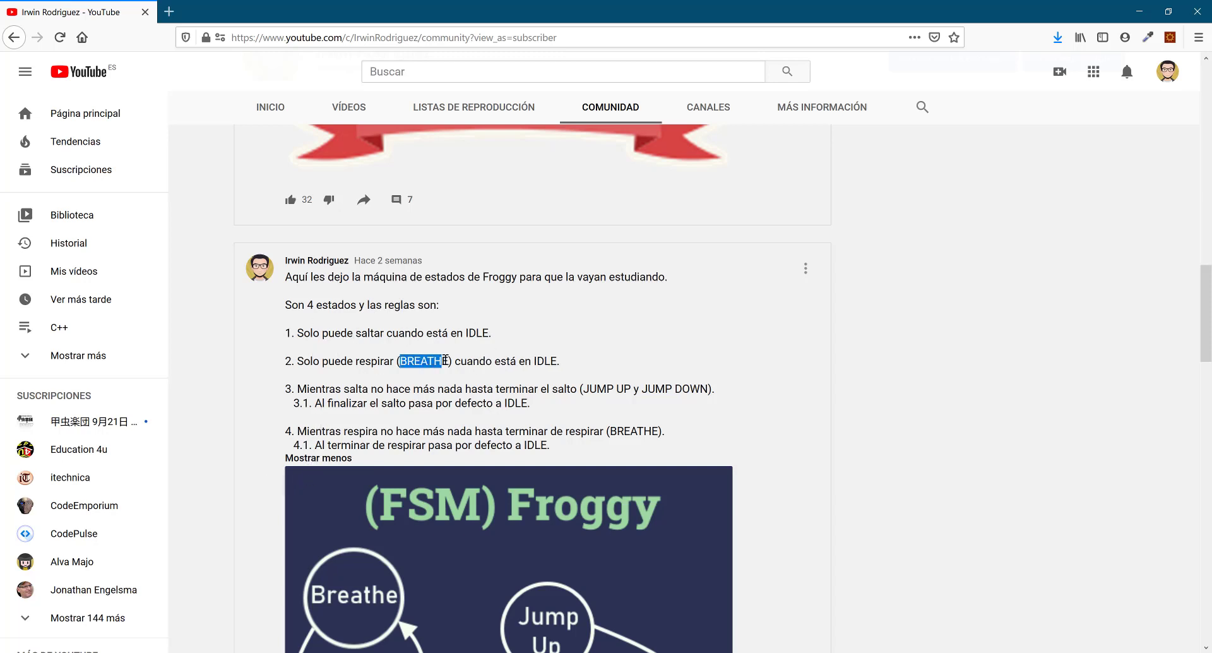
pyautogui.doubleClick(535, 358)
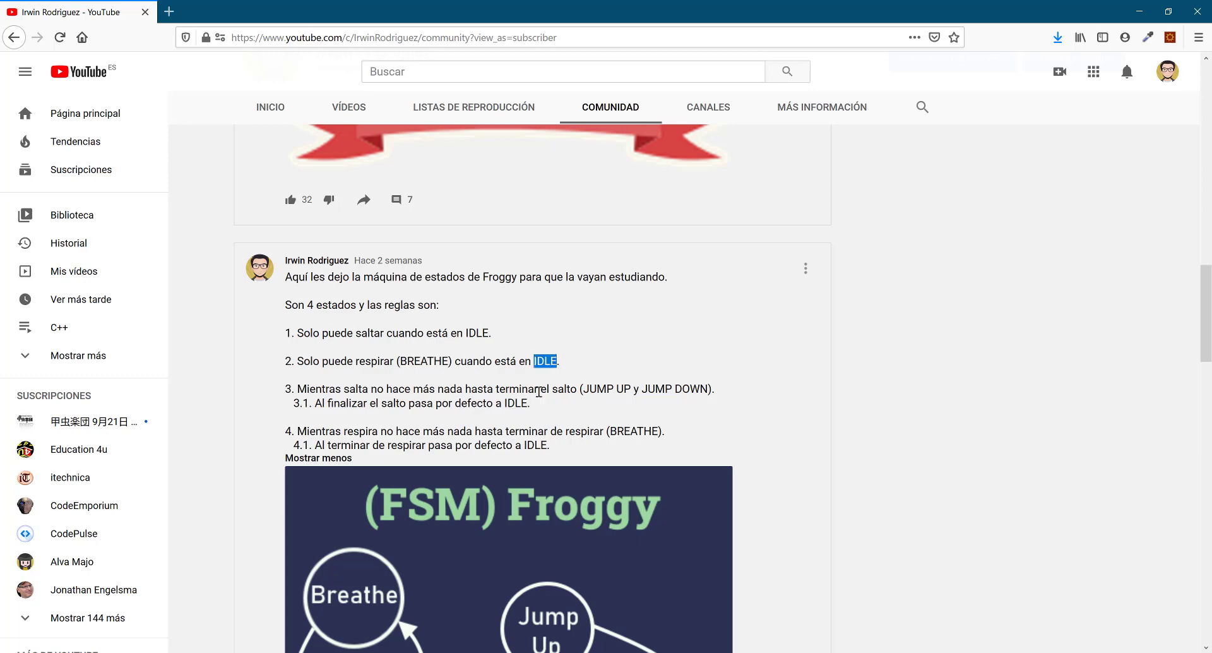
# In Godot, add the line 'if state == IDLE:' below $Timer.stop() in Froggy.gd.
pyautogui.hotkey('alt', 'Tab')
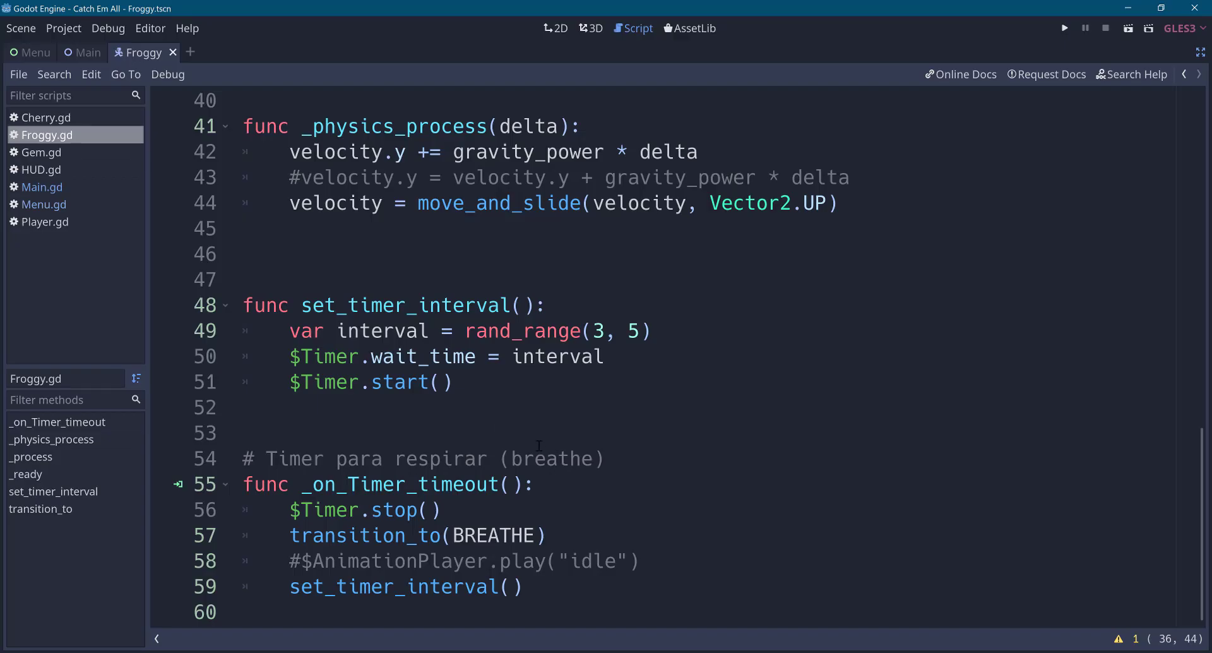
pyautogui.scroll(1, 416, 426)
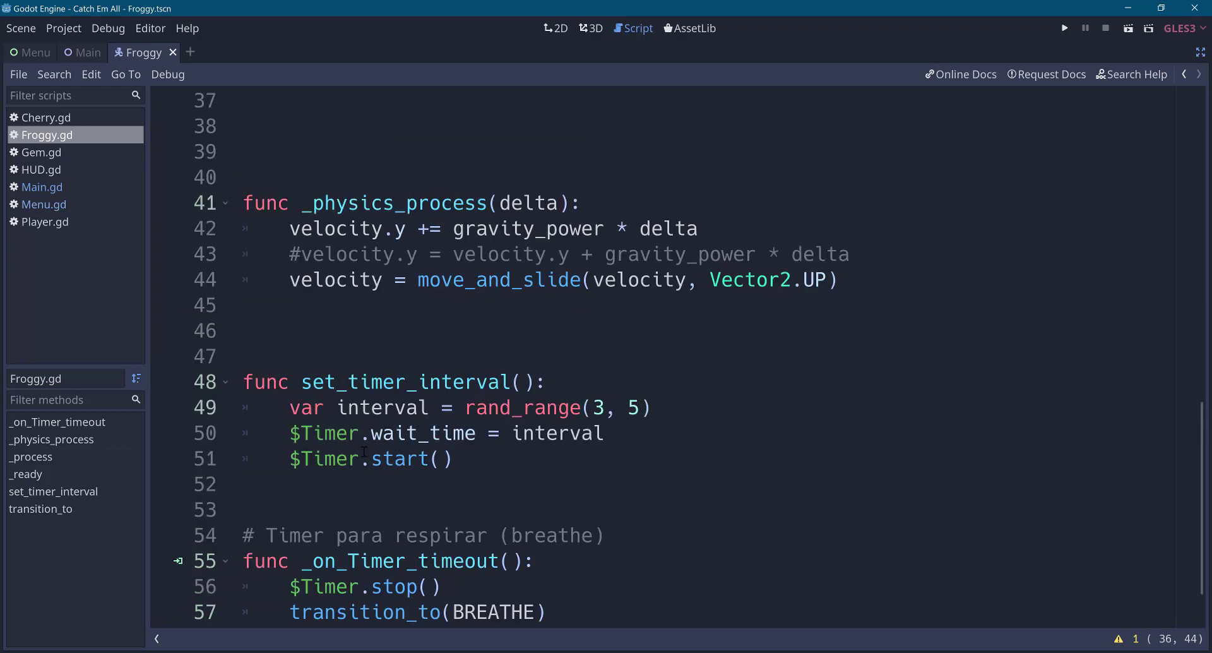
pyautogui.scroll(2, 364, 452)
pyautogui.scroll(1, 470, 342)
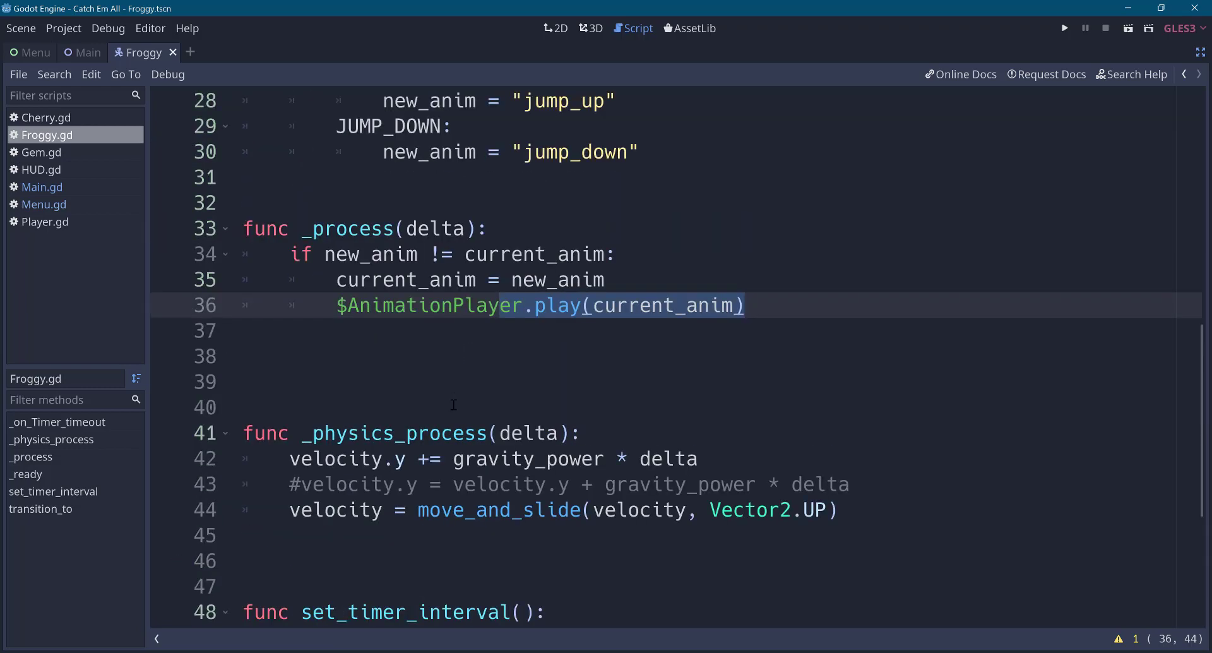
pyautogui.scroll(-4, 345, 527)
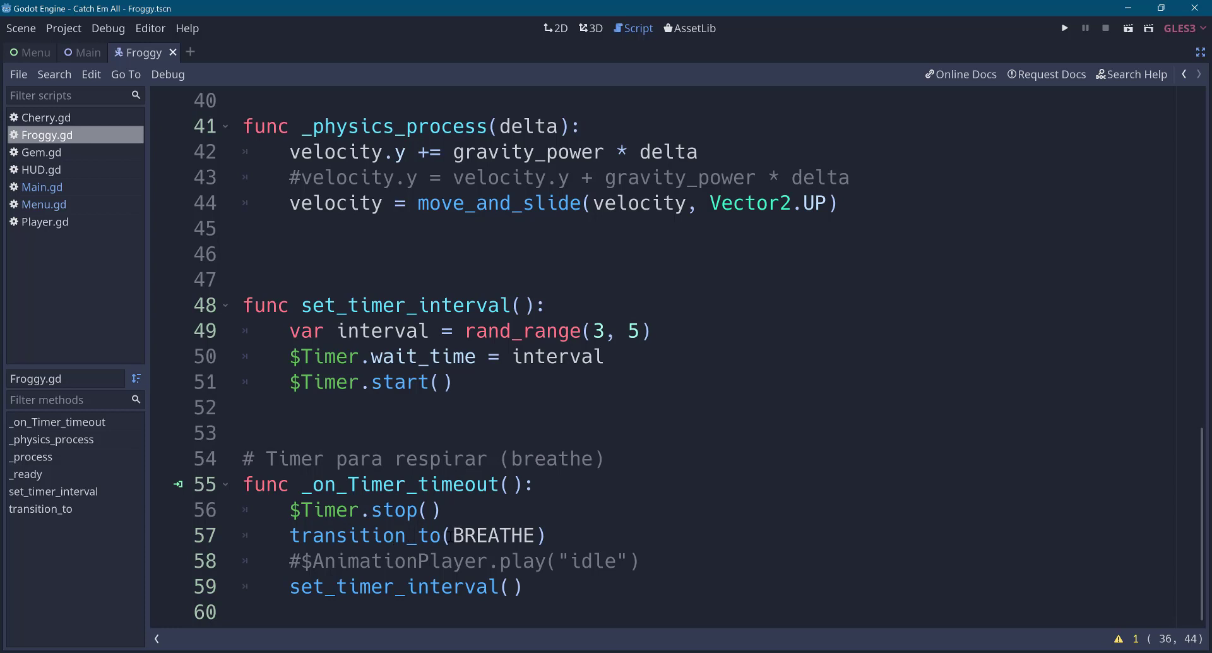
pyautogui.doubleClick(459, 535)
pyautogui.click(475, 513)
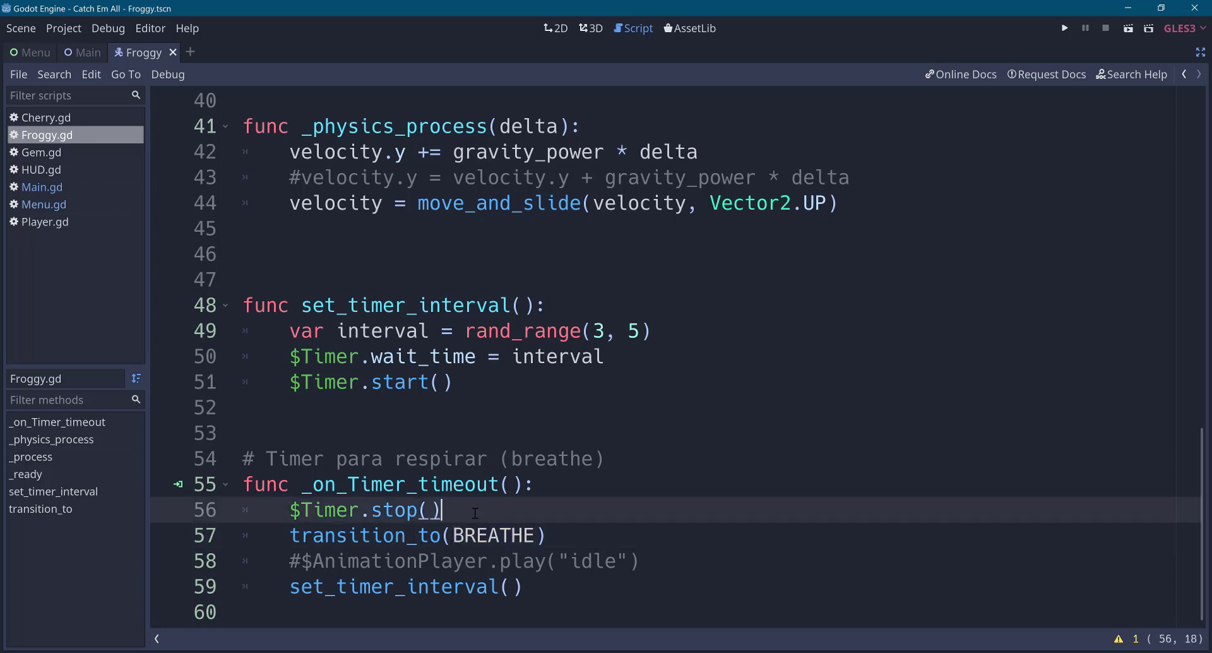
pyautogui.press('Return')
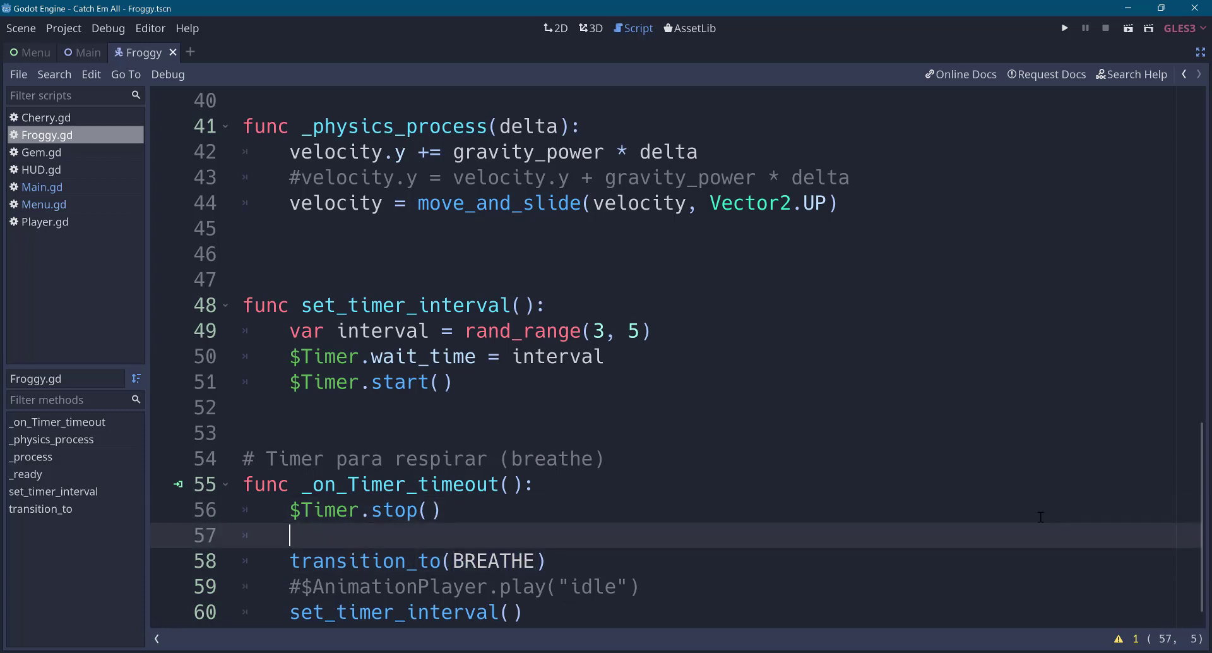
pyautogui.write('if stat')
pyautogui.write('e ==')
pyautogui.press('BackSpace')
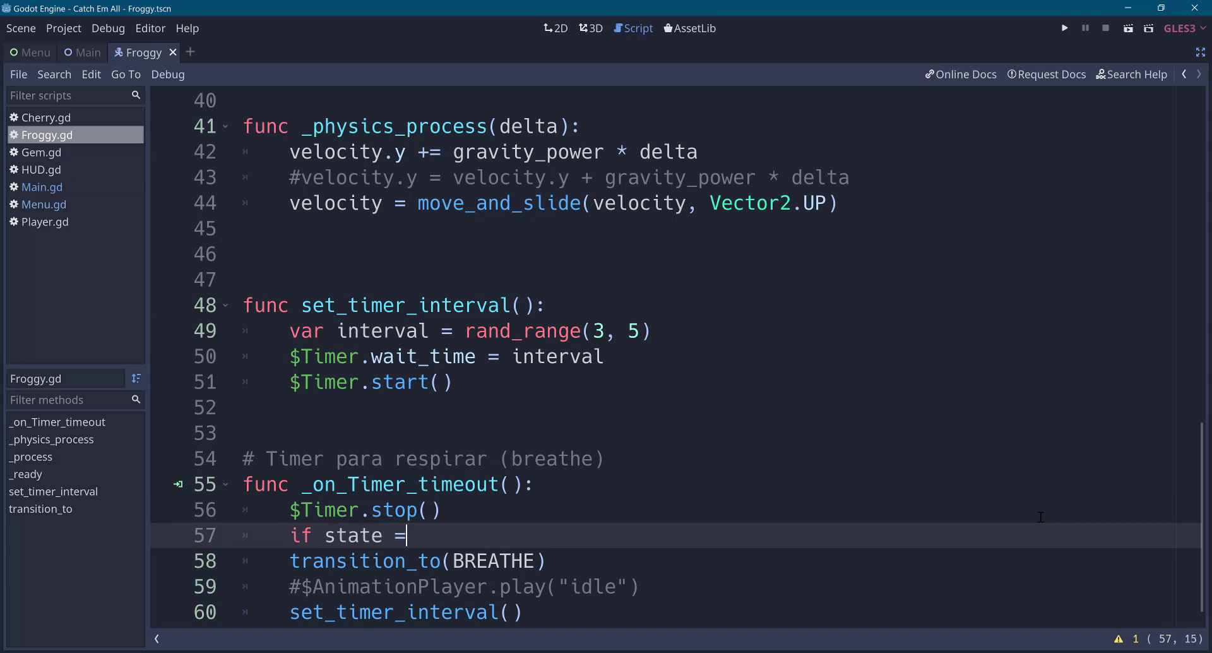
pyautogui.write('=')
pyautogui.press('capslock')
pyautogui.write('IDLE')
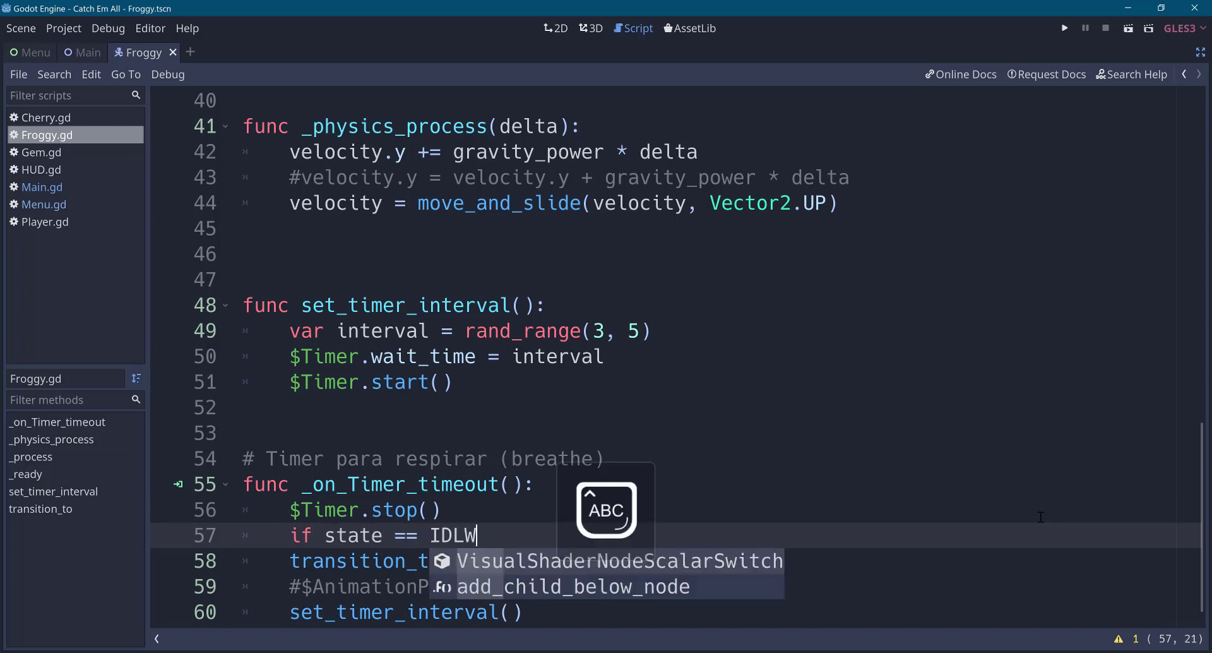
pyautogui.press('Escape')
pyautogui.write(':')
# Indent transition_to(BREATHE) under the IDLE check and save Froggy.gd.
pyautogui.press('Down')
pyautogui.press('Home')
pyautogui.press('Tab')
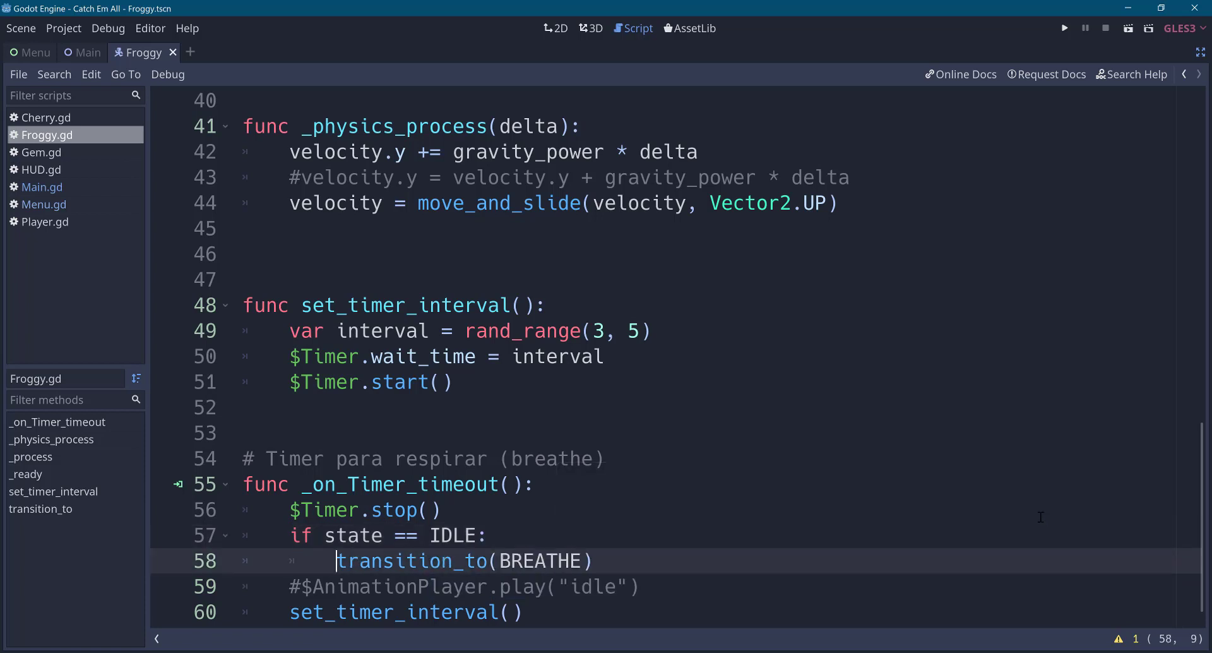
pyautogui.scroll(-1, 434, 484)
pyautogui.hotkey('ctrl', 'Right')
pyautogui.press('Right')
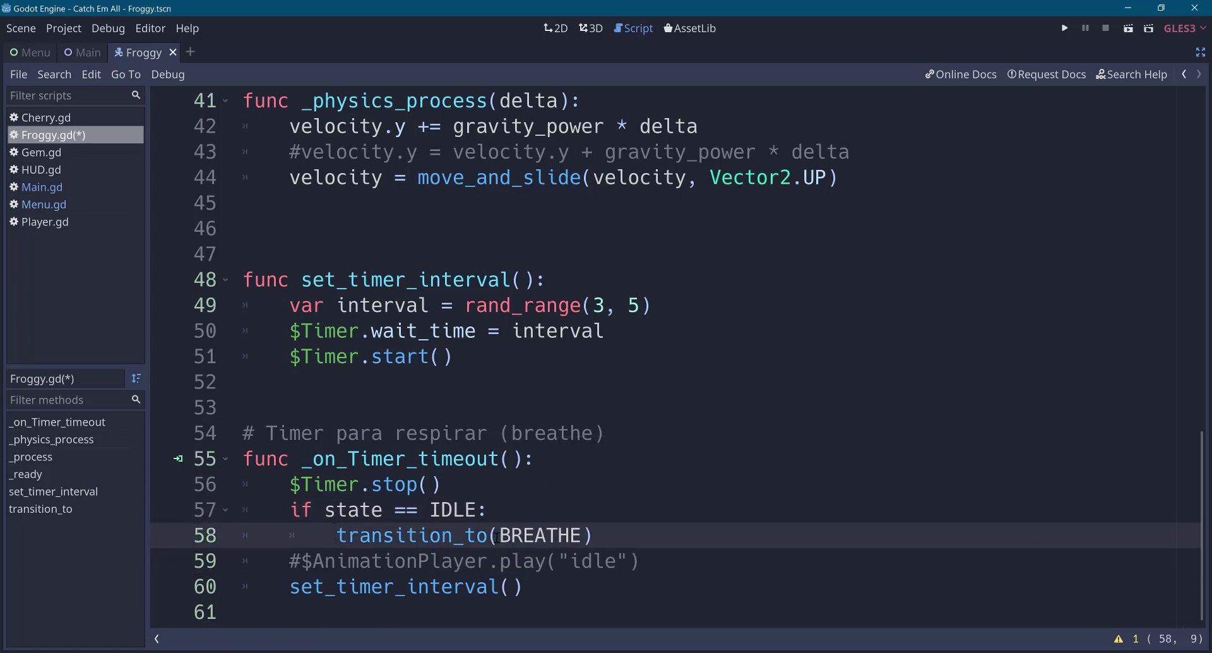
pyautogui.hotkey('ctrl', 'shift', 'Right')
pyautogui.hotkey('ctrl', 's')
# Review the guard by highlighting IDLE on line 57 and BREATHE on line 58.
pyautogui.click(505, 511)
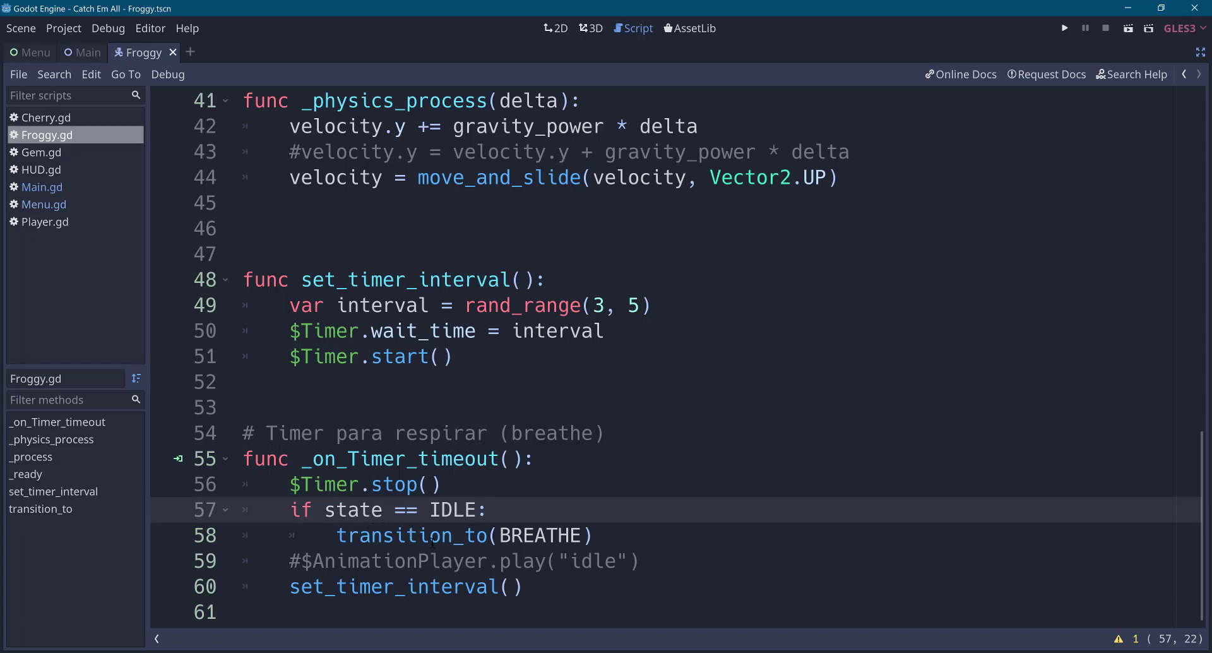
pyautogui.moveTo(429, 510); pyautogui.dragTo(478, 509)
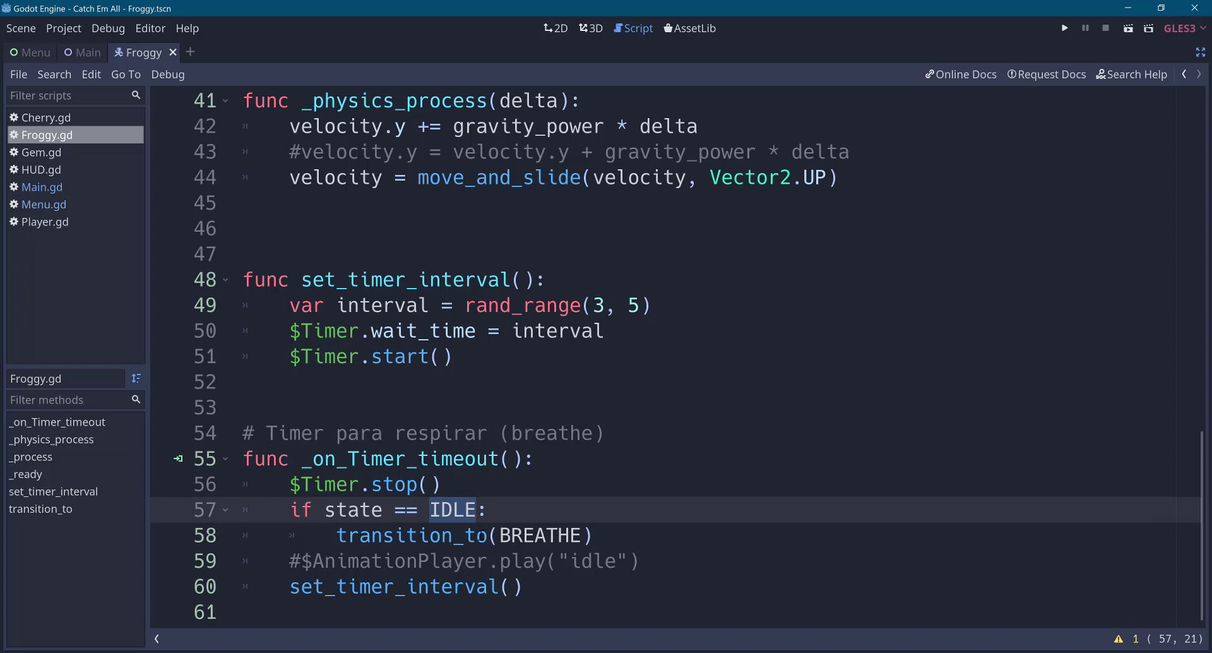
pyautogui.doubleClick(518, 535)
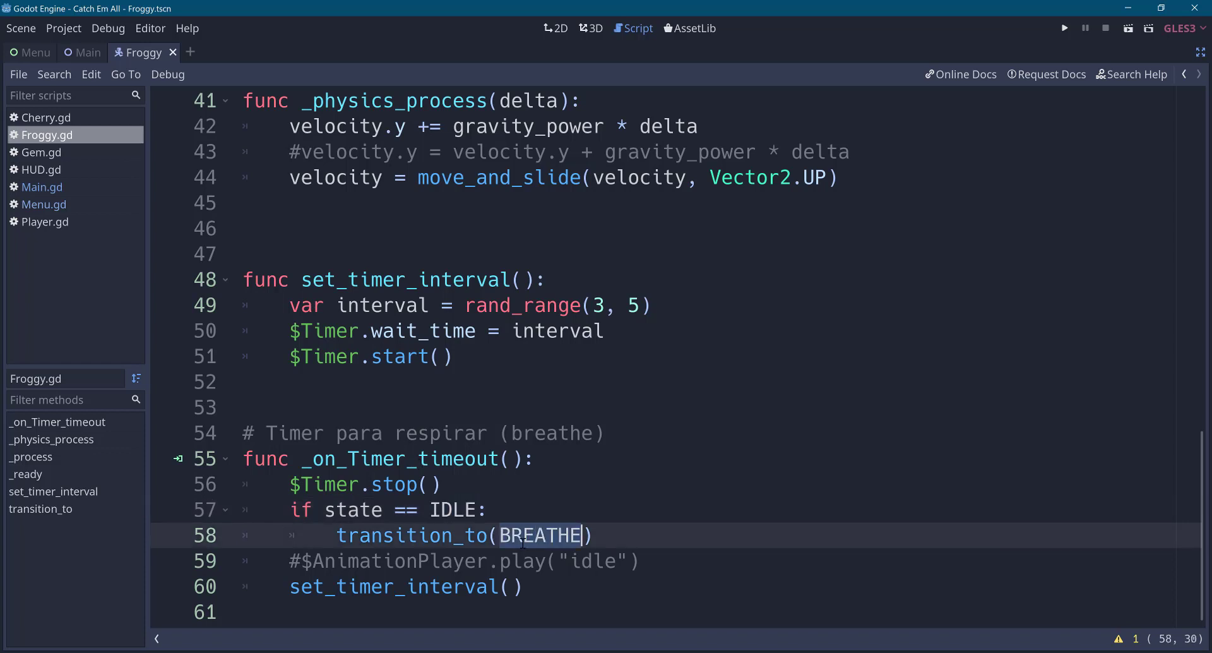
pyautogui.doubleClick(452, 508)
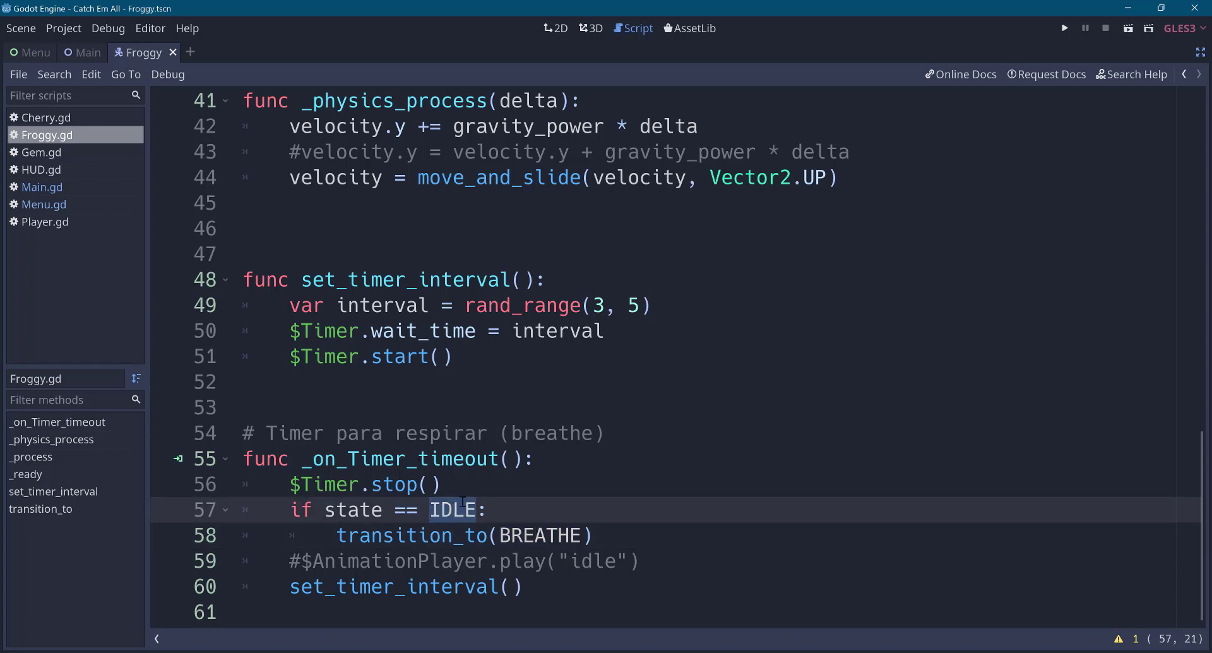
pyautogui.moveTo(500, 535); pyautogui.dragTo(581, 535)
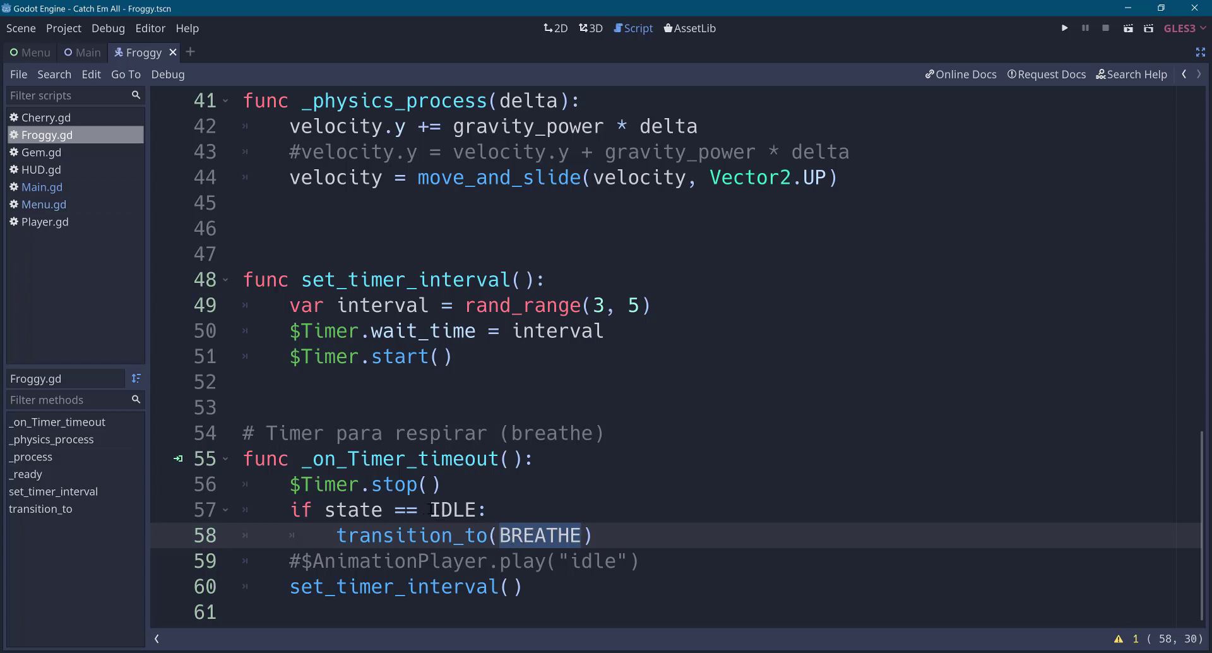
pyautogui.moveTo(430, 509); pyautogui.dragTo(579, 535)
# Restore the full layout and connect the Froggy AnimationPlayer's animation_finished signal to the script.
pyautogui.hotkey('ctrl', 'shift', 'F11')
pyautogui.click(53, 101)
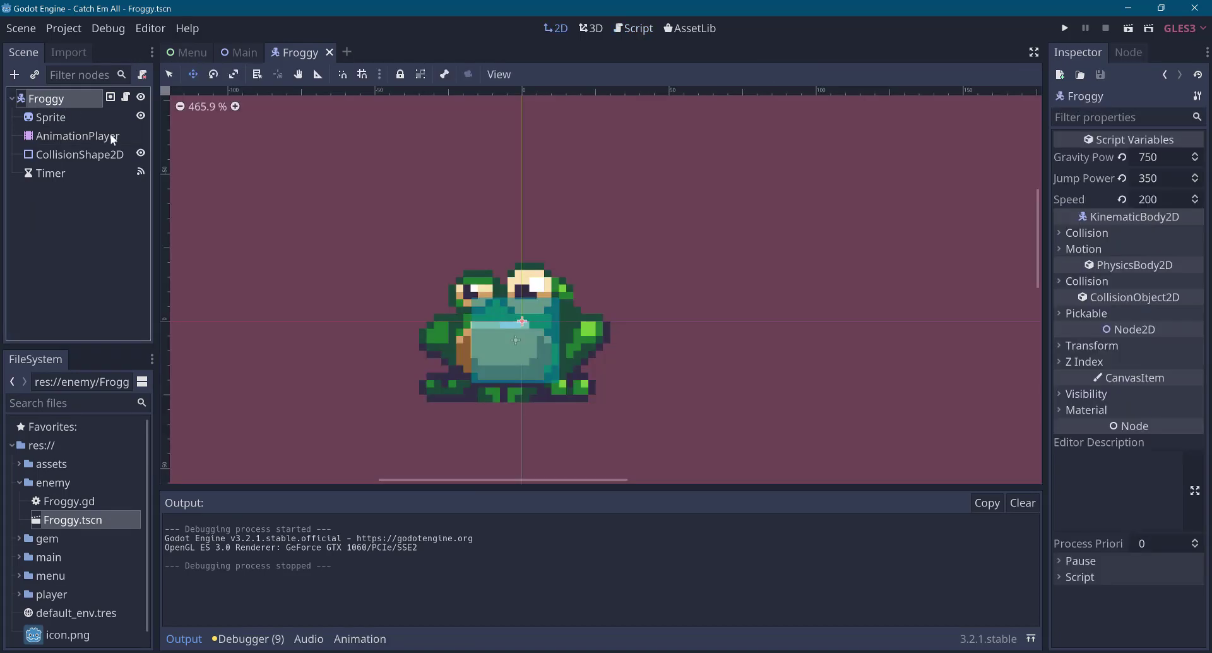
pyautogui.click(80, 136)
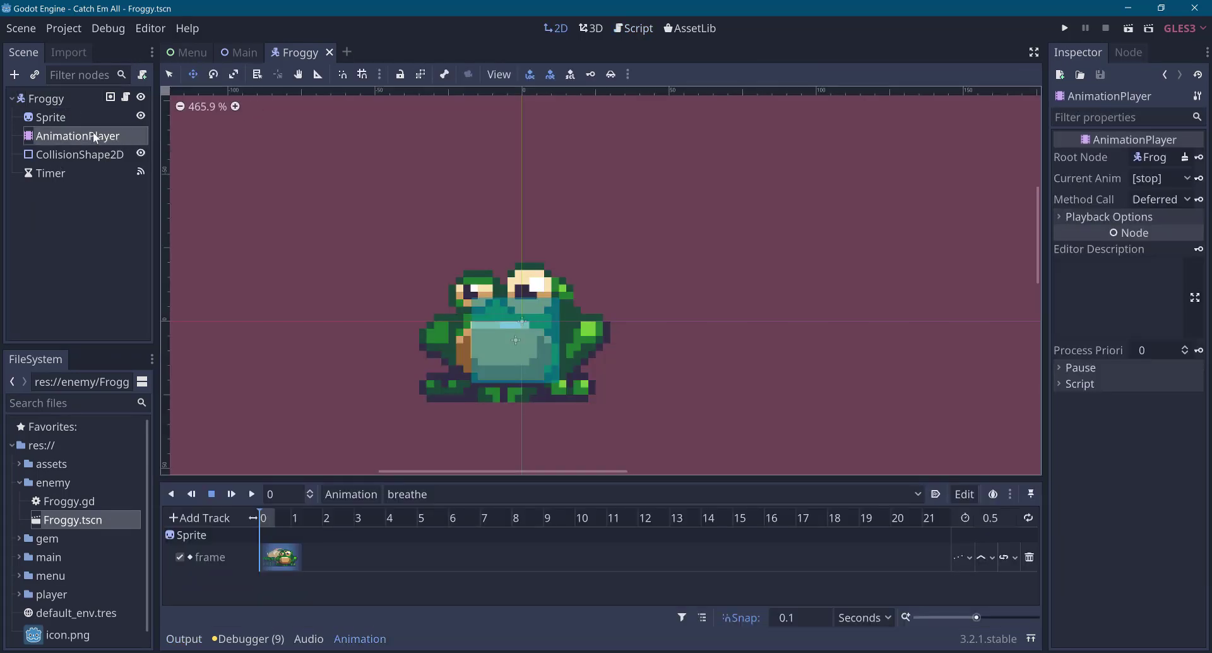
pyautogui.click(1129, 56)
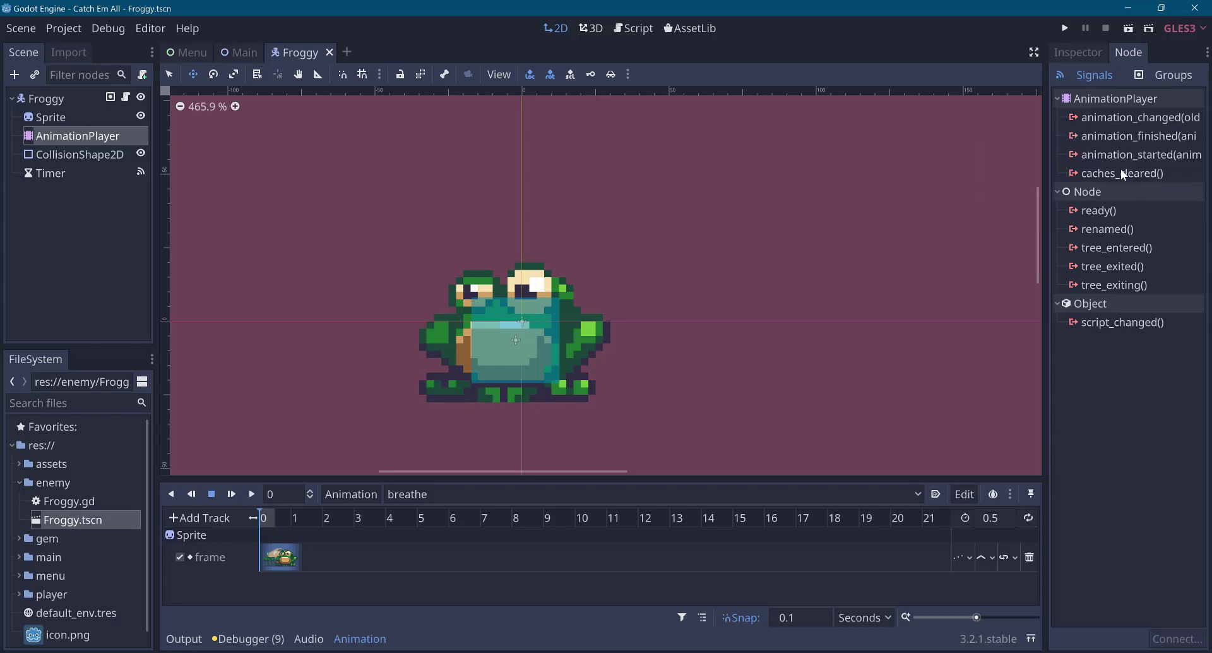
pyautogui.click(1126, 136)
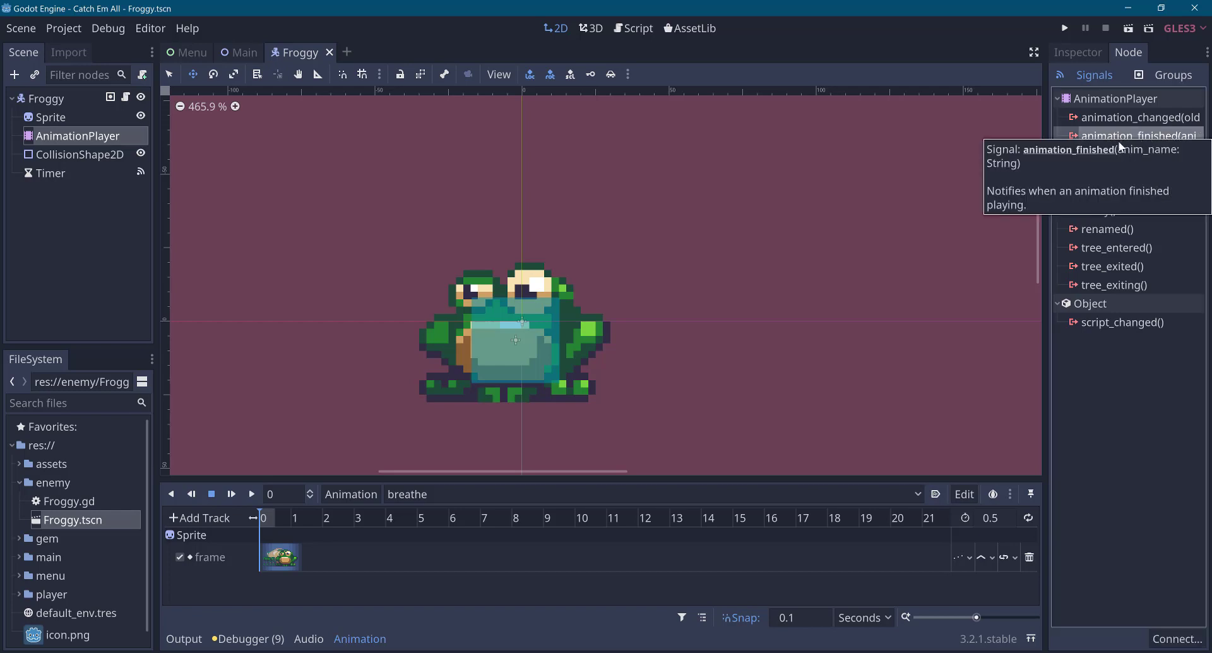
pyautogui.click(1176, 638)
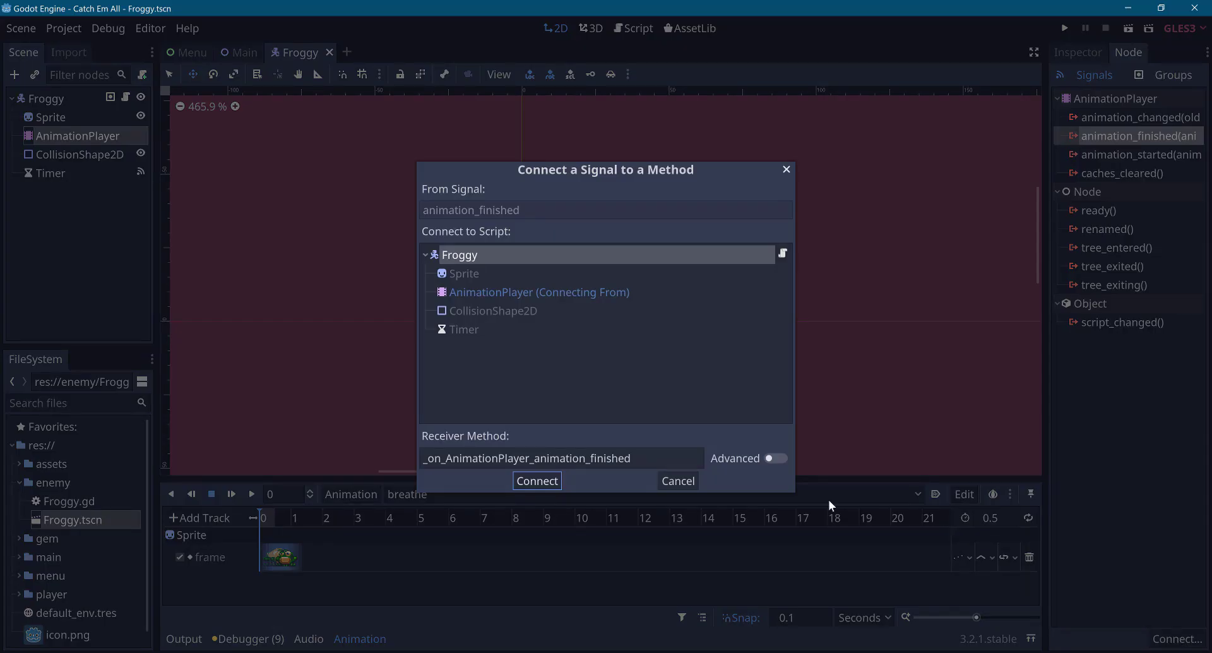
pyautogui.click(534, 479)
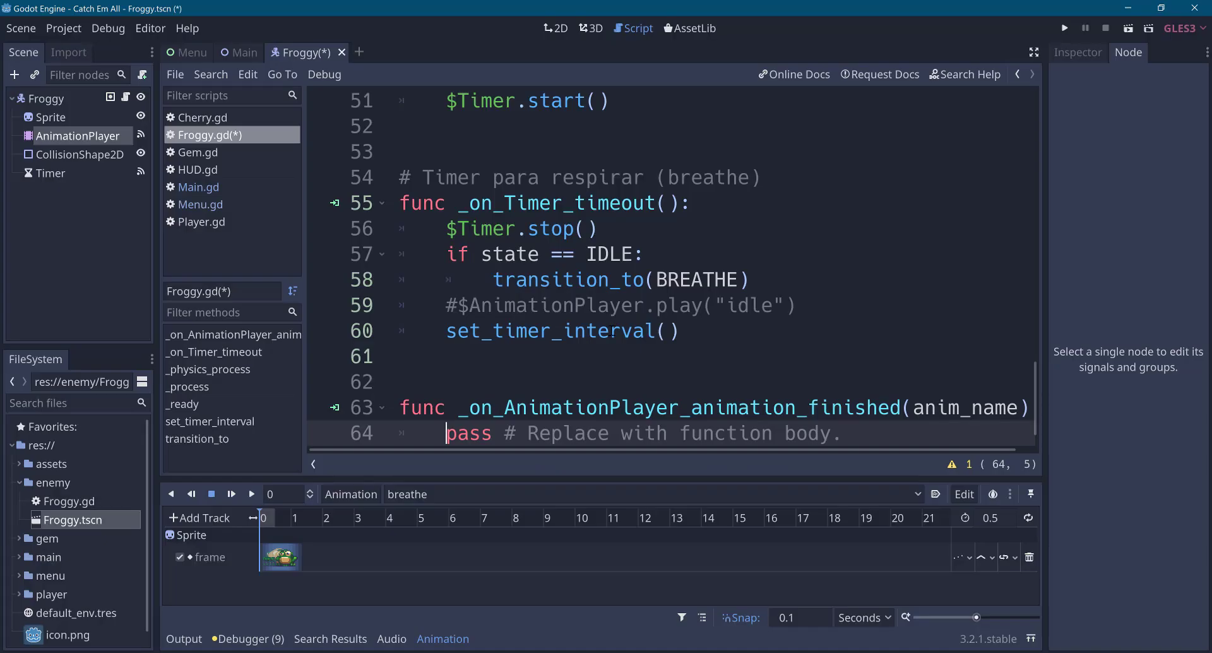
# Maximize the code area and examine _on_AnimationPlayer_animation_finished: its name, pass body and anim_name parameter.
pyautogui.hotkey('ctrl', 'shift', 'F11')
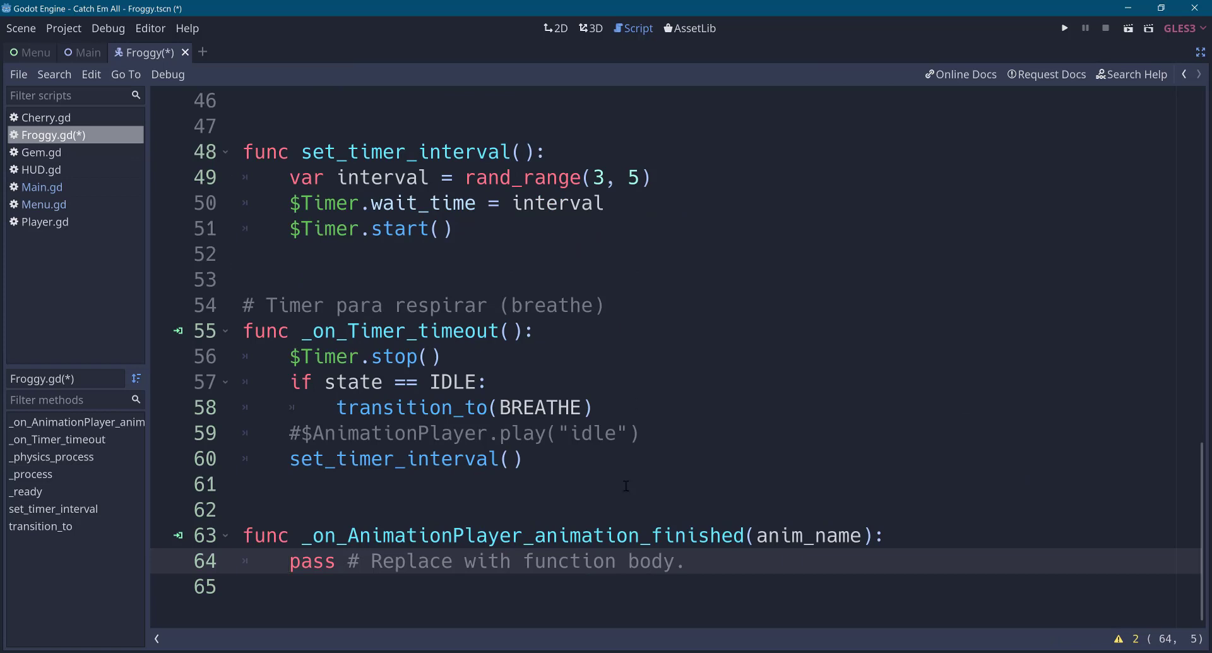
pyautogui.scroll(1, 697, 539)
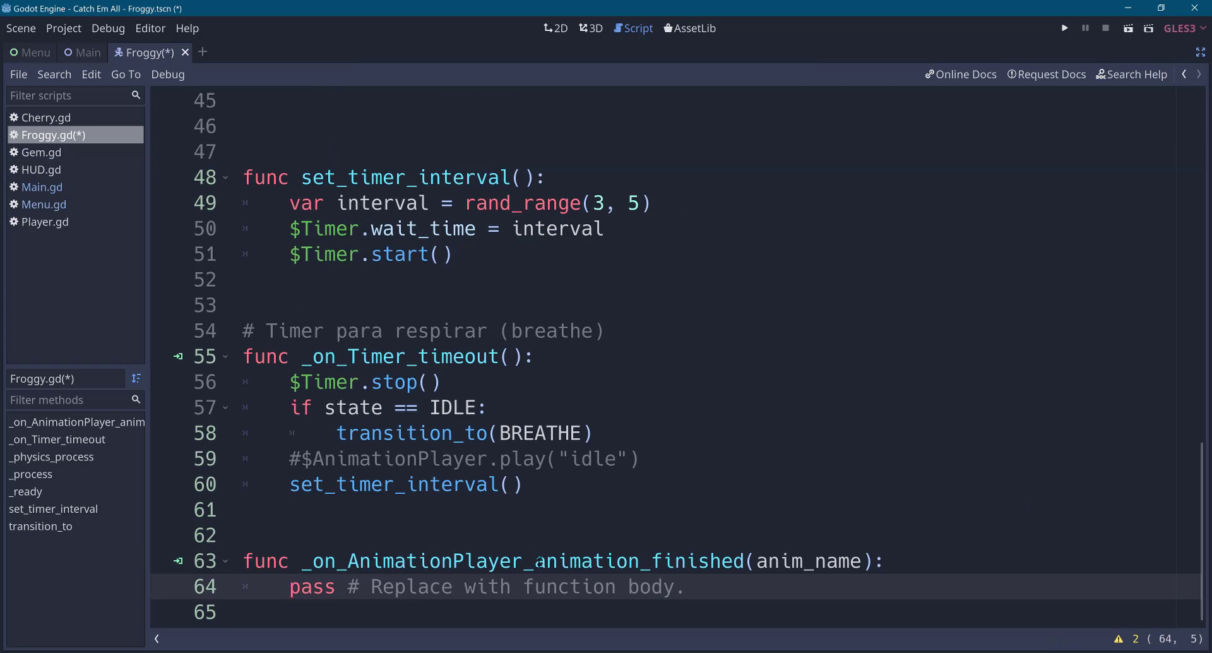
pyautogui.doubleClick(665, 564)
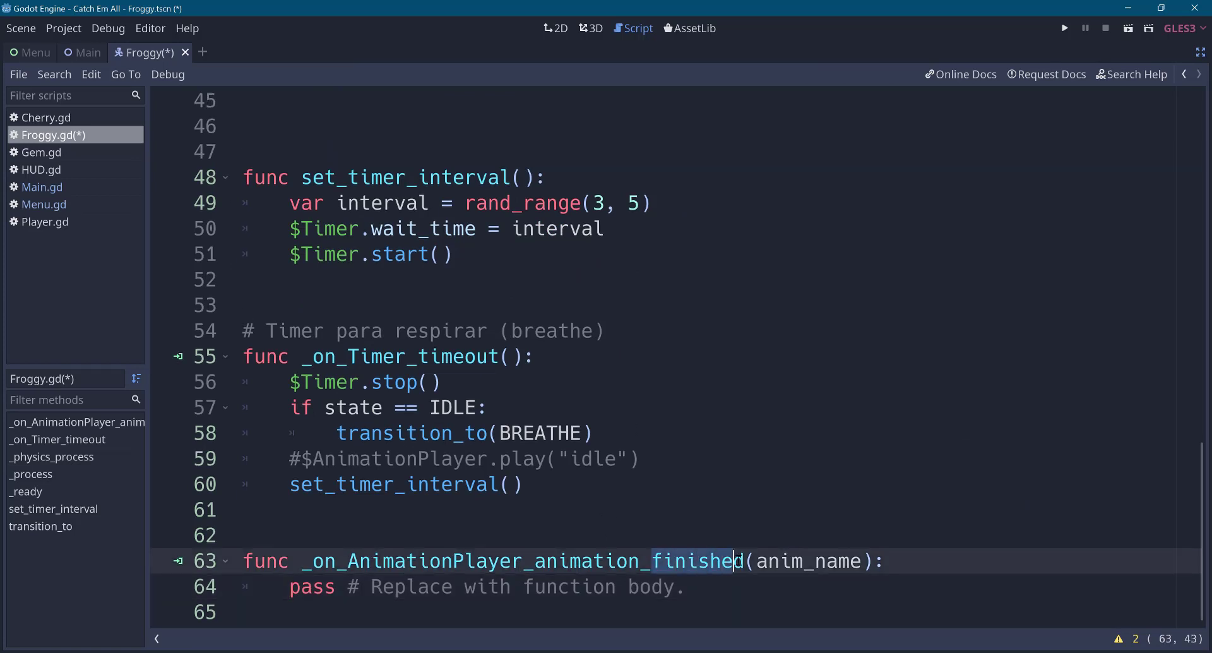
pyautogui.moveTo(526, 560); pyautogui.dragTo(745, 560)
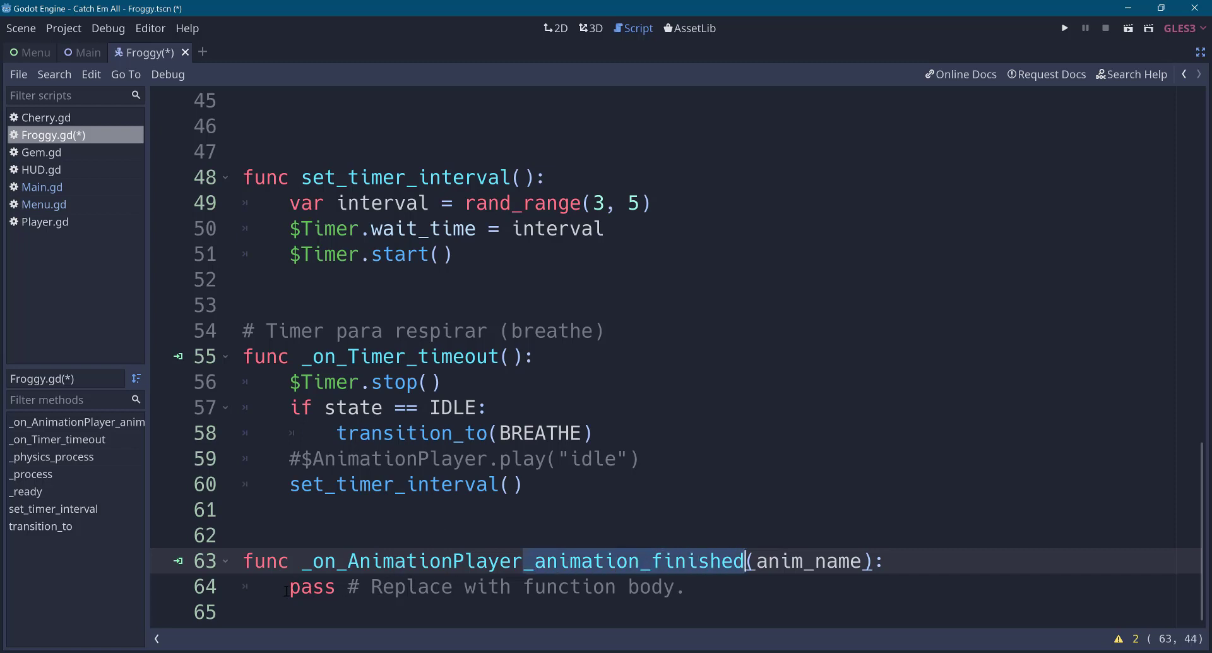
pyautogui.moveTo(288, 587); pyautogui.dragTo(687, 587)
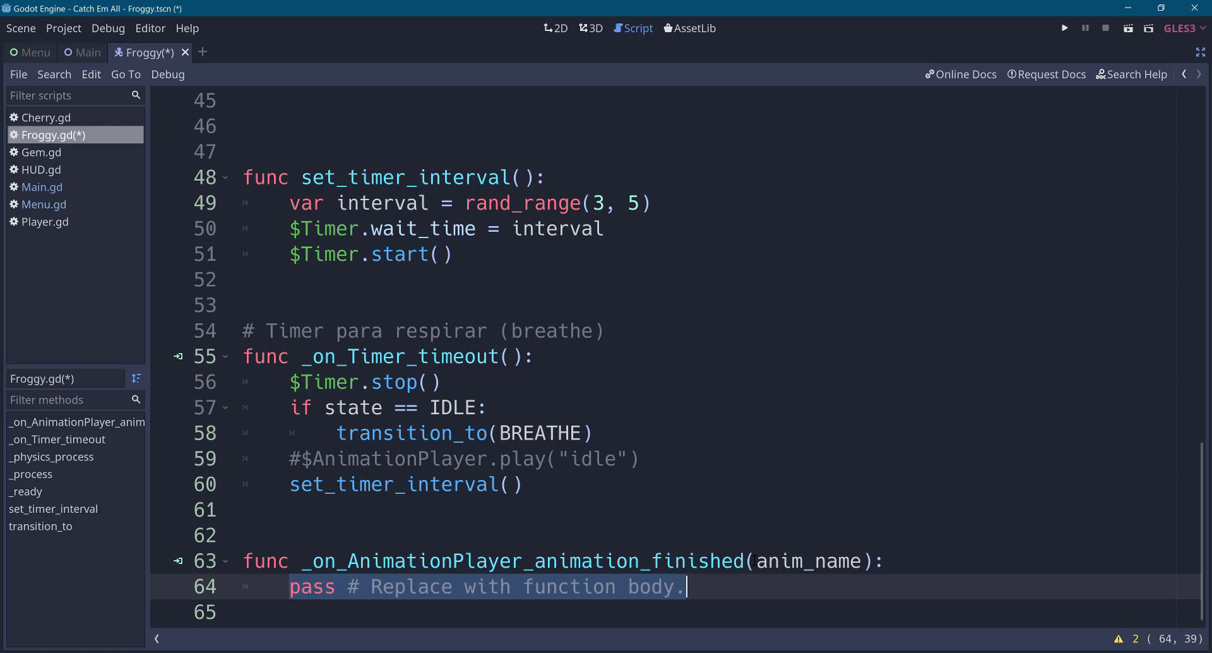
pyautogui.moveTo(756, 559); pyautogui.dragTo(861, 560)
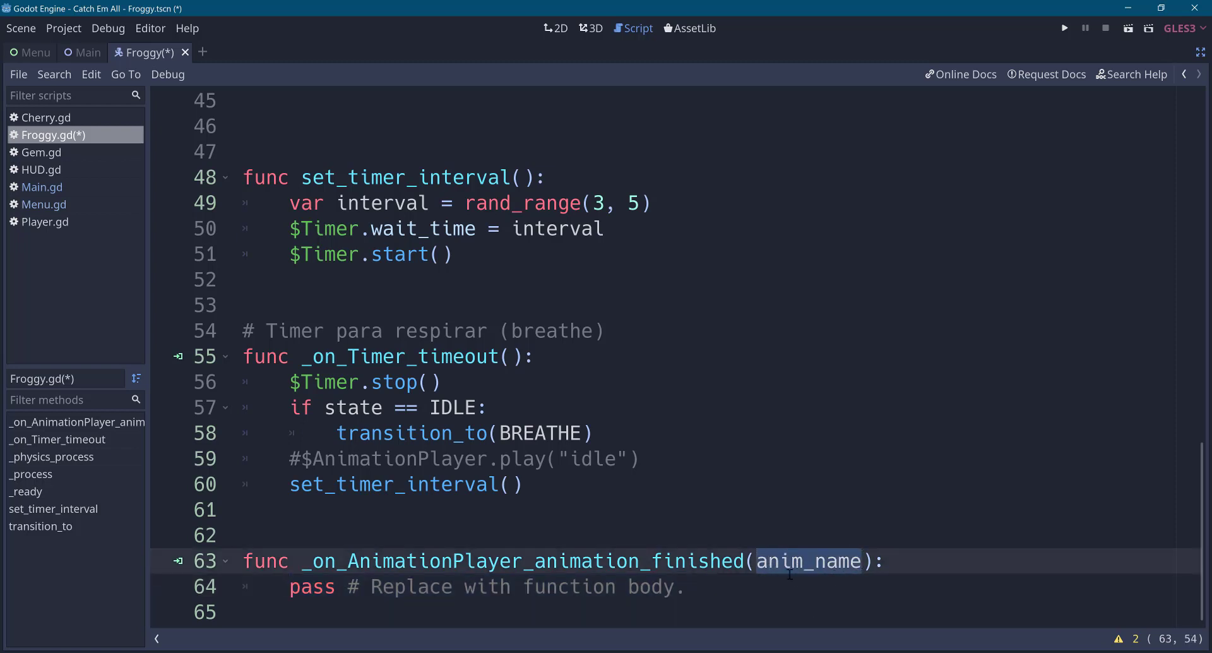
pyautogui.press('Down')
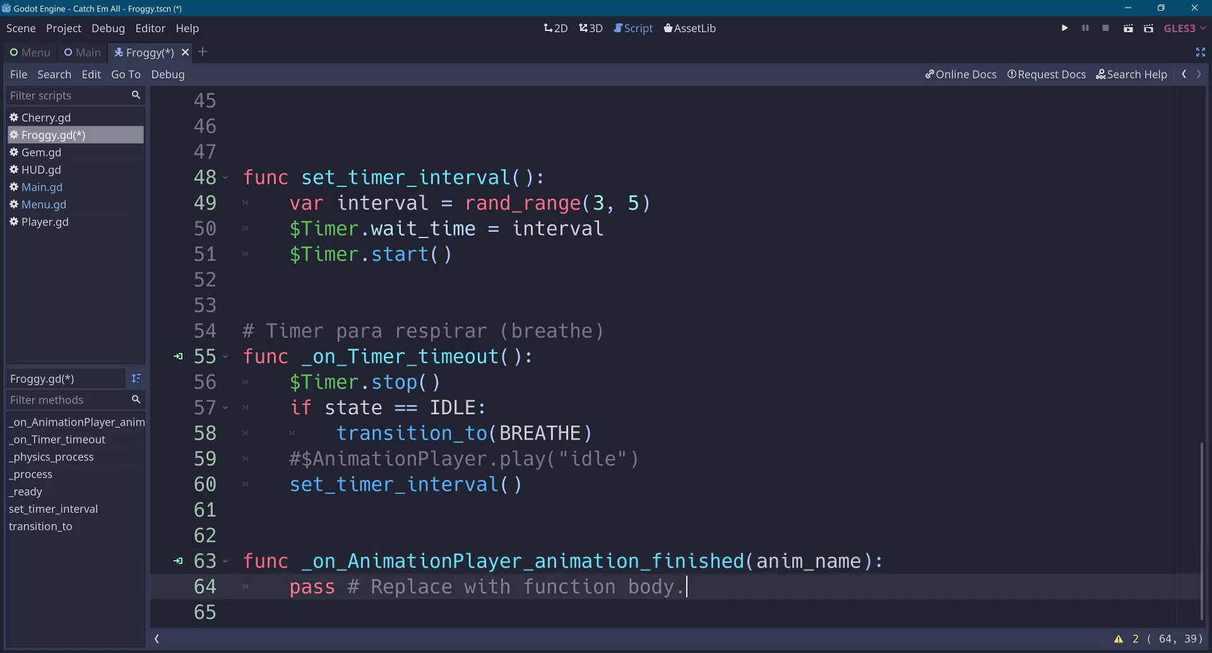
pyautogui.press('Up')
# Replace the pass placeholder with 'if anim_name == "breathe": transition_to(IDLE)'.
pyautogui.click(290, 586)
pyautogui.hotkey('shift', 'End')
pyautogui.press('BackSpace')
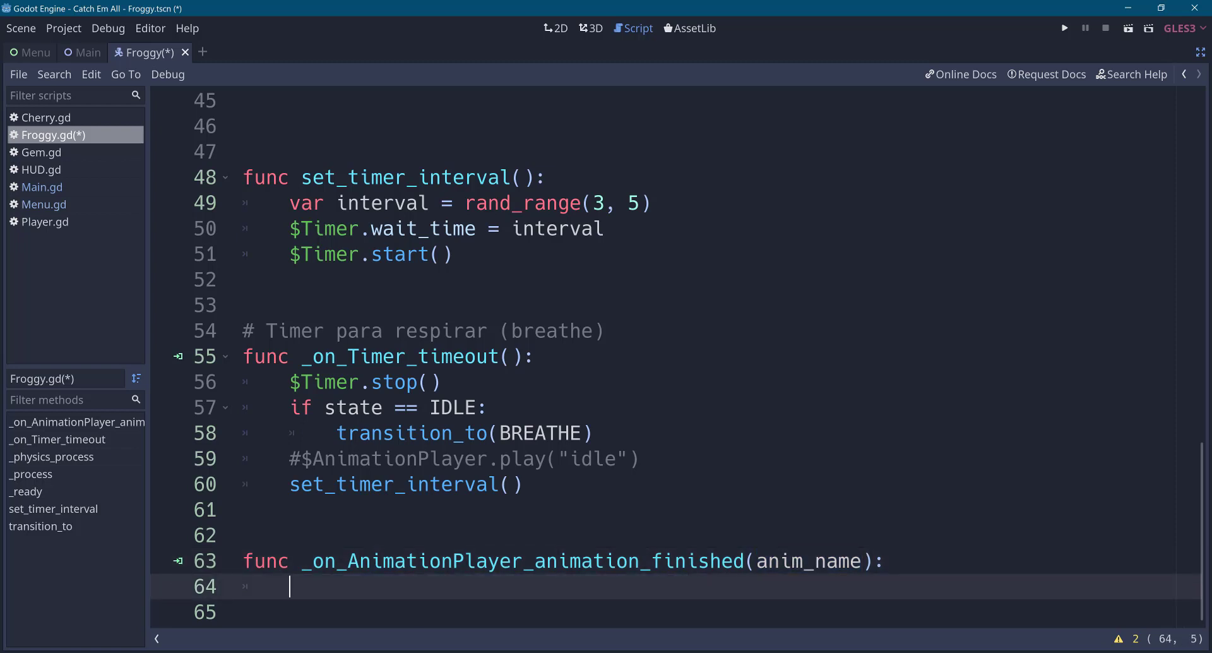
pyautogui.write('if')
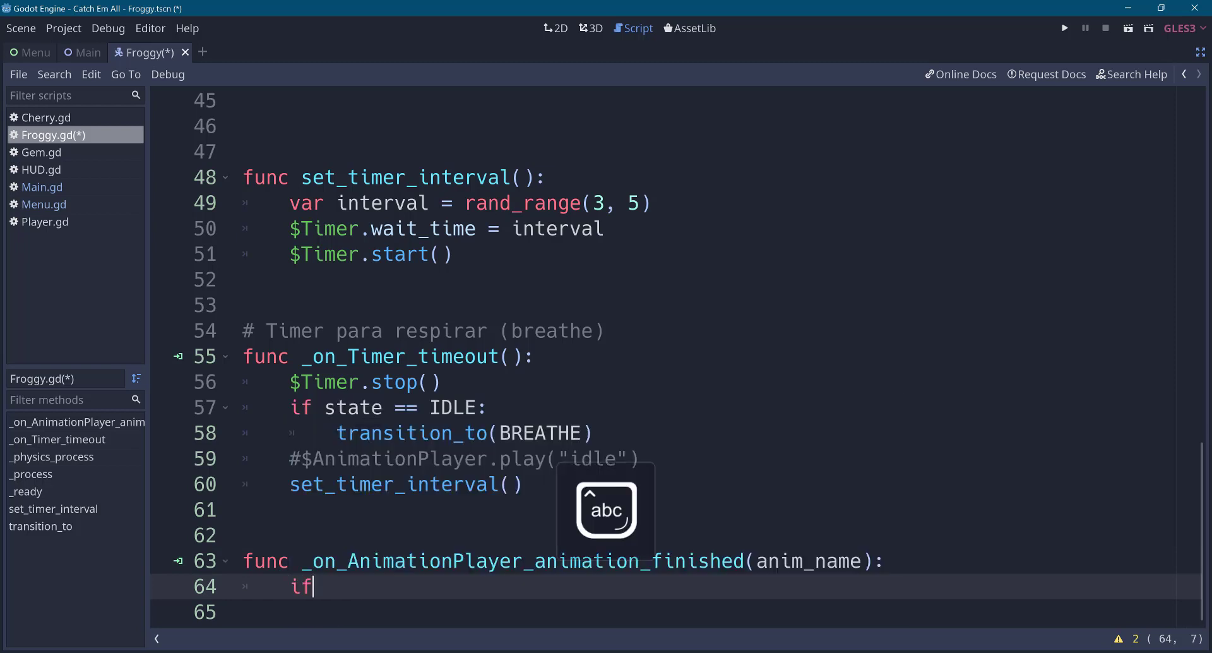
pyautogui.write(' anim')
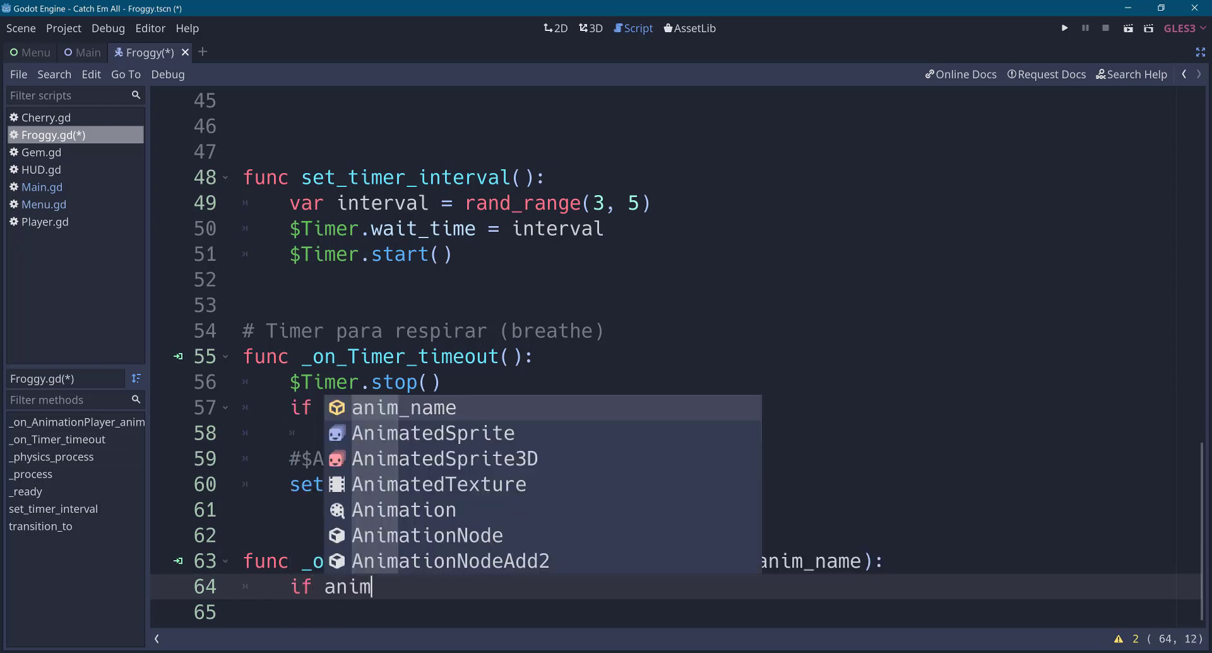
pyautogui.write('_name ')
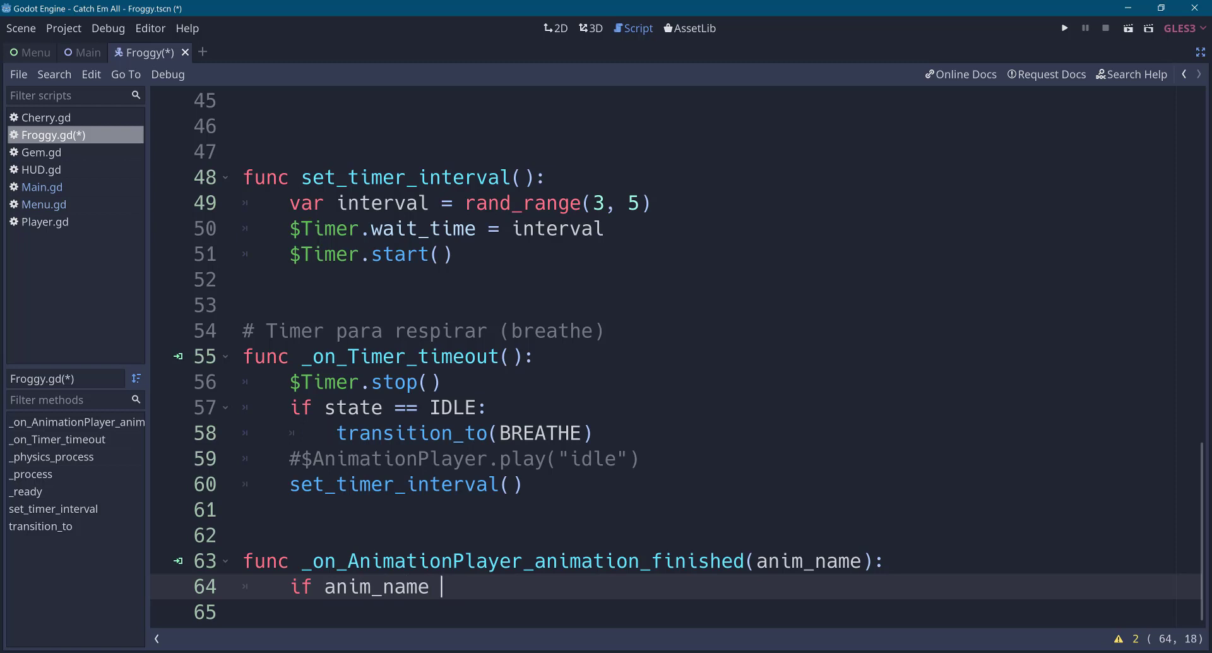
pyautogui.write('== "b')
pyautogui.write('reathe":')
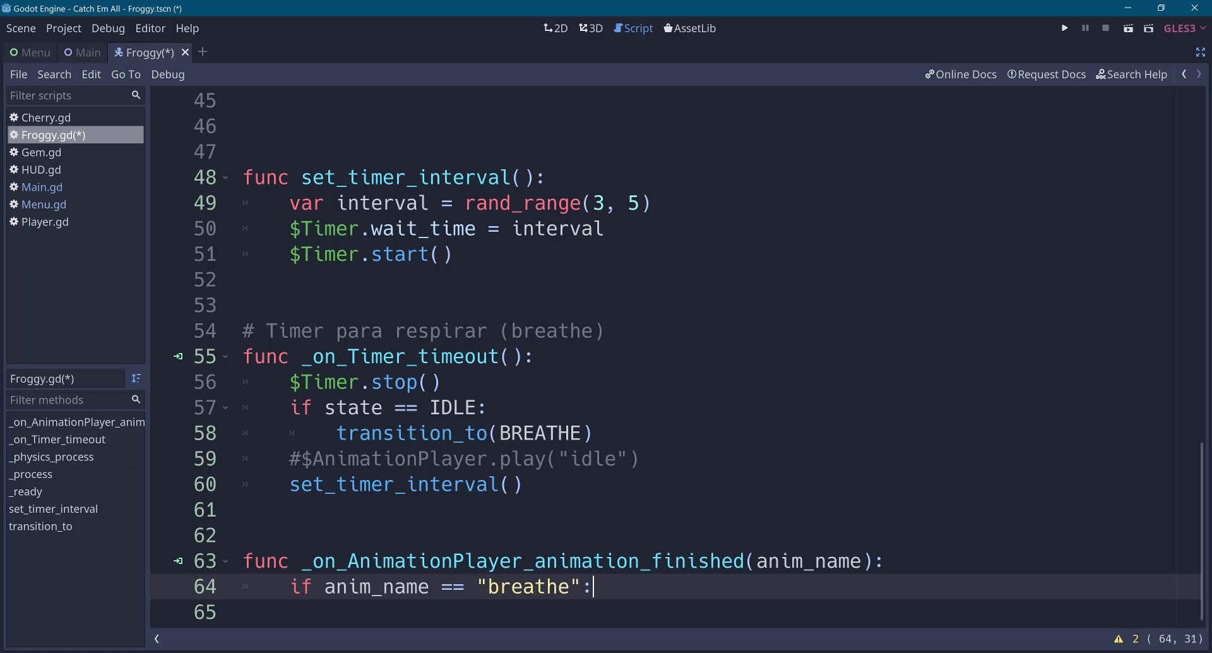
pyautogui.press('Return')
pyautogui.write('a')
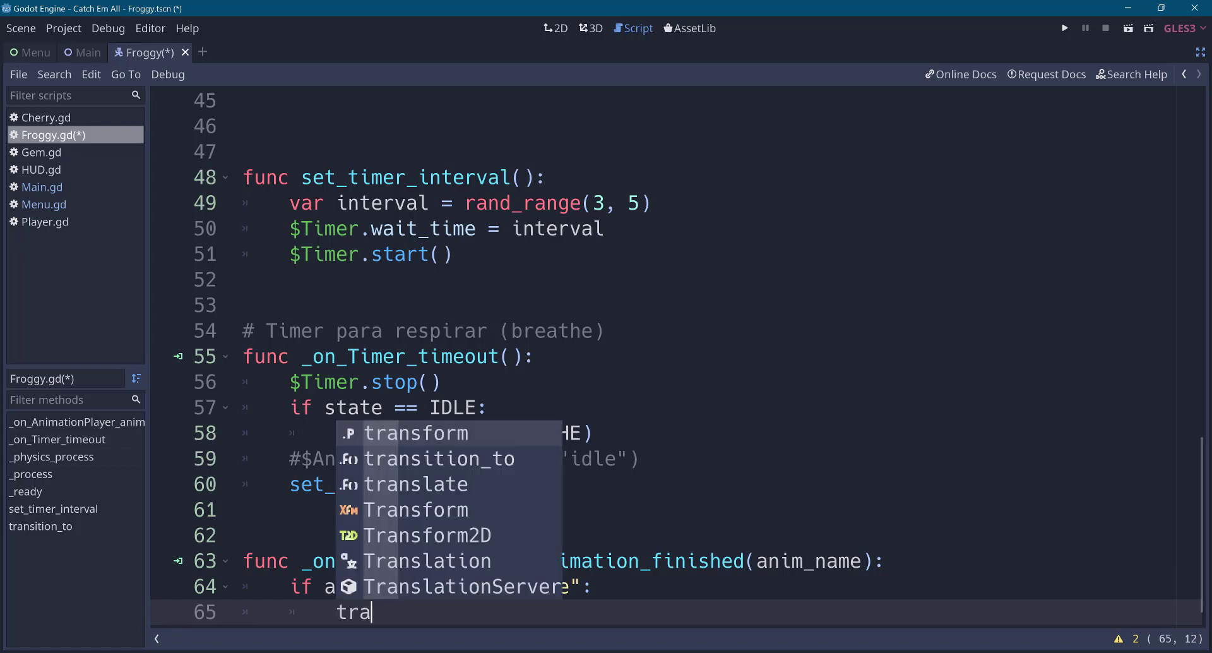
pyautogui.write('n')
pyautogui.press('Down')
pyautogui.press('Return')
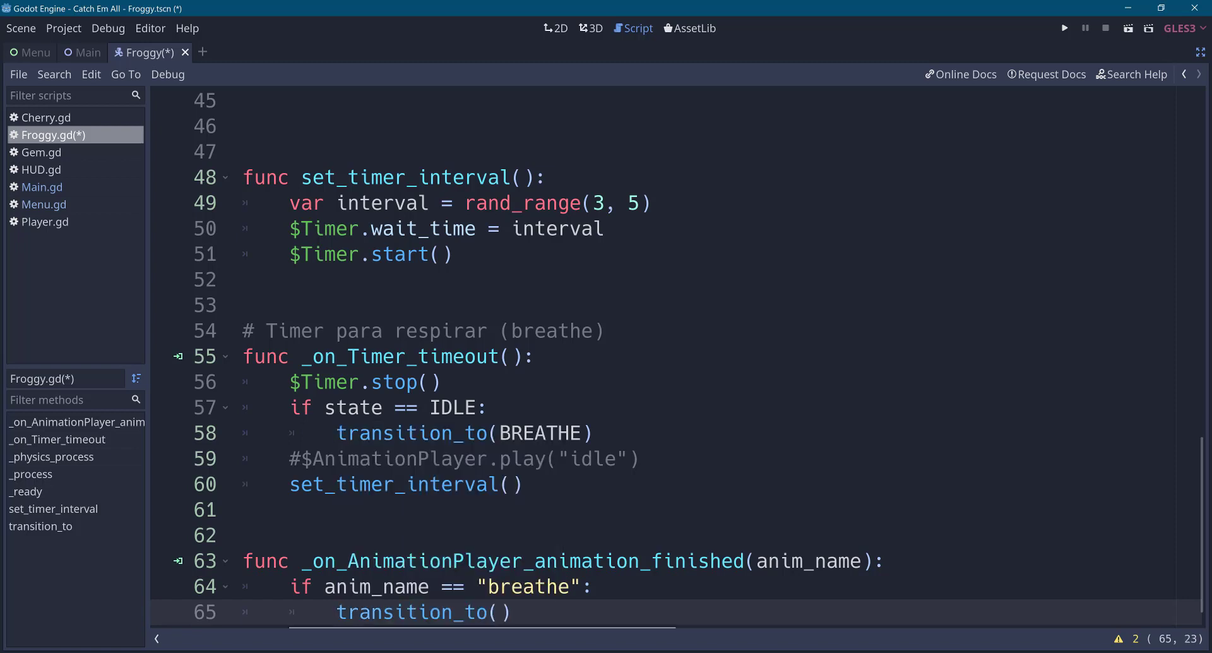
pyautogui.press('capslock')
pyautogui.write('IDLE')
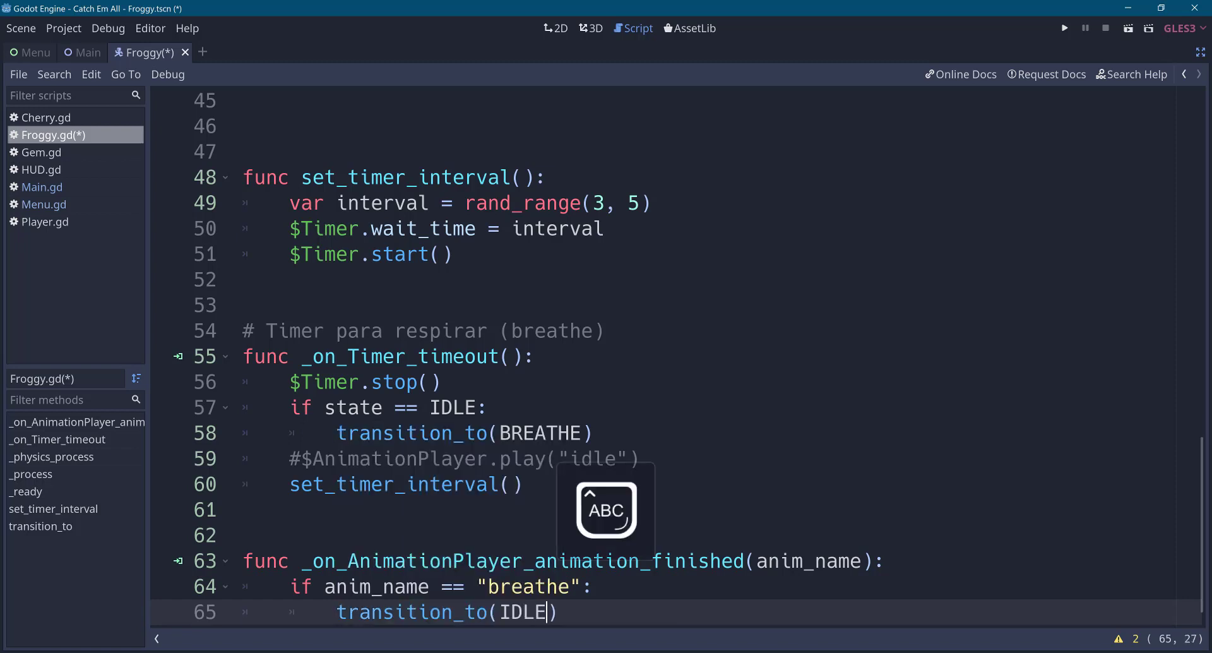
# Add a comment above it: 'Devolver la transición a IDLE (solo cuando sea "breathe'.
pyautogui.press('Up')
pyautogui.press('Up')
pyautogui.press('End')
pyautogui.press('Return')
pyautogui.write('#')
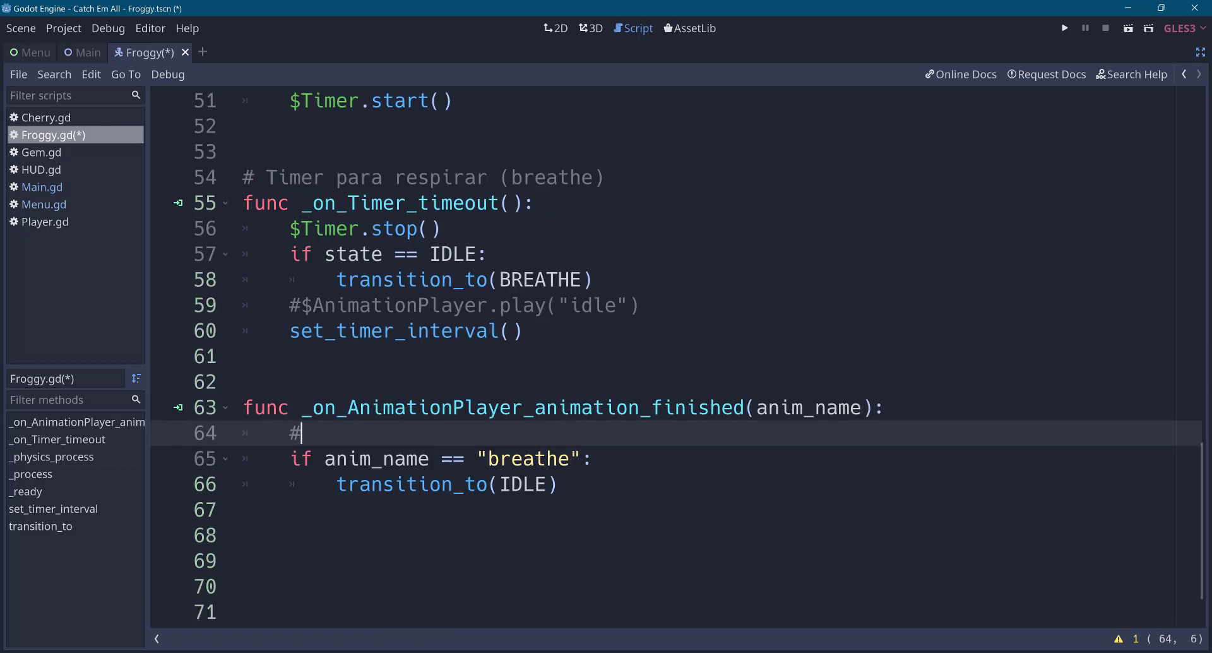
pyautogui.press('capslock')
pyautogui.write(' De')
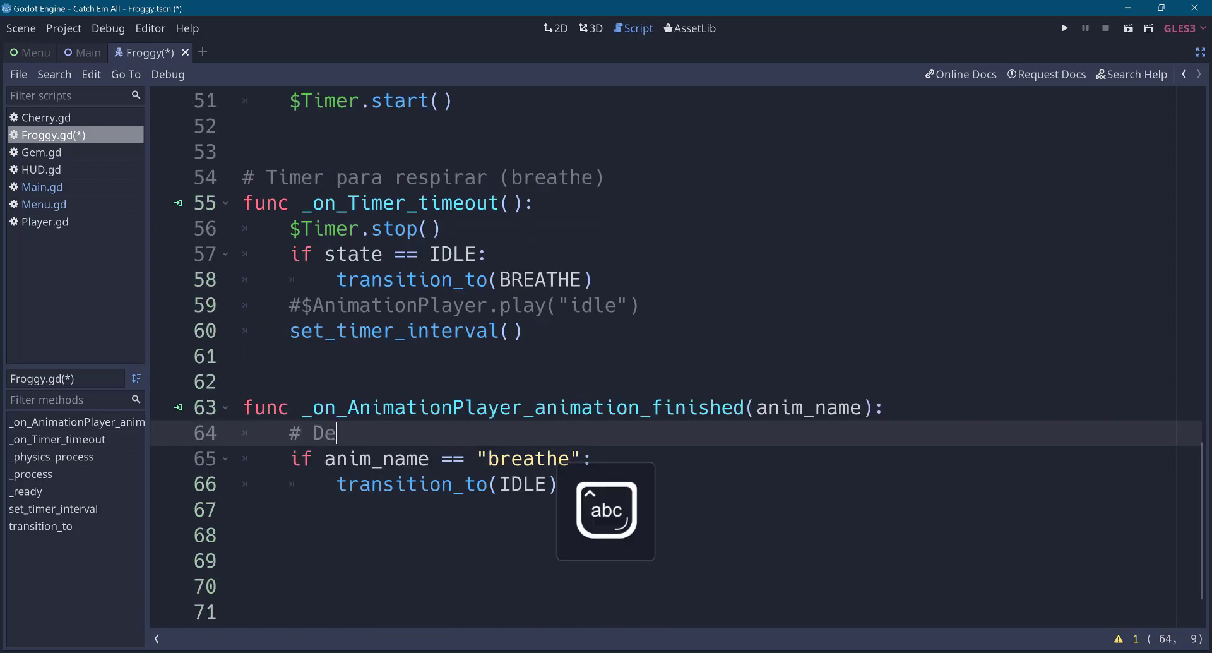
pyautogui.write('volver la')
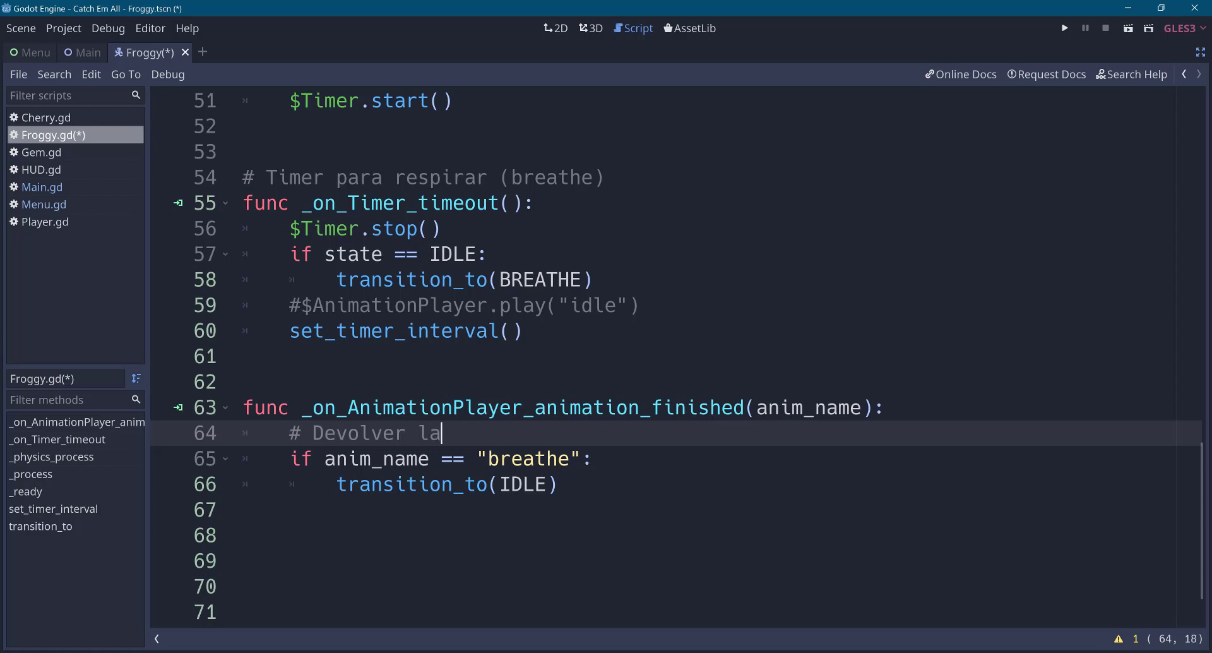
pyautogui.write(' transici')
pyautogui.write('ón a ')
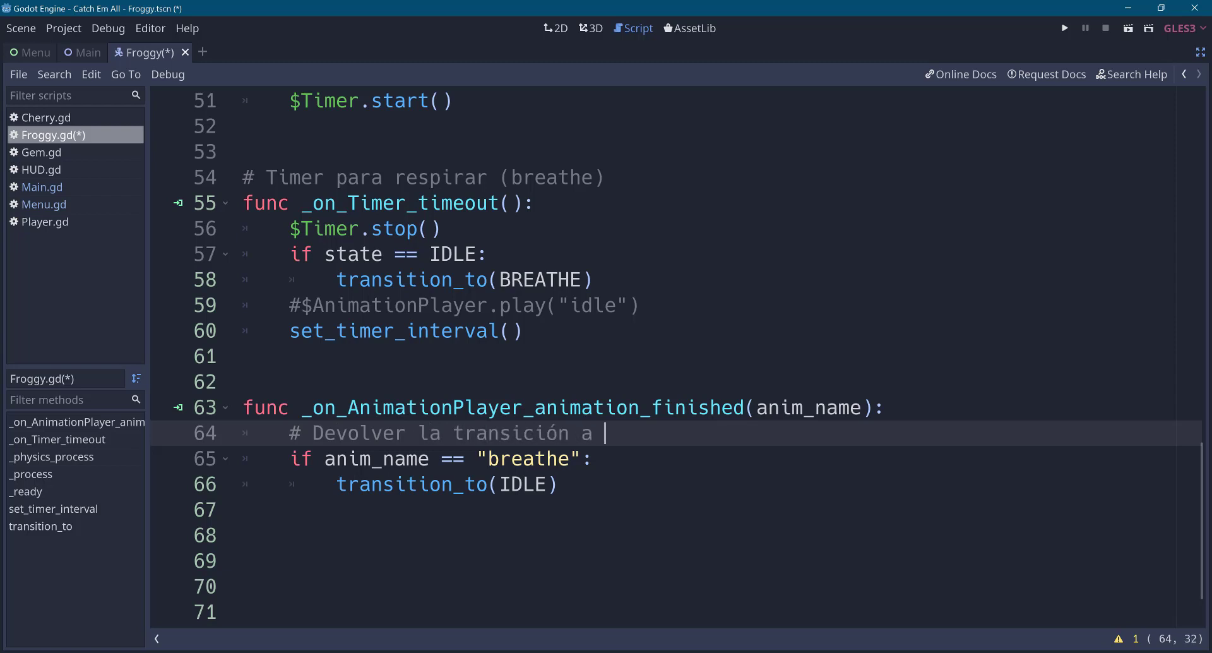
pyautogui.write('IDLE (')
pyautogui.write('solo cuando se')
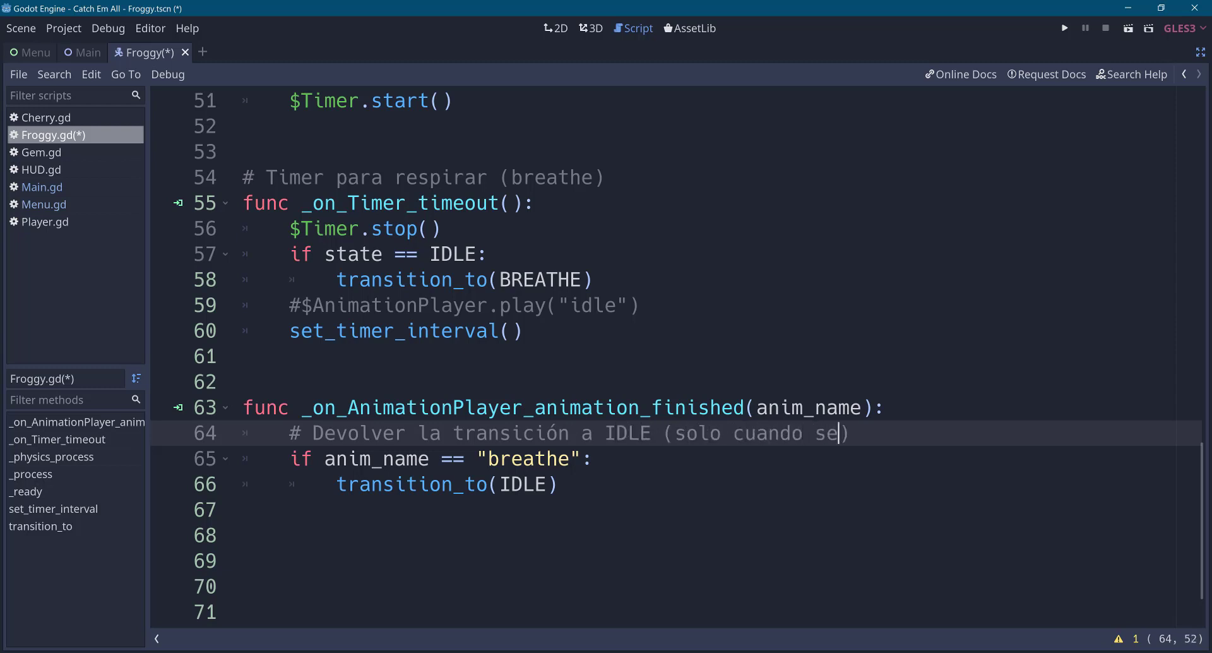
pyautogui.write('a "brea')
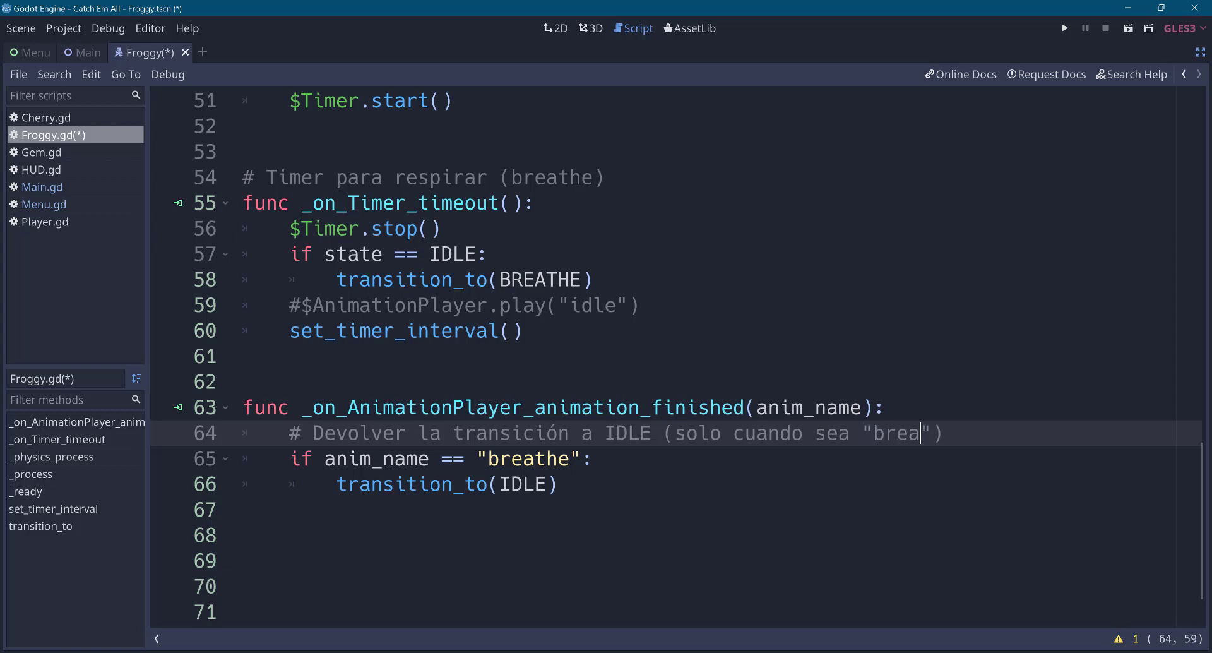
pyautogui.write('the')
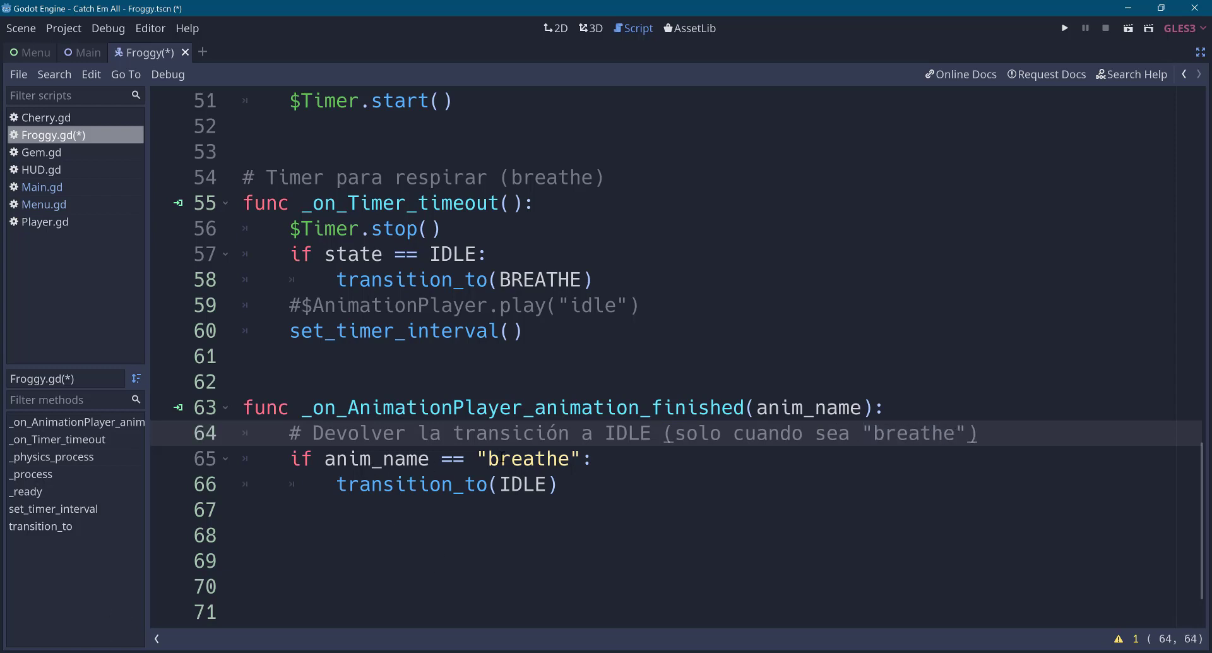
# Save Froggy.gd with the new return-to-IDLE handler.
pyautogui.click(492, 457)
pyautogui.moveTo(441, 484); pyautogui.dragTo(559, 486)
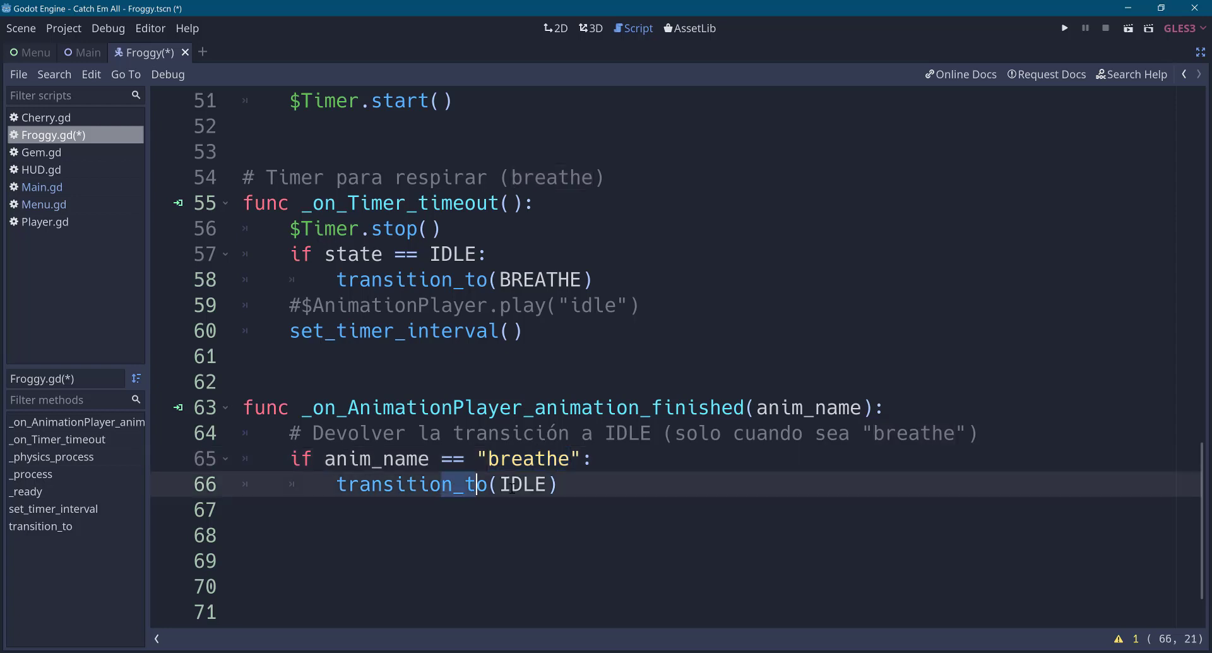
pyautogui.click(558, 486)
pyautogui.hotkey('ctrl', 's')
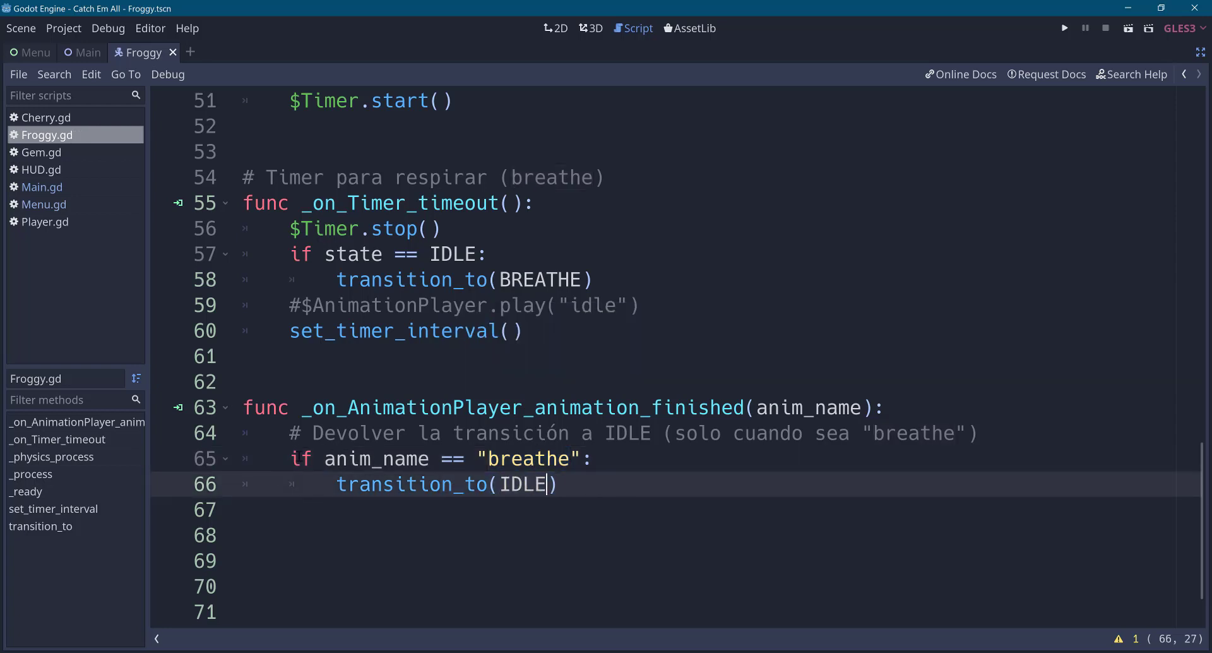
# Review the handler's anim_name == "breathe" check and its transition_to(IDLE) call.
pyautogui.moveTo(290, 457); pyautogui.dragTo(605, 457)
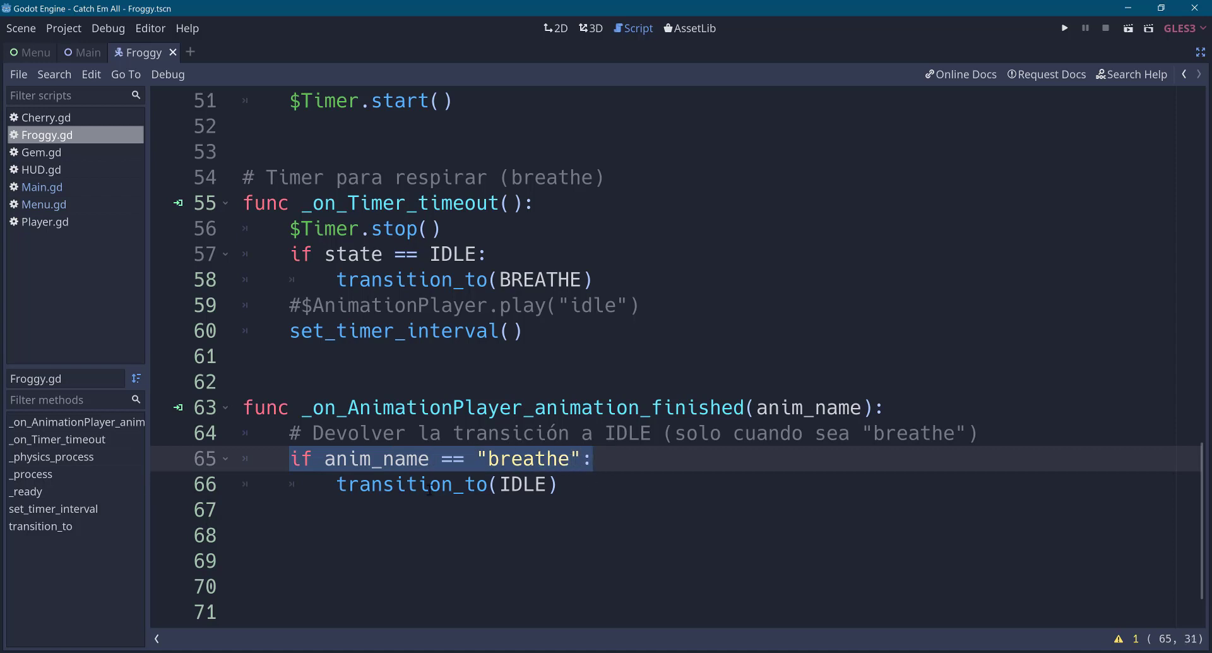
pyautogui.click(352, 473)
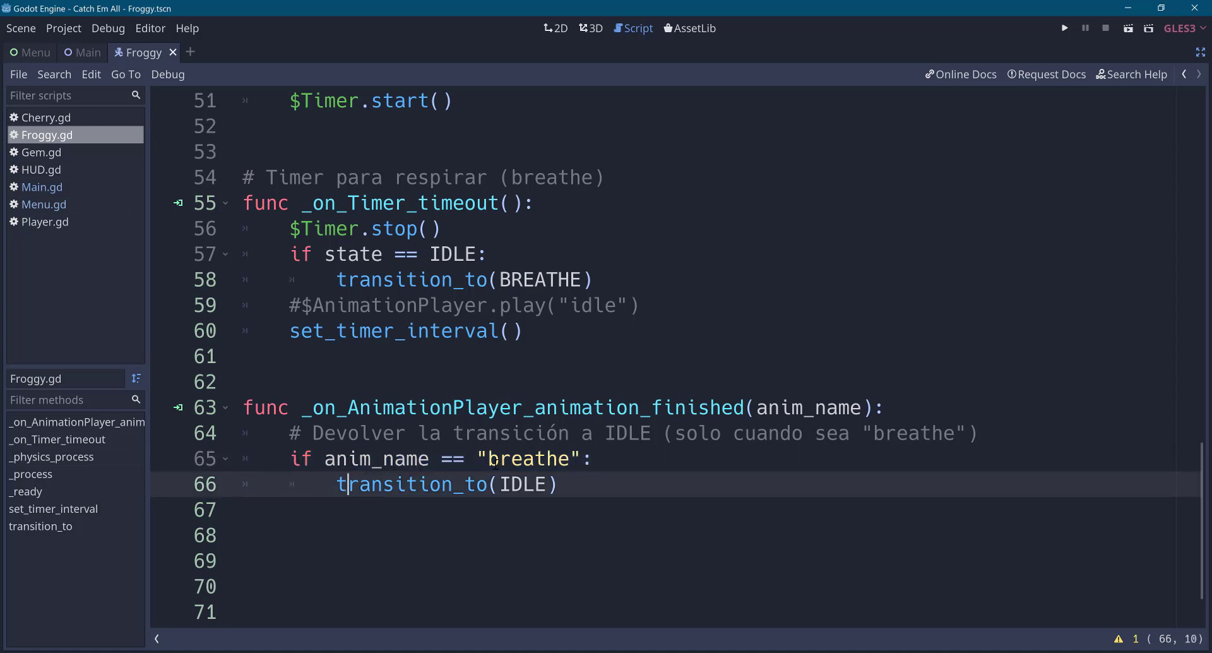
pyautogui.moveTo(489, 458); pyautogui.dragTo(570, 459)
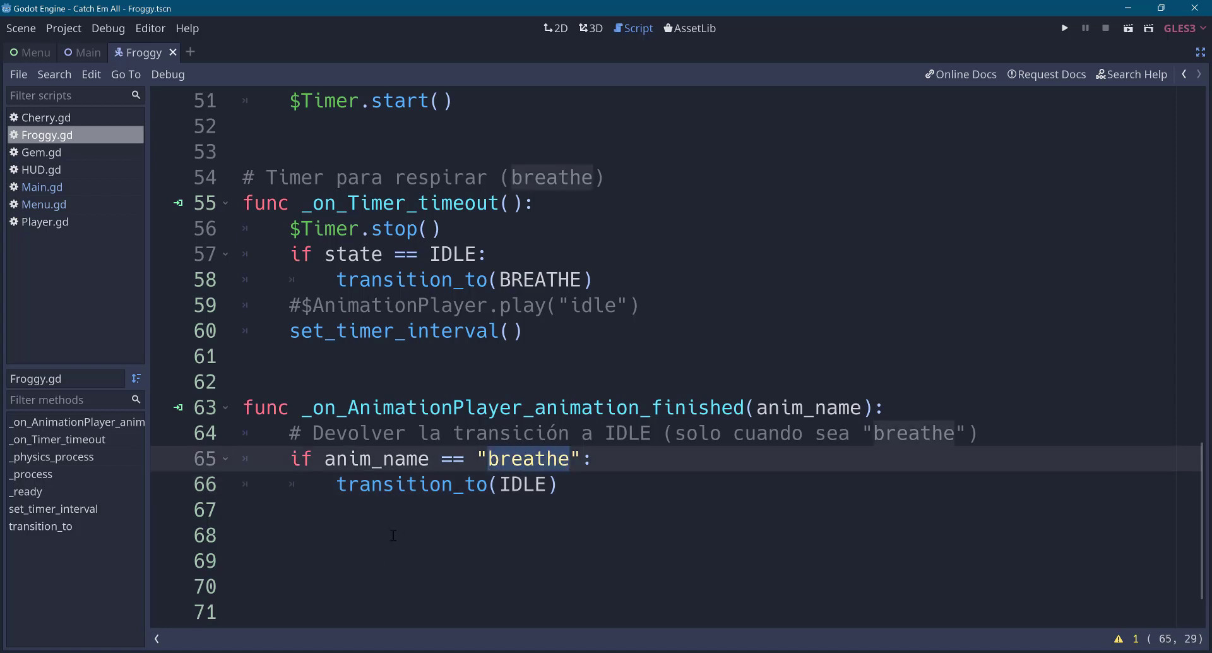
pyautogui.click(503, 481)
pyautogui.moveTo(423, 486); pyautogui.dragTo(613, 503)
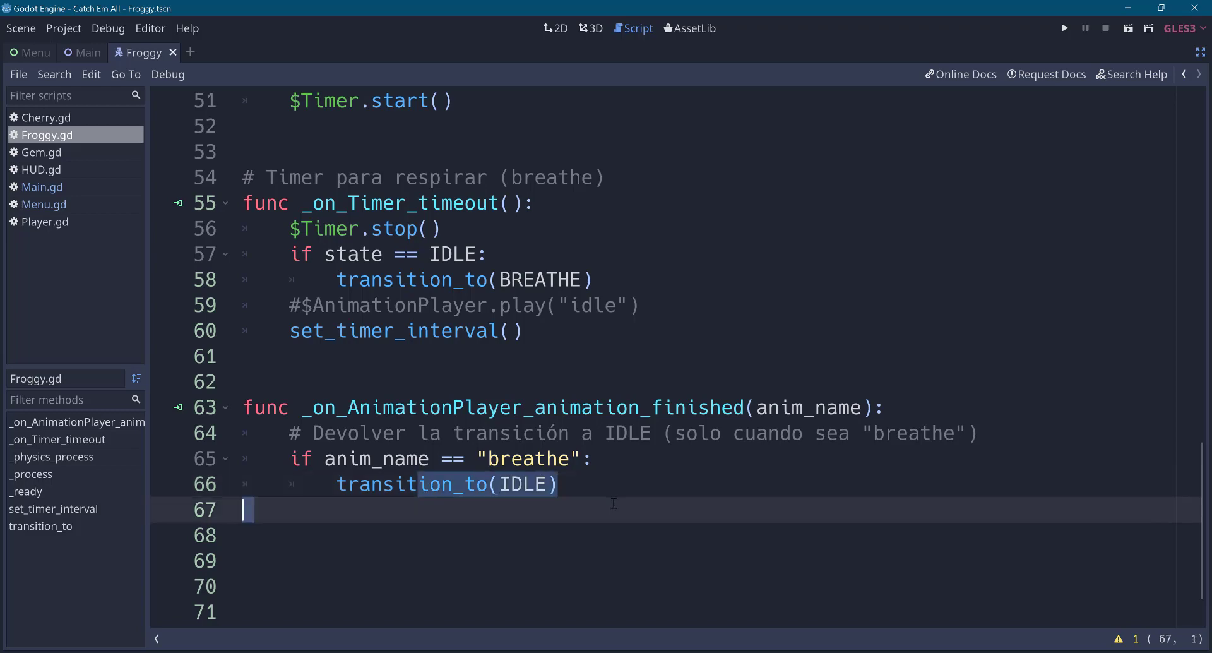
pyautogui.scroll(7, 581, 510)
pyautogui.click(536, 433)
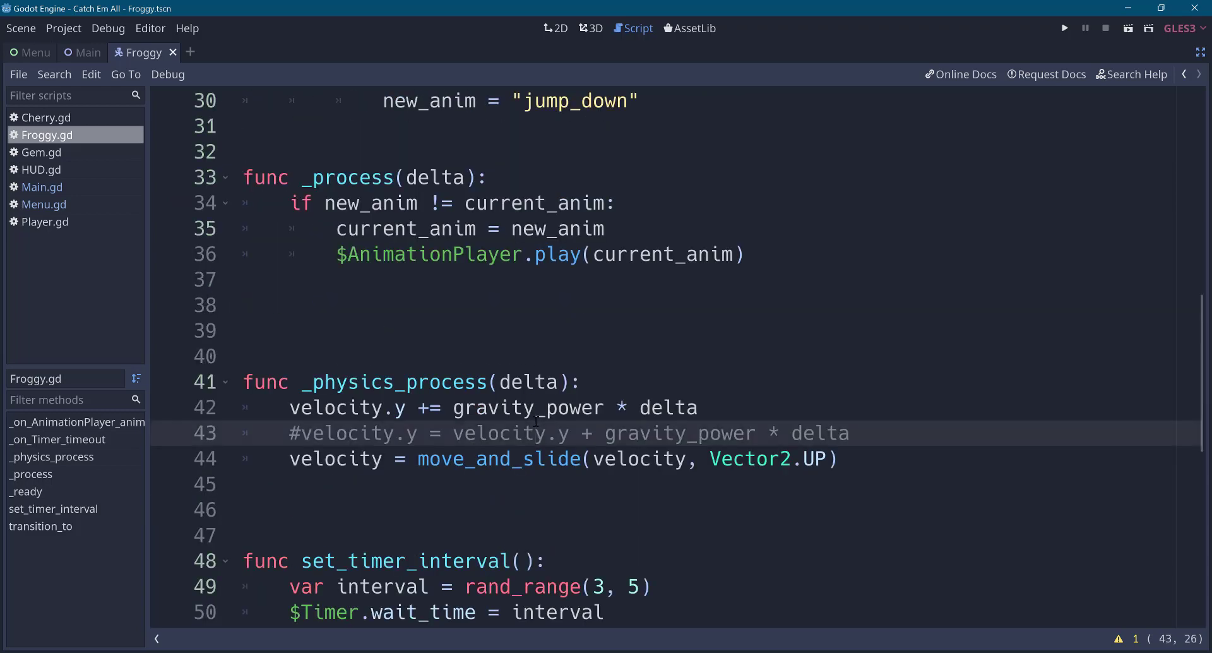
# Test-run Catch Em All, start a round from the main menu, then close the game.
pyautogui.press('F5')
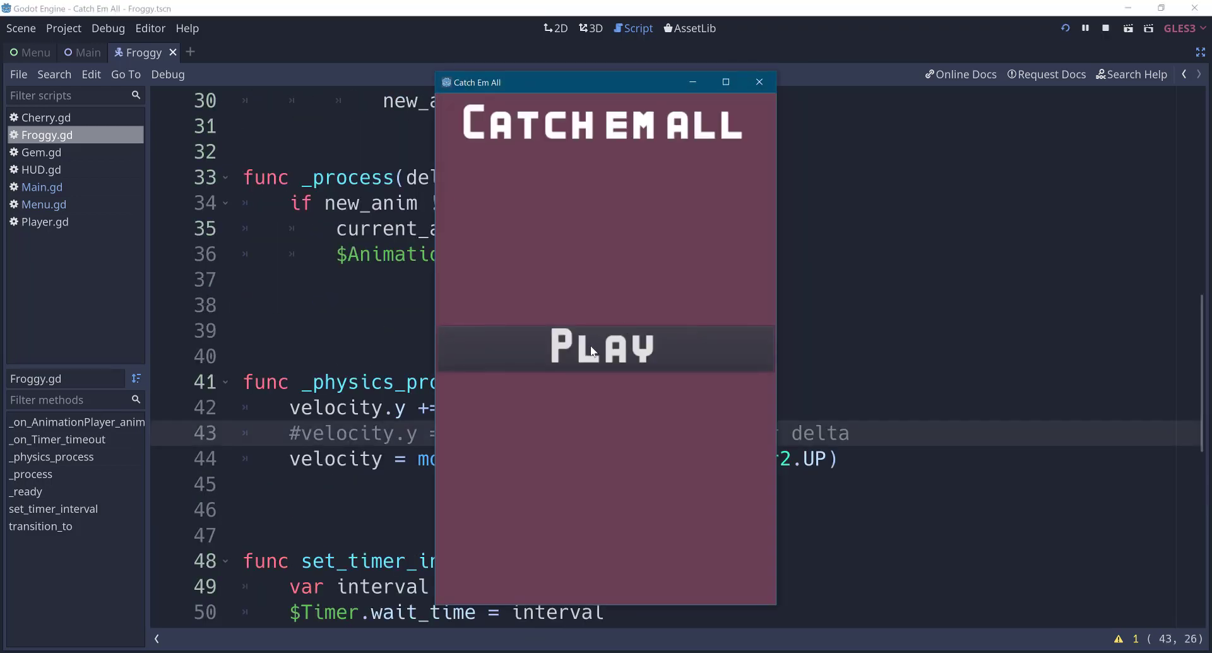
pyautogui.click(592, 351)
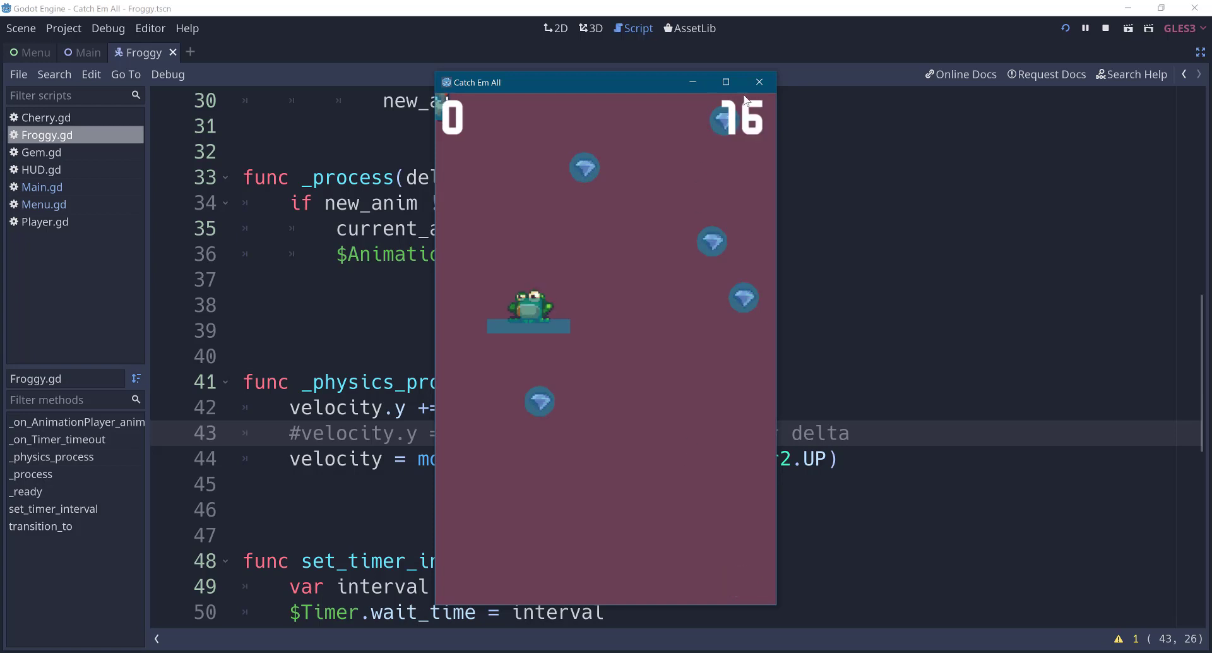
pyautogui.click(759, 82)
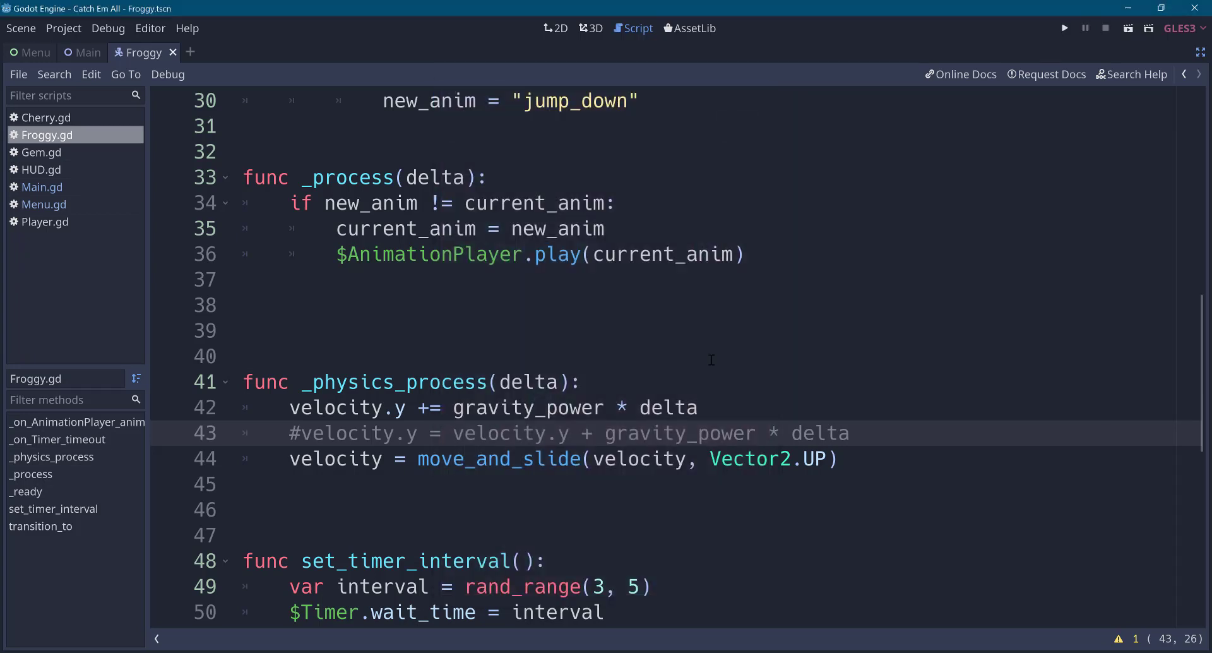
pyautogui.click(650, 340)
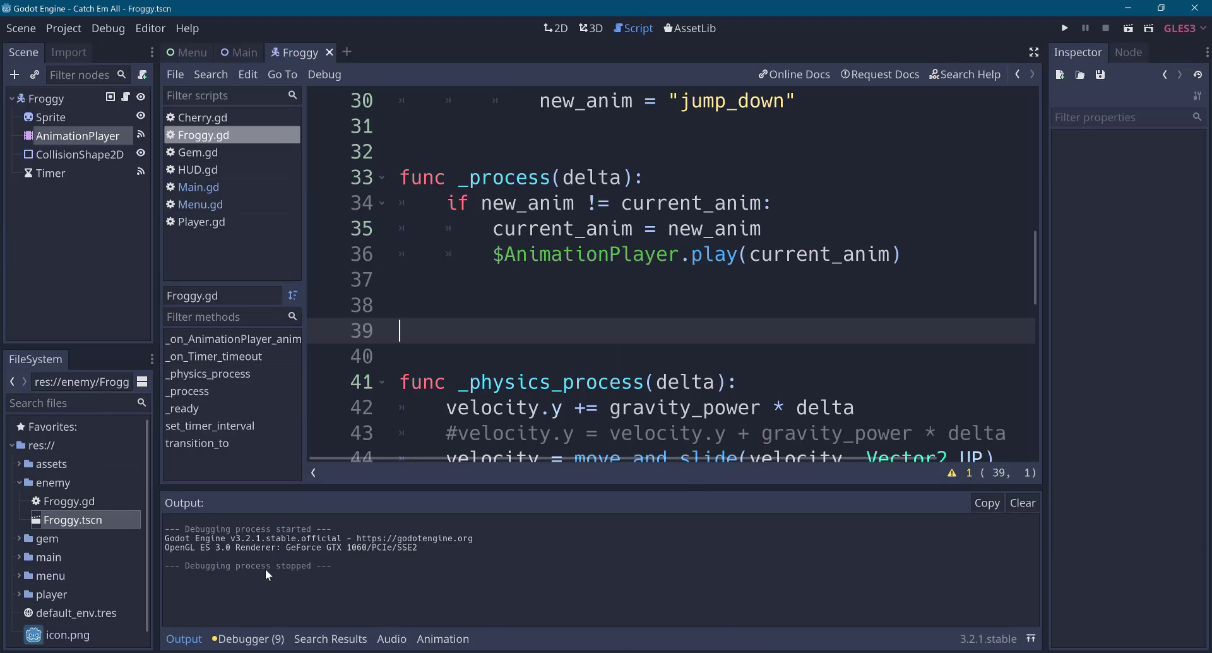
# Insert a new line after current_anim = new_anim in the _process function.
pyautogui.scroll(5, 631, 240)
pyautogui.scroll(3, 600, 271)
pyautogui.scroll(2, 568, 296)
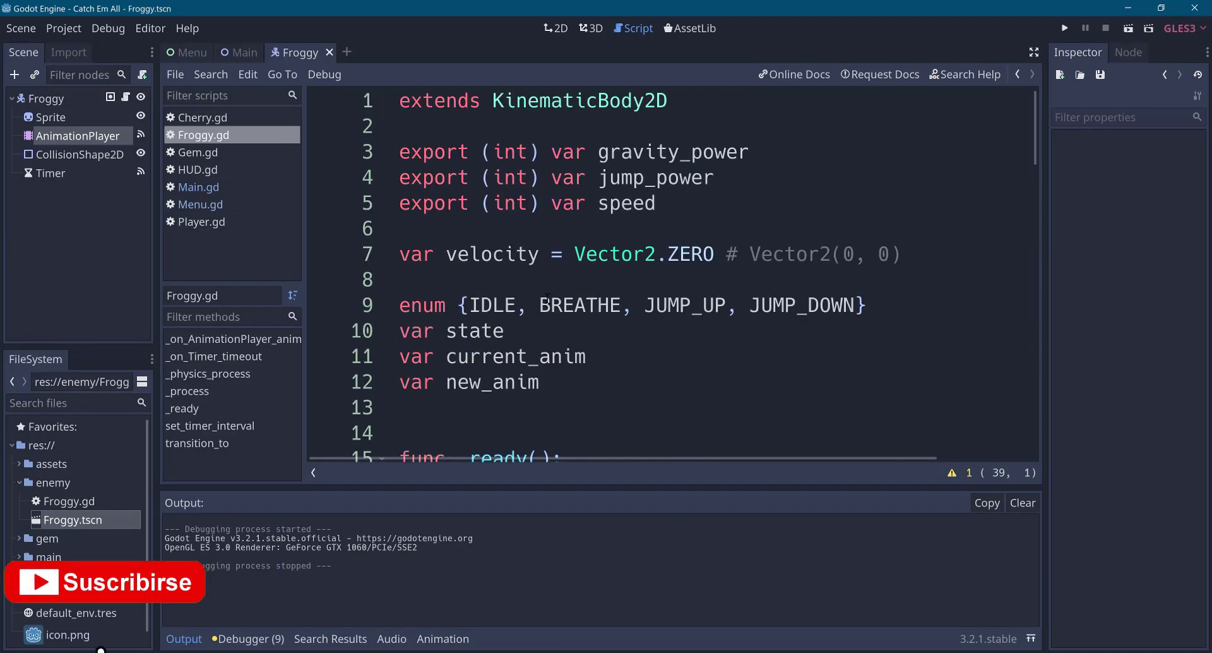
pyautogui.scroll(-2, 549, 317)
pyautogui.scroll(-2, 551, 316)
pyautogui.scroll(-3, 543, 322)
pyautogui.scroll(-1, 524, 332)
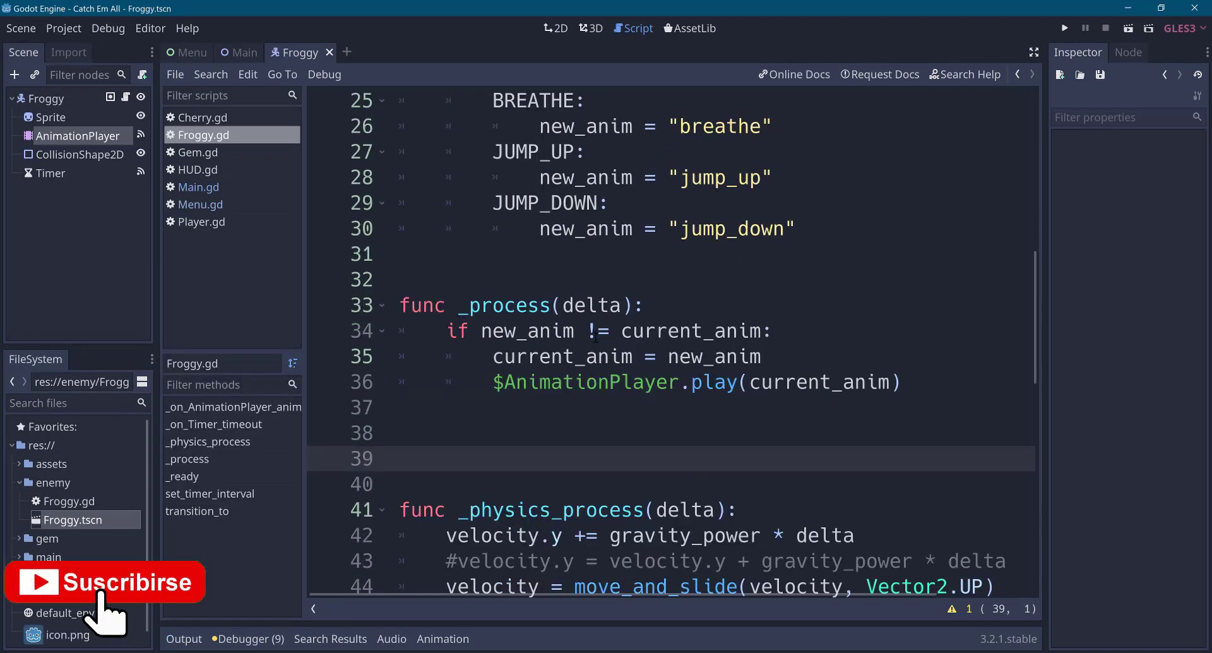
pyautogui.click(787, 331)
pyautogui.press('Down')
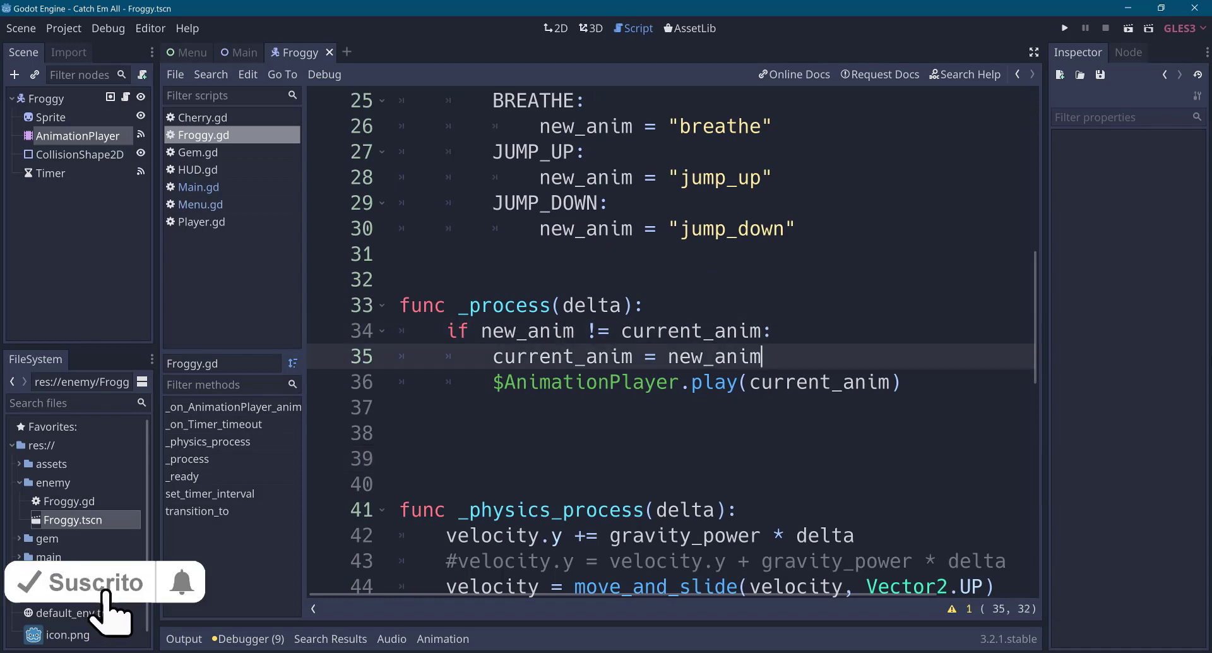
pyautogui.press('Return')
# Write print("animación: ", current_anim) on that line and run the project.
pyautogui.write('pr')
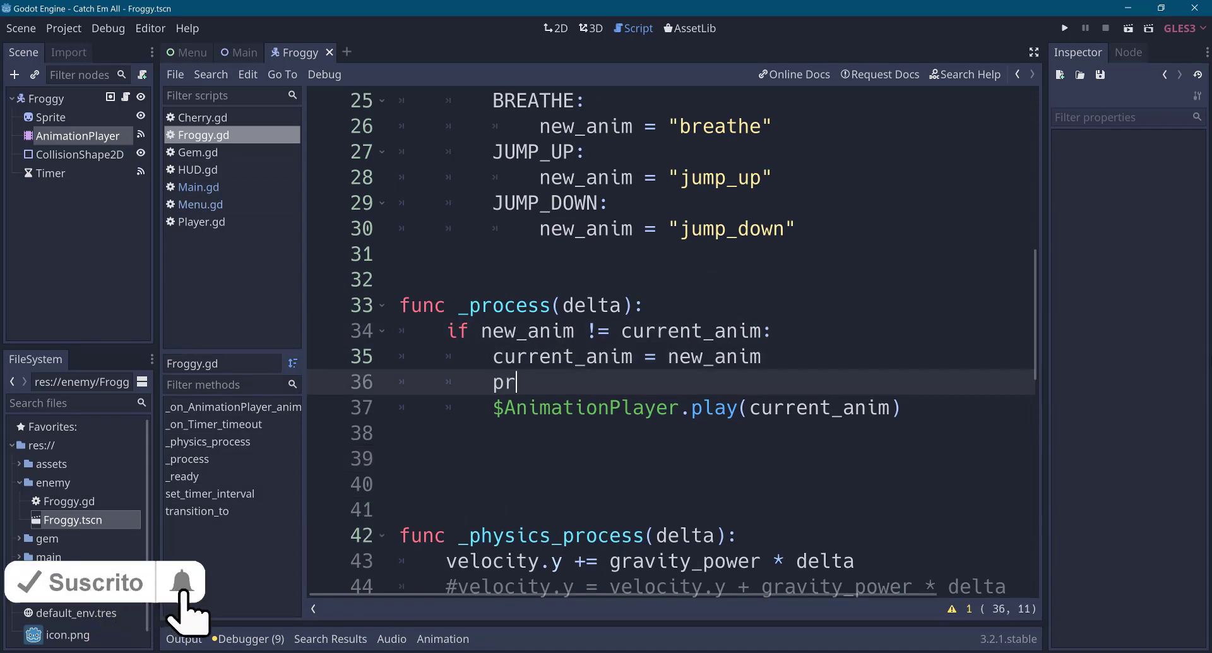
pyautogui.write('int("')
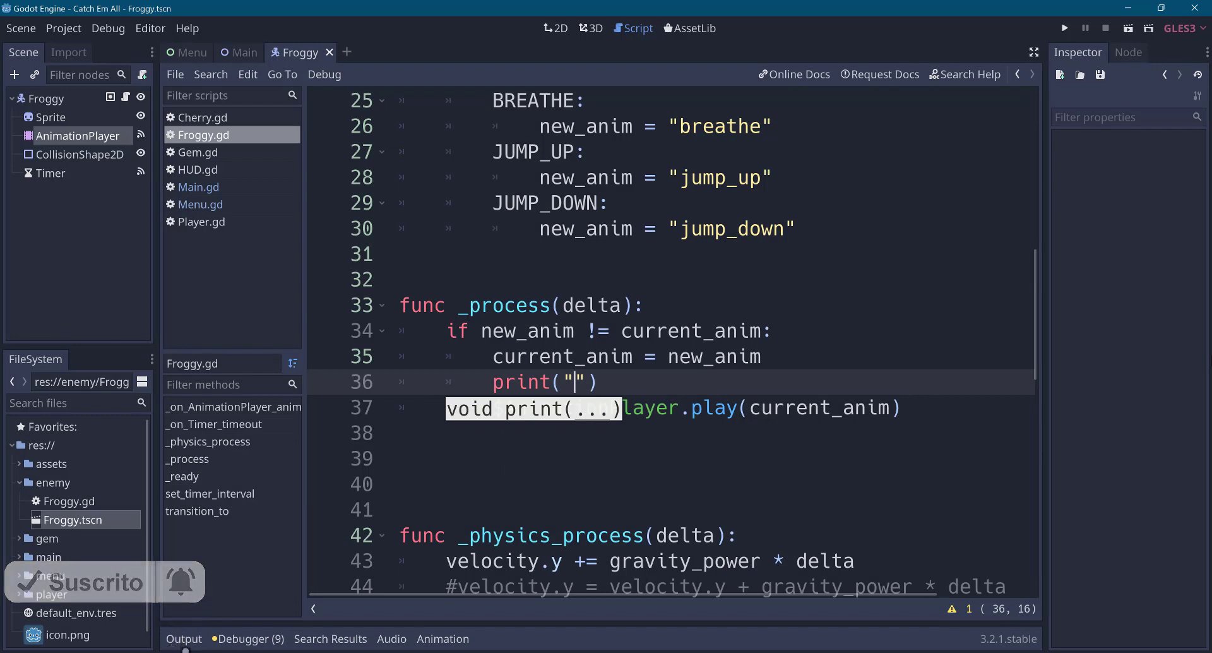
pyautogui.press('Up')
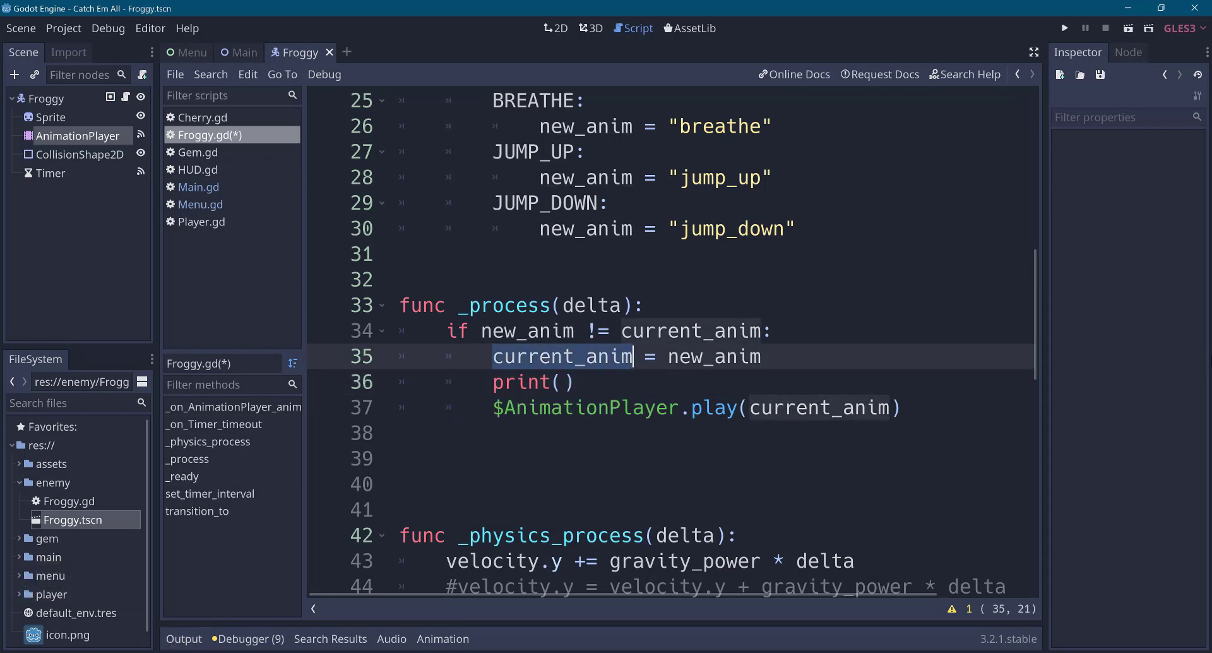
pyautogui.press('Down')
pyautogui.write('an')
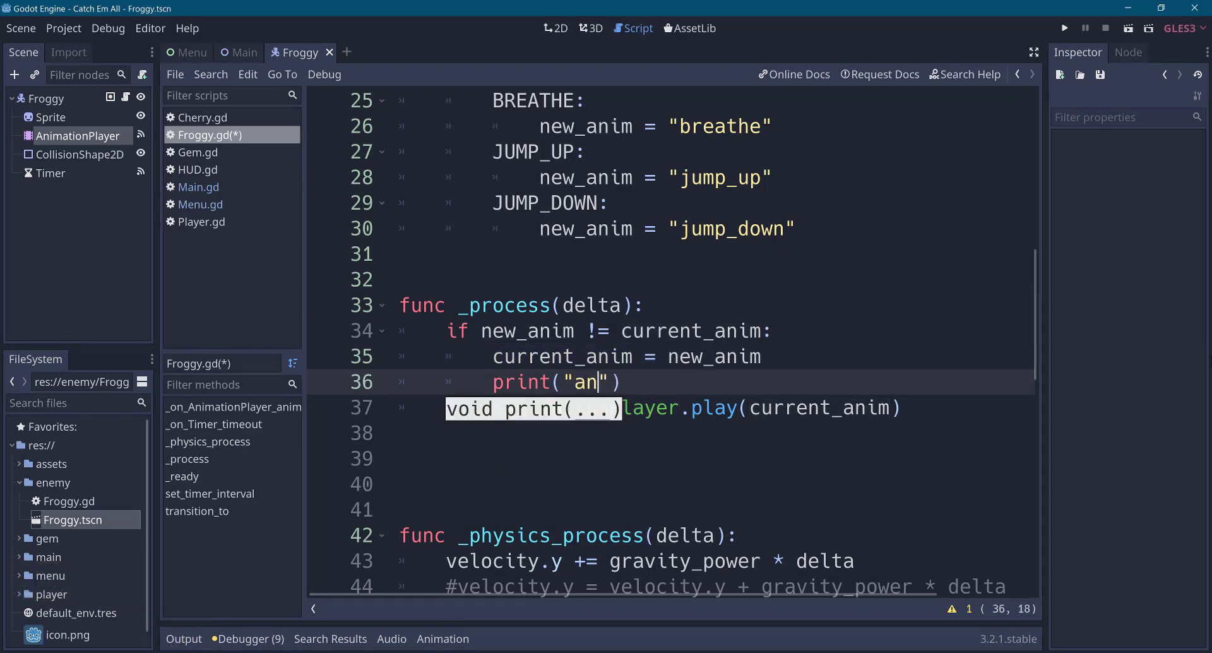
pyautogui.write('imaci')
pyautogui.write('´o')
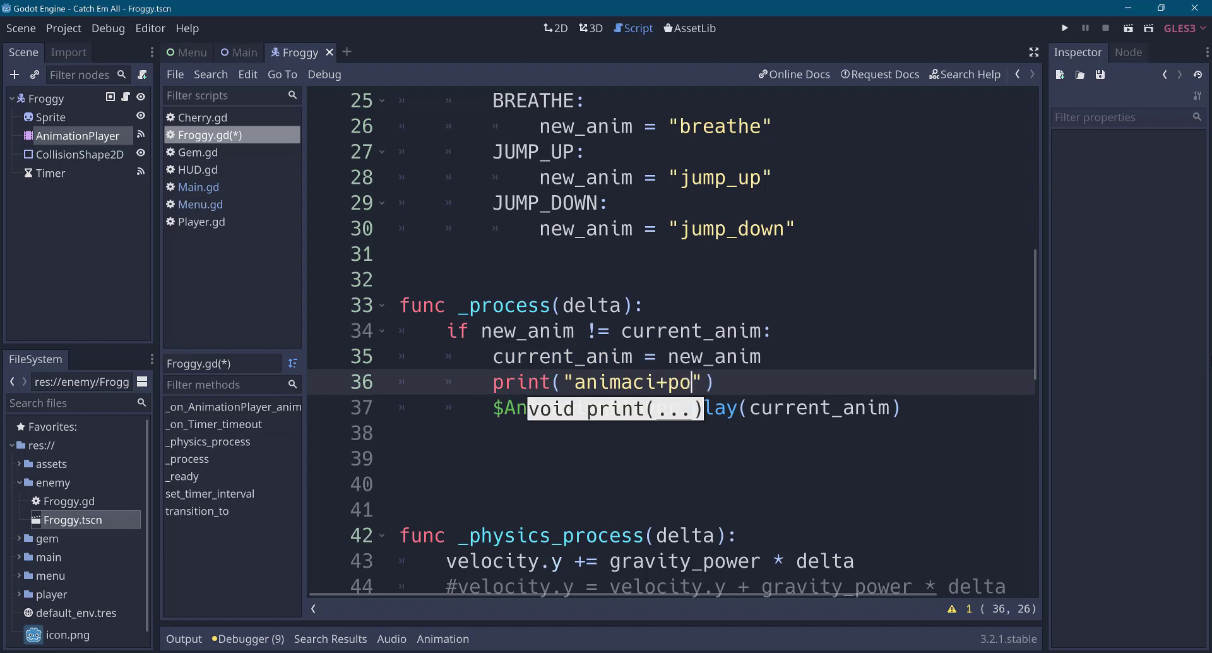
pyautogui.press('BackSpace')
pyautogui.press('BackSpace')
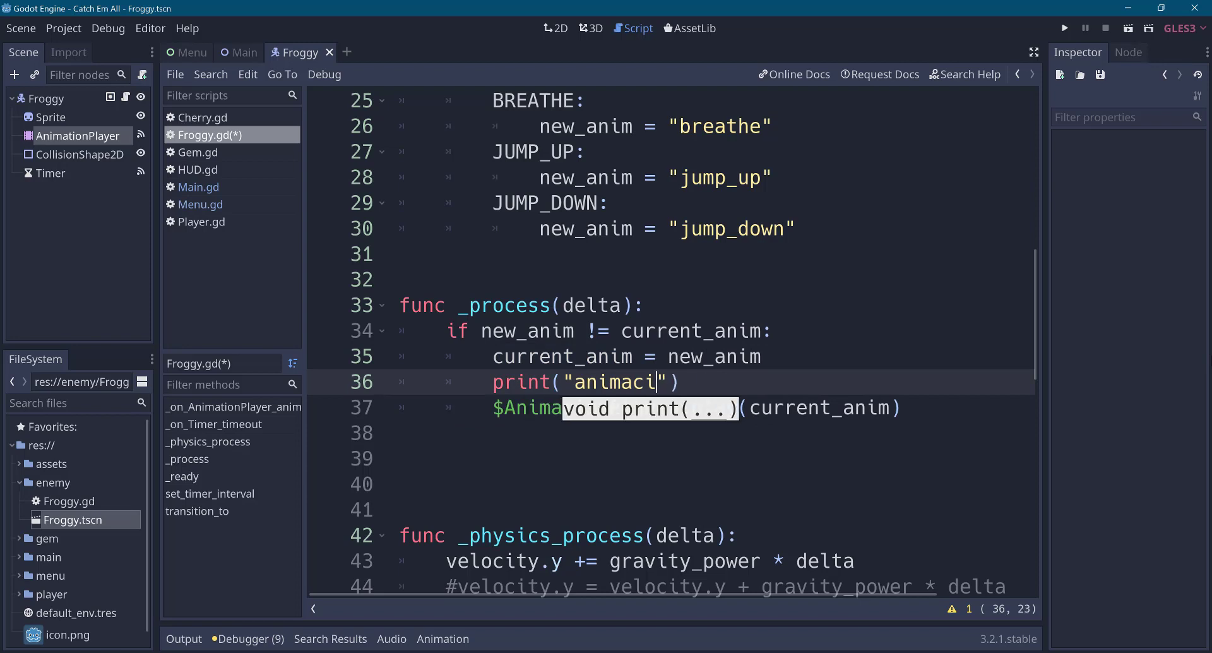
pyautogui.write('ón')
pyautogui.write(': ",')
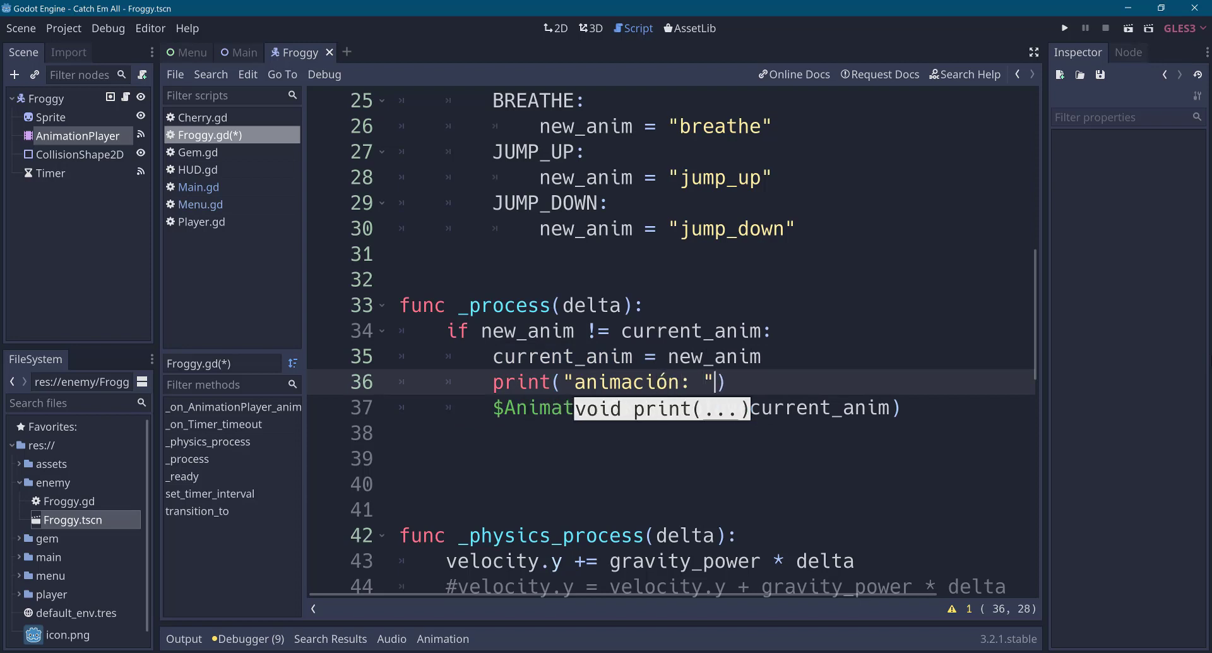
pyautogui.write(' current_anim')
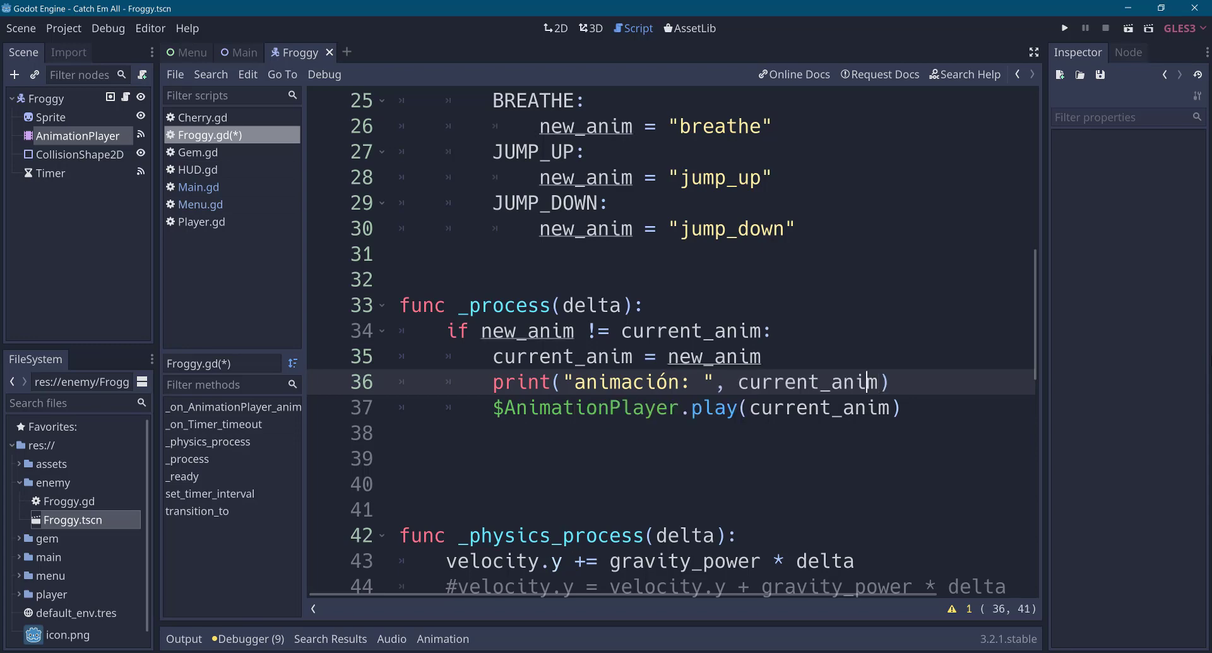
pyautogui.press('F5')
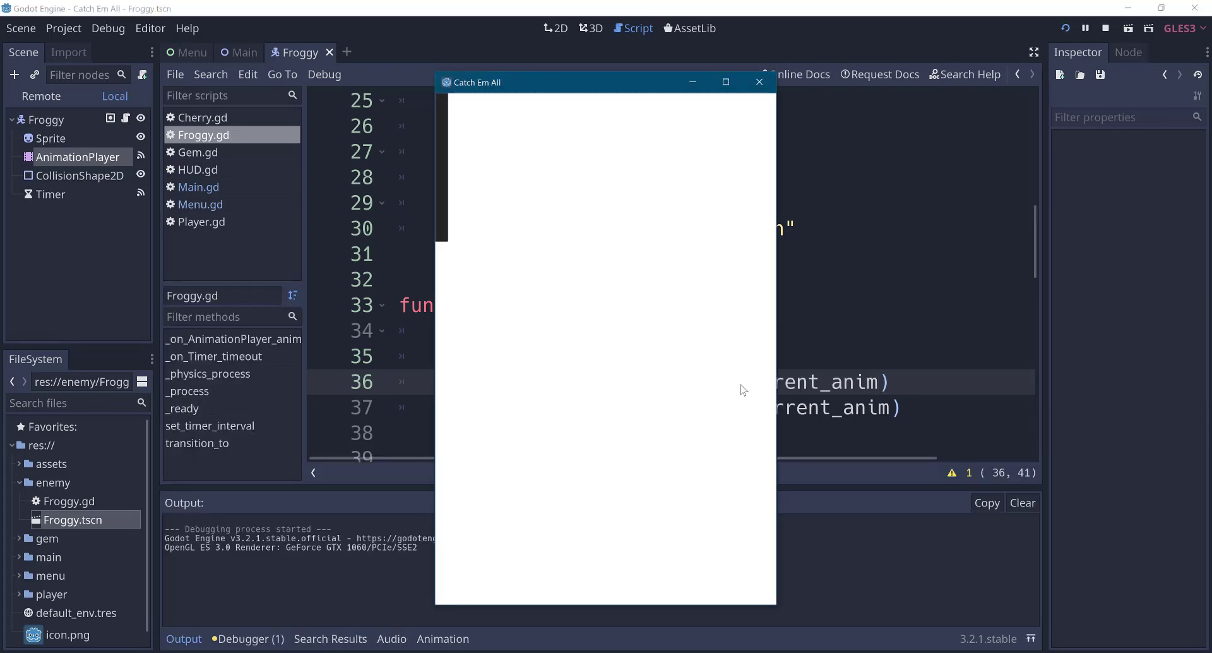
# Play a round, watch the output alternate between idle and breathe, then stop the game.
pyautogui.click(602, 363)
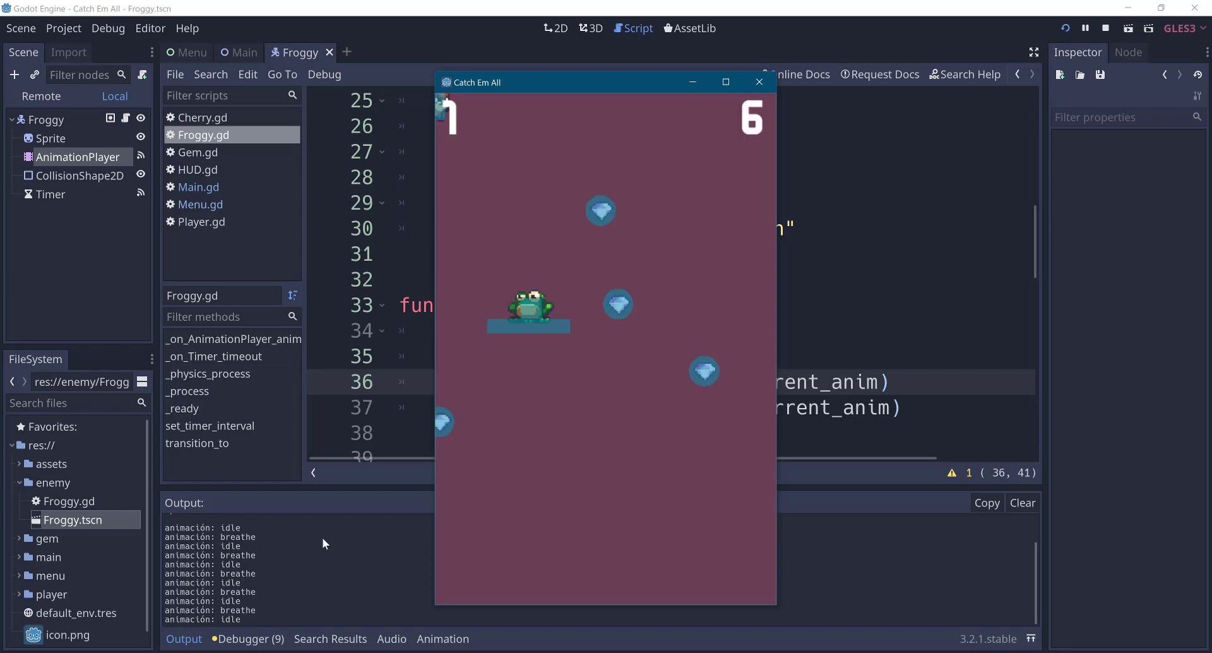
pyautogui.press('F8')
pyautogui.click(621, 270)
# Delete the print("animación: ", current_anim) line 36 from _process.
pyautogui.scroll(2, 532, 334)
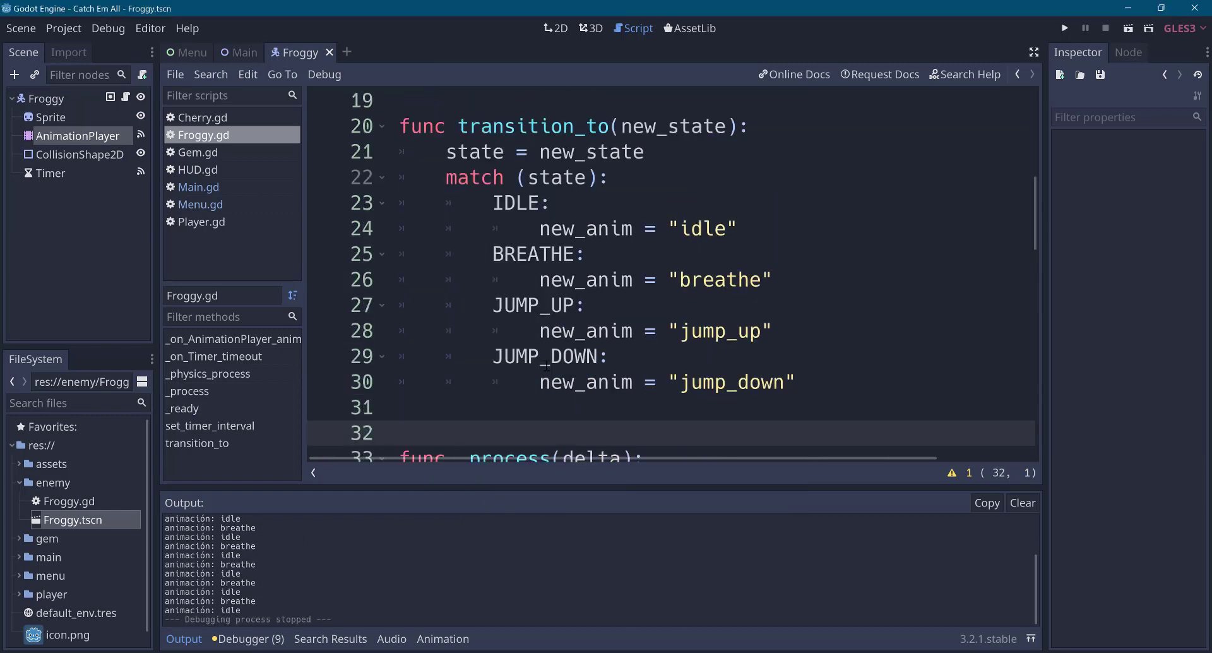
pyautogui.scroll(-2, 550, 371)
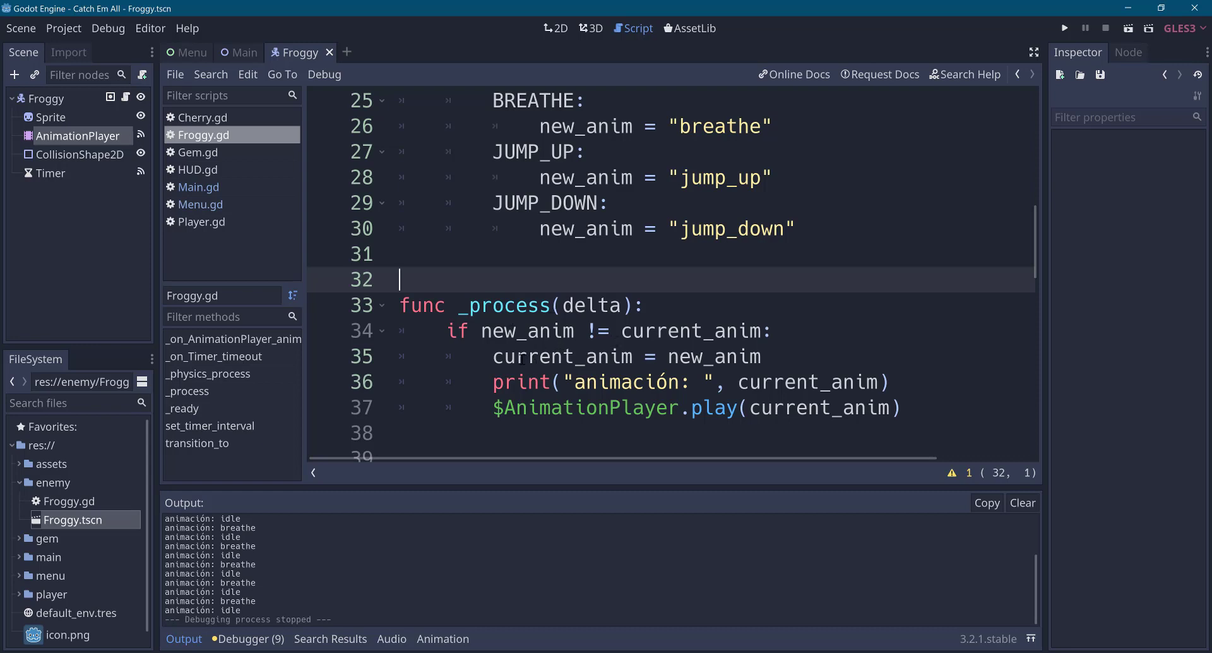
pyautogui.scroll(1, 483, 196)
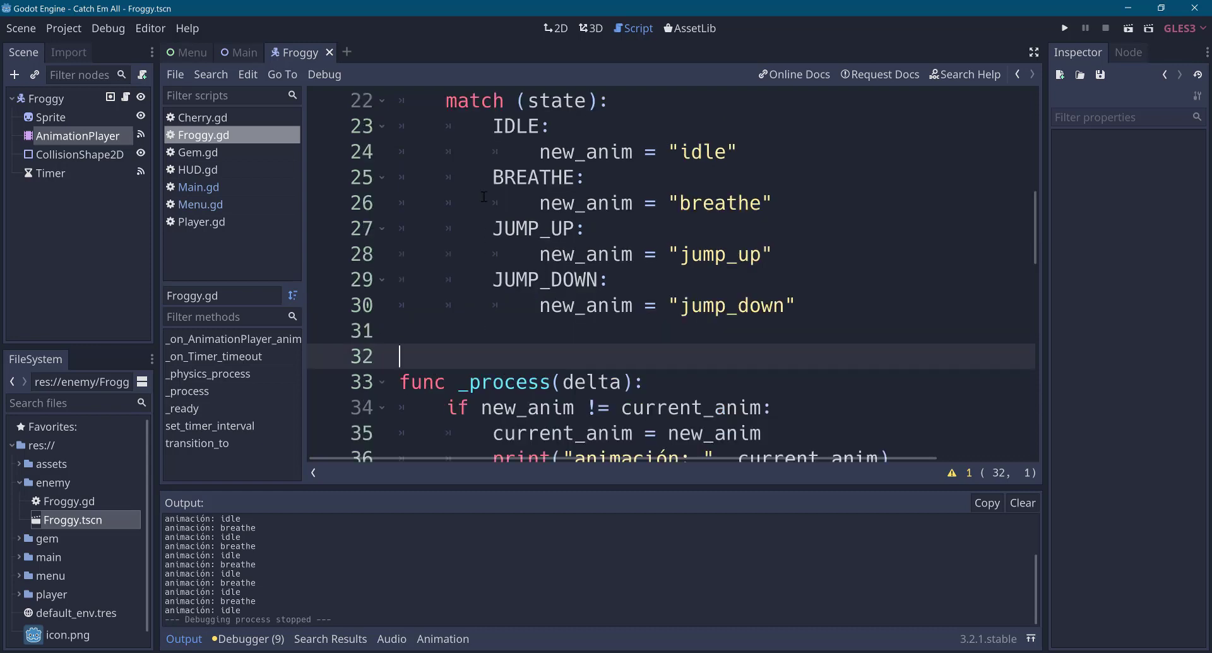
pyautogui.scroll(-2, 523, 330)
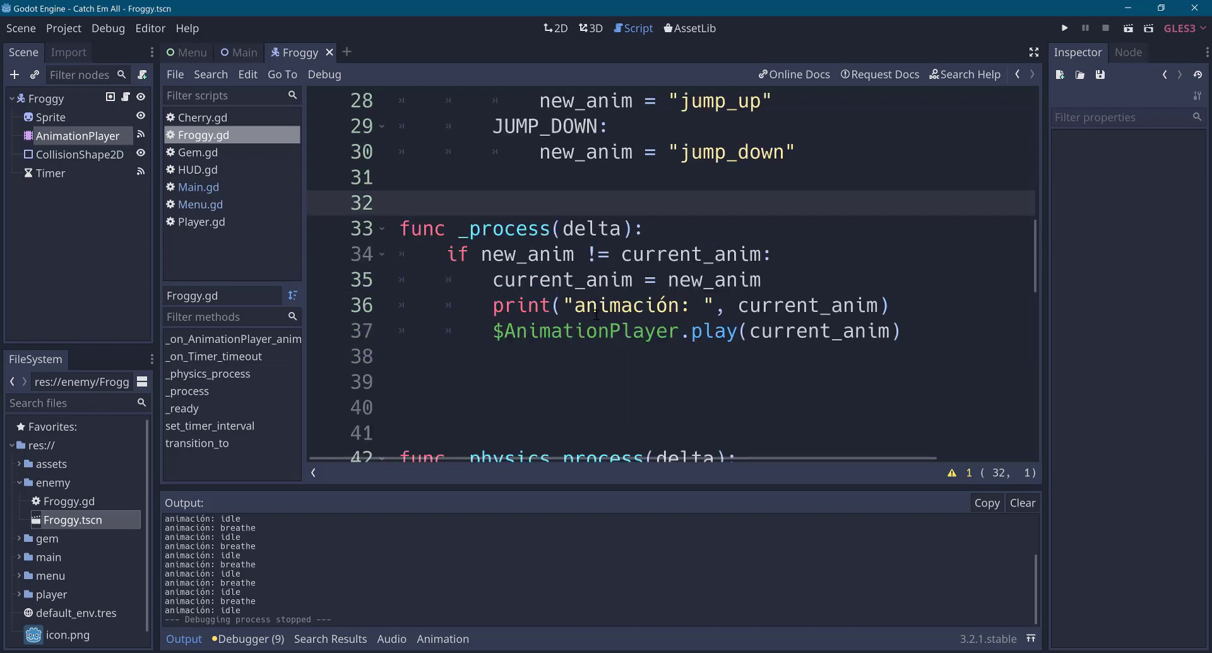
pyautogui.click(520, 308)
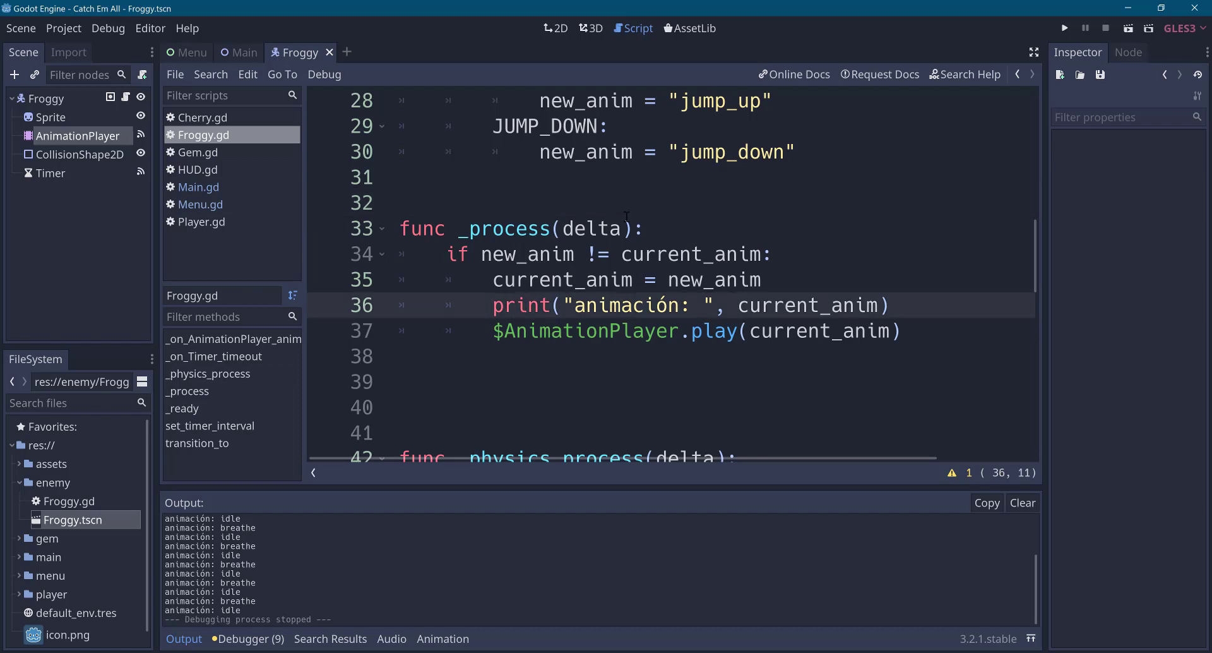
pyautogui.hotkey('shift', 'End')
pyautogui.press('Delete')
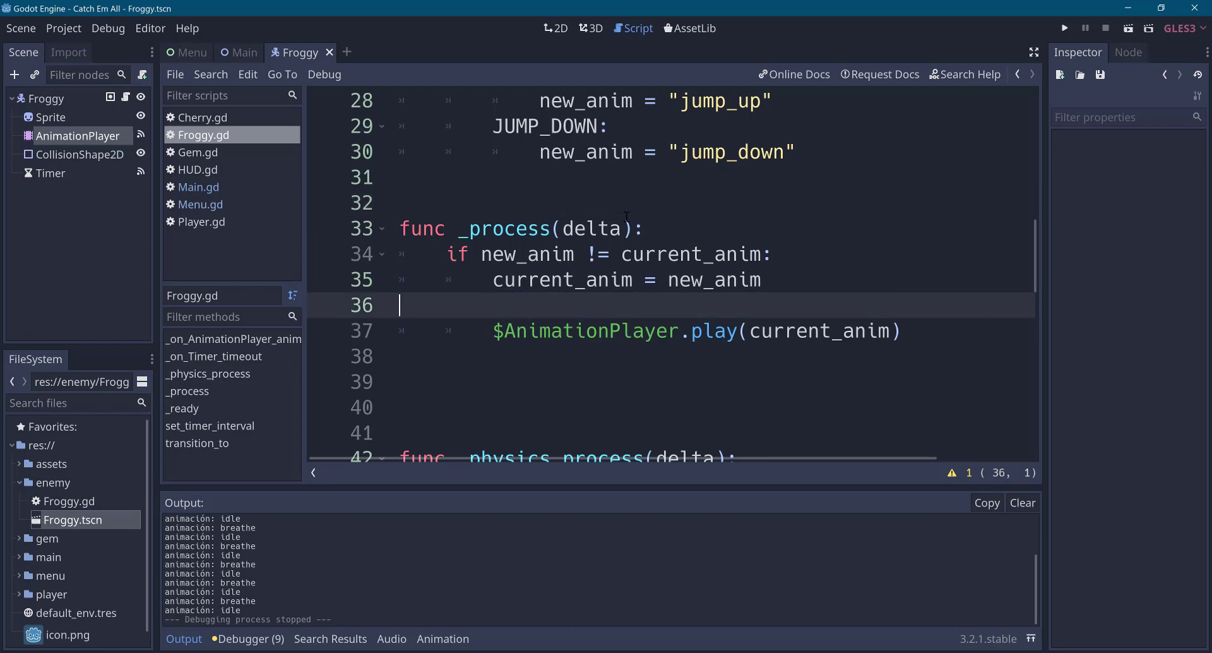
pyautogui.press('BackSpace')
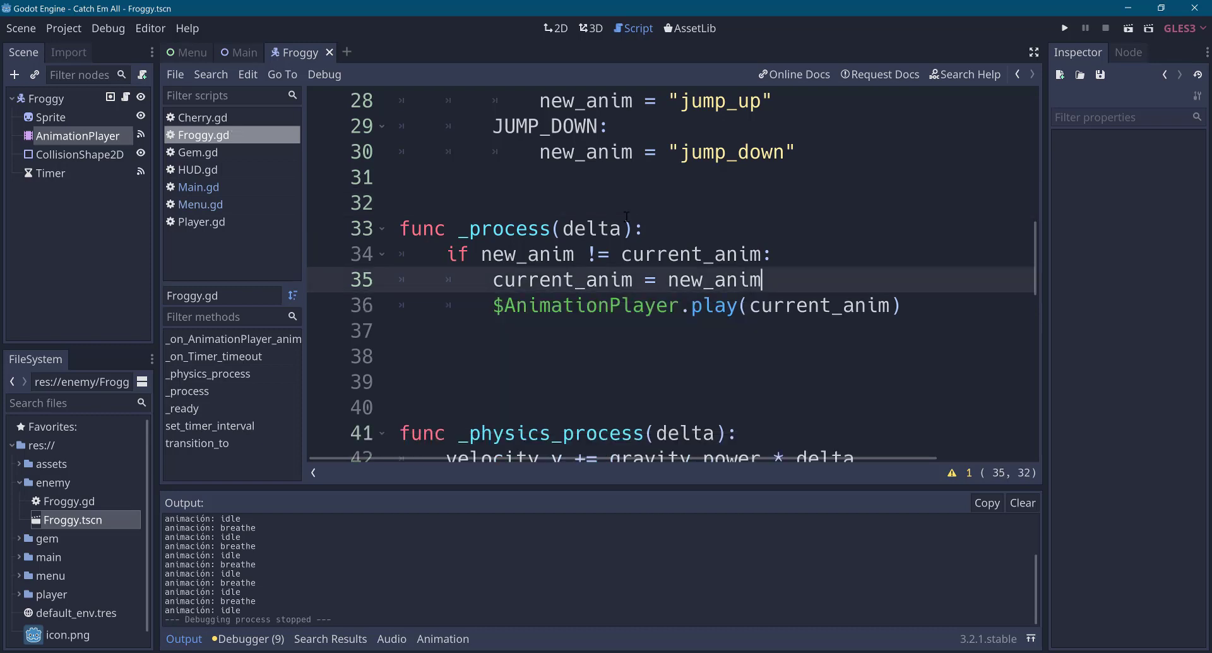